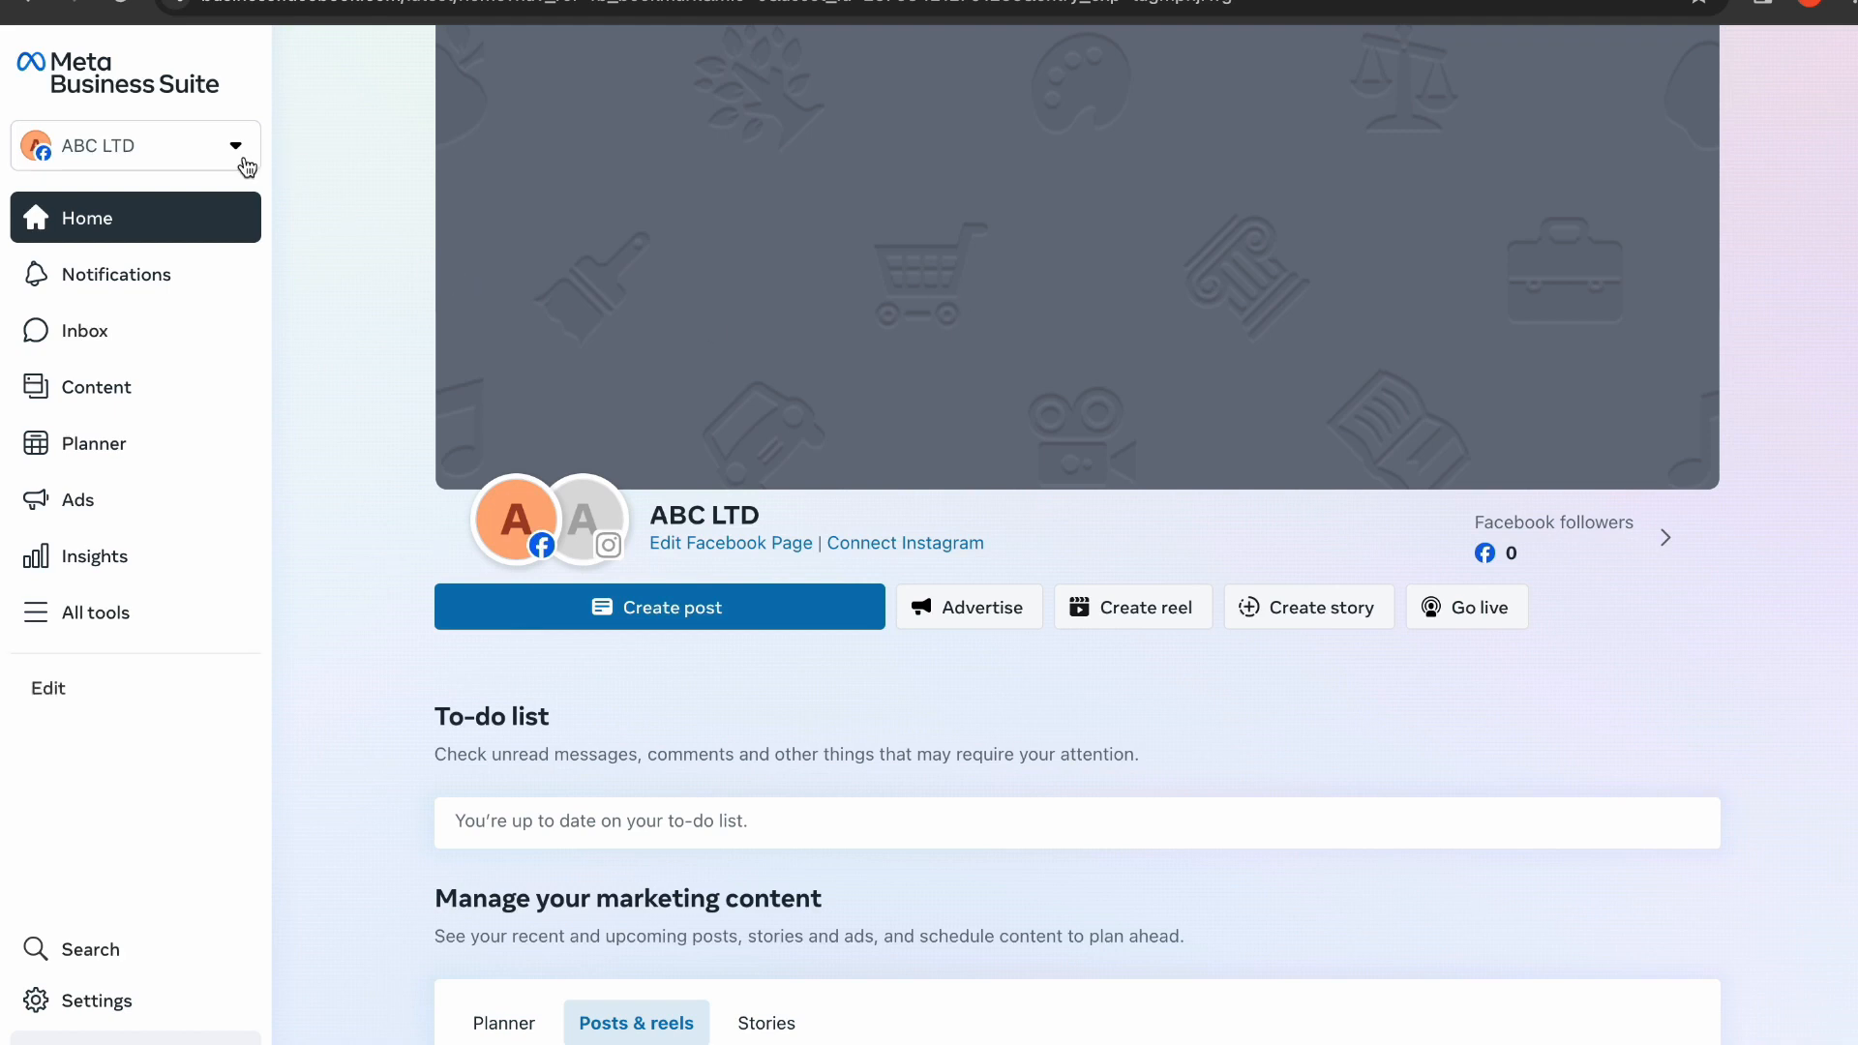
Step: From the ABC LTD account dropdown, choose Create a Business Account
{"action": "left_click", "coordinate": [145, 167]}
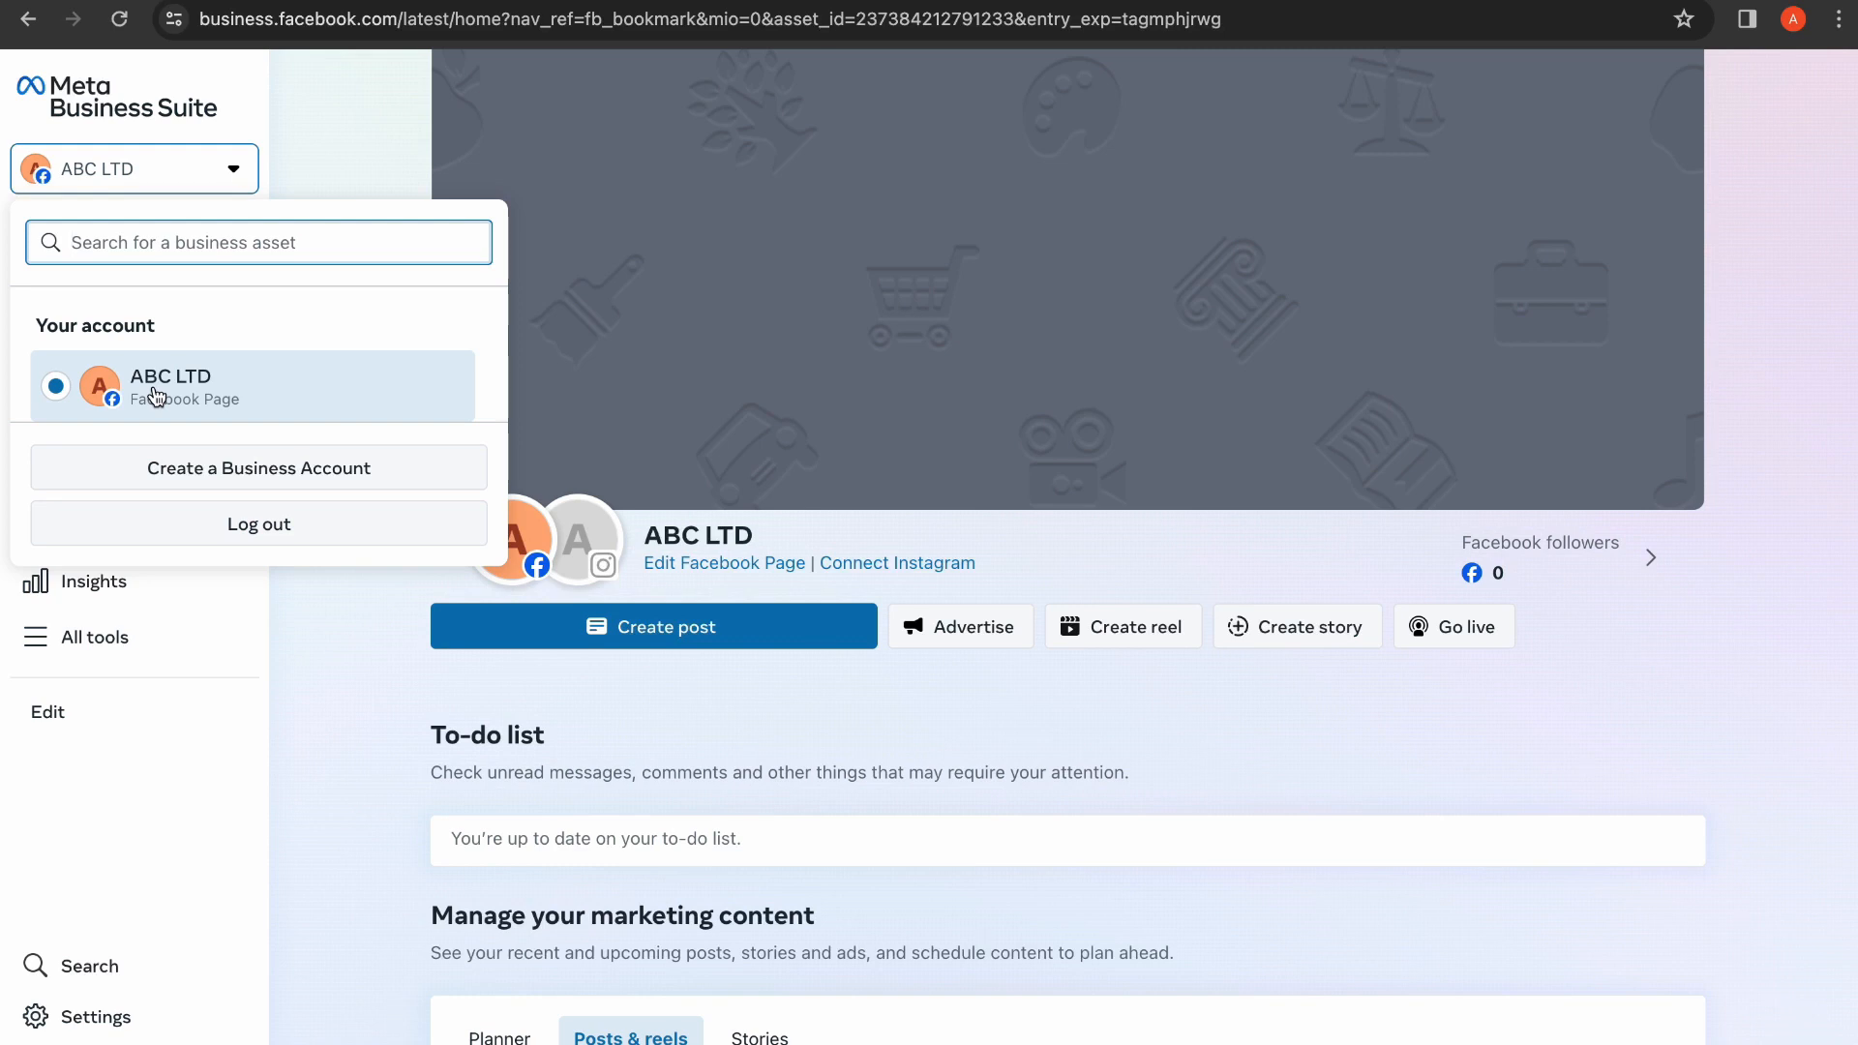
{"action": "left_click", "coordinate": [212, 468]}
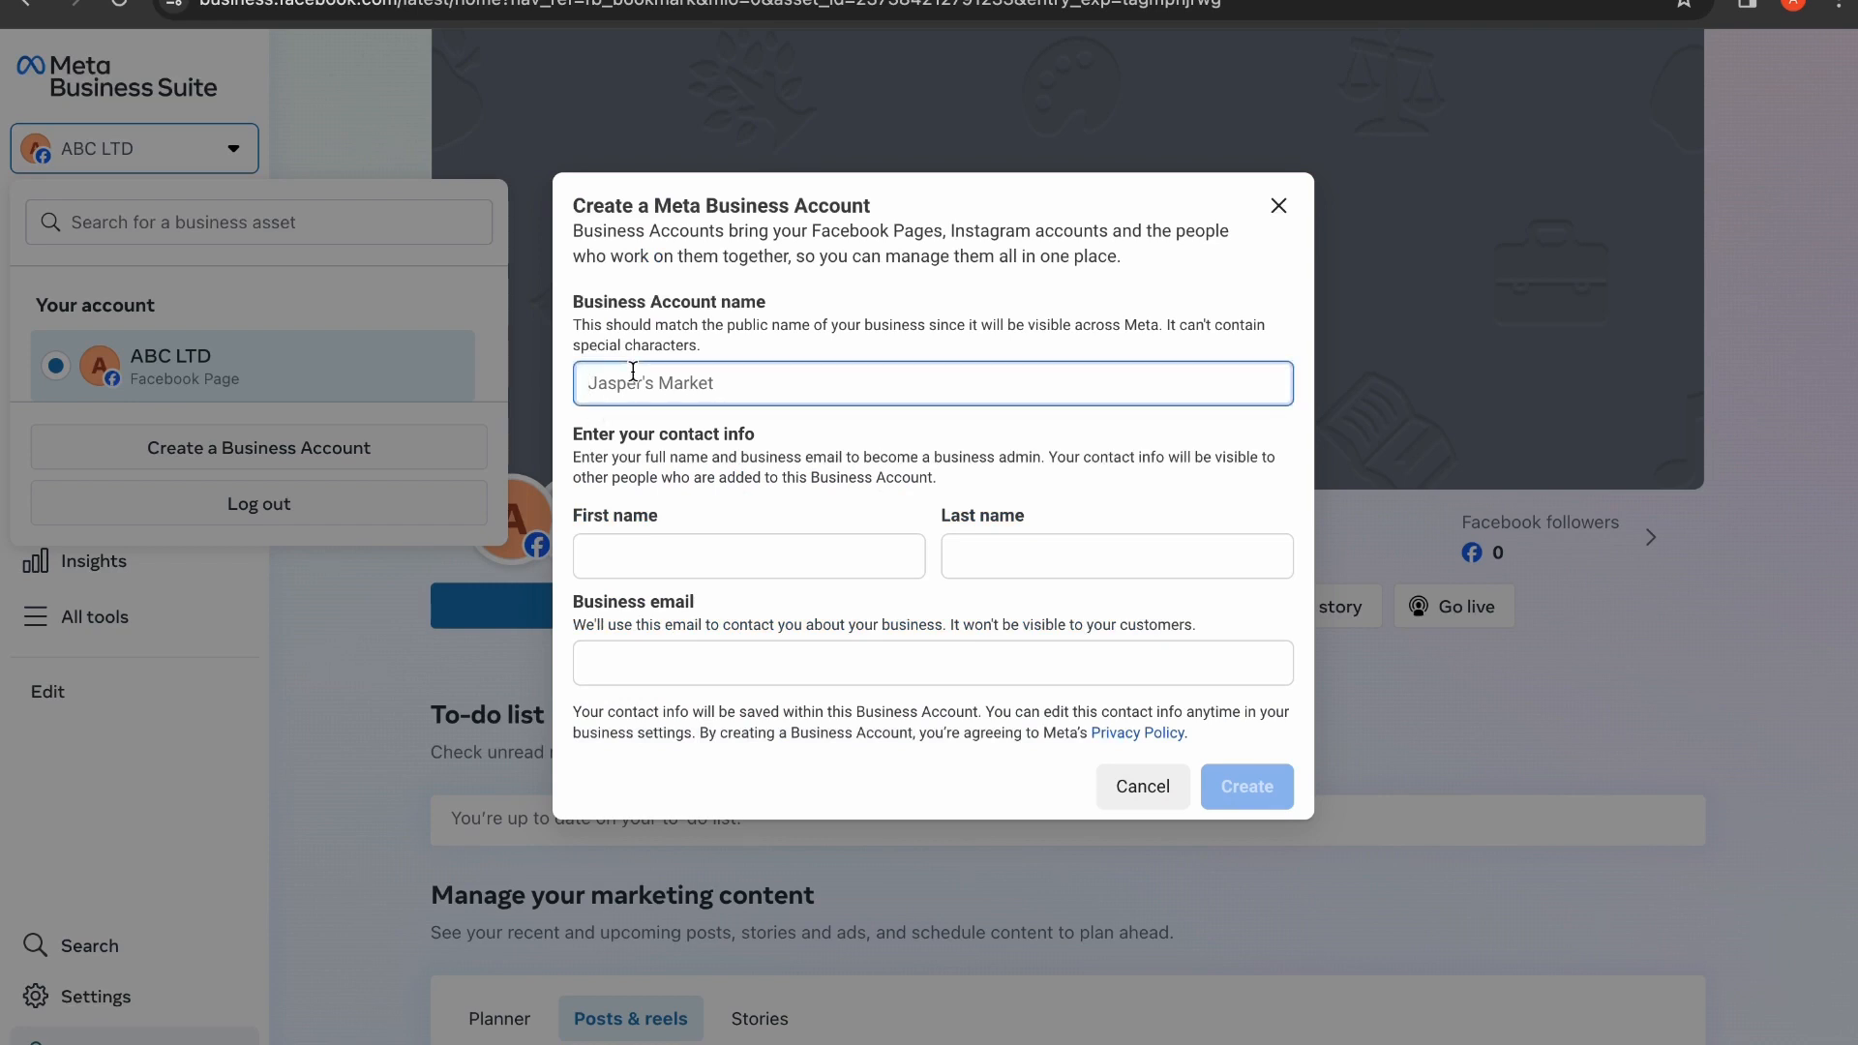
Step: Enter 'ABC LTD' as the business account name
{"action": "type", "text": "ABC K"}
{"action": "key", "text": "BackSpace"}
{"action": "type", "text": "LTD"}
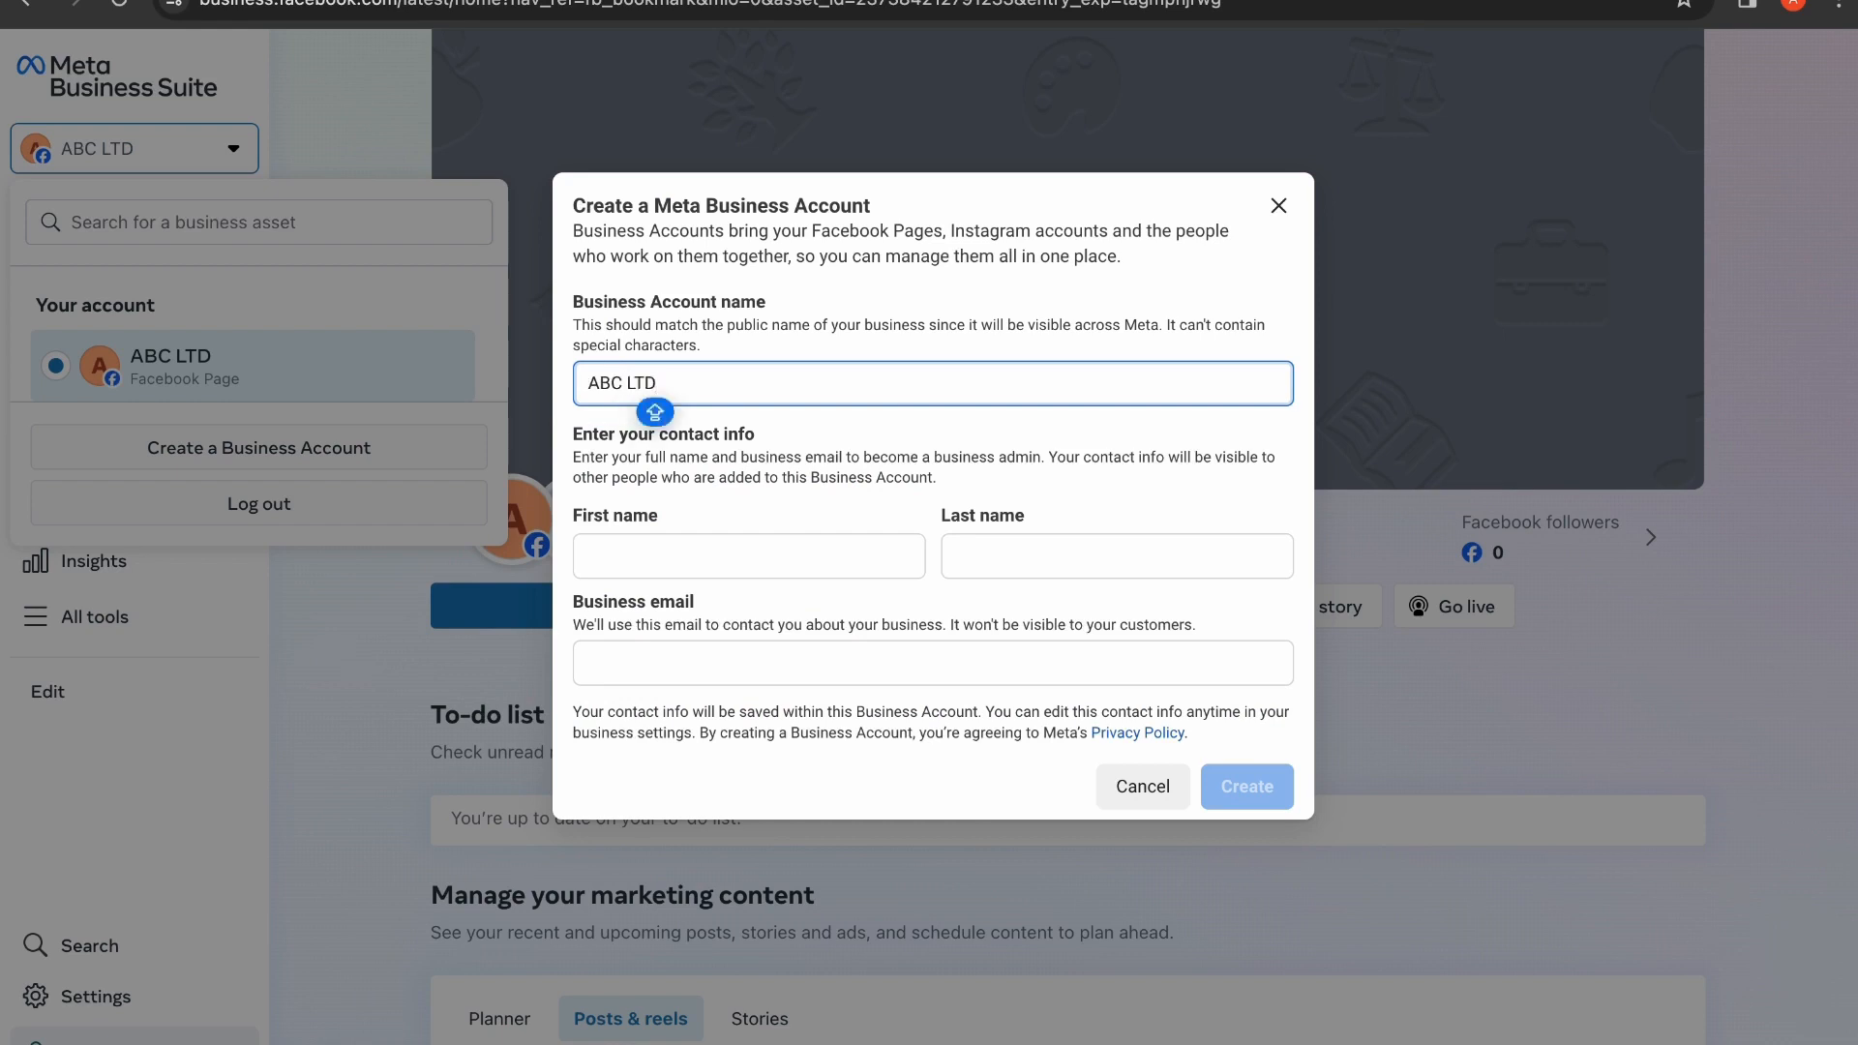
{"action": "left_click", "coordinate": [639, 549]}
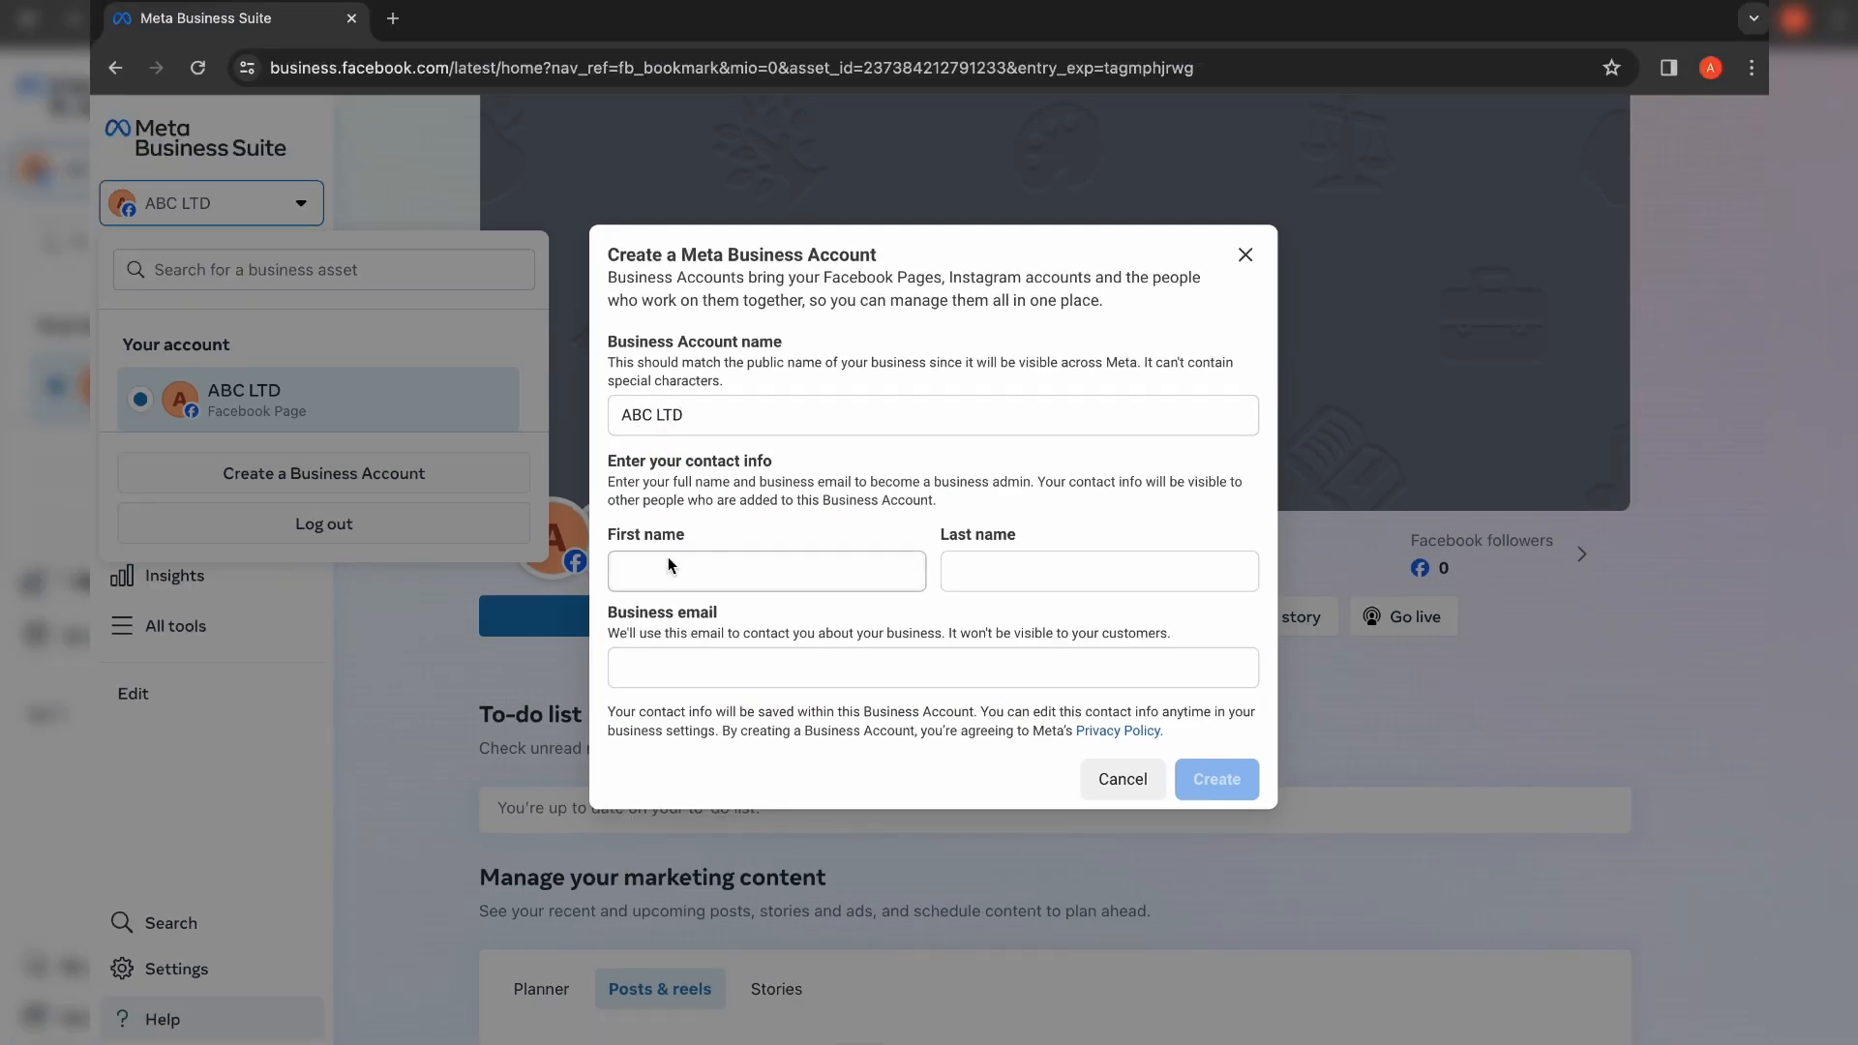
Step: Fill in the owner's first name, last name and business email, then create the account
{"action": "left_click", "coordinate": [655, 566]}
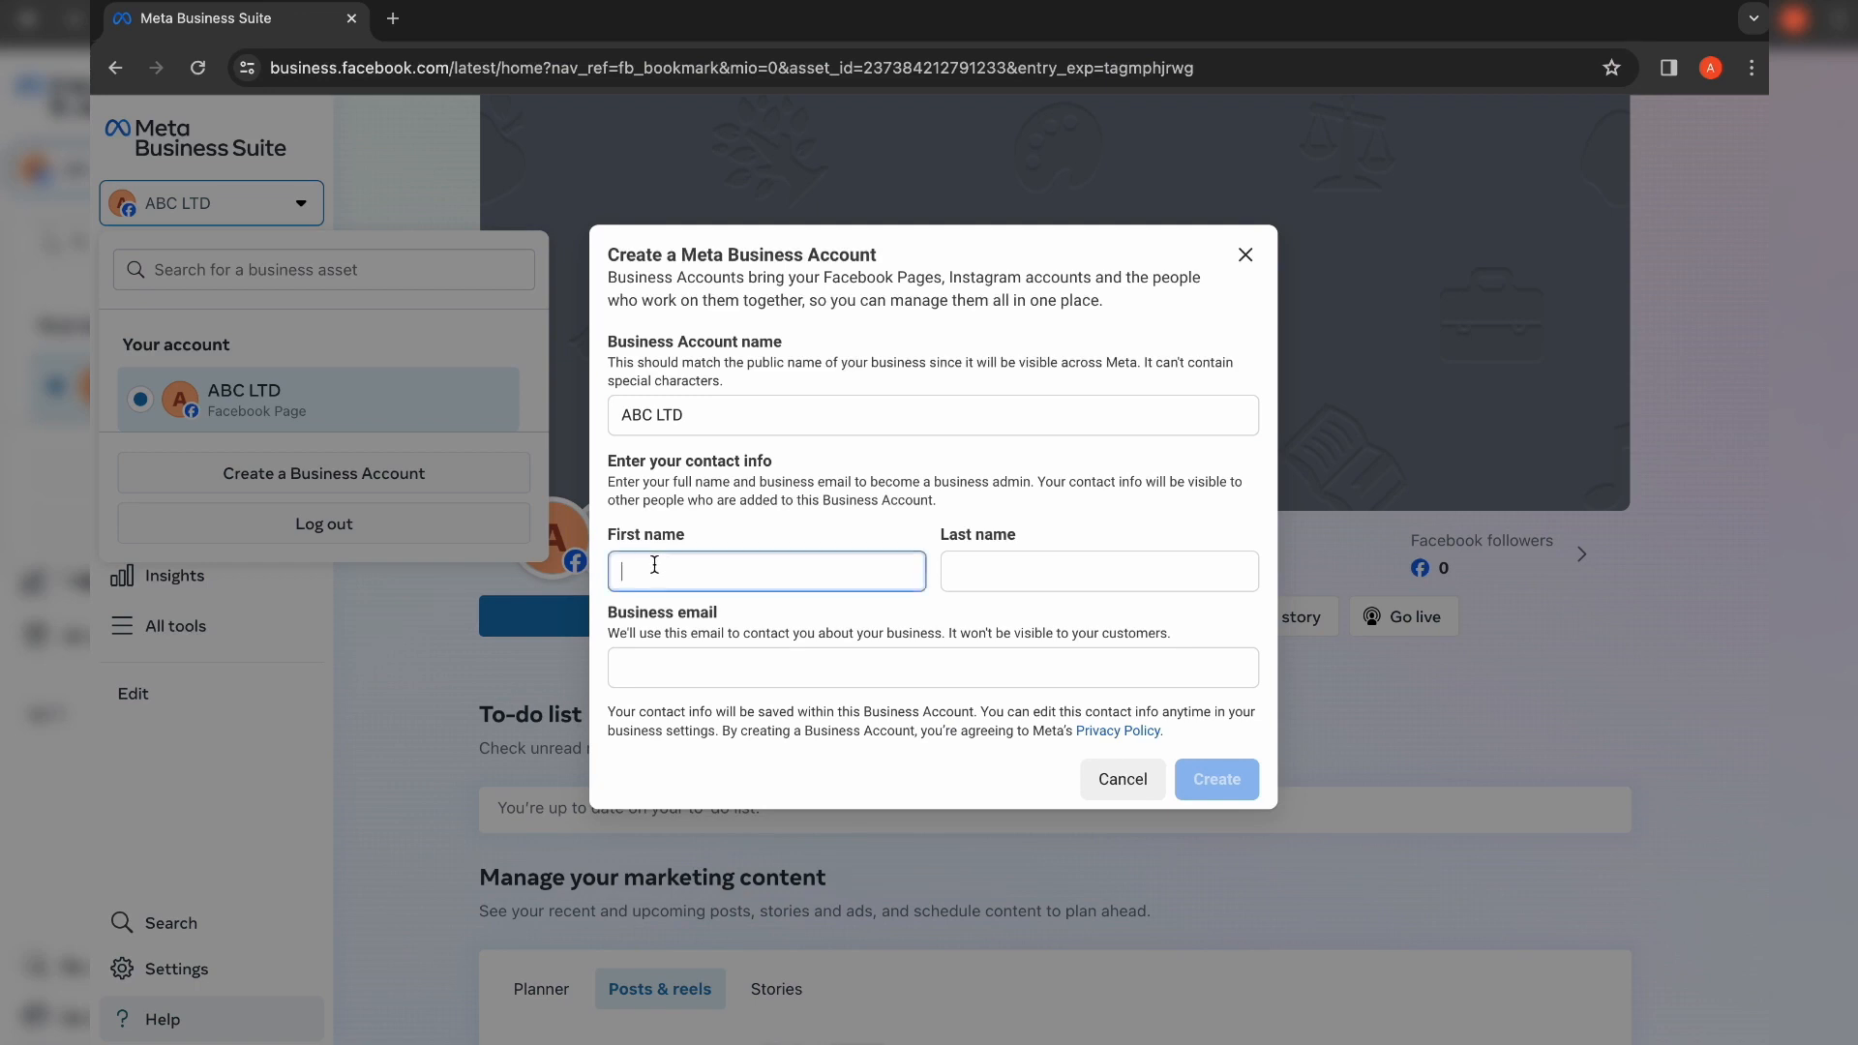
{"action": "key", "text": "Tab"}
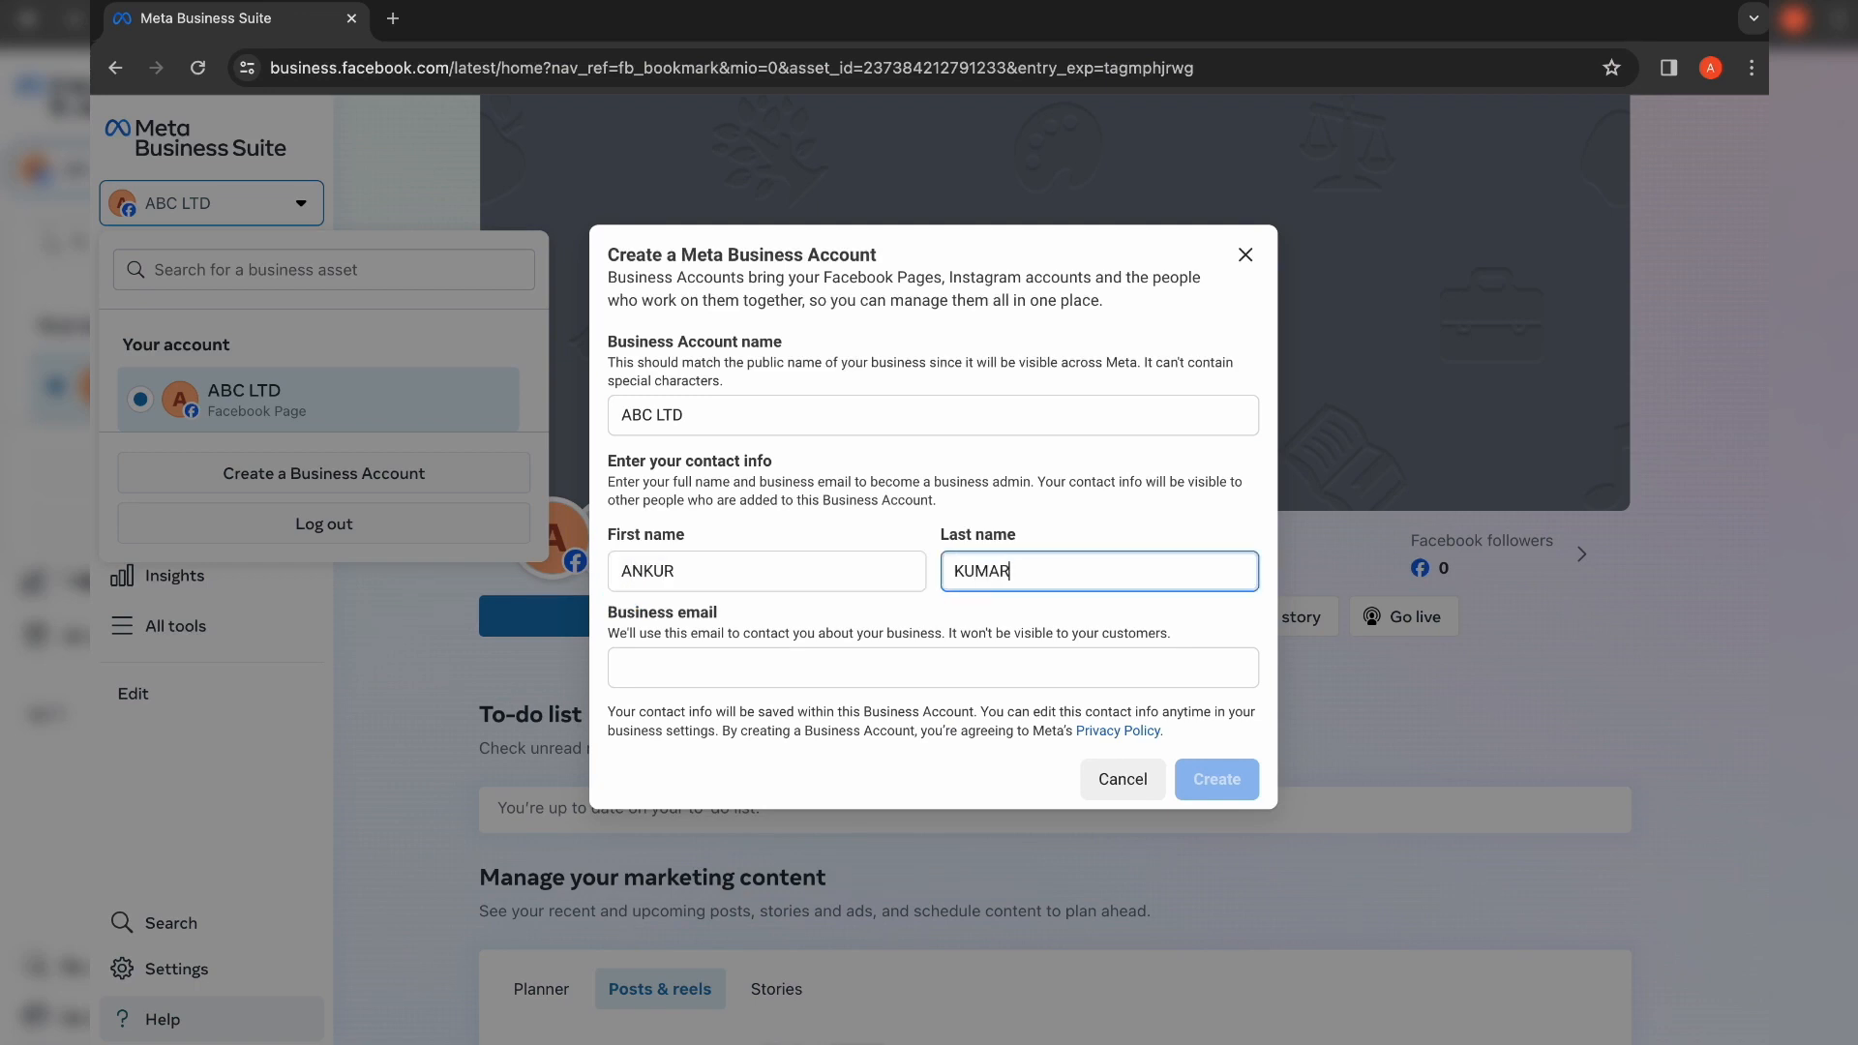
{"action": "left_click", "coordinate": [889, 675]}
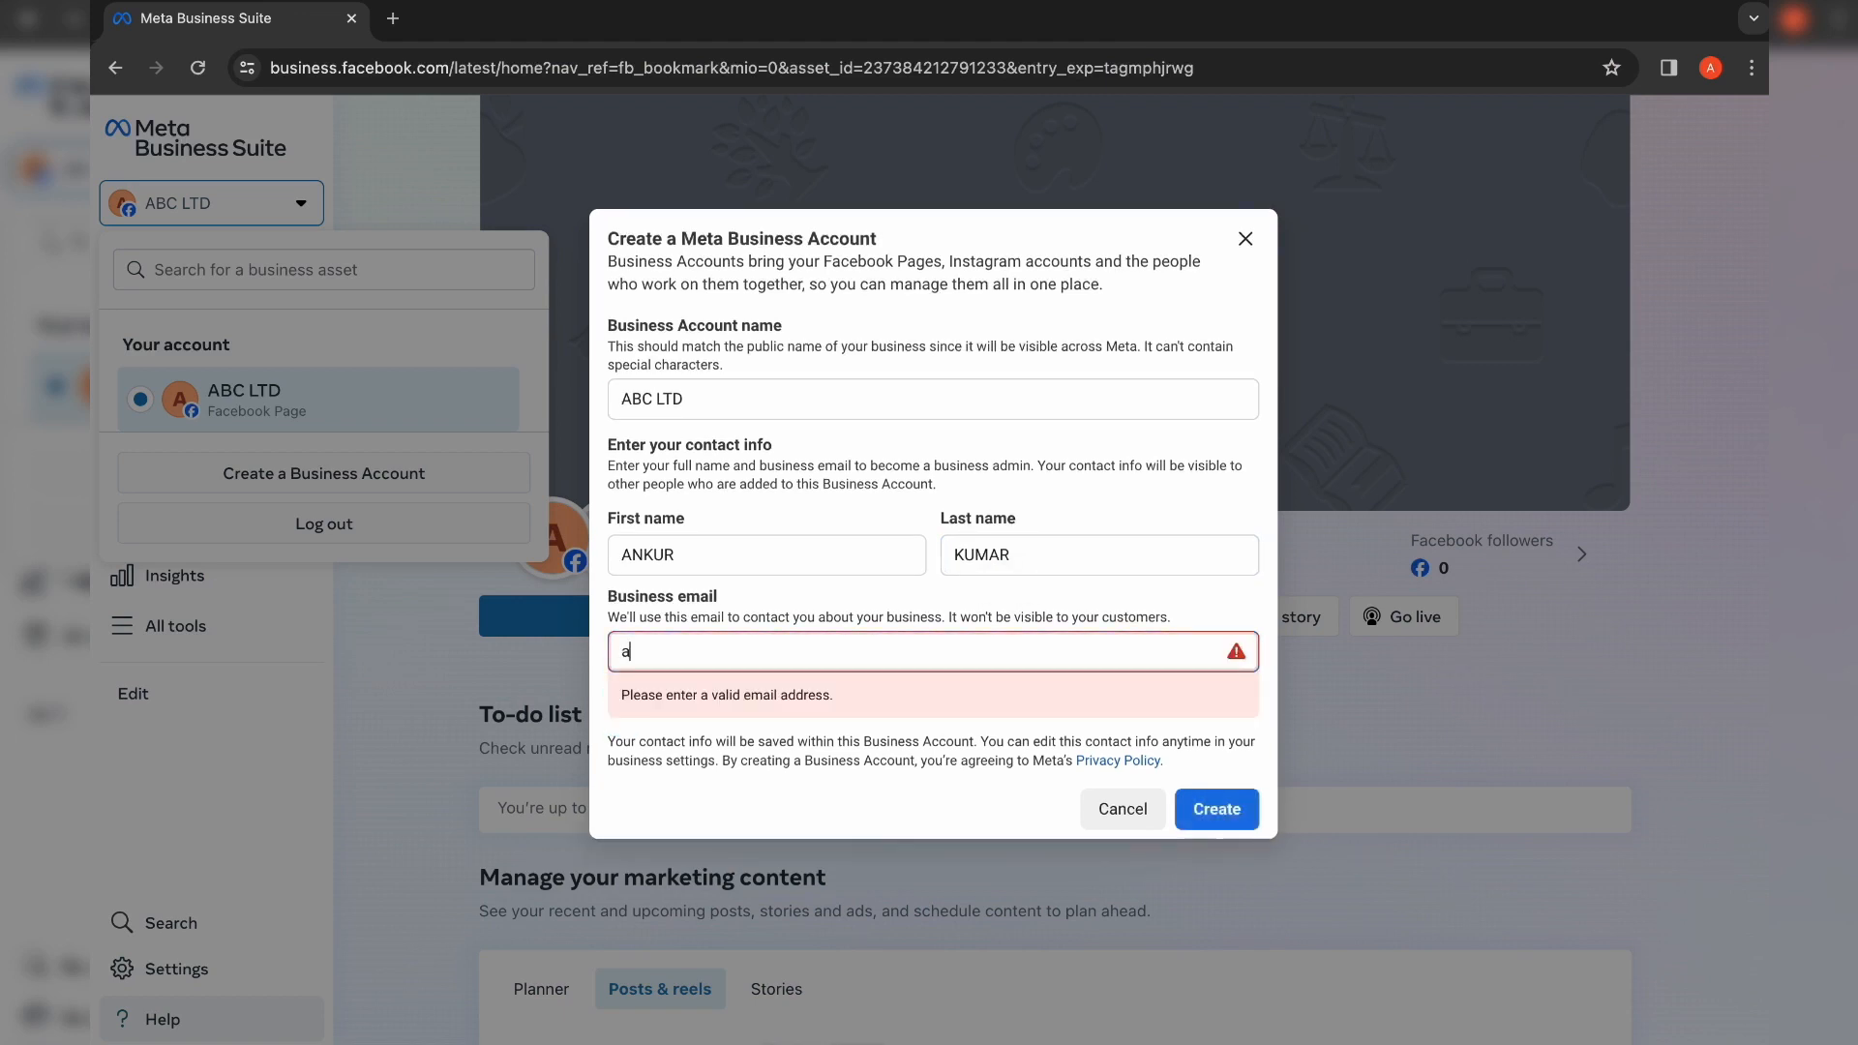
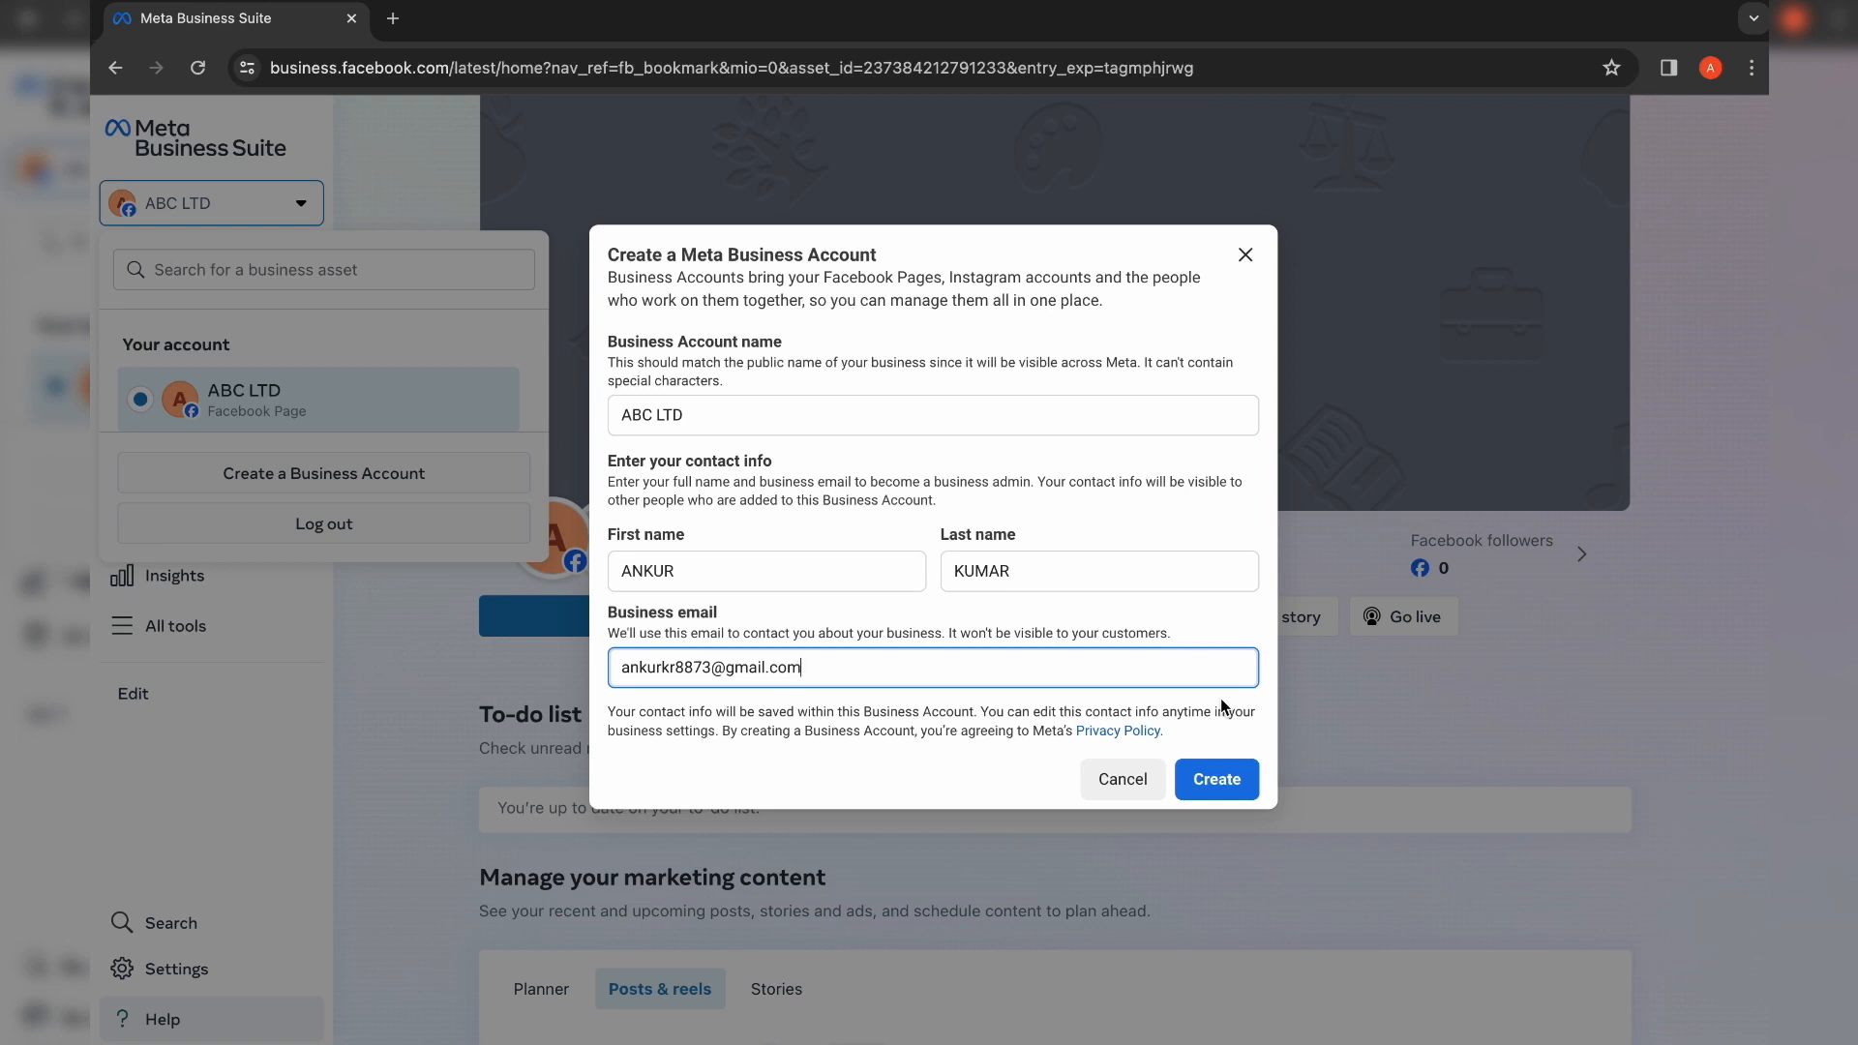
{"action": "left_click", "coordinate": [1255, 779]}
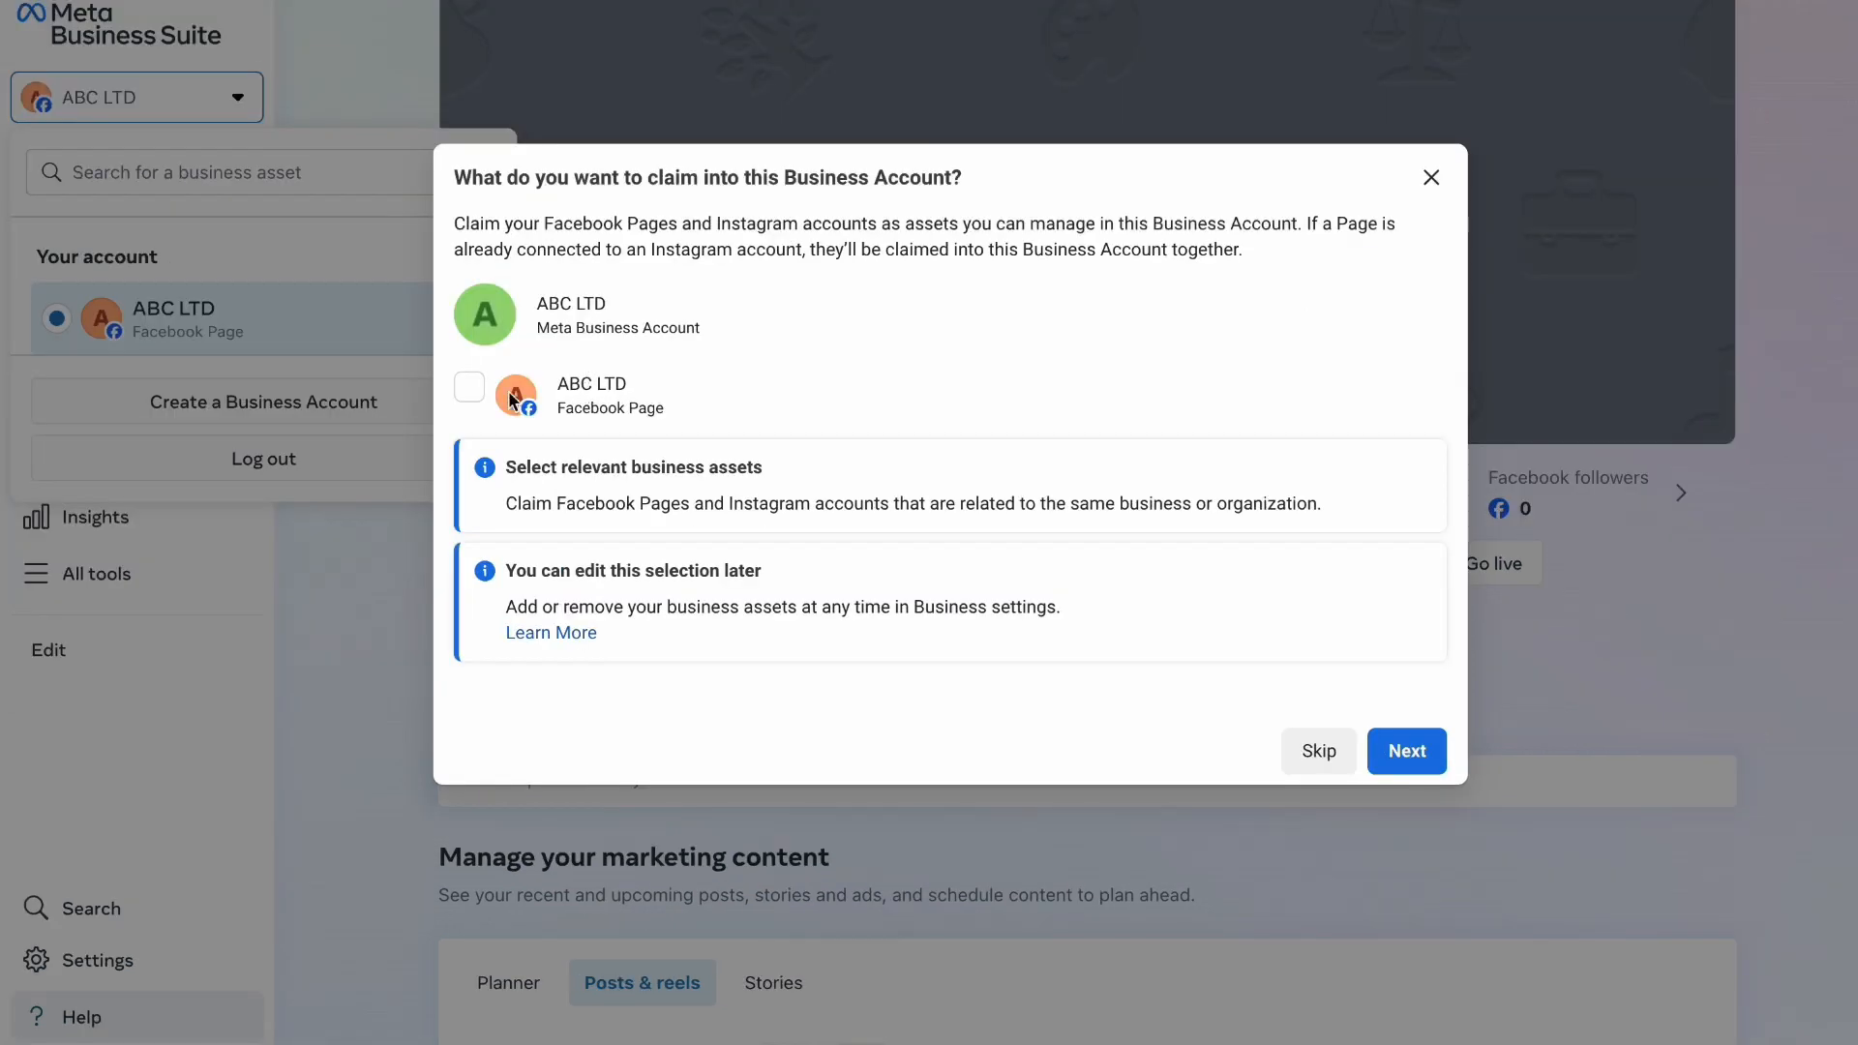
Step: Select the ABC LTD Facebook Page to claim and continue past the add-people step
{"action": "left_click", "coordinate": [471, 387]}
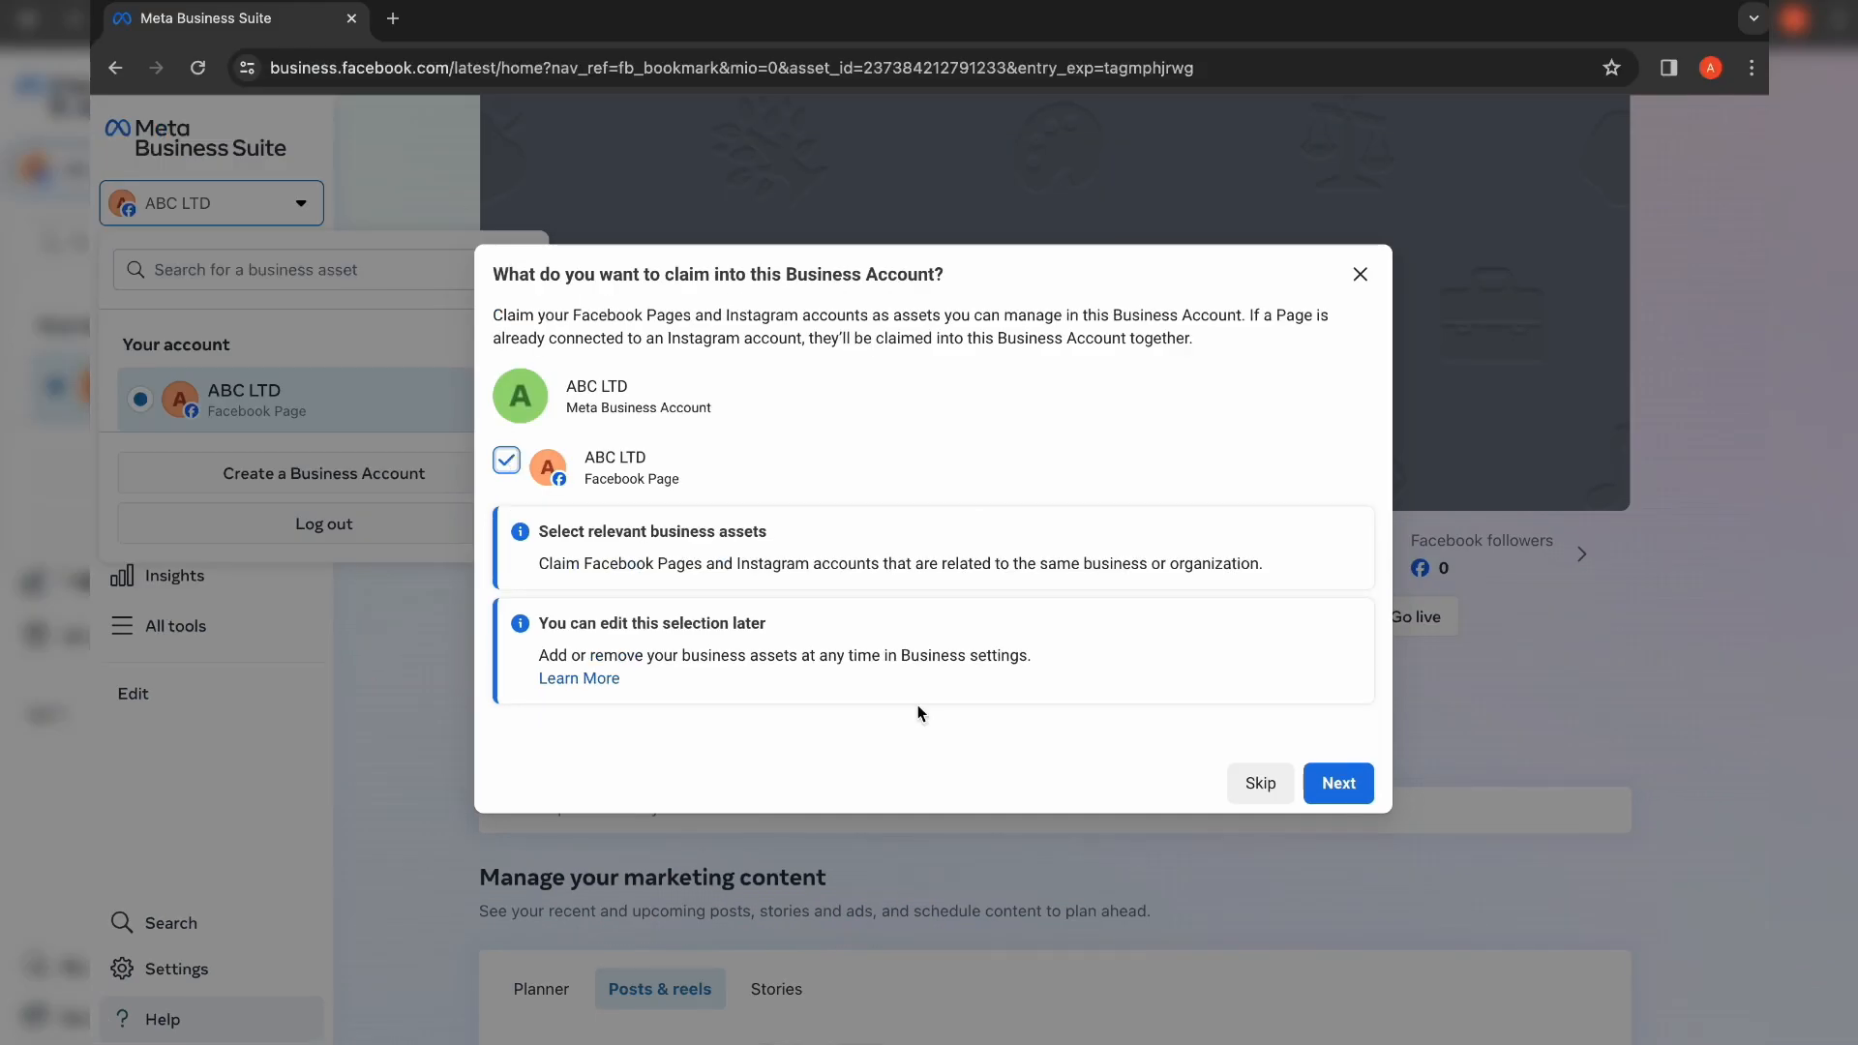
{"action": "left_click", "coordinate": [1345, 784]}
{"action": "left_click", "coordinate": [1345, 783]}
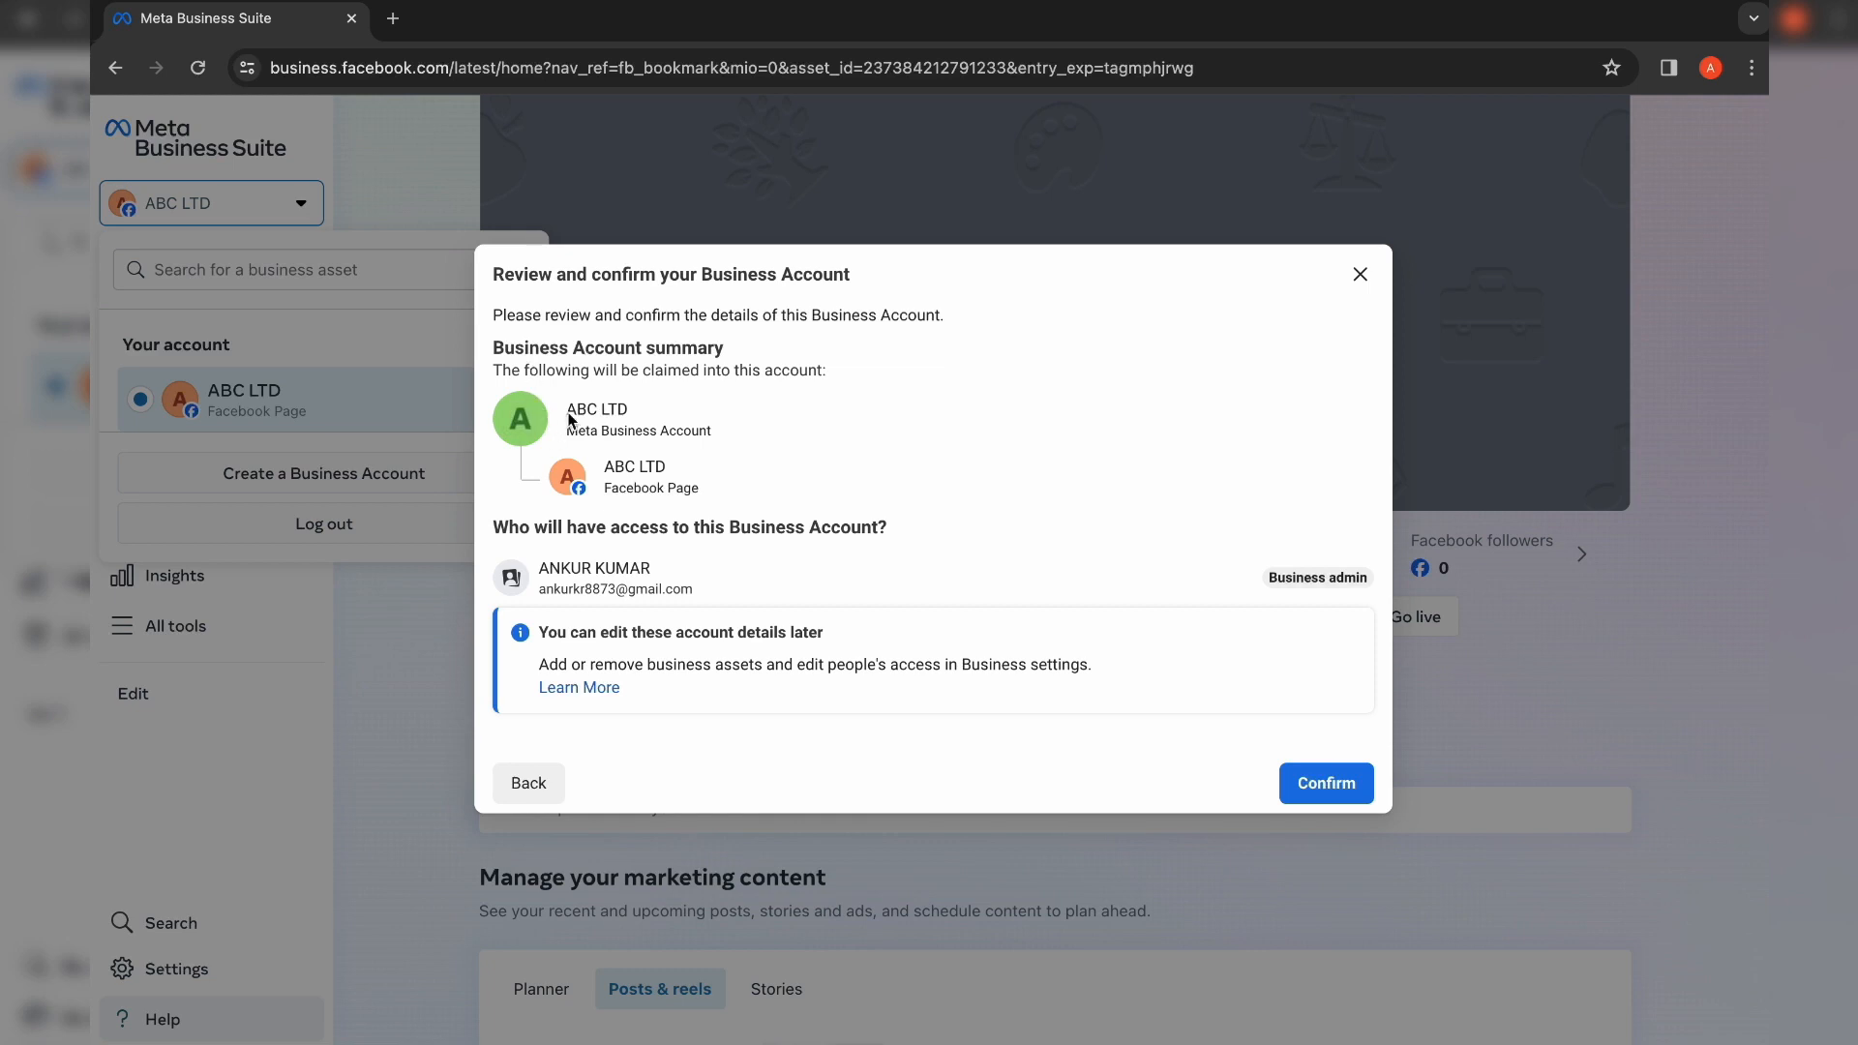
Step: Review the ABC LTD account name and claimed Page, then confirm creating the account
{"action": "left_click_drag", "start_coordinate": [578, 414], "coordinate": [683, 435]}
{"action": "left_click_drag", "start_coordinate": [606, 477], "coordinate": [747, 474]}
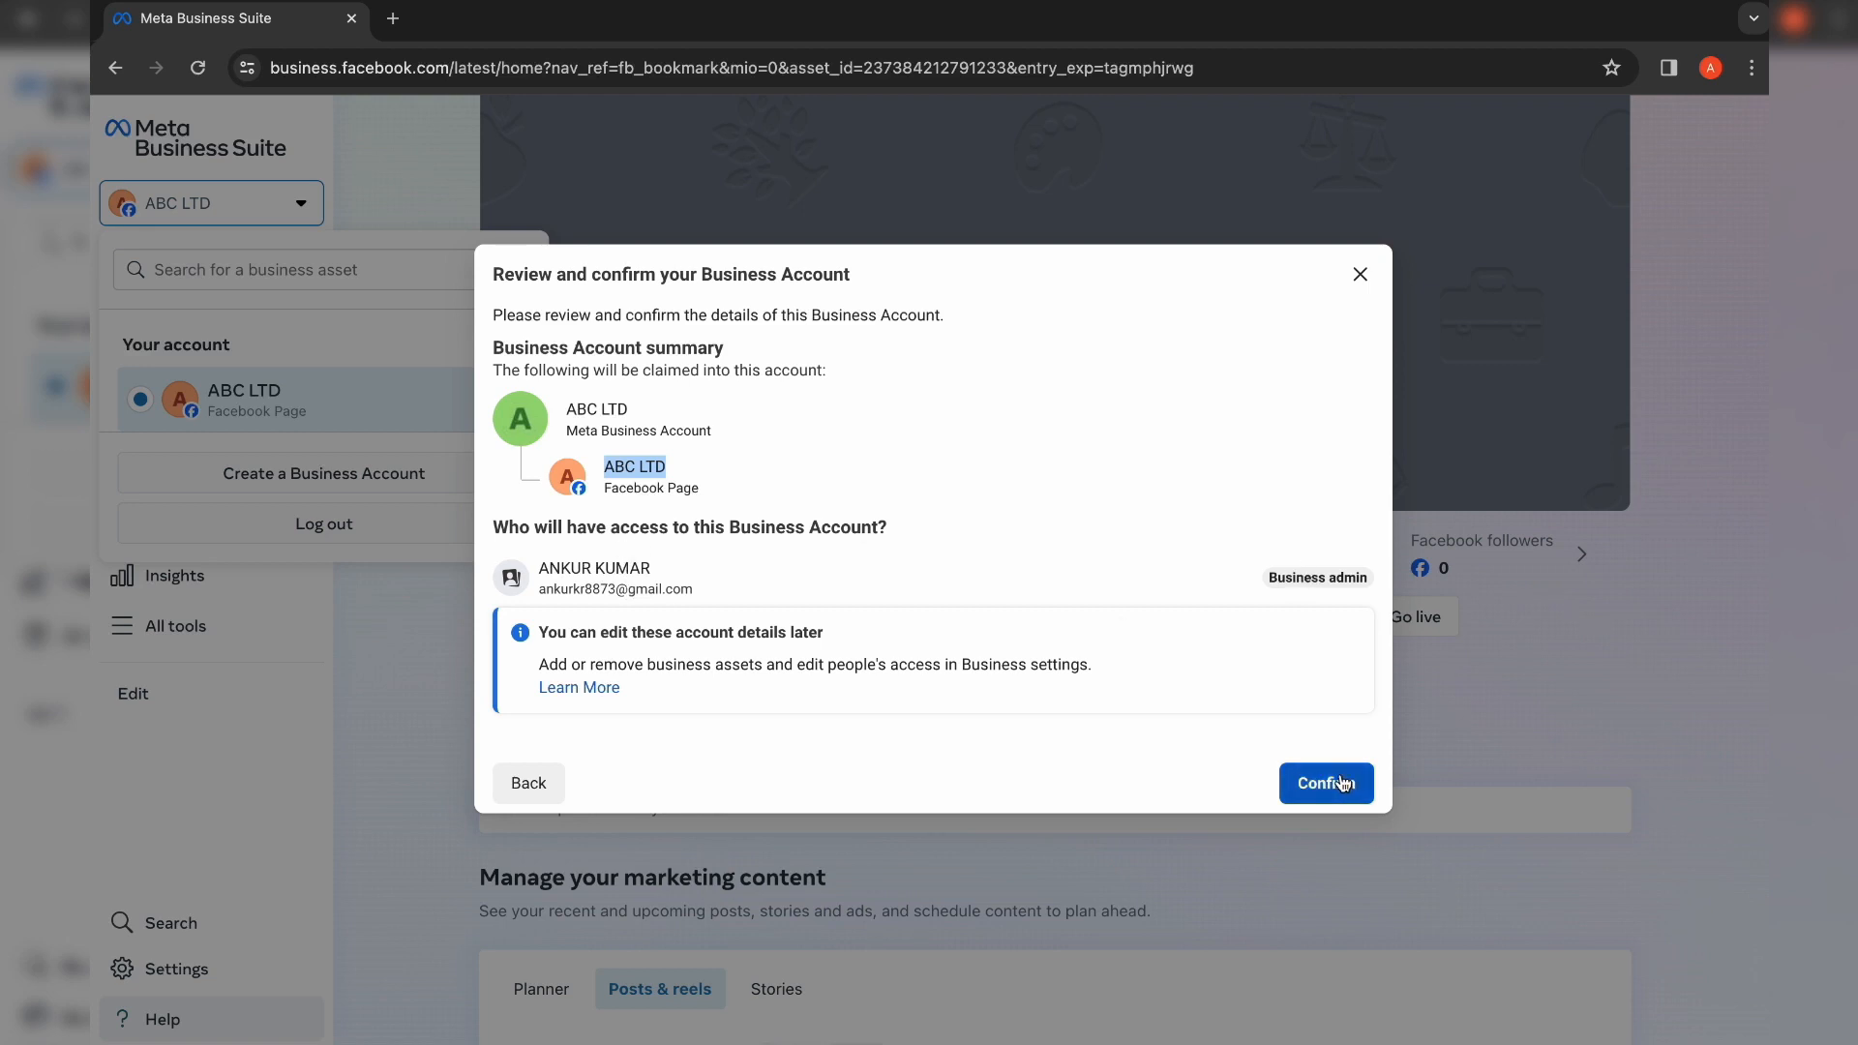
{"action": "left_click", "coordinate": [846, 498]}
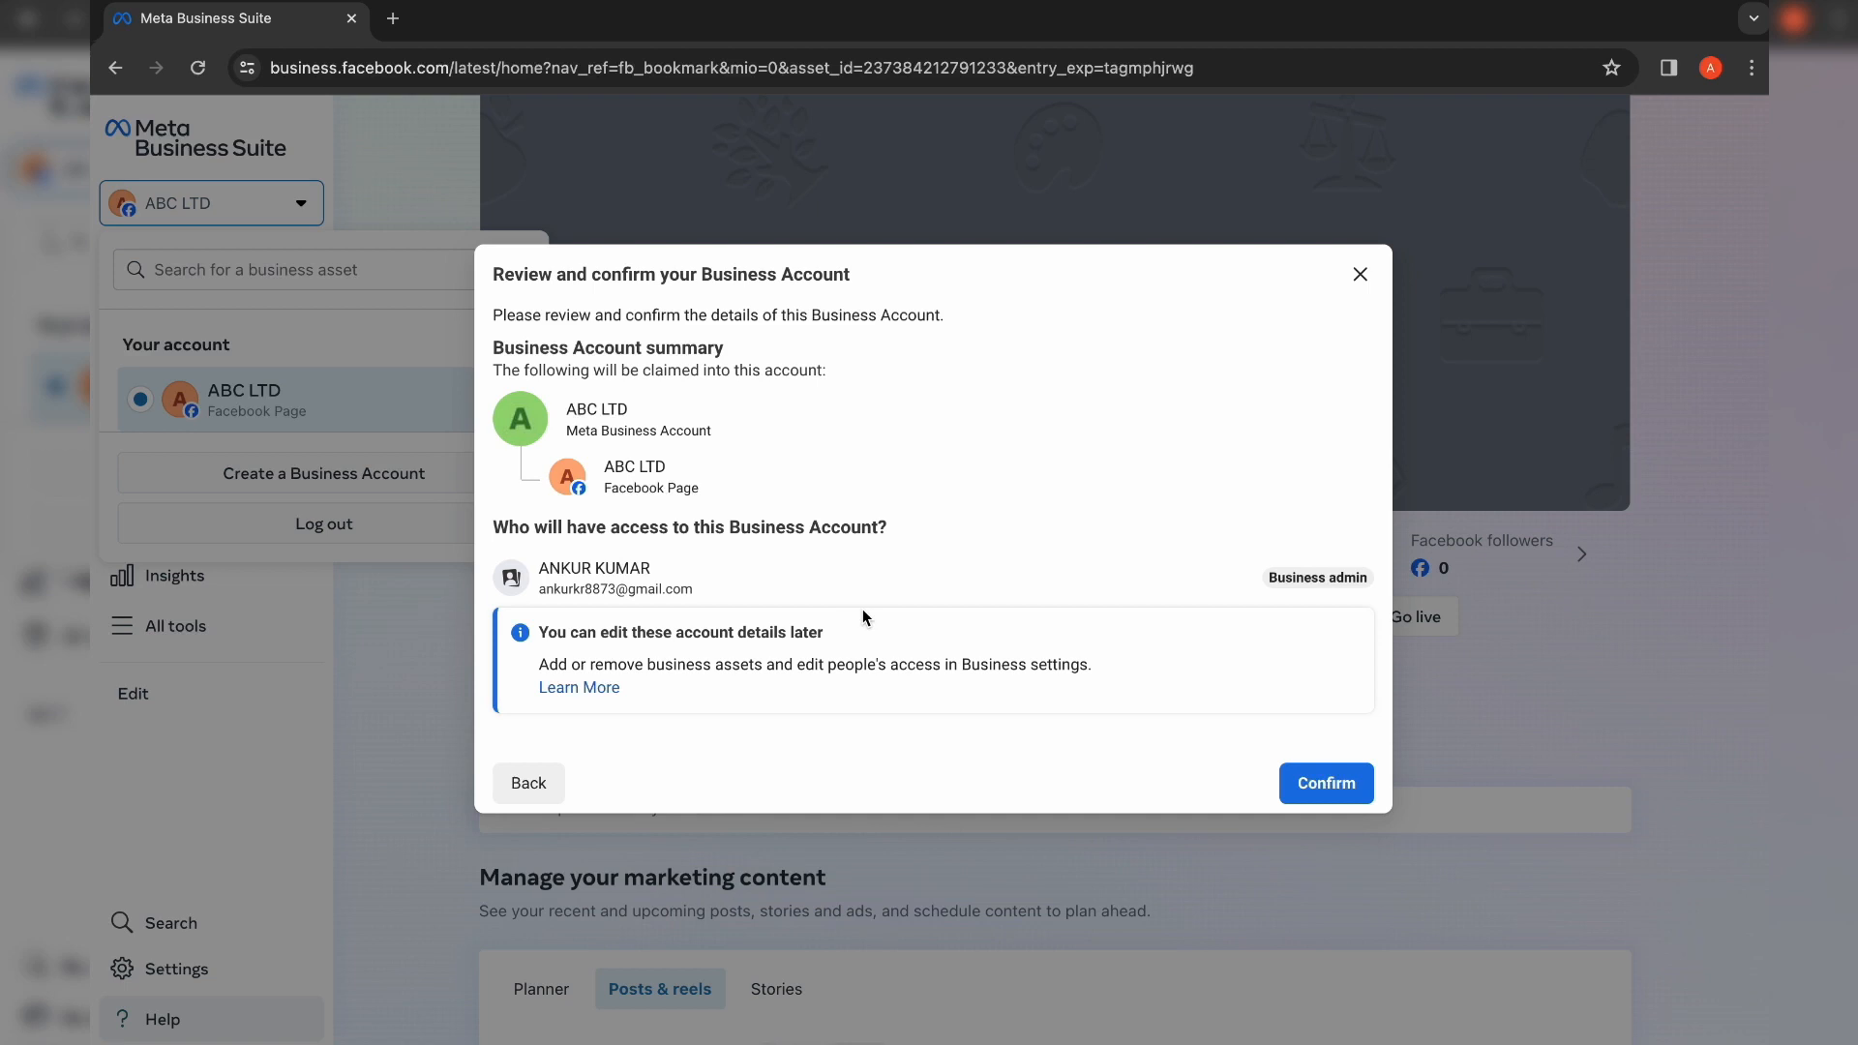
{"action": "left_click", "coordinate": [1325, 782]}
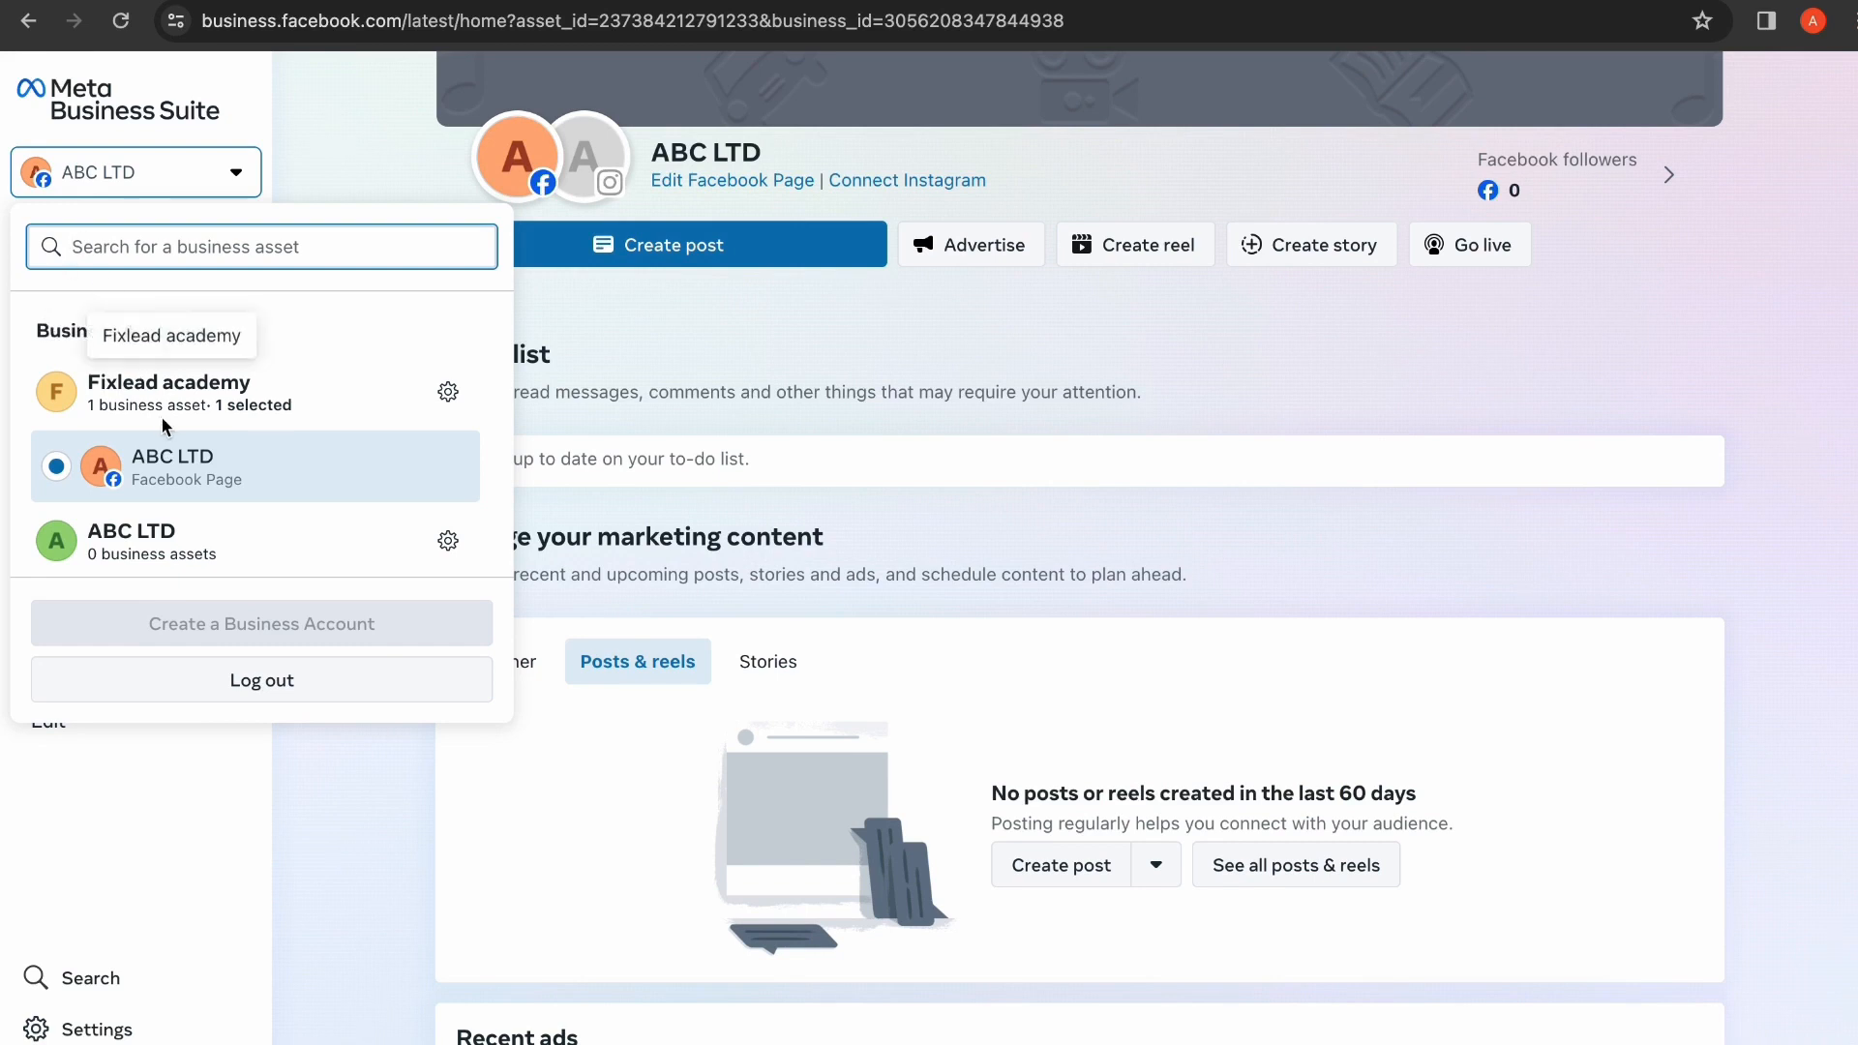
Step: Highlight an item in the Fixlead portfolio's Ad accounts settings sidebar
{"action": "left_click_drag", "start_coordinate": [69, 392], "coordinate": [275, 384]}
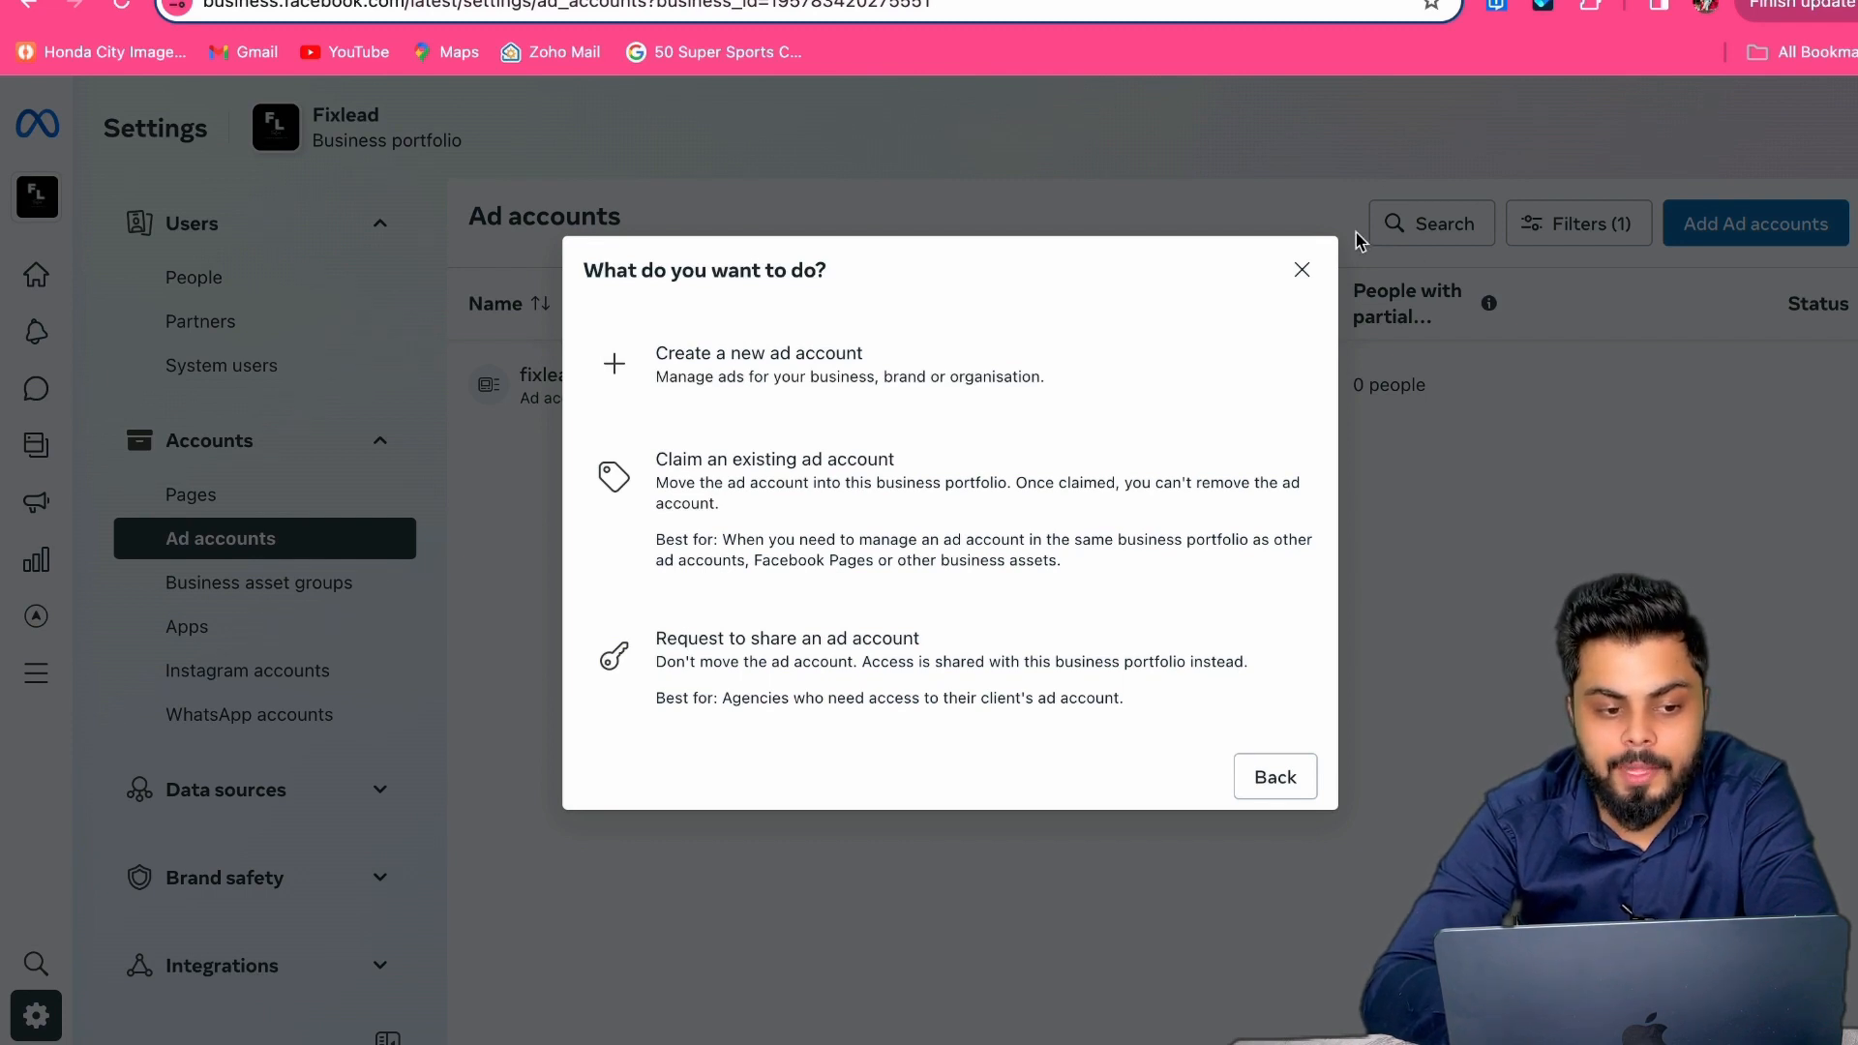
Step: In Fixlead's Ad accounts settings, check fixlead ads access: 1 person with full control
{"action": "left_click", "coordinate": [1303, 269]}
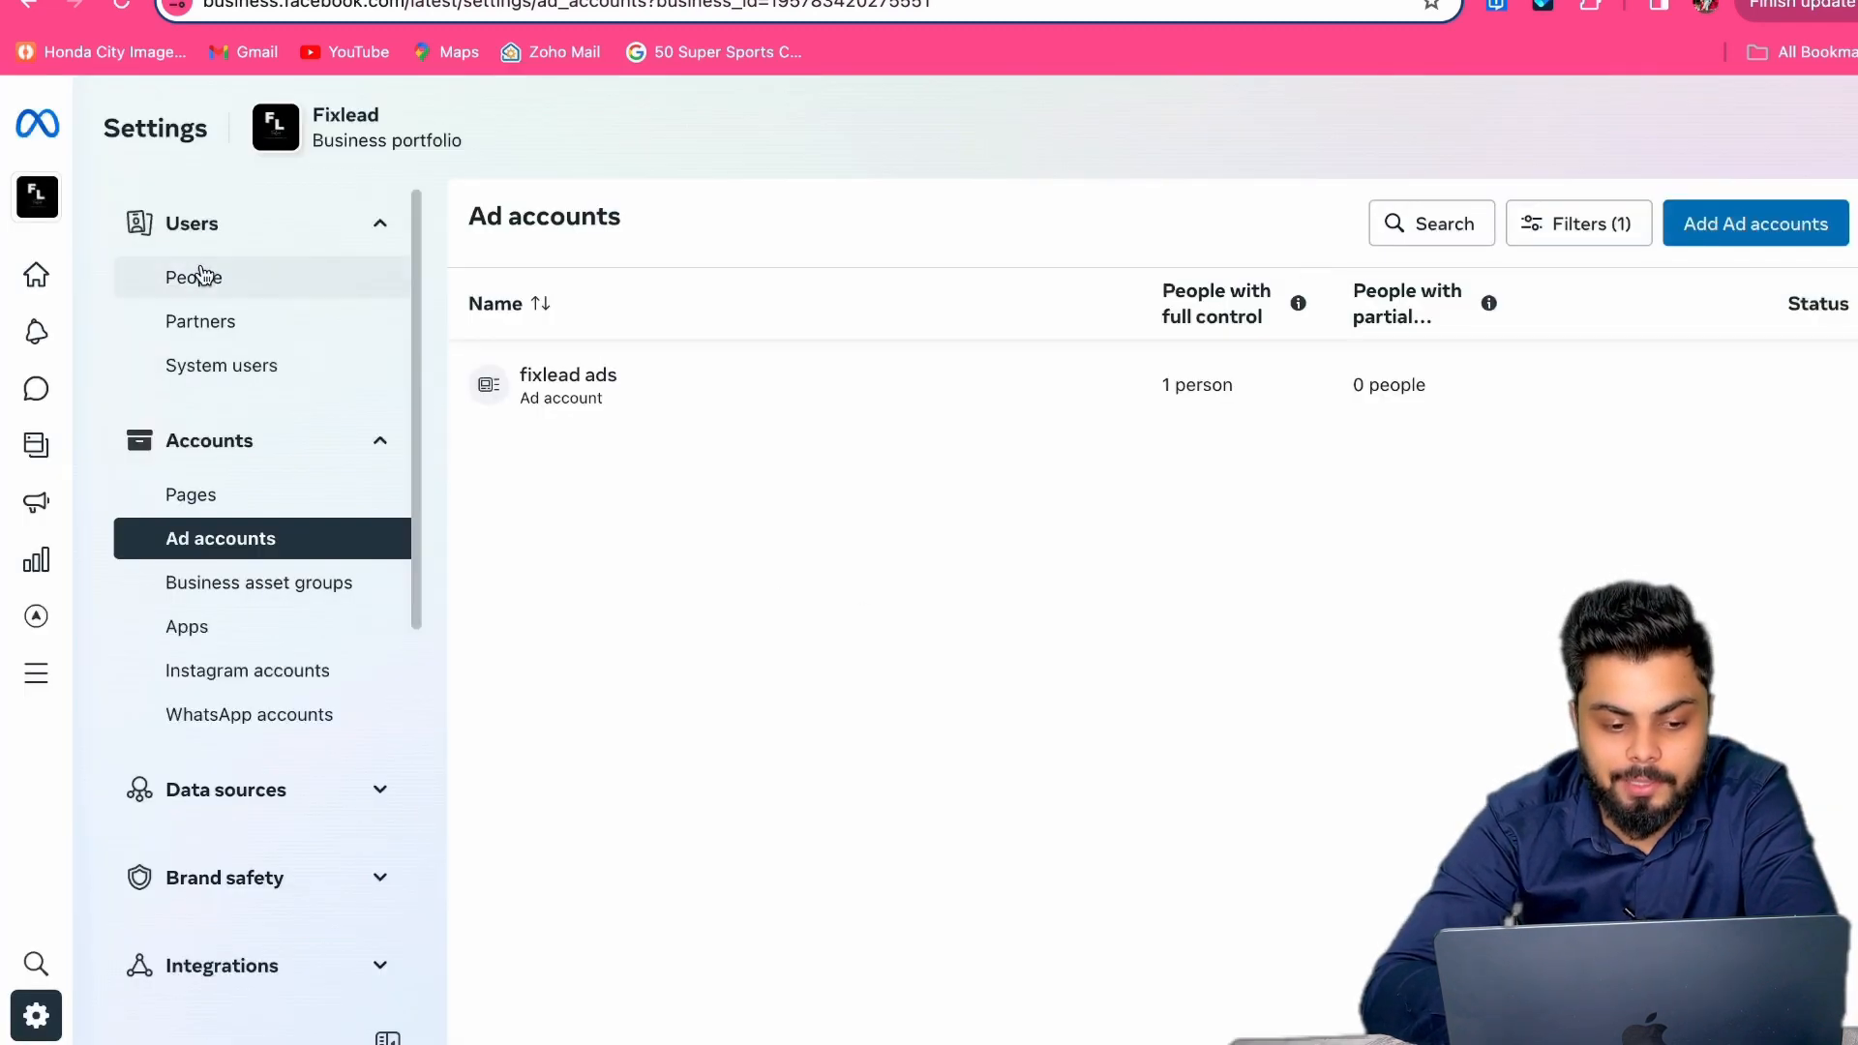
{"action": "left_click", "coordinate": [57, 210]}
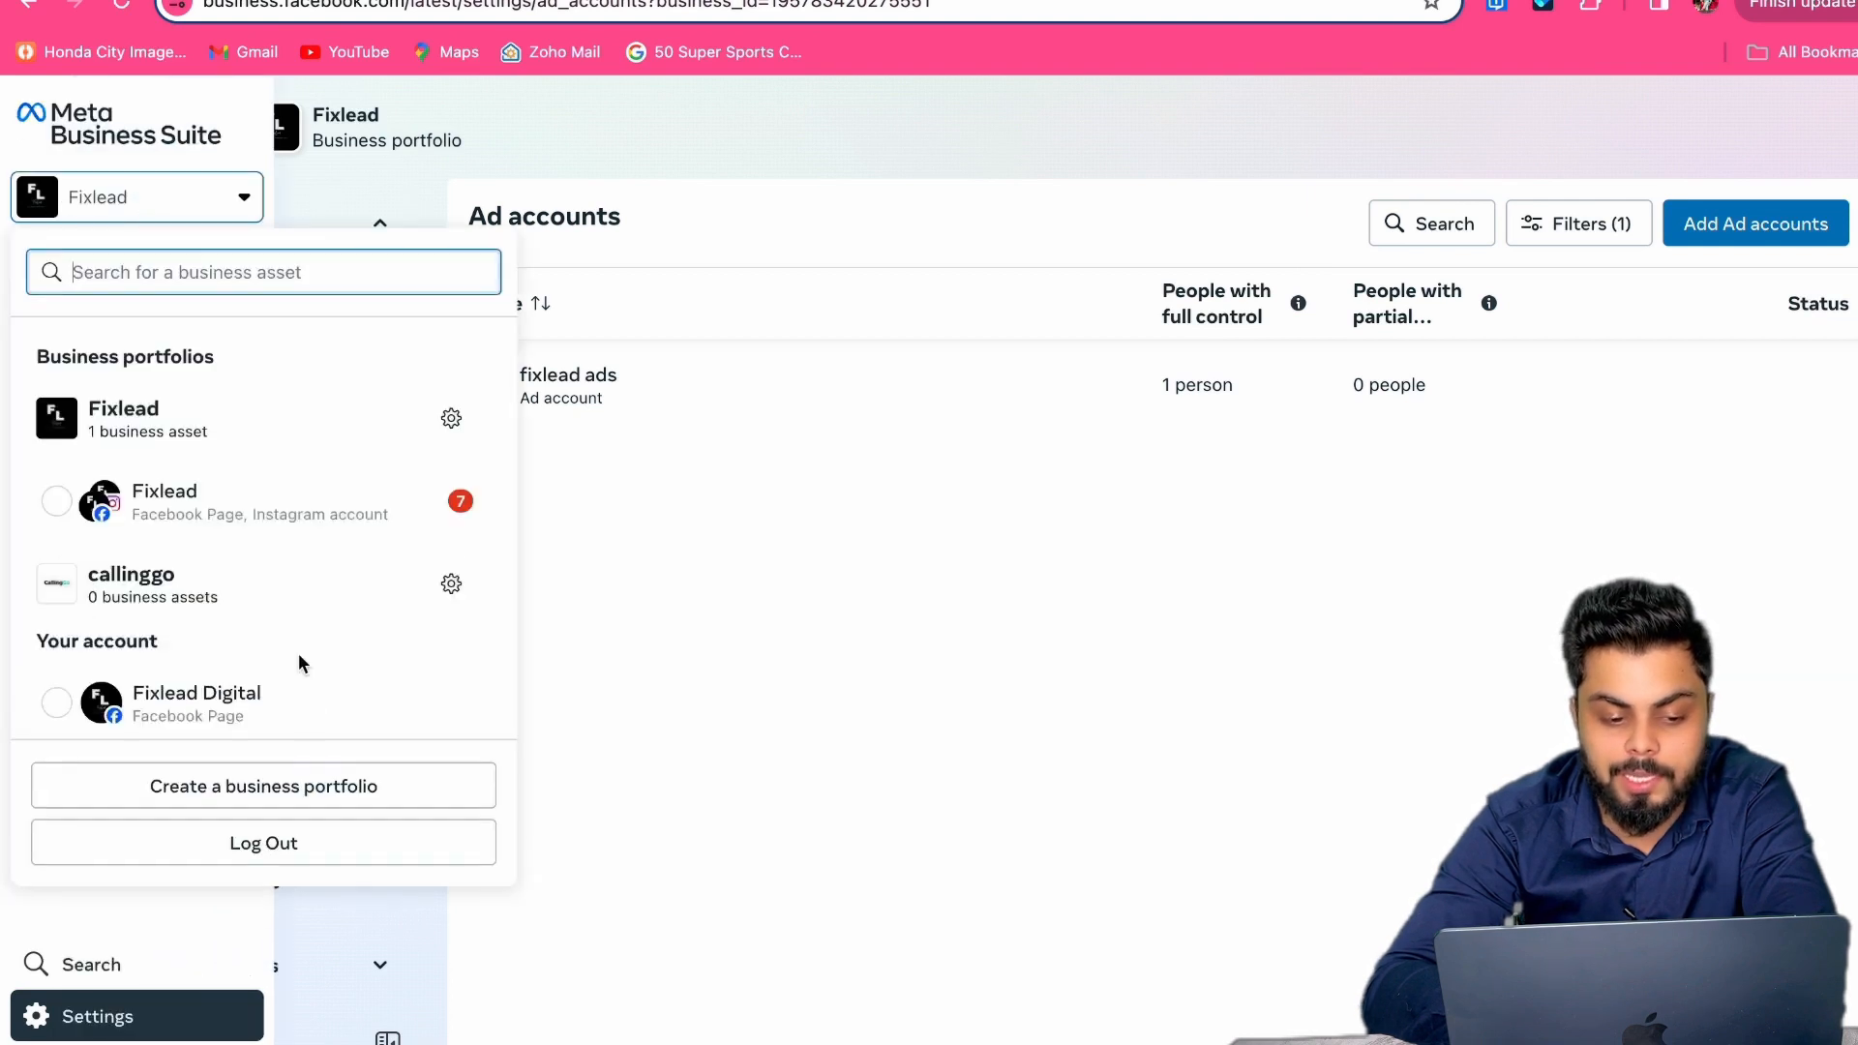
{"action": "left_click", "coordinate": [451, 418]}
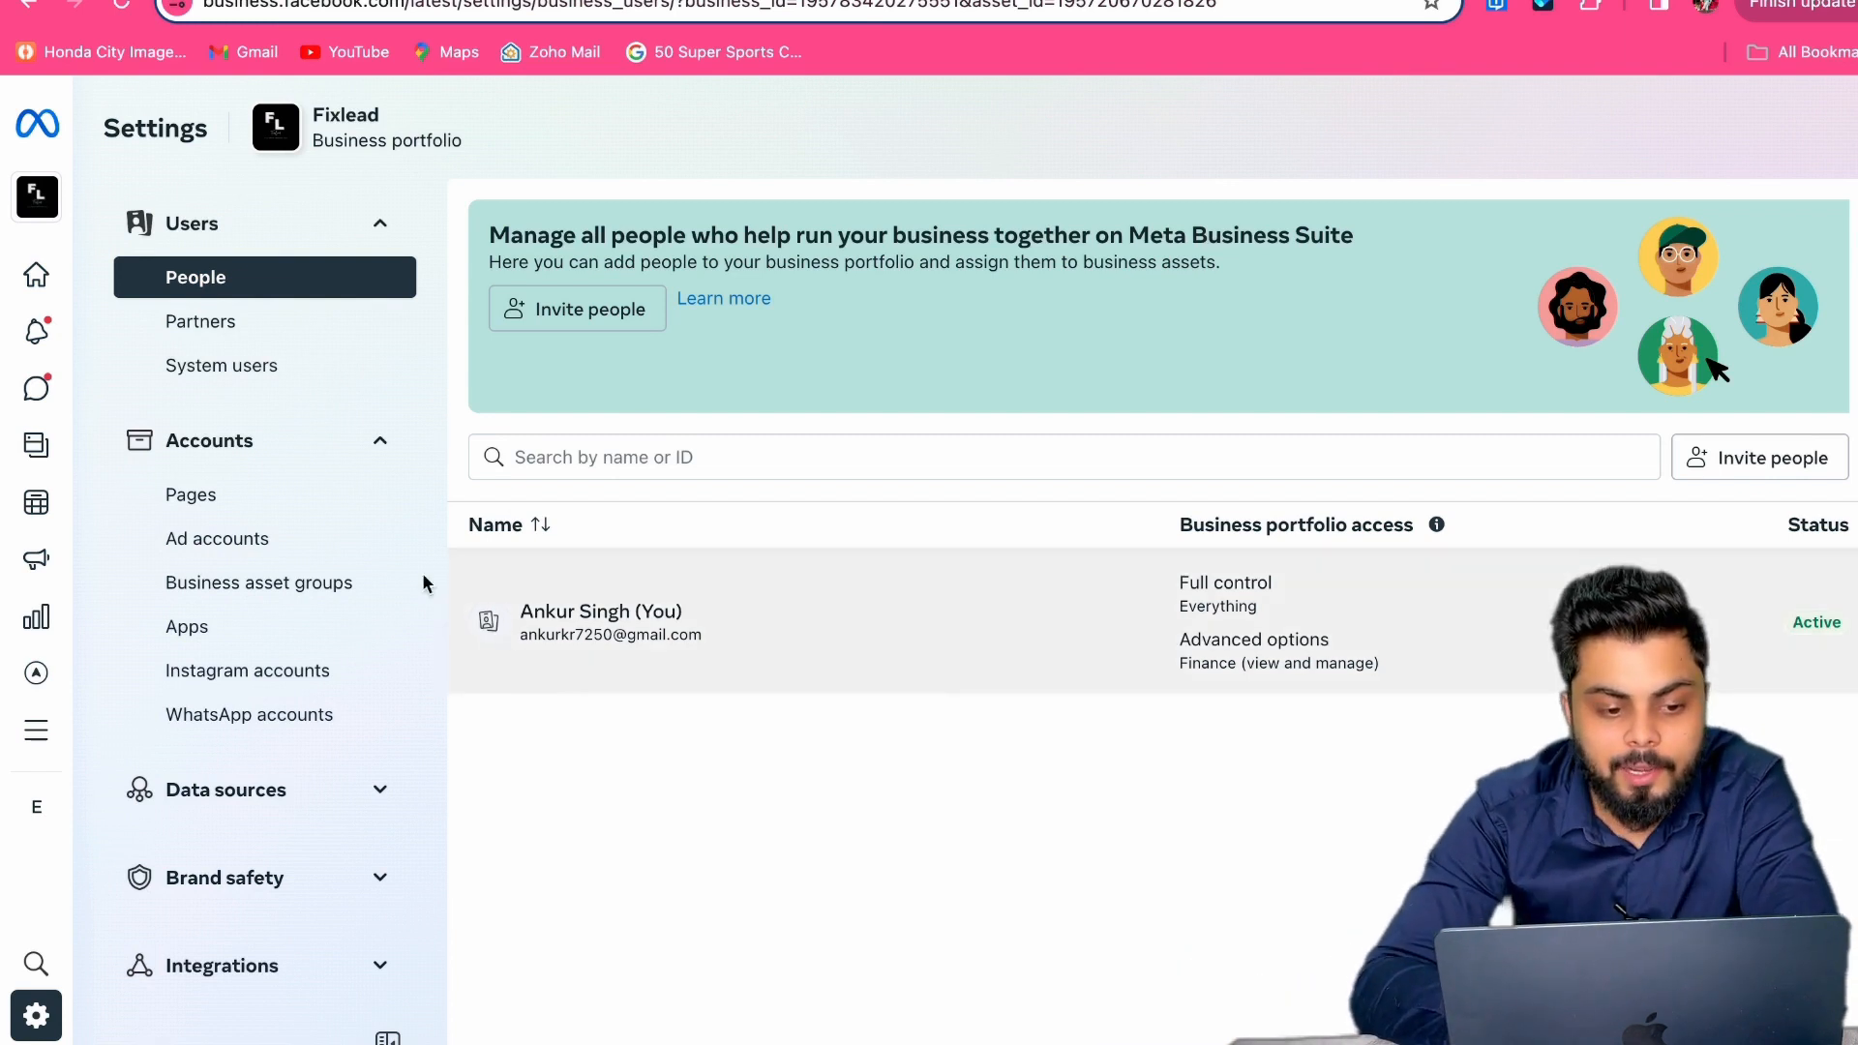
{"action": "left_click", "coordinate": [335, 540]}
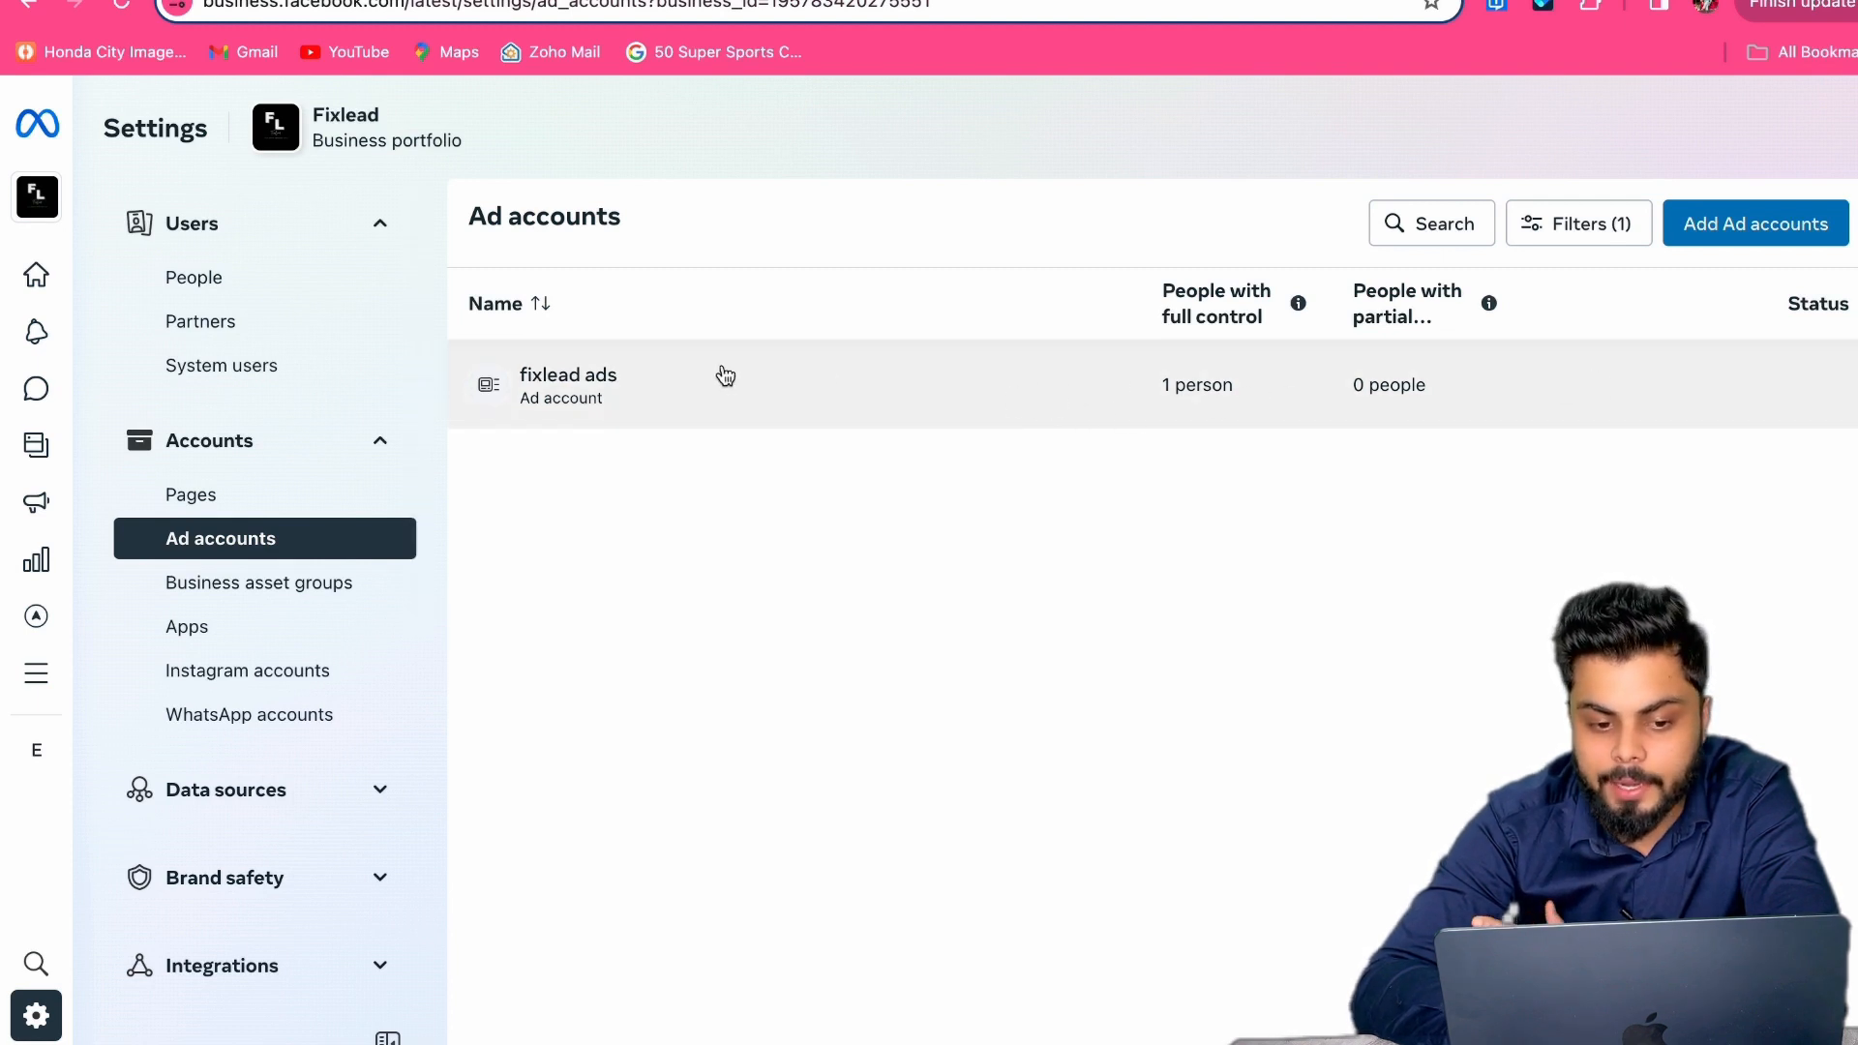
{"action": "left_click", "coordinate": [1078, 363]}
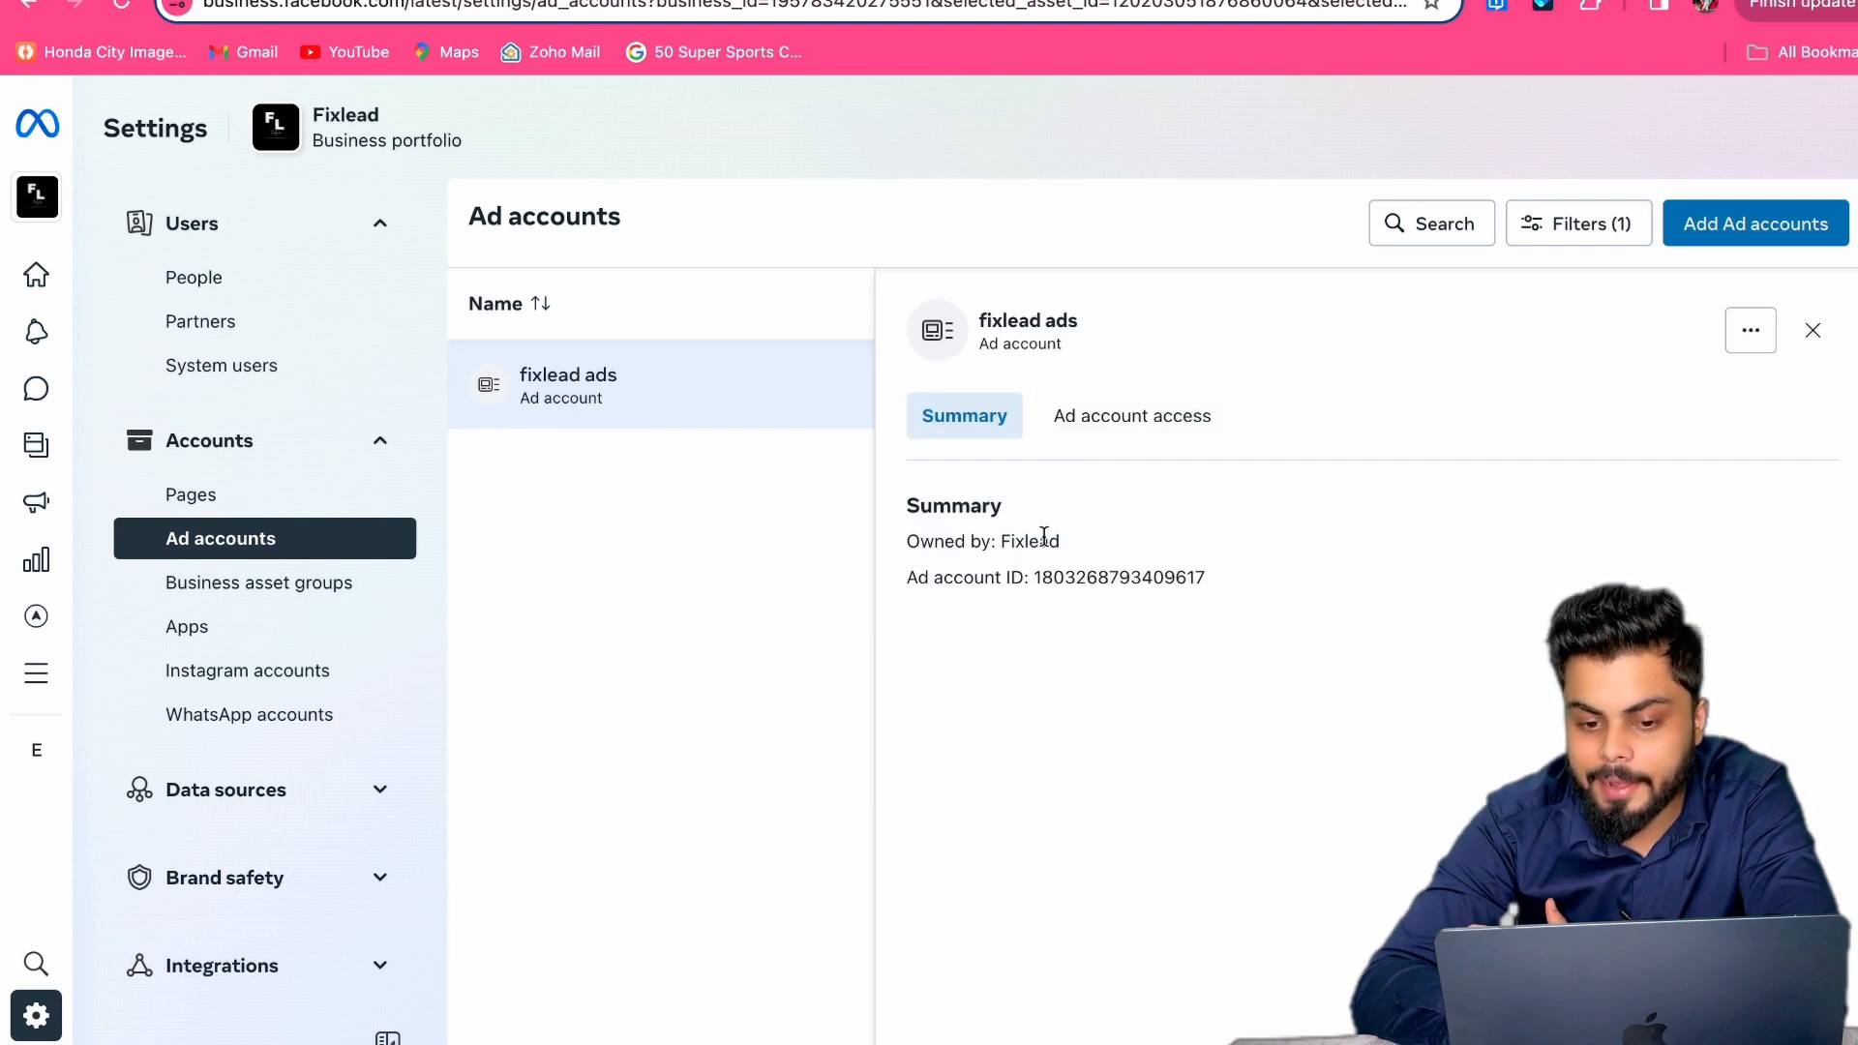
{"action": "left_click", "coordinate": [1099, 426]}
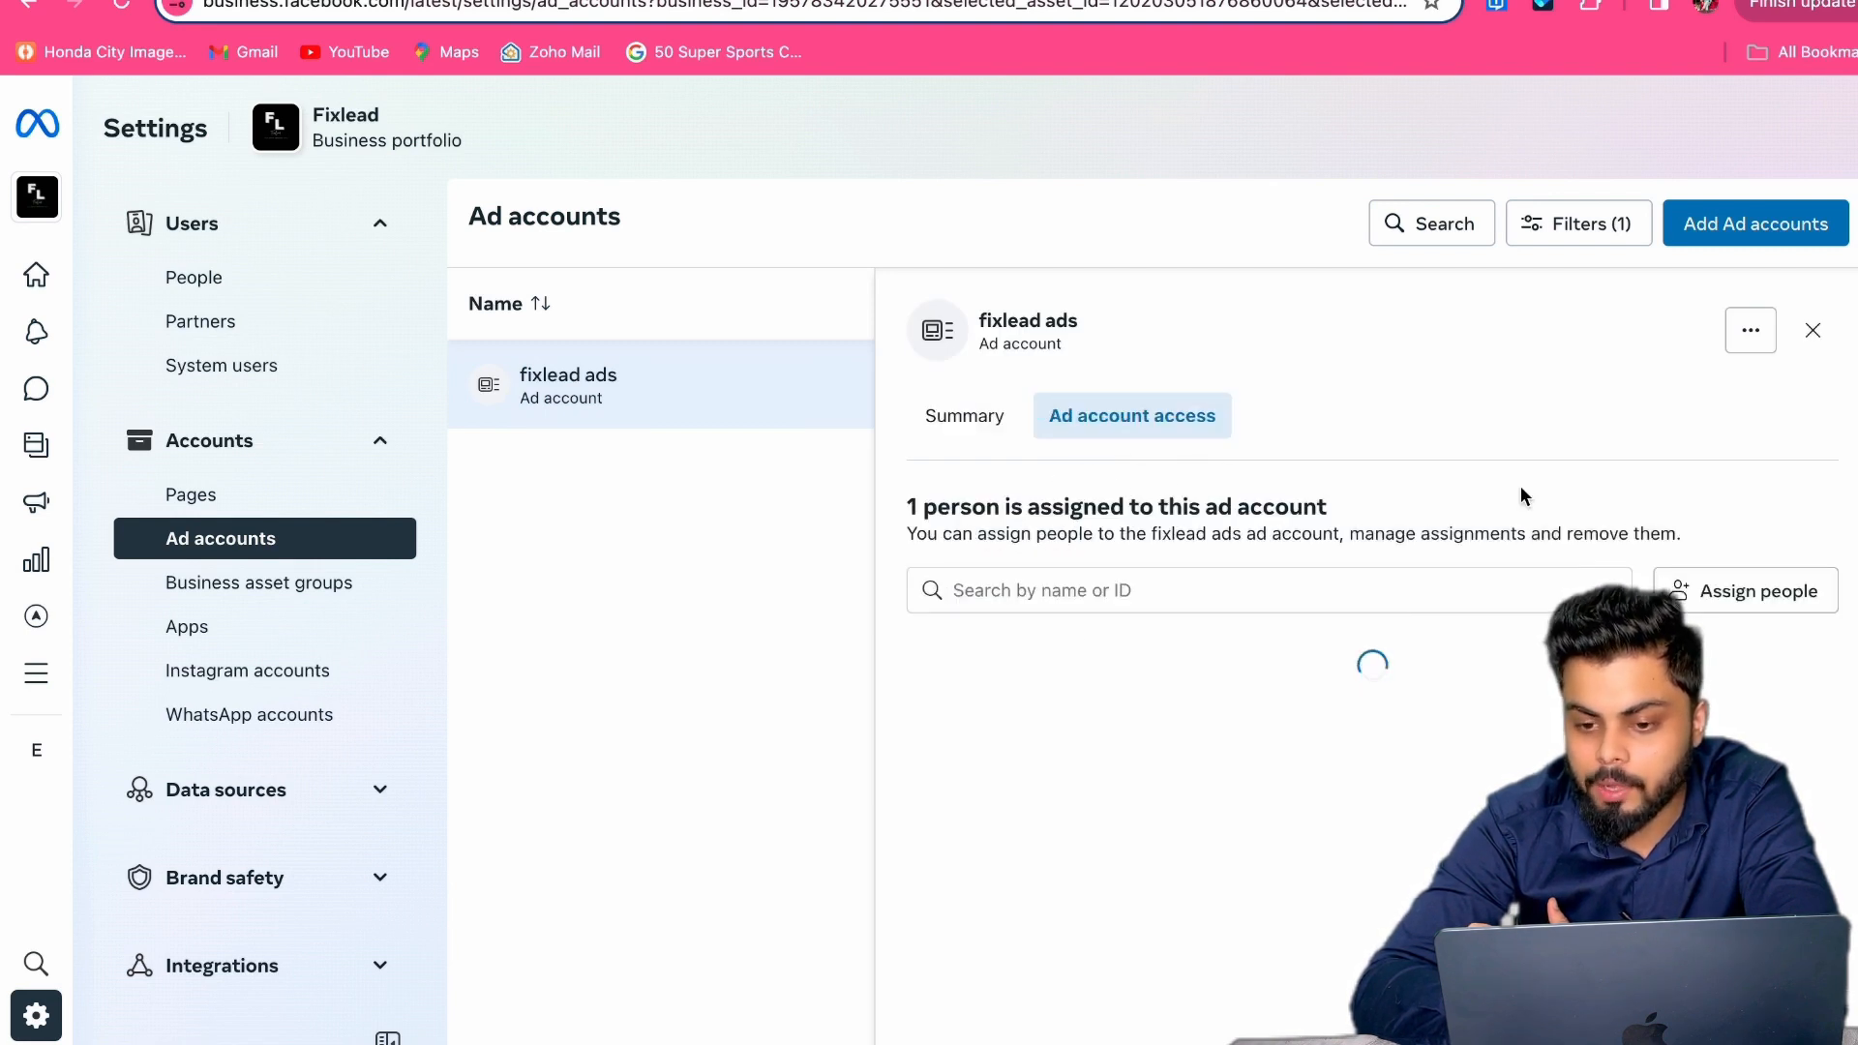
{"action": "left_click", "coordinate": [1813, 332]}
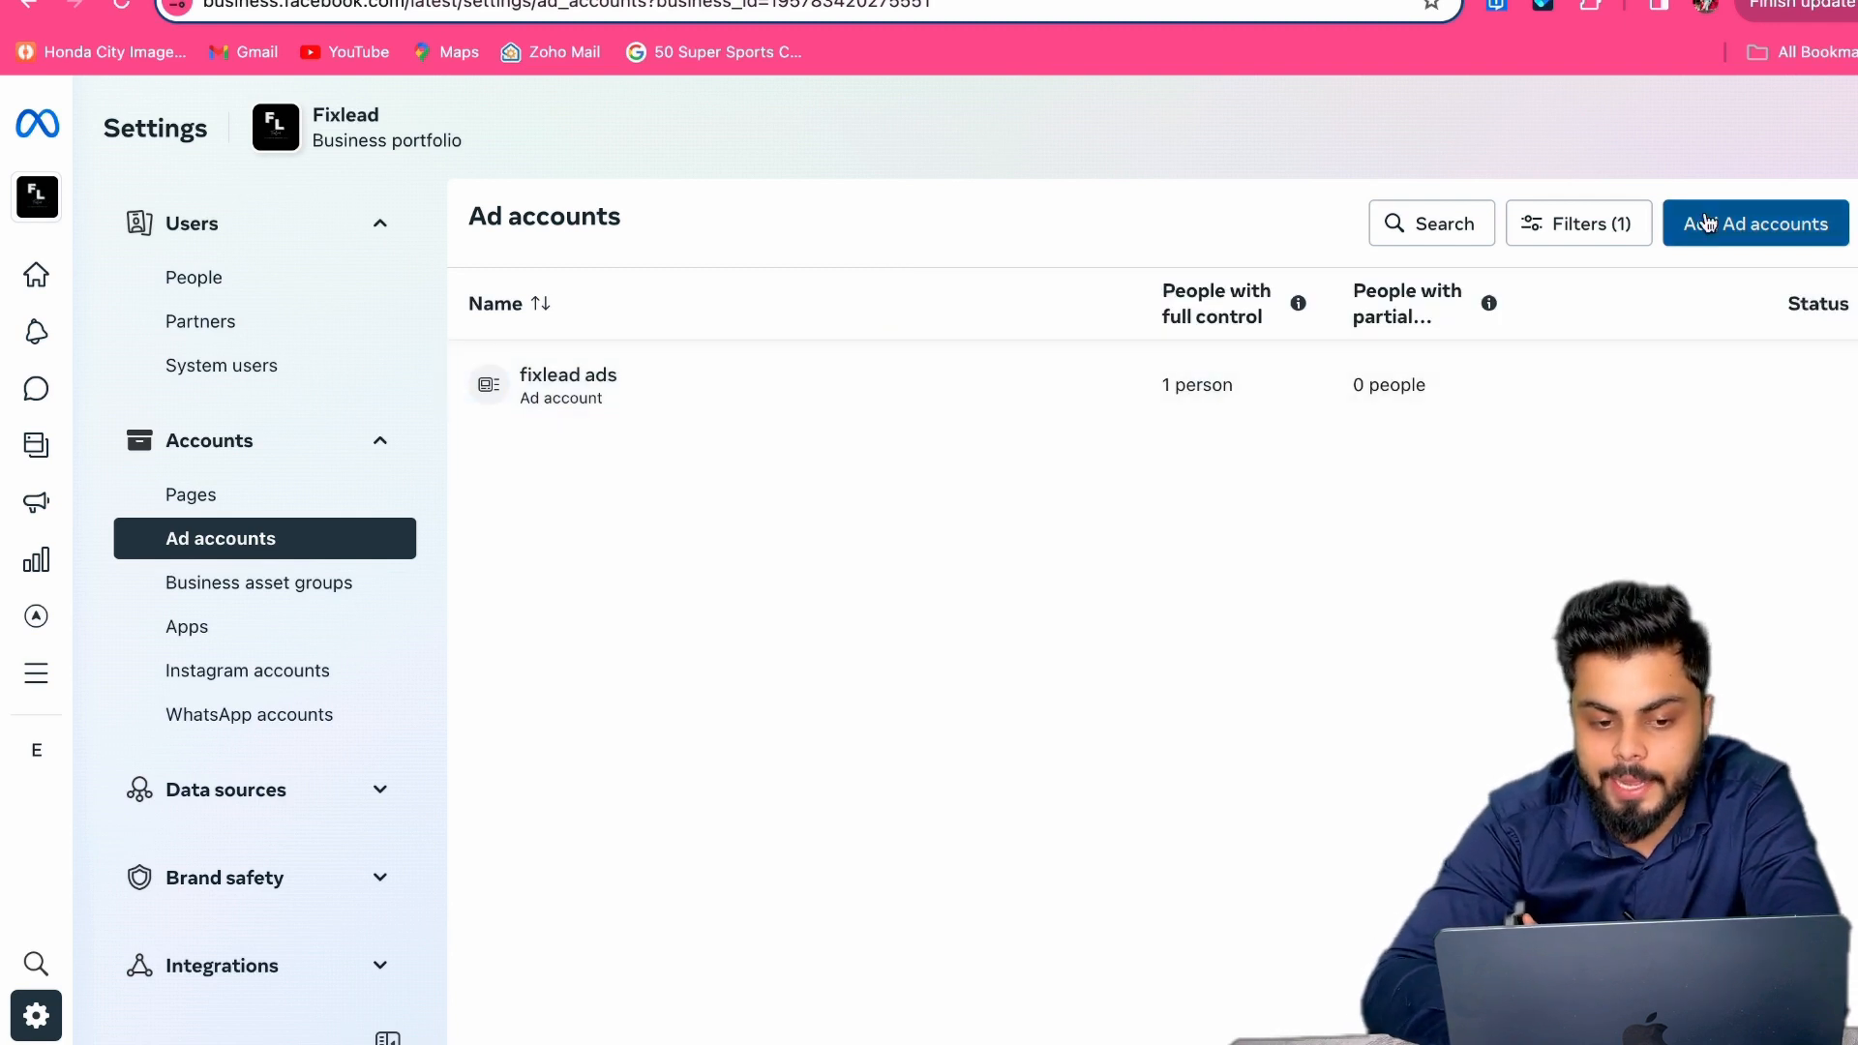
Step: Start creating a new ad account named 'demo ad'
{"action": "left_click", "coordinate": [1755, 223]}
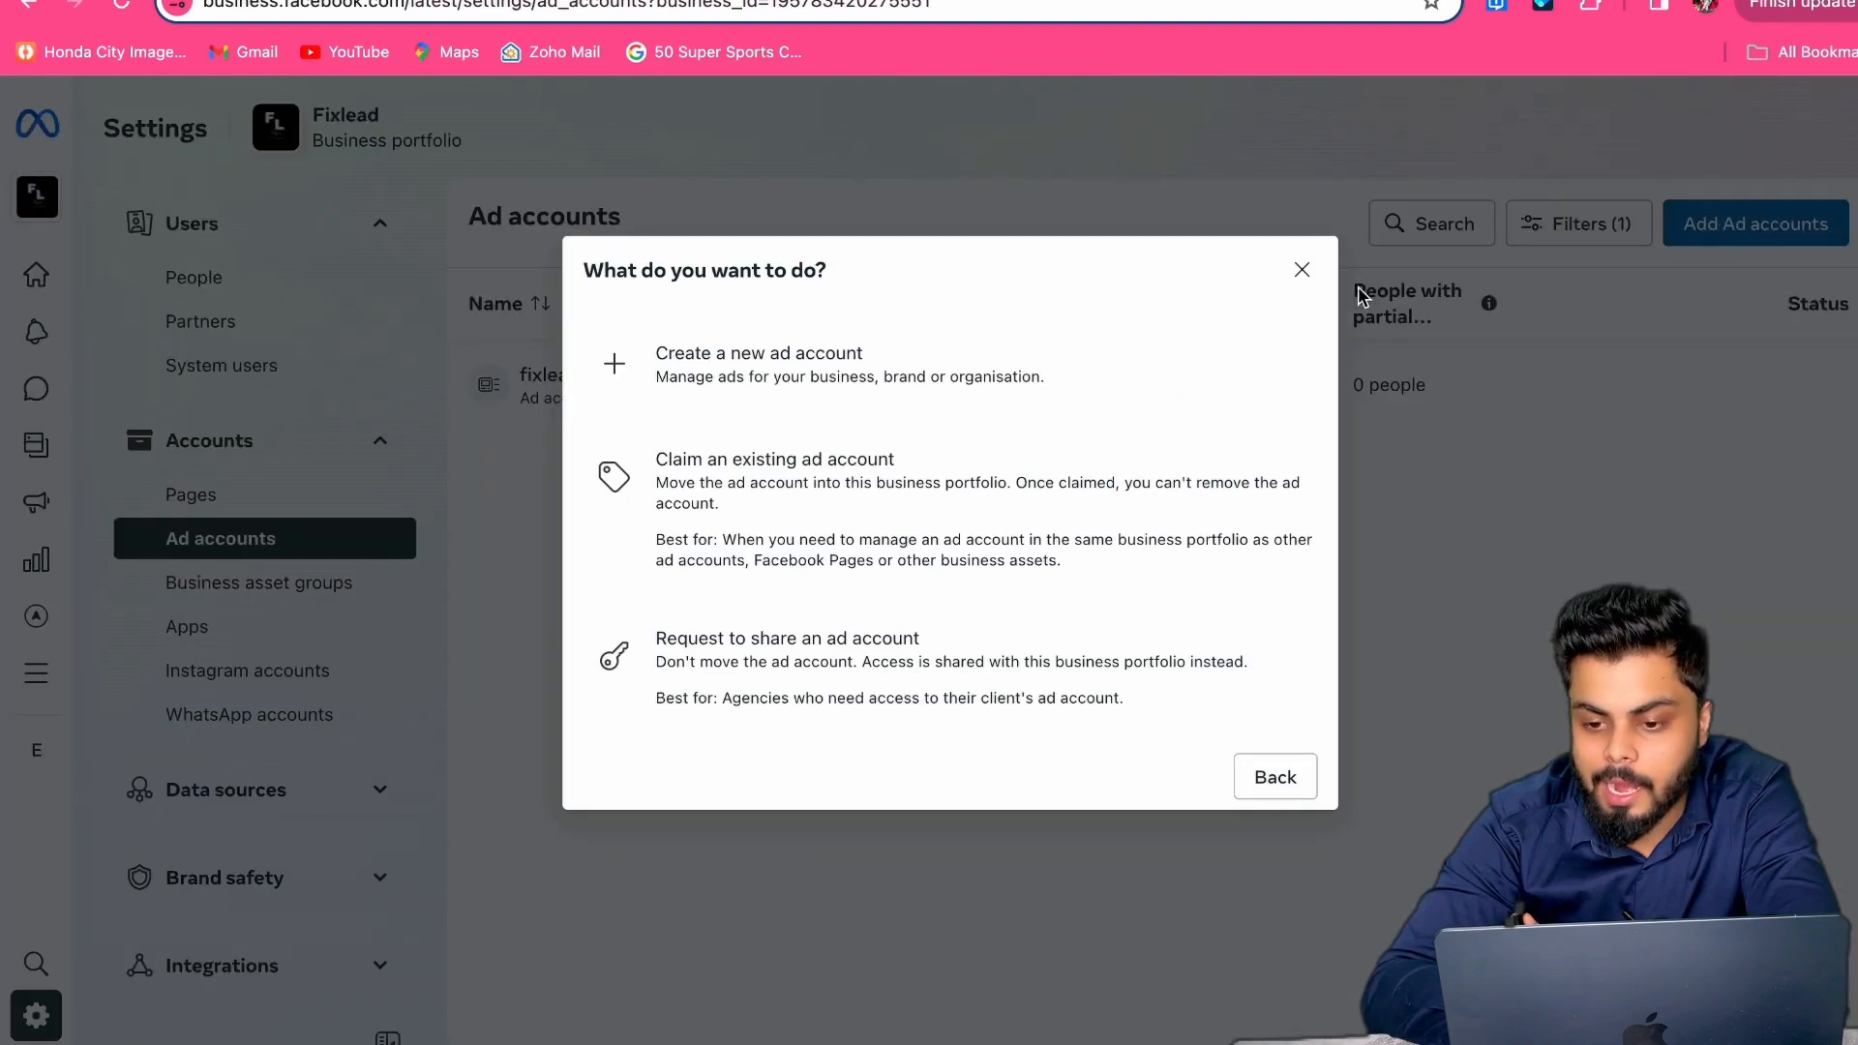
{"action": "left_click", "coordinate": [1077, 388]}
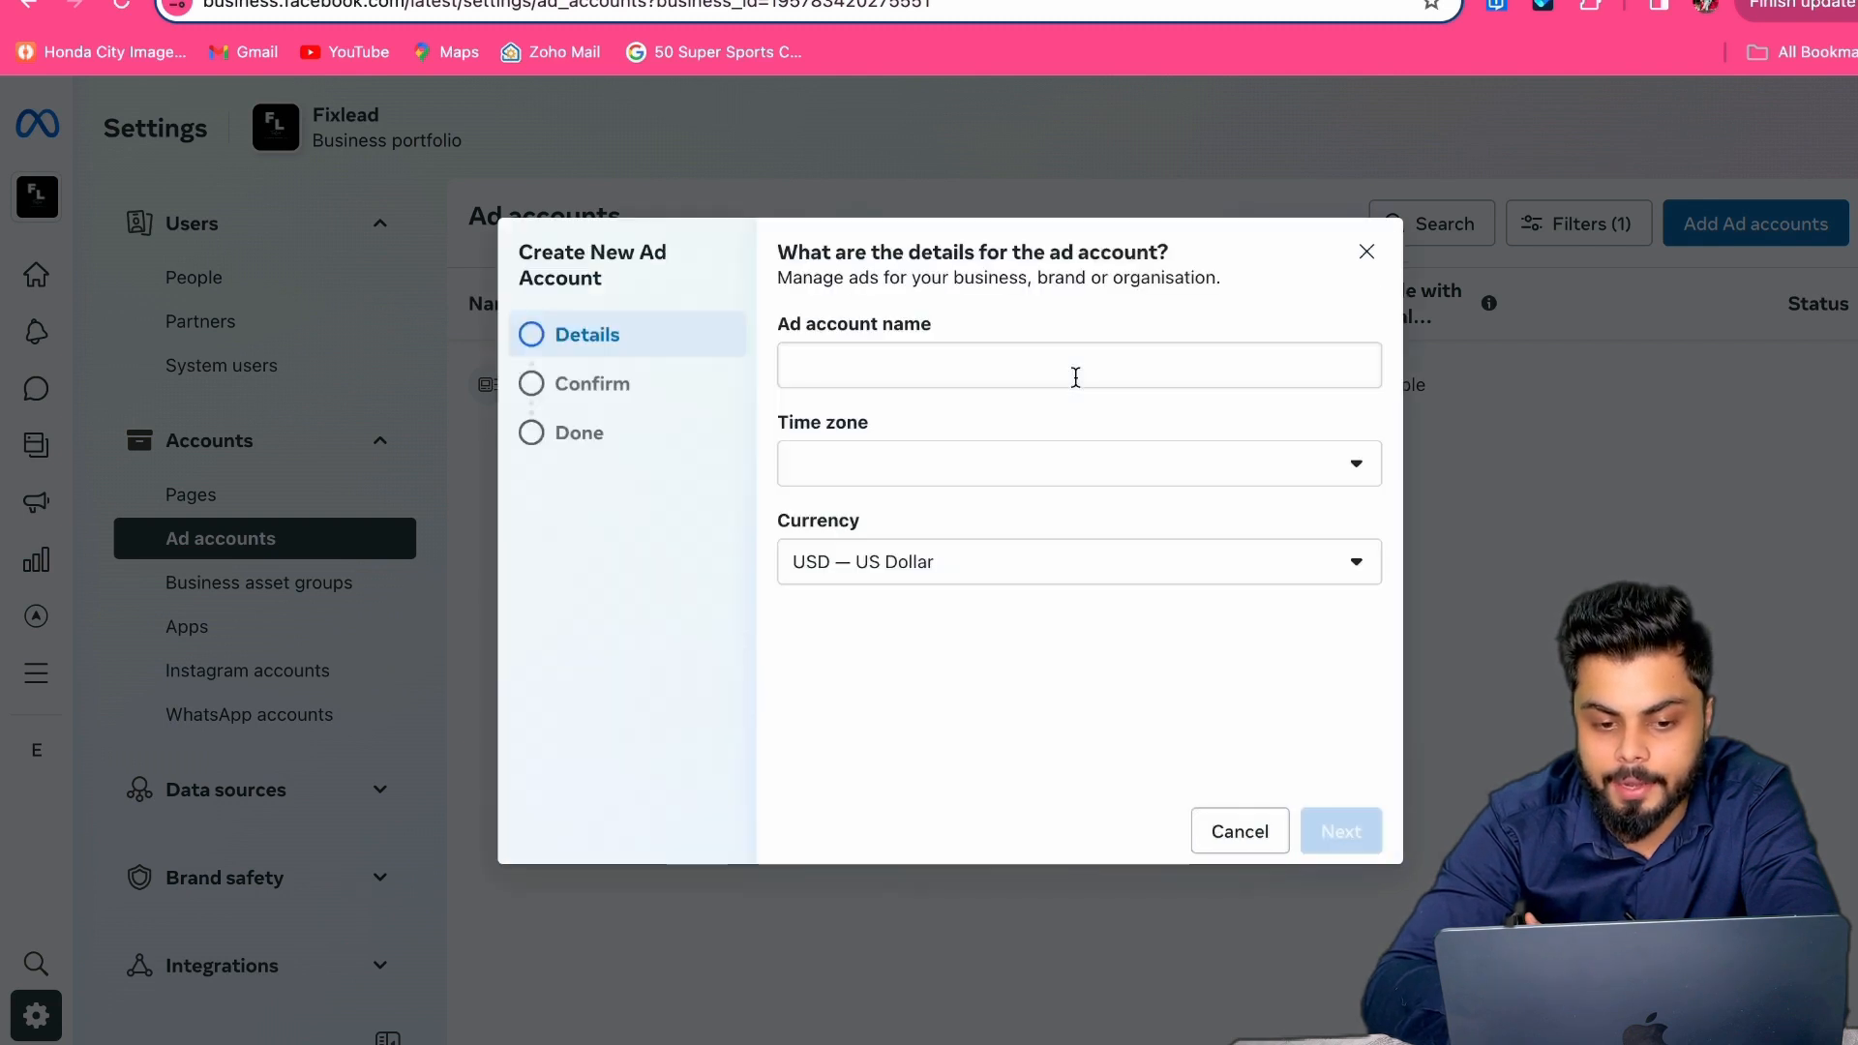
{"action": "left_click", "coordinate": [1041, 374]}
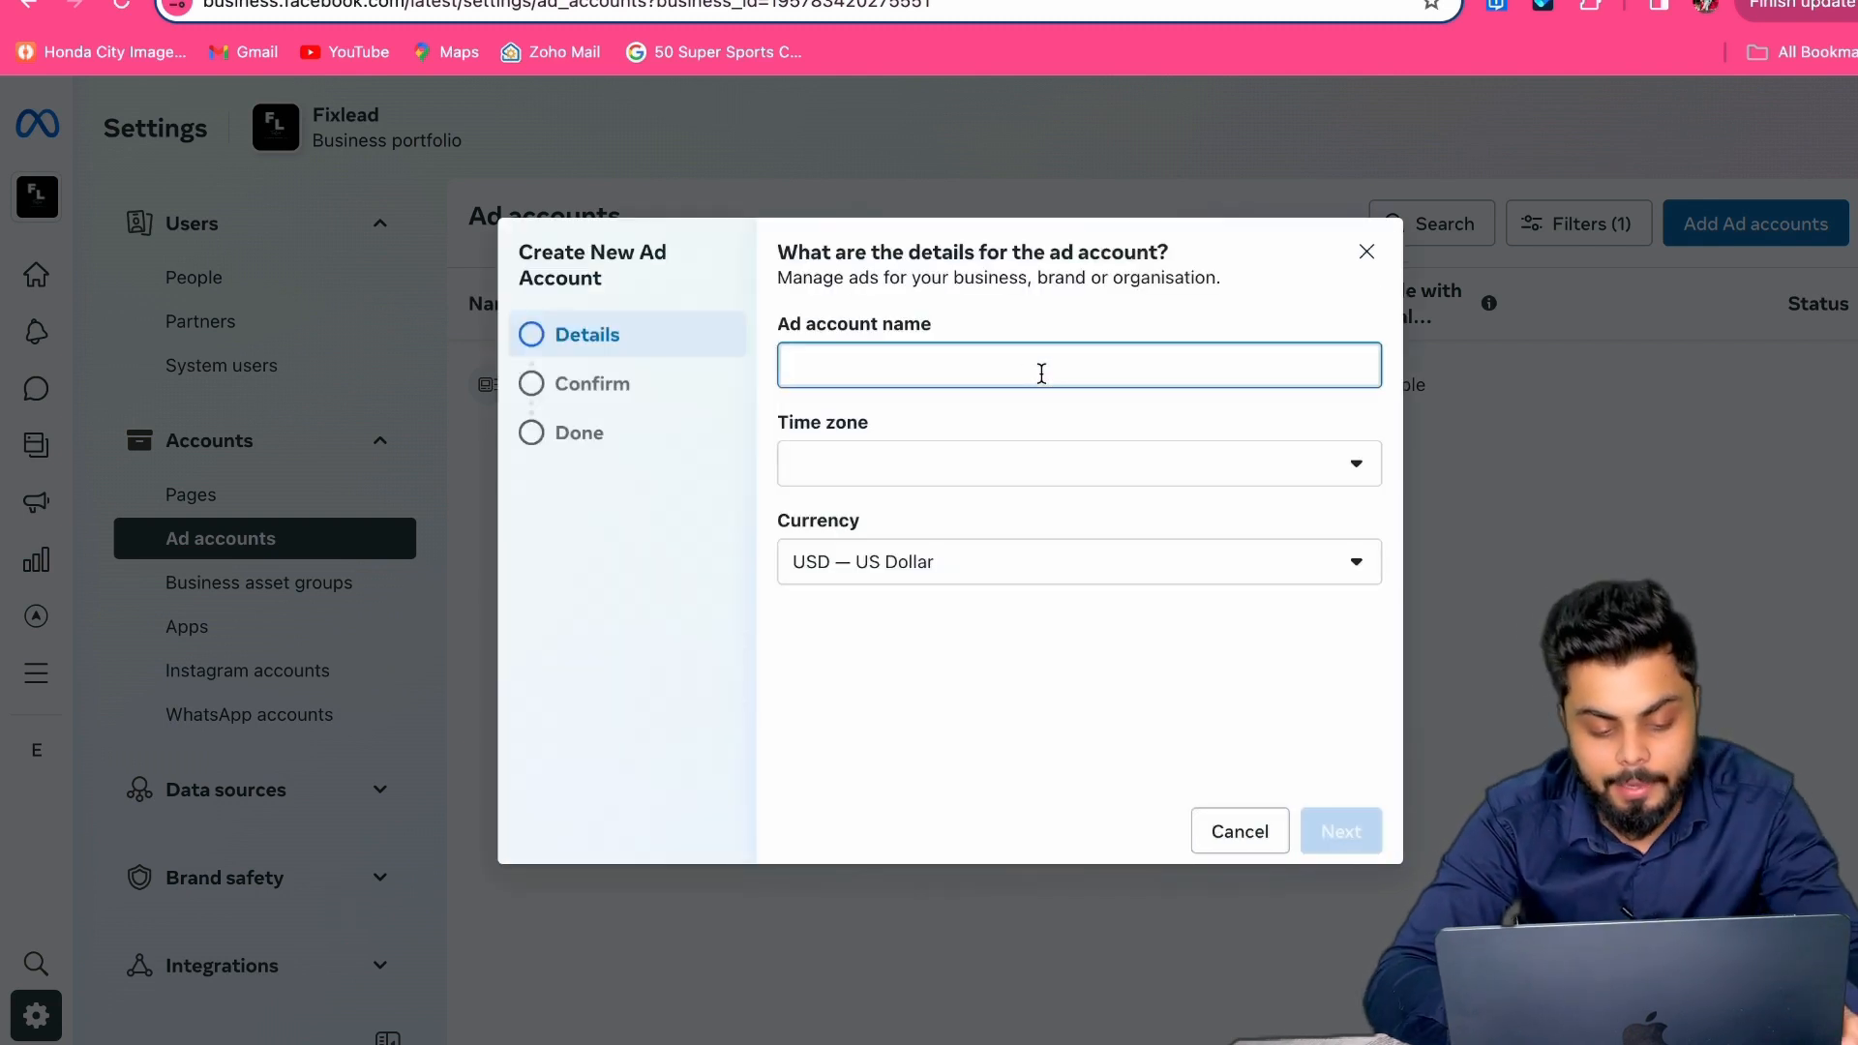
{"action": "type", "text": "de"}
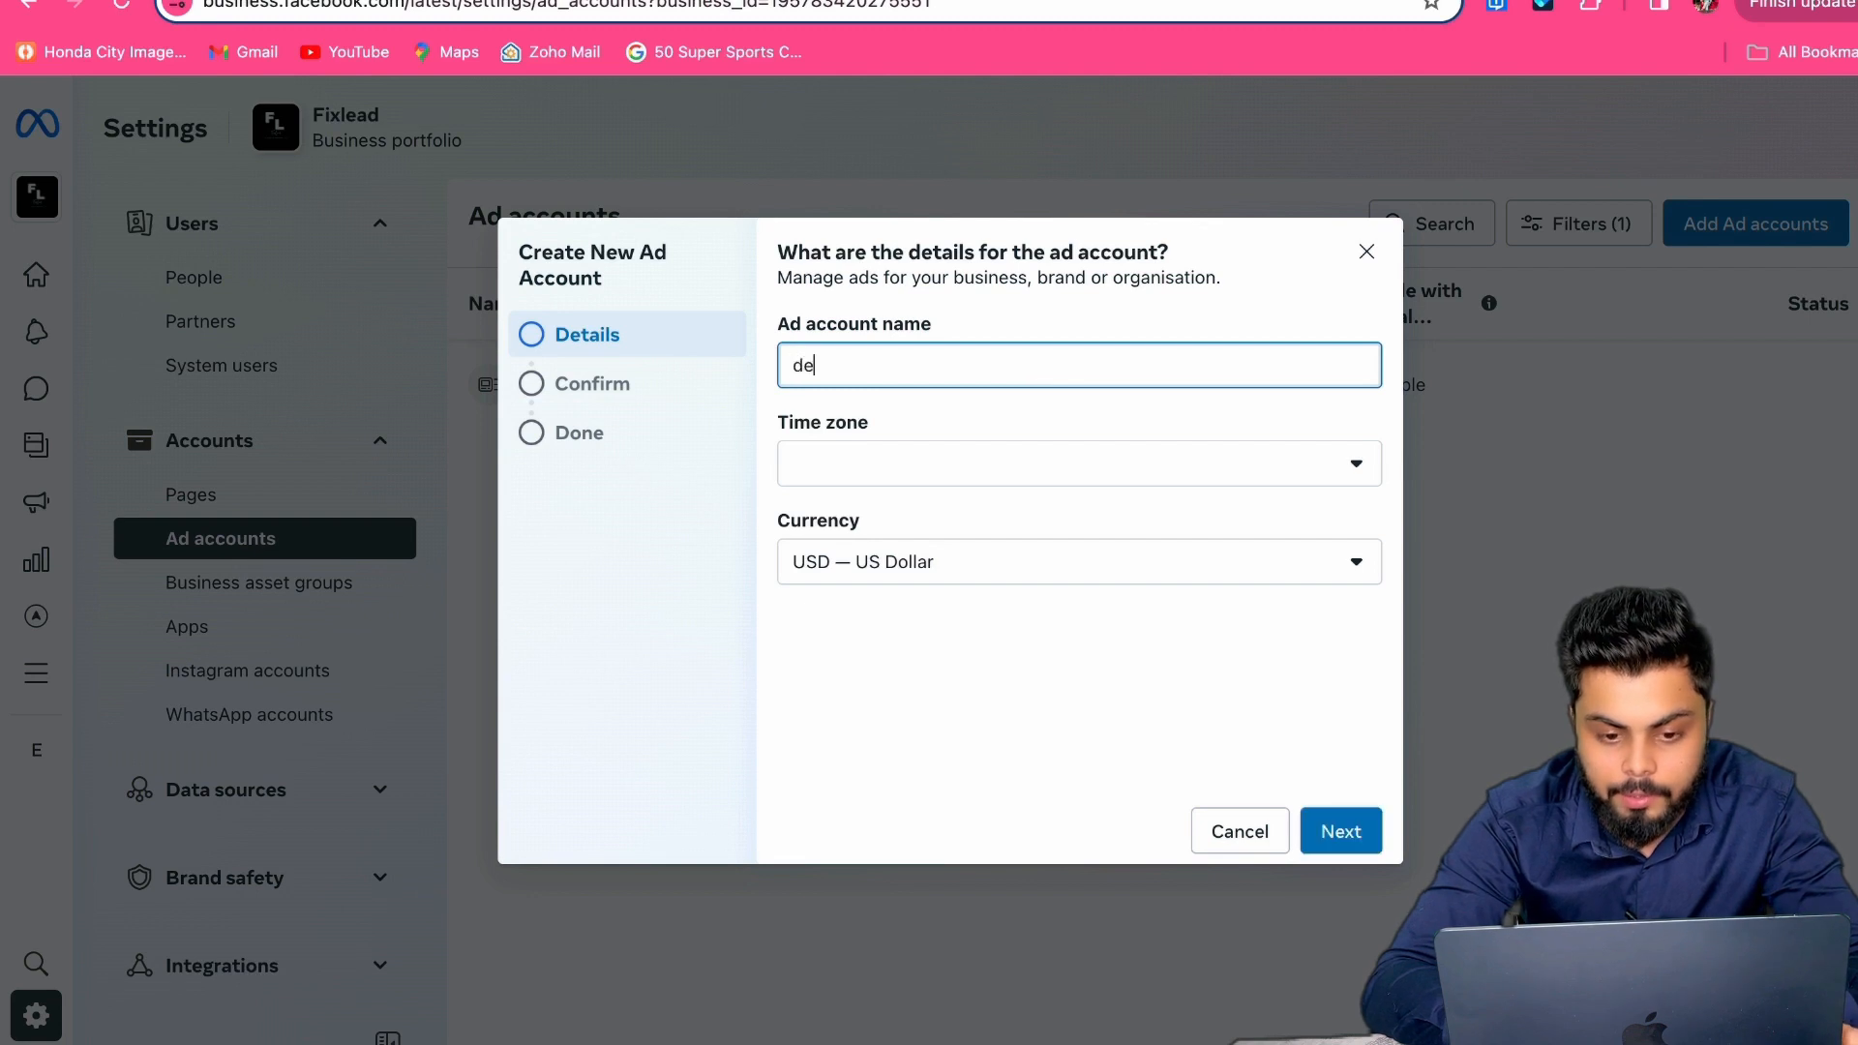
{"action": "type", "text": "mo ad"}
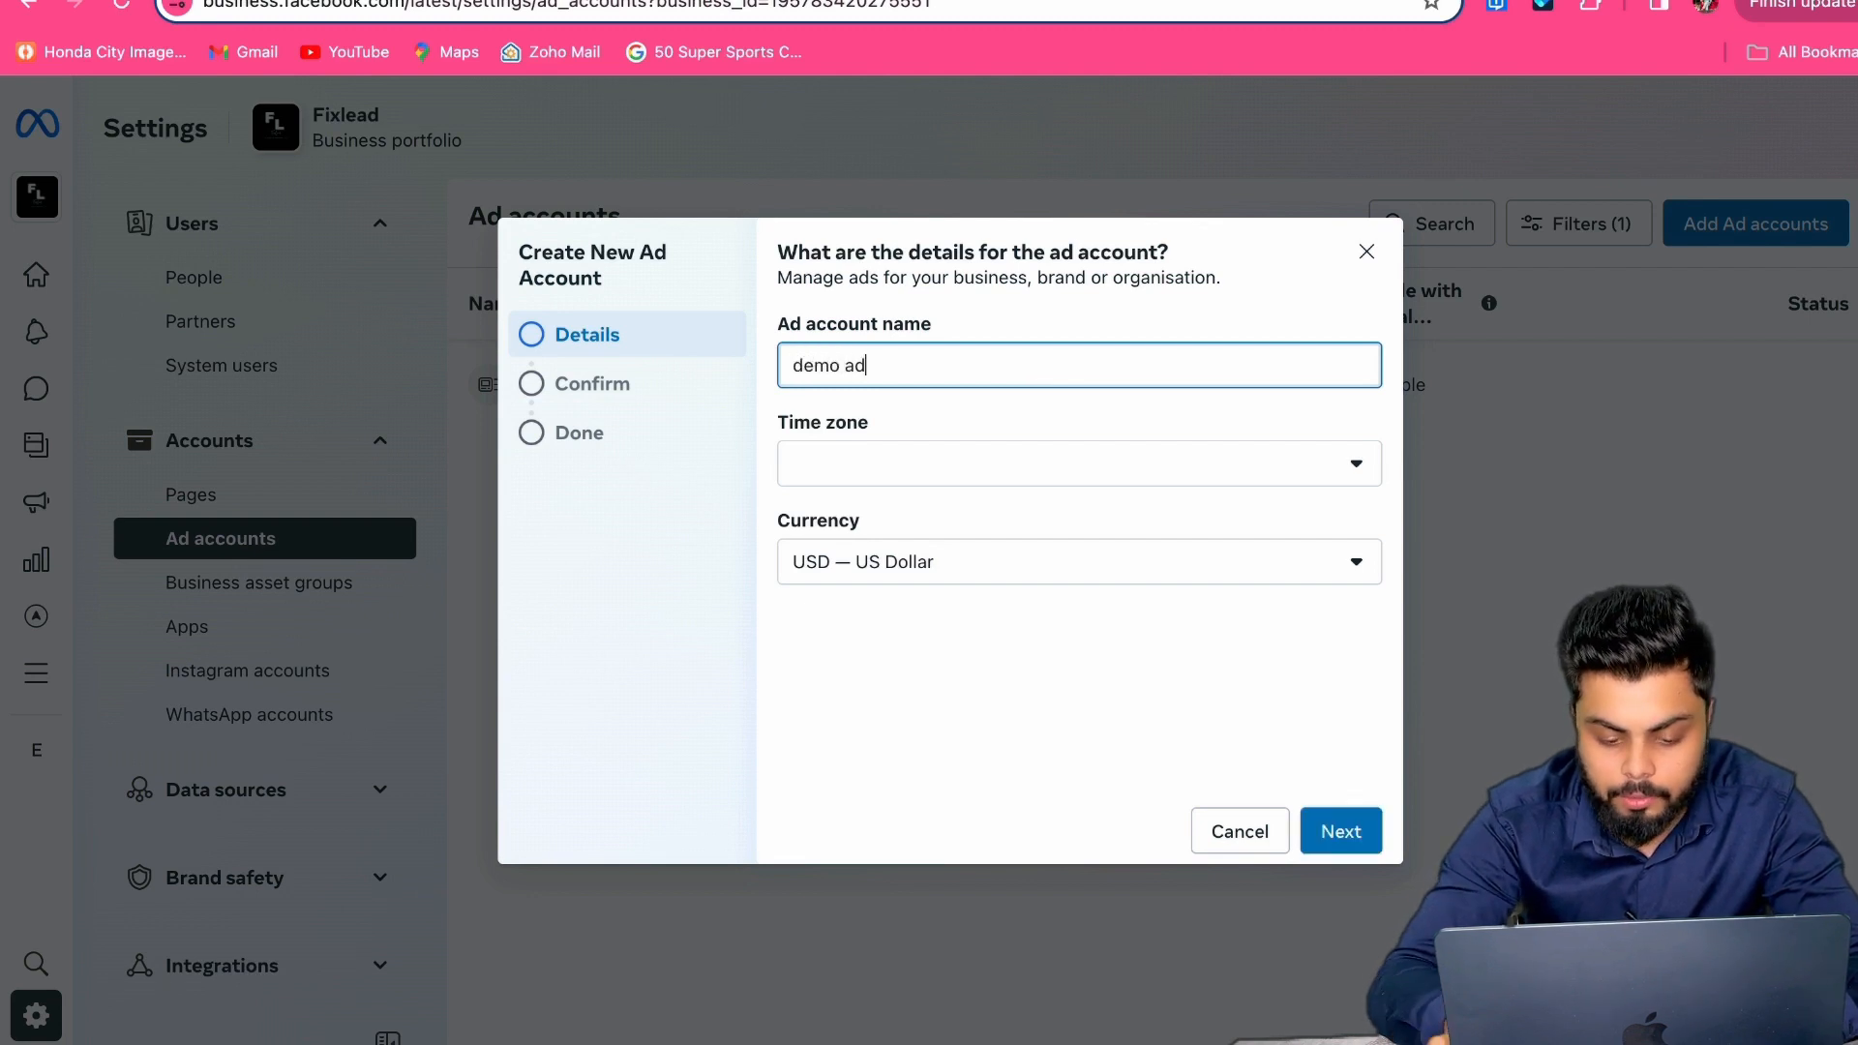
Step: Set time zone to (GMT+05:30) Asia/Kolkata and currency to INR — Indian Rupee, then continue
{"action": "left_click", "coordinate": [1002, 462]}
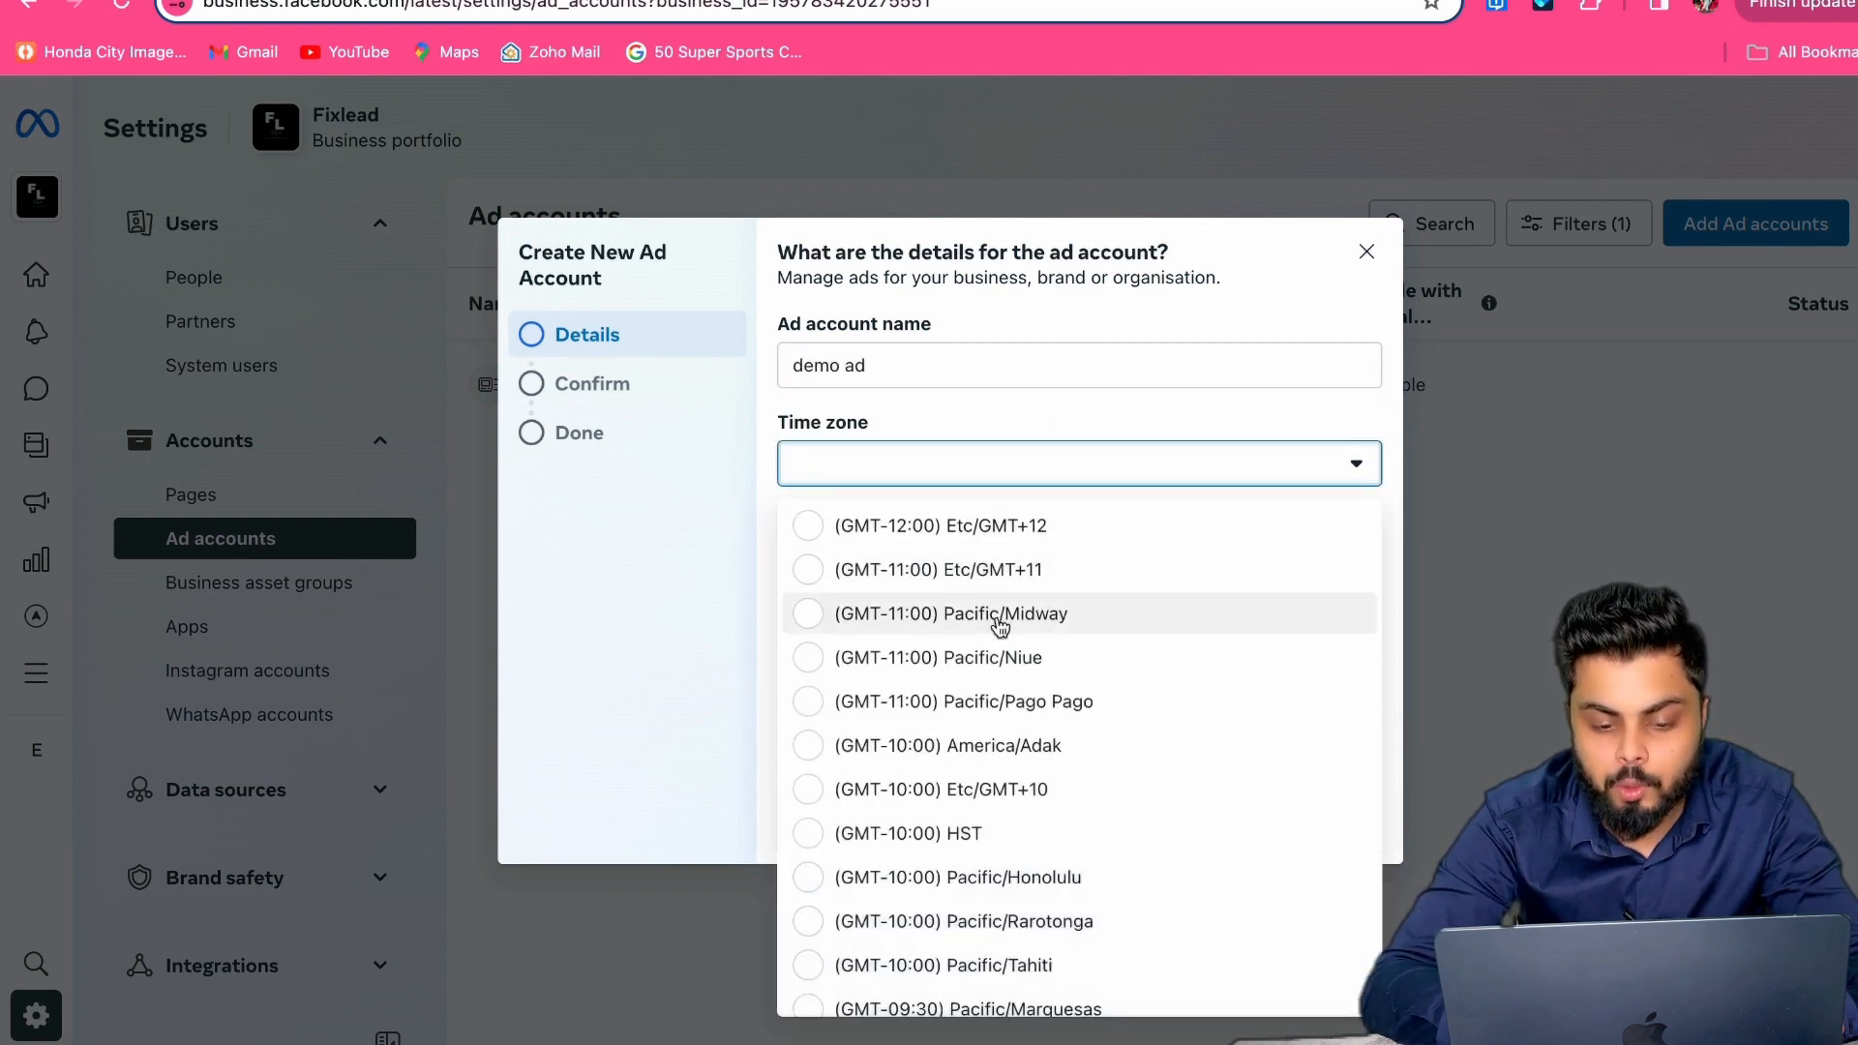
{"action": "scroll", "coordinate": [1000, 622], "scroll_direction": "down", "scroll_amount": 10}
{"action": "scroll", "coordinate": [1000, 626], "scroll_direction": "down", "scroll_amount": 20}
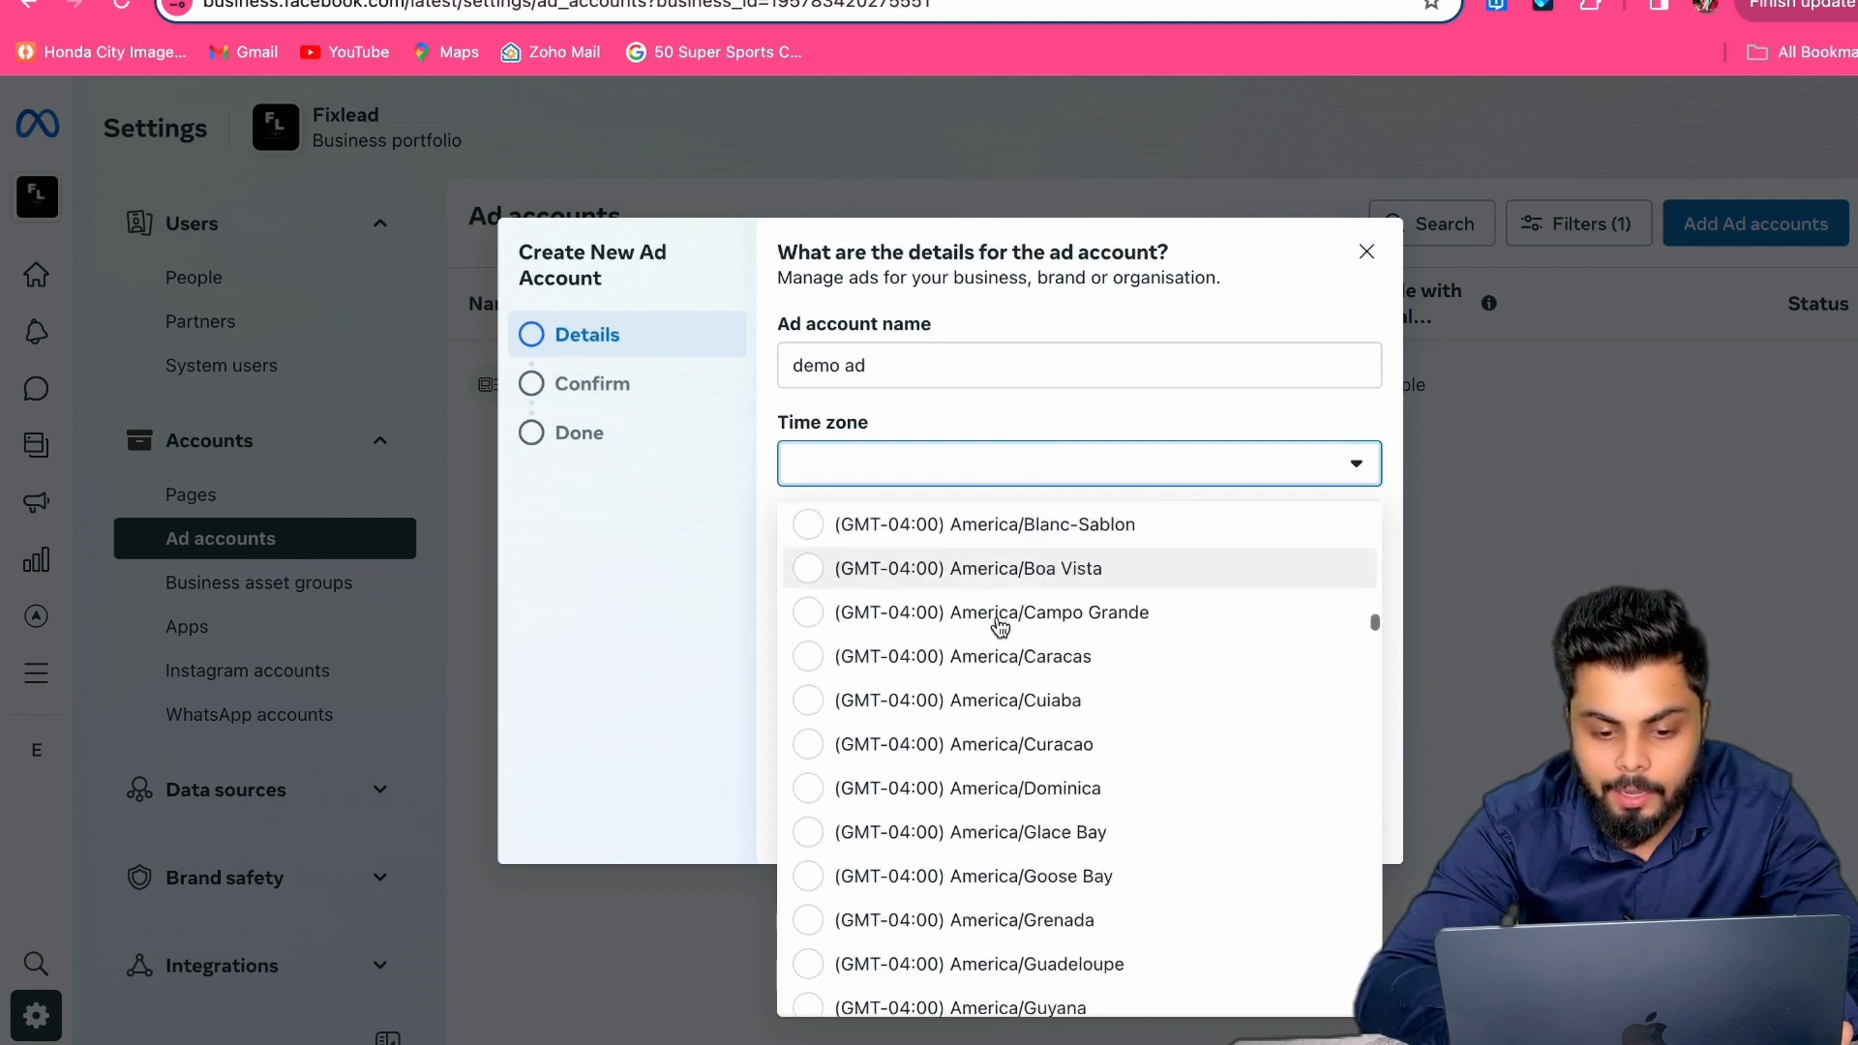
{"action": "scroll", "coordinate": [999, 627], "scroll_direction": "down", "scroll_amount": 20}
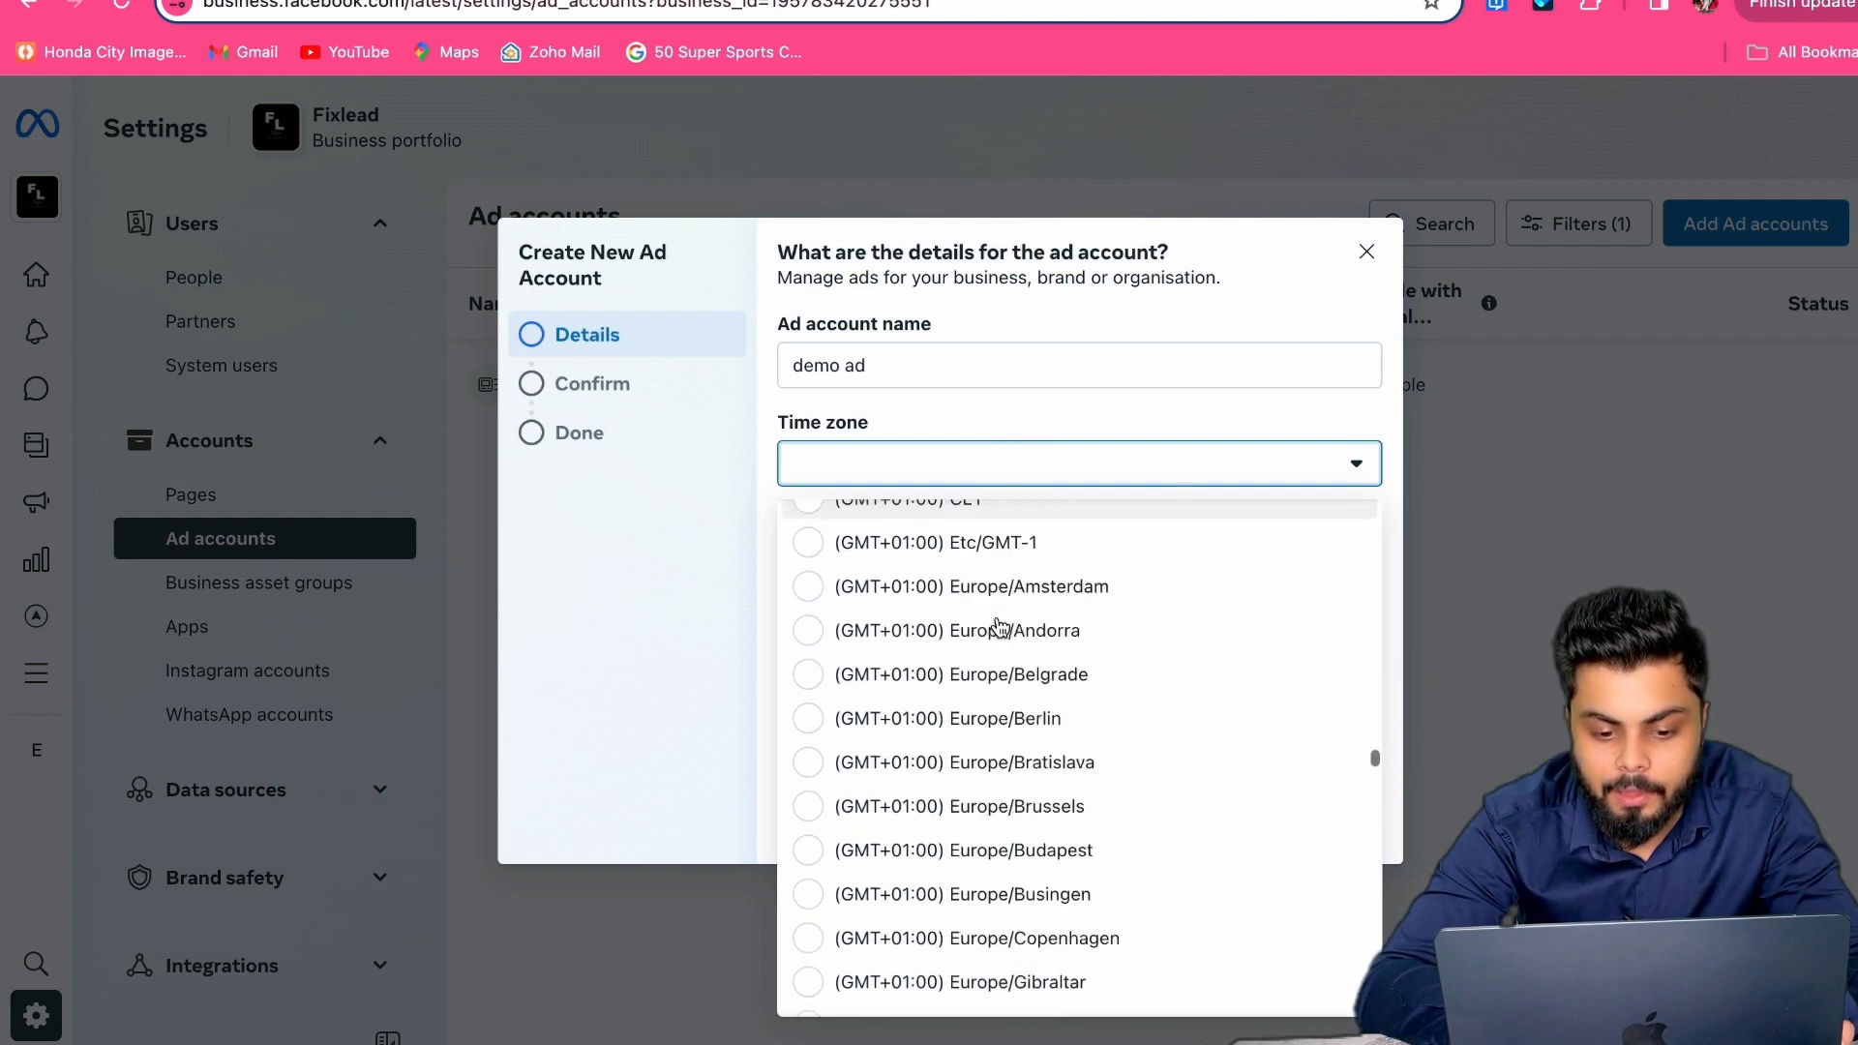
{"action": "scroll", "coordinate": [999, 627], "scroll_direction": "down", "scroll_amount": 5}
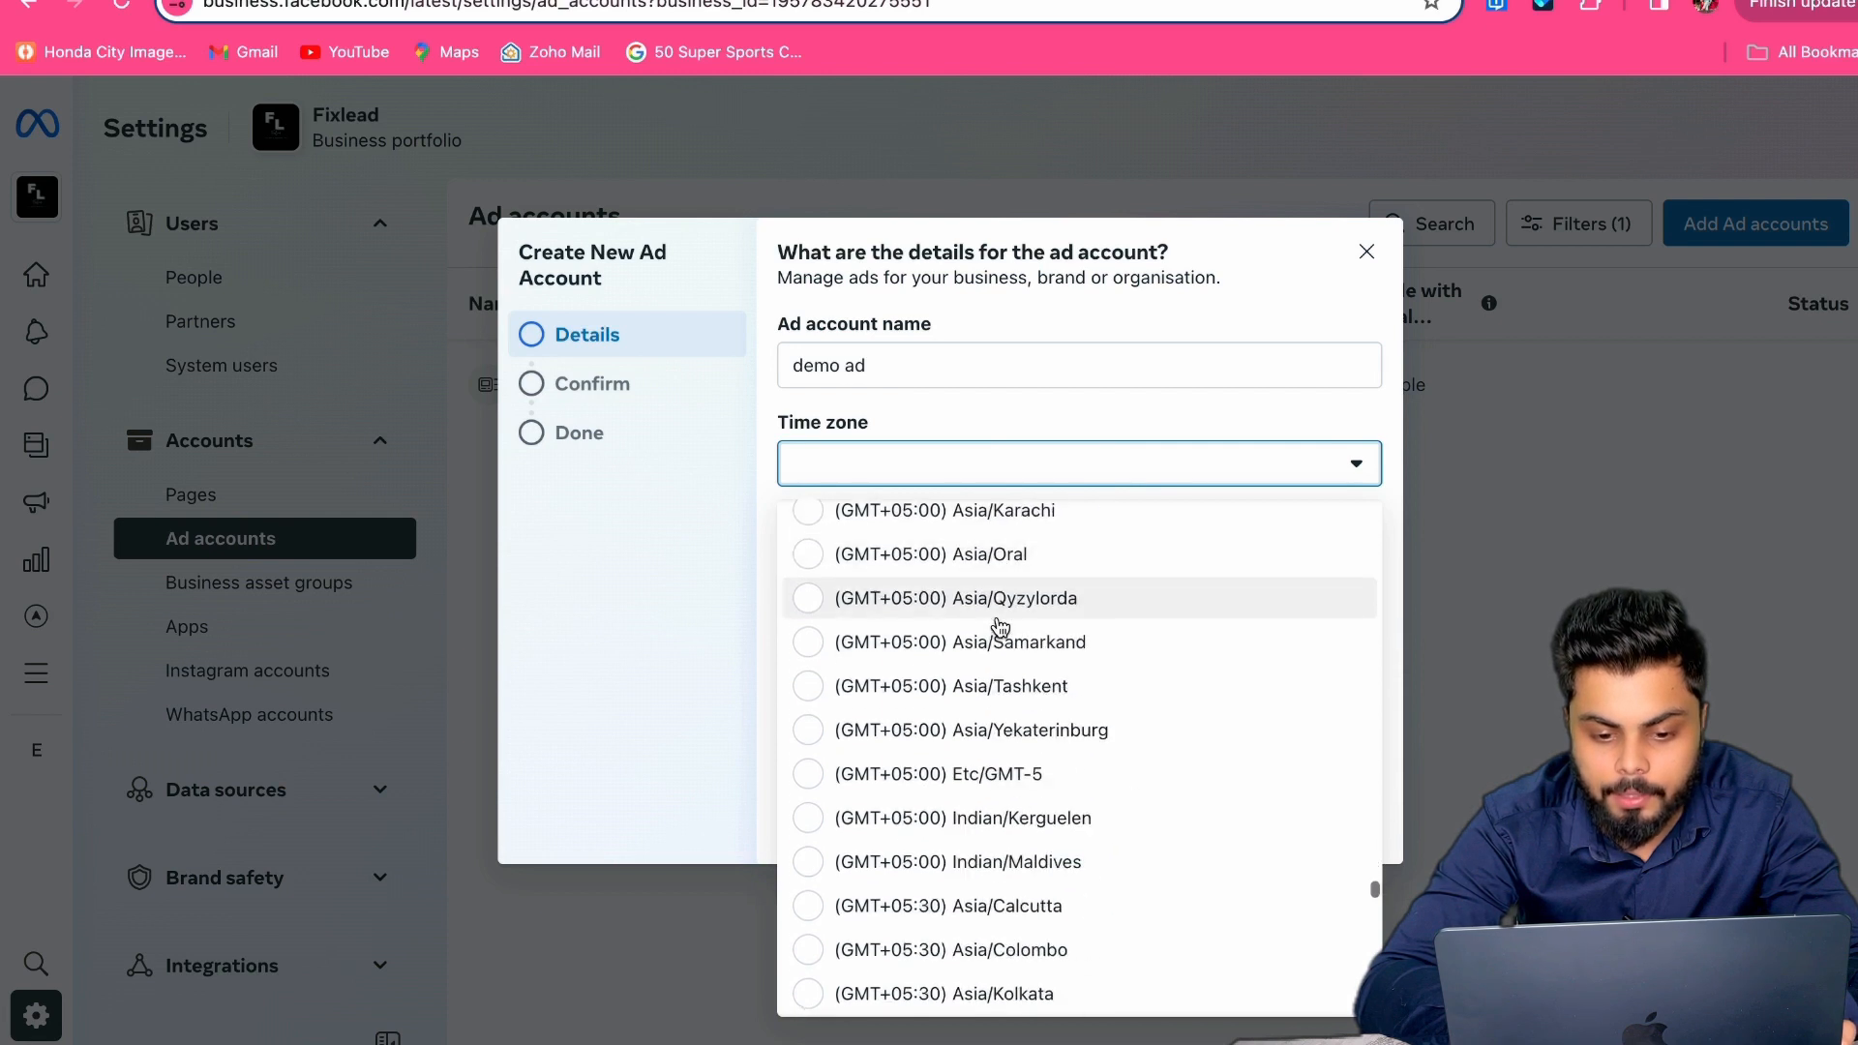
{"action": "scroll", "coordinate": [1011, 674], "scroll_direction": "down", "scroll_amount": 4}
{"action": "left_click", "coordinate": [1010, 674]}
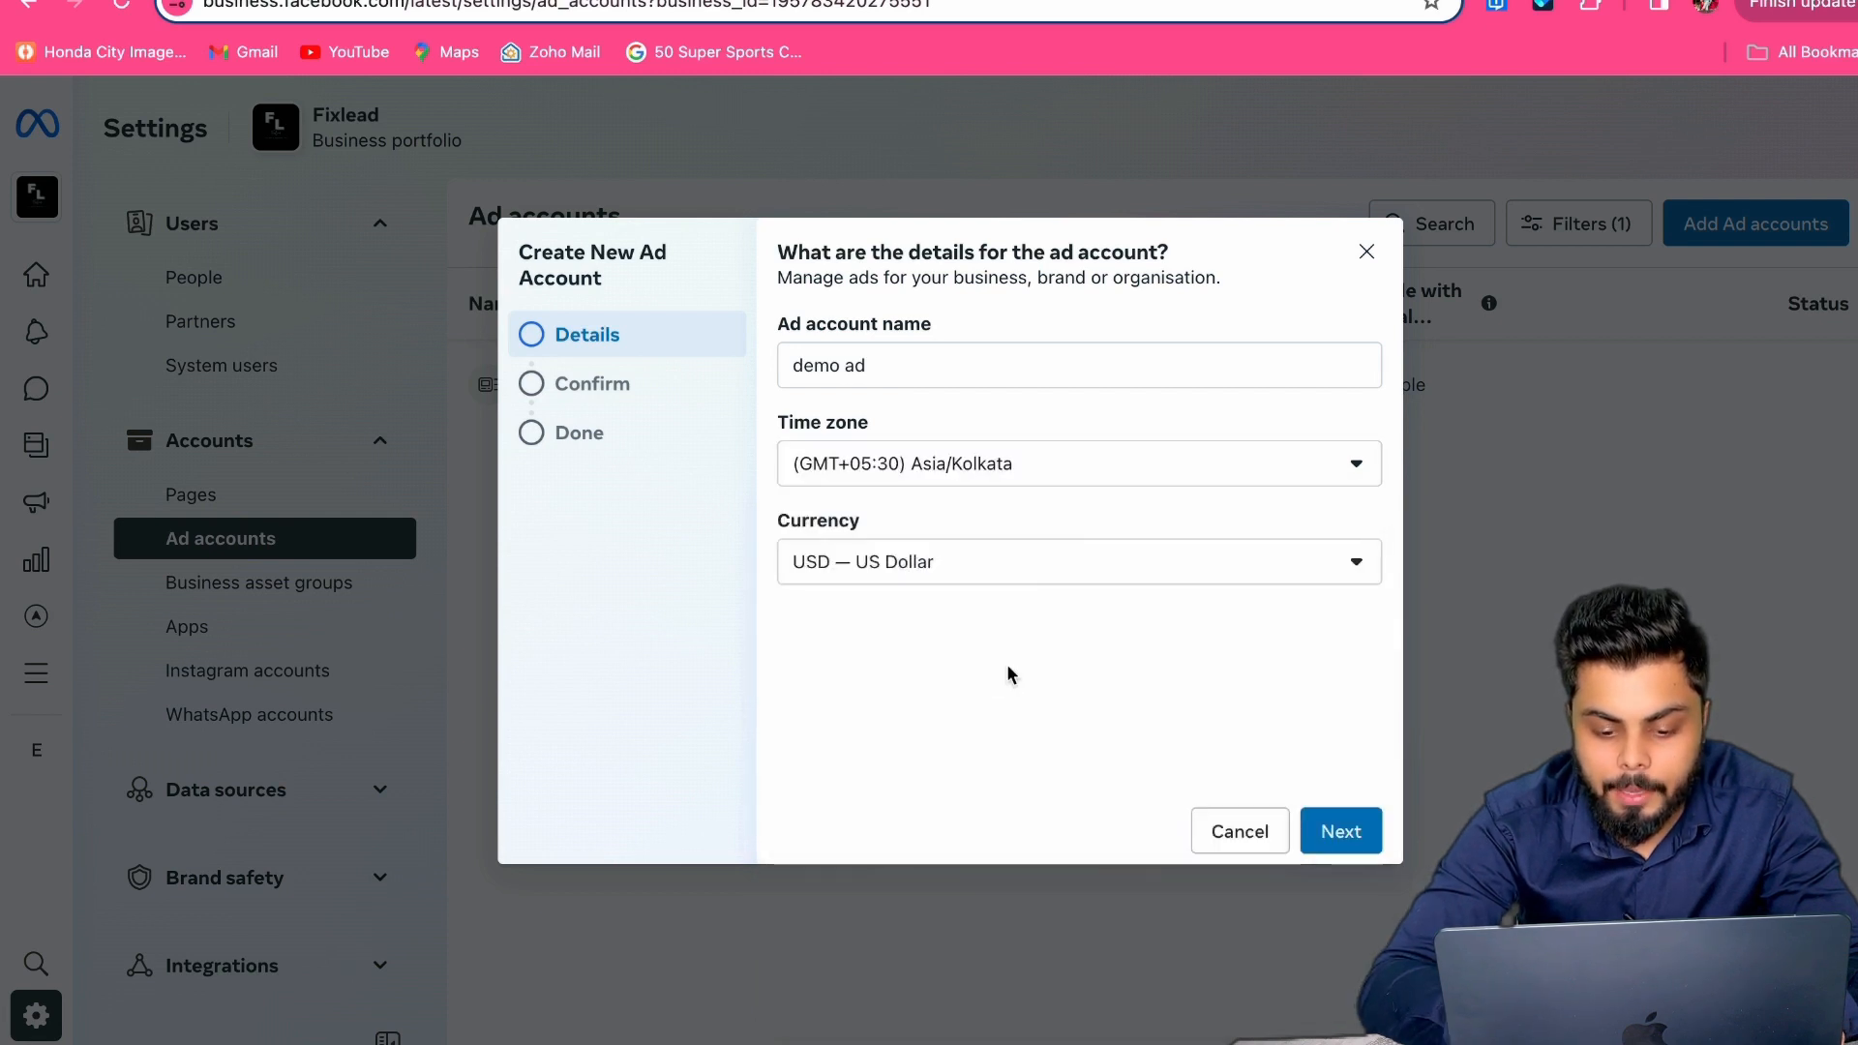
{"action": "left_click", "coordinate": [1032, 565]}
{"action": "type", "text": "in"}
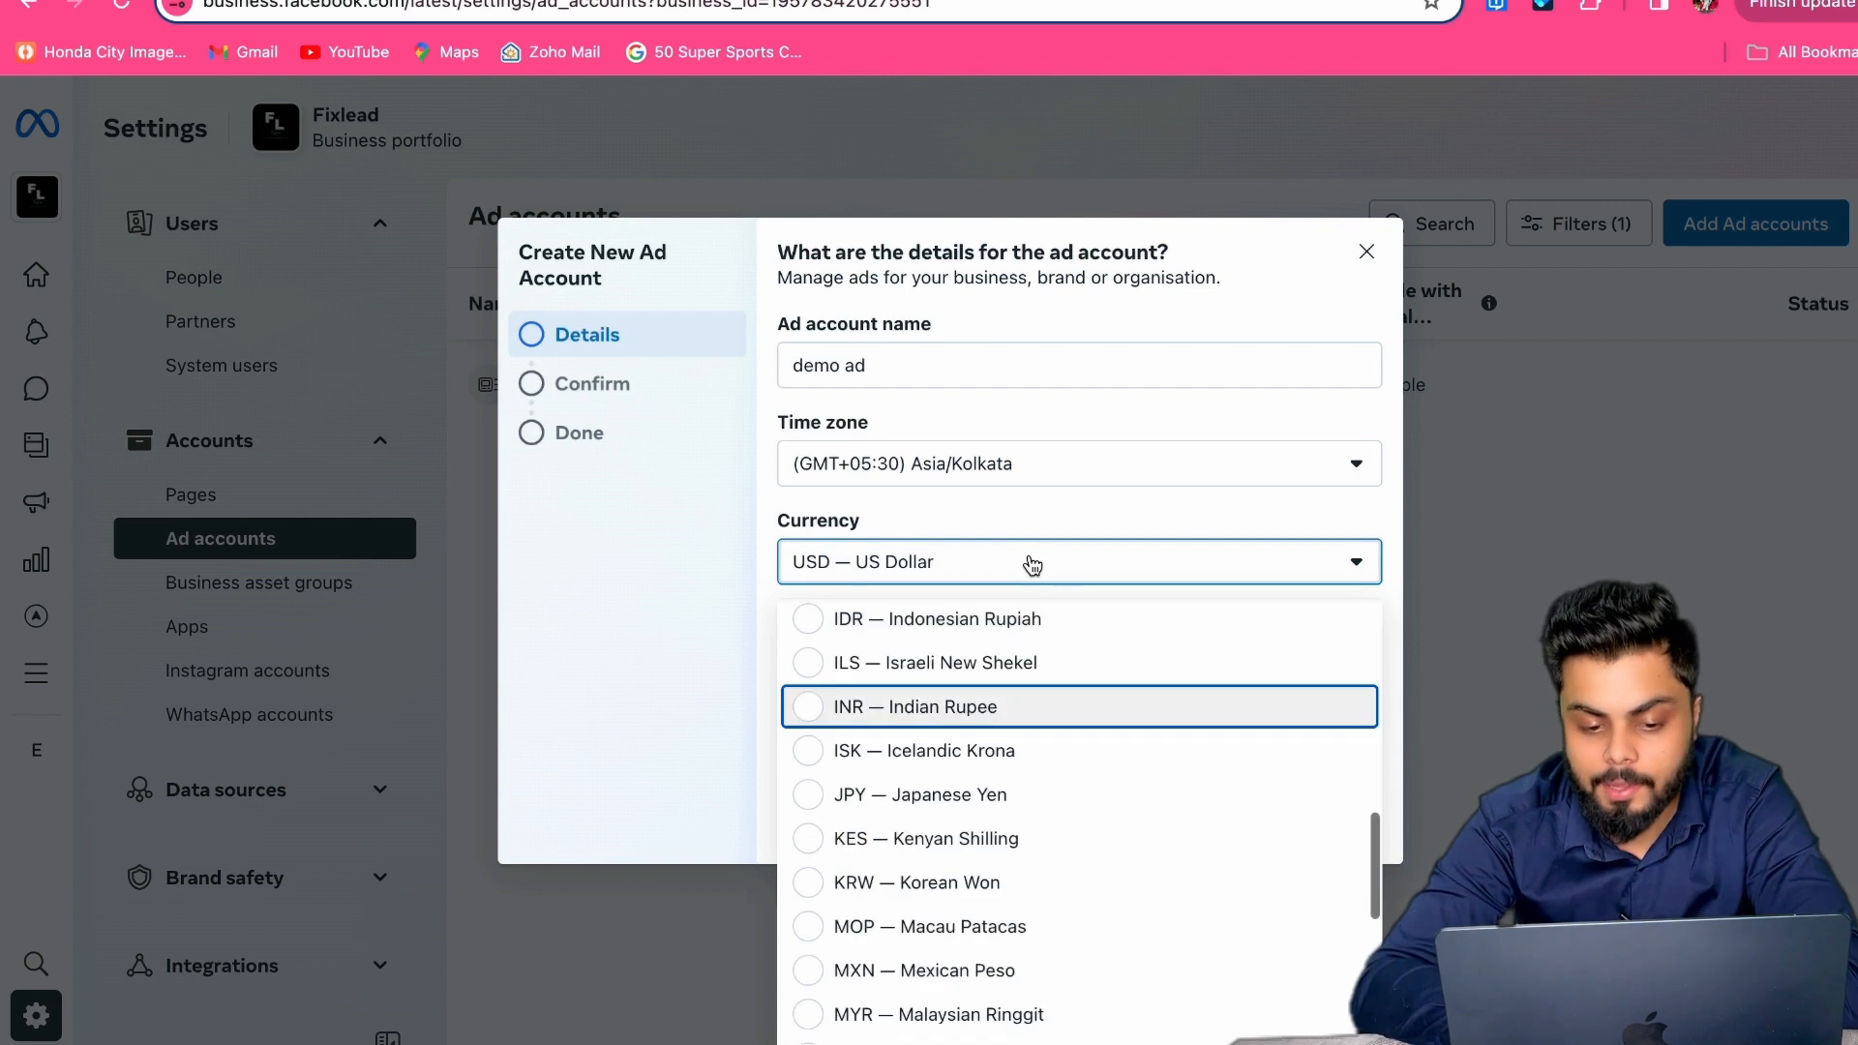
{"action": "left_click", "coordinate": [1007, 705]}
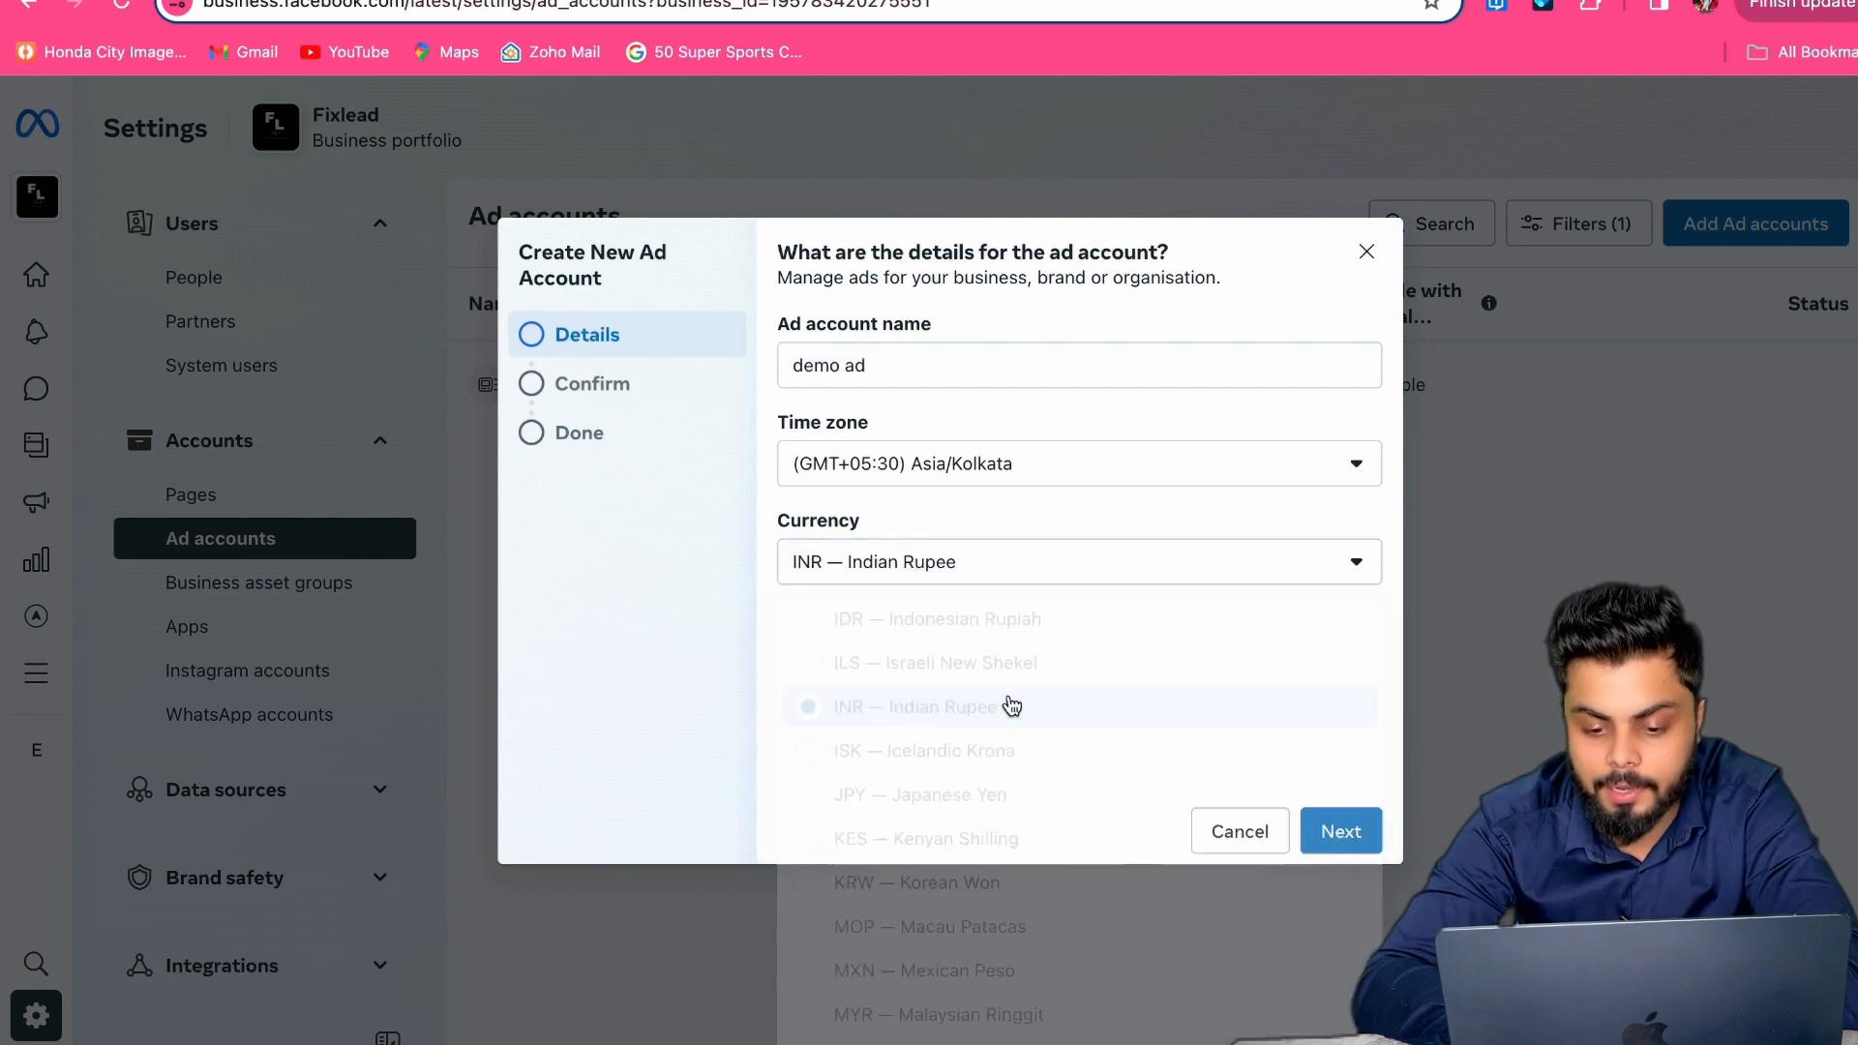
{"action": "left_click", "coordinate": [1335, 829]}
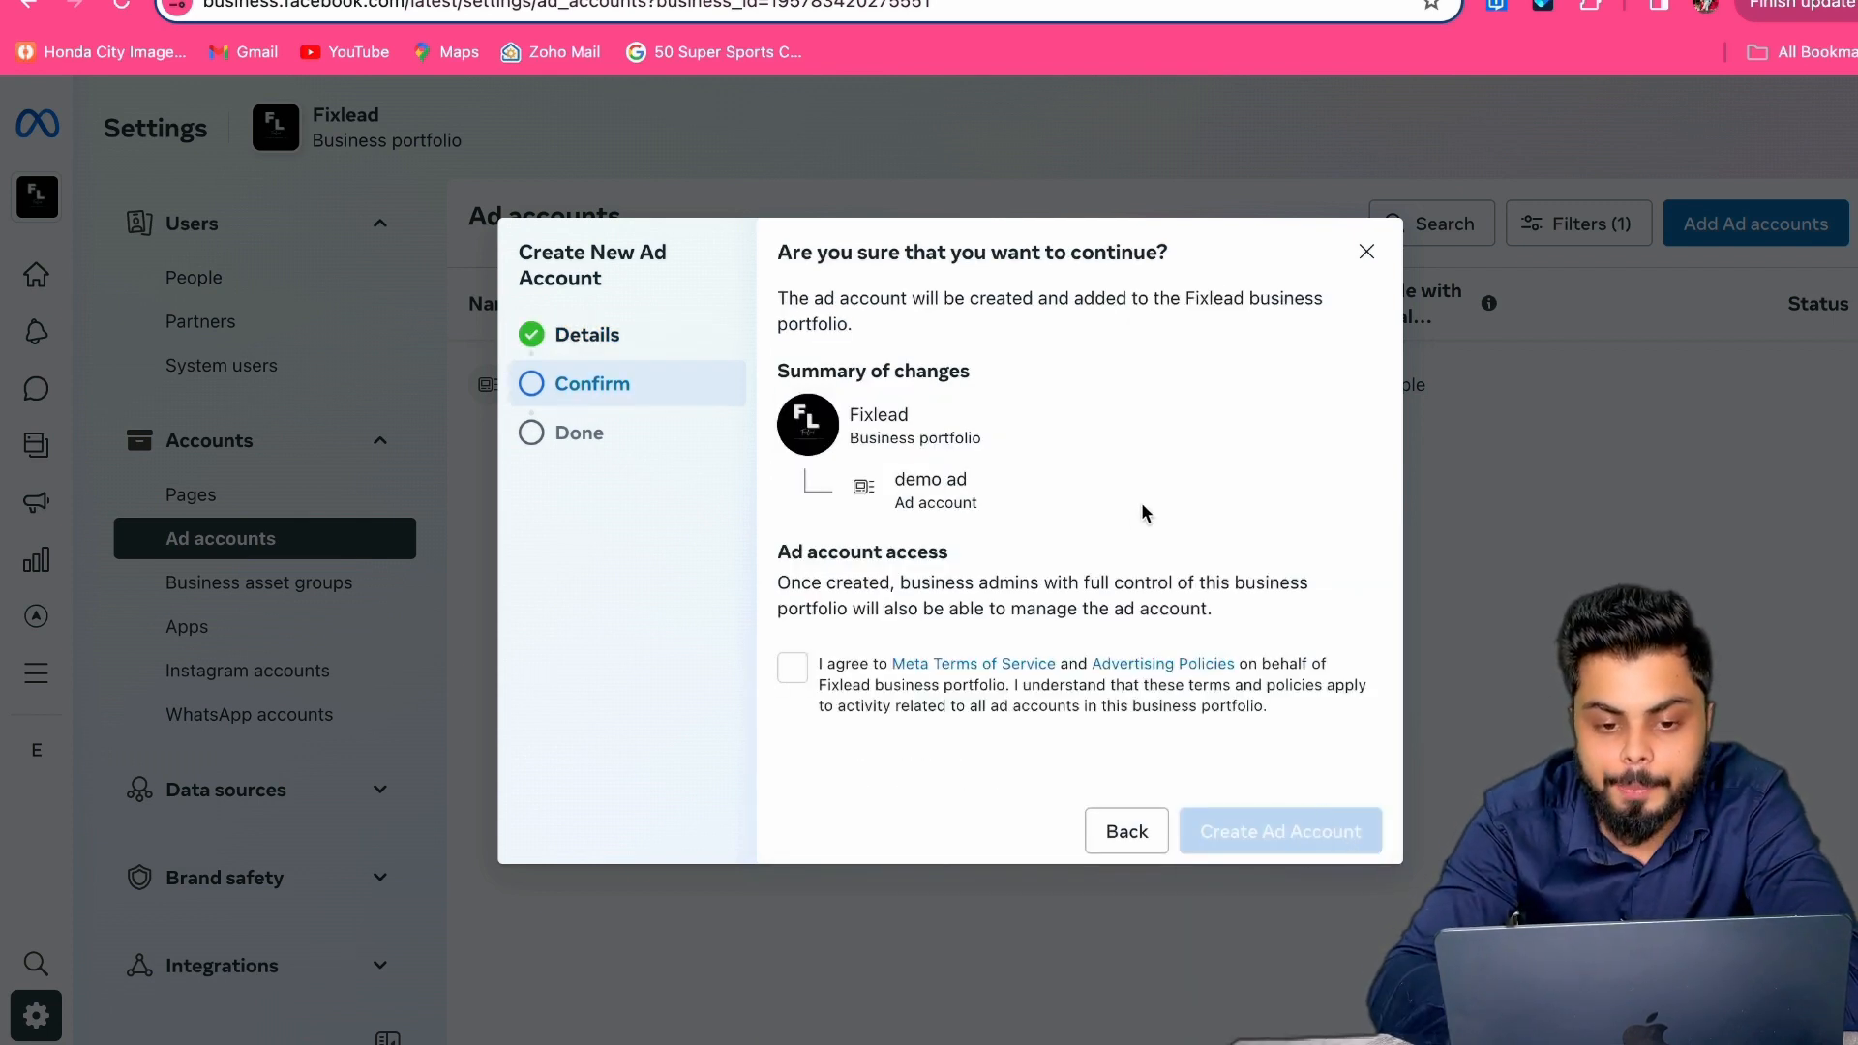
Step: Agree to Meta Terms of Service, abandon the ad account, and open the Pages list
{"action": "left_click", "coordinate": [793, 668]}
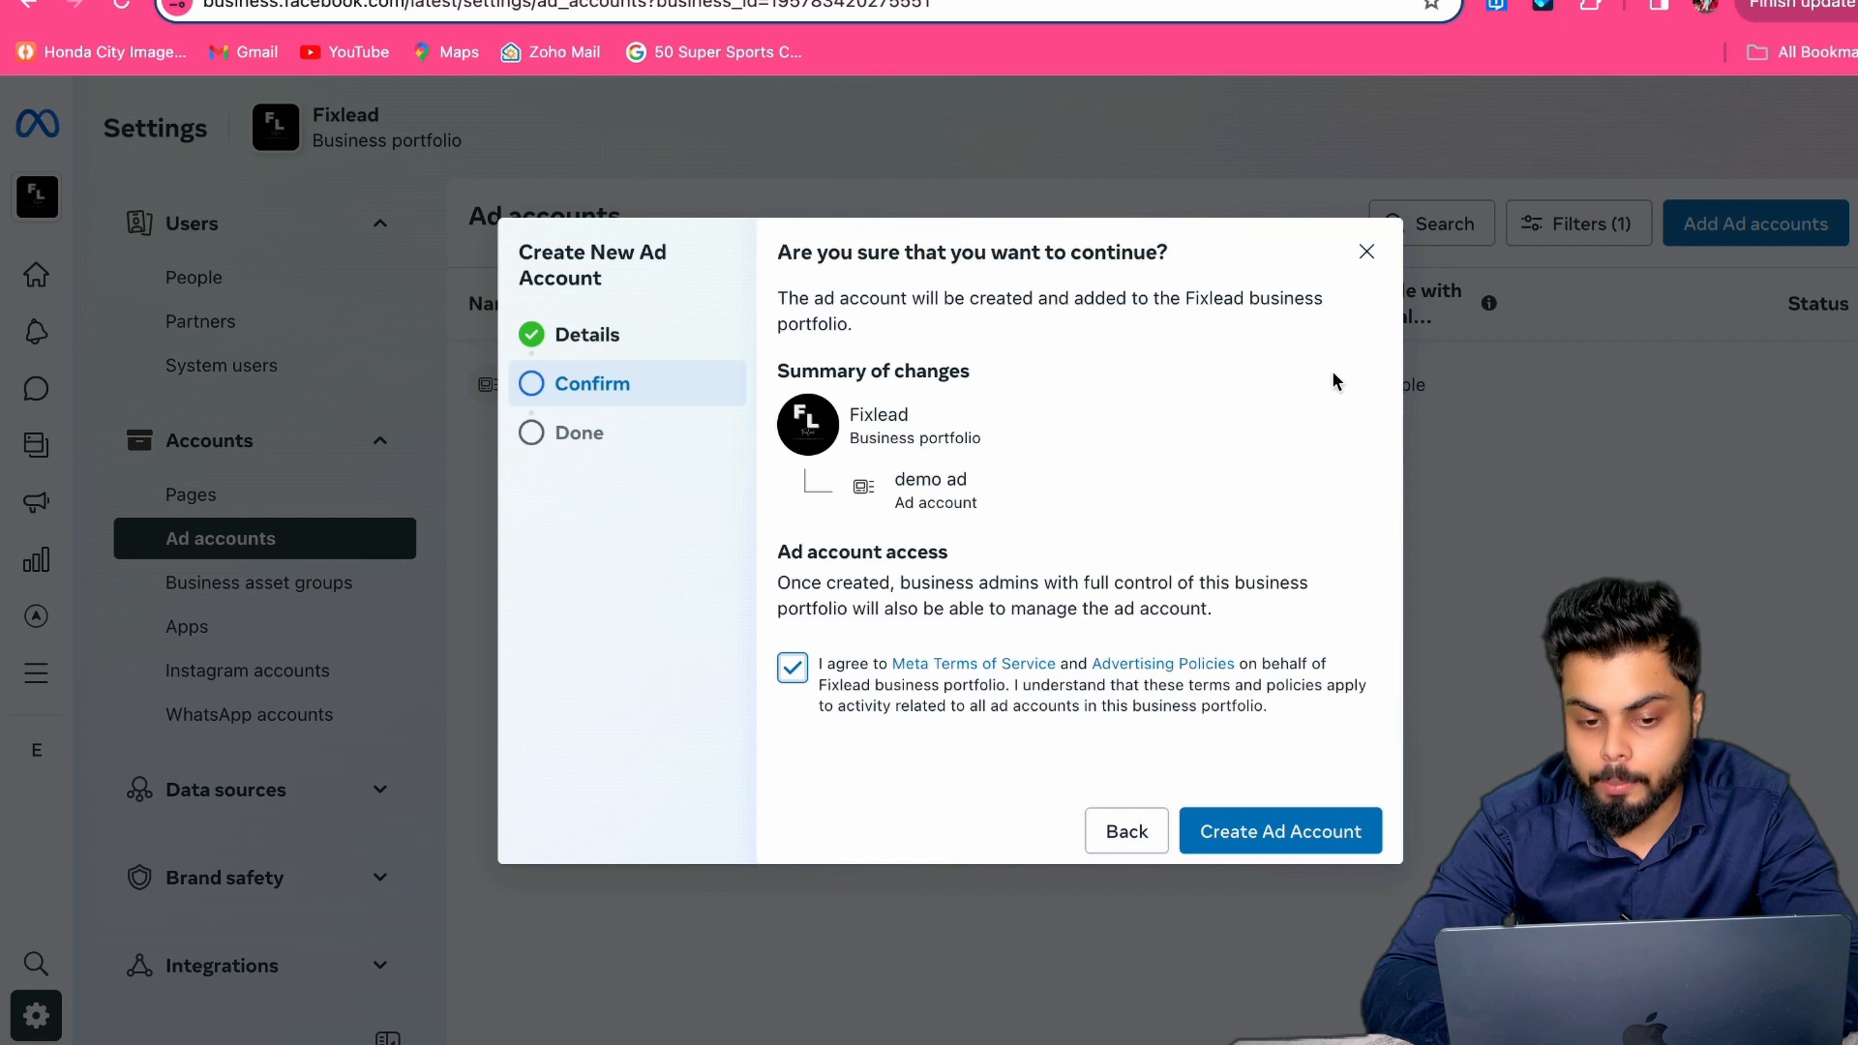
{"action": "left_click", "coordinate": [1364, 253]}
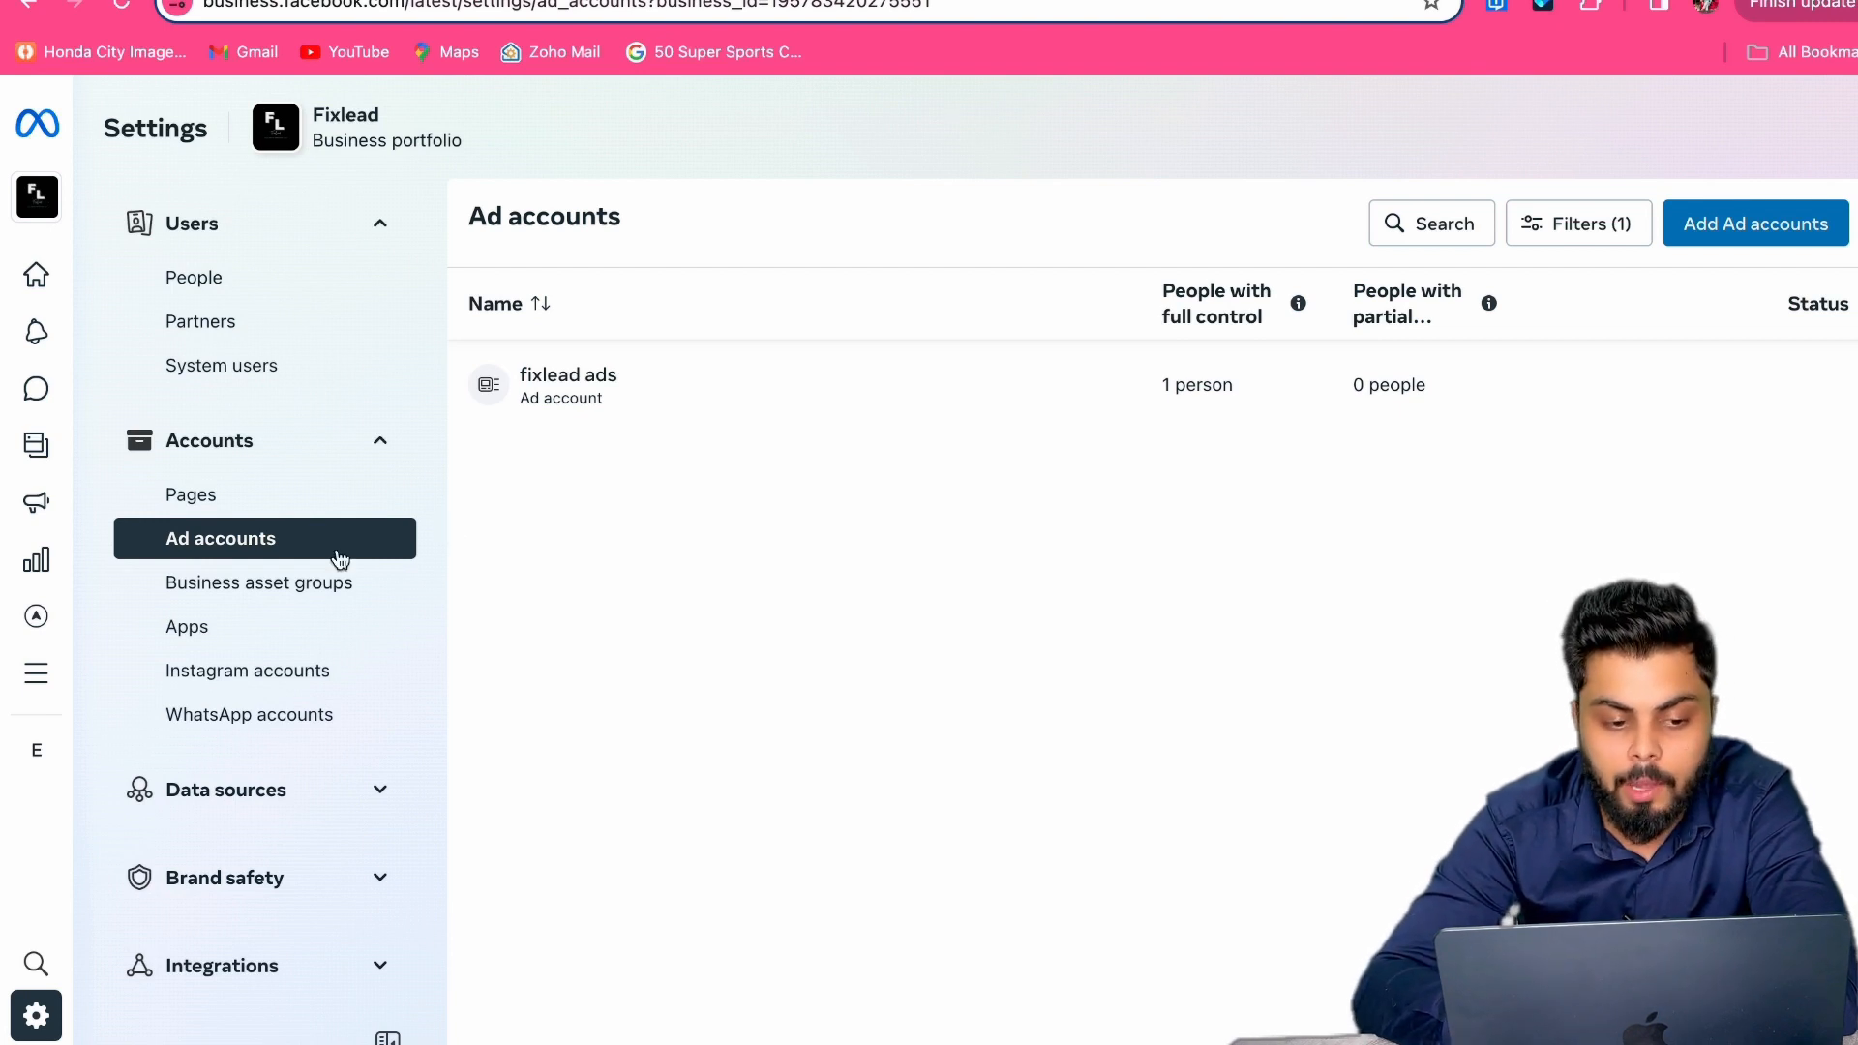
{"action": "left_click", "coordinate": [226, 503]}
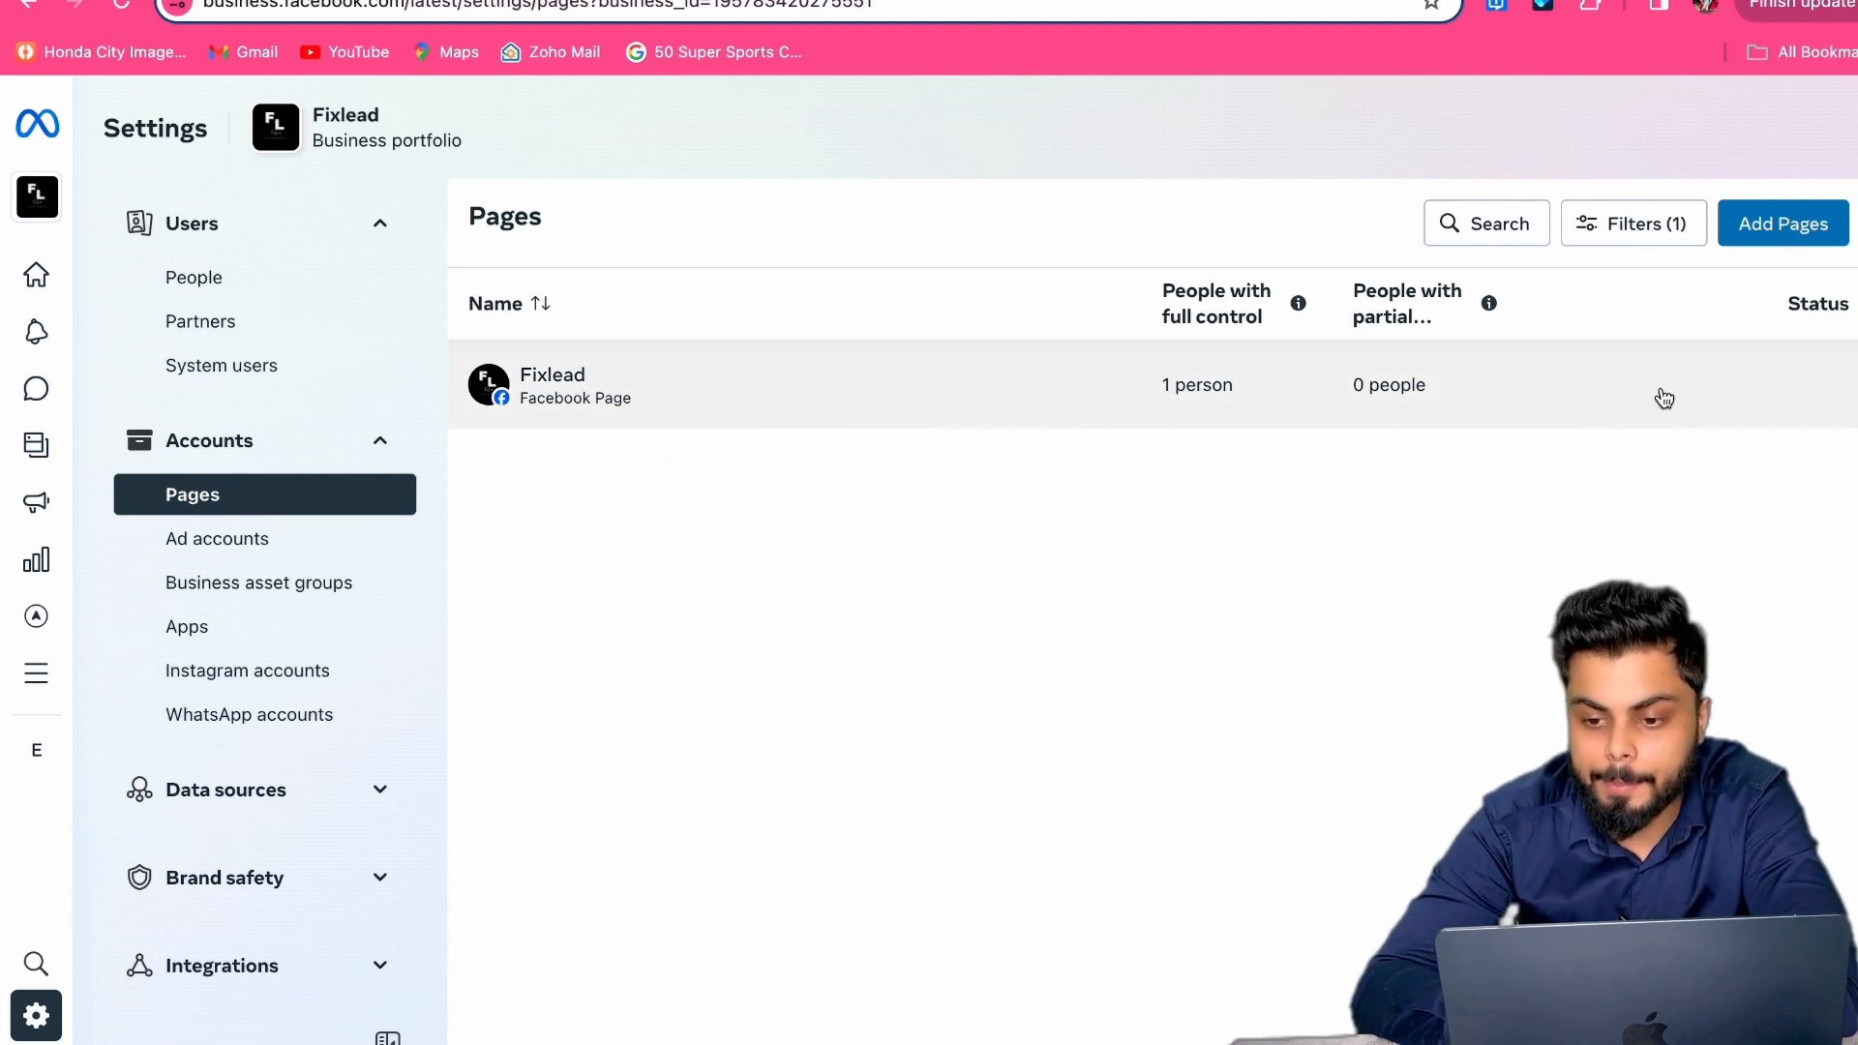
Step: Start creating a new Facebook Page named 'Demo'
{"action": "left_click", "coordinate": [1747, 224]}
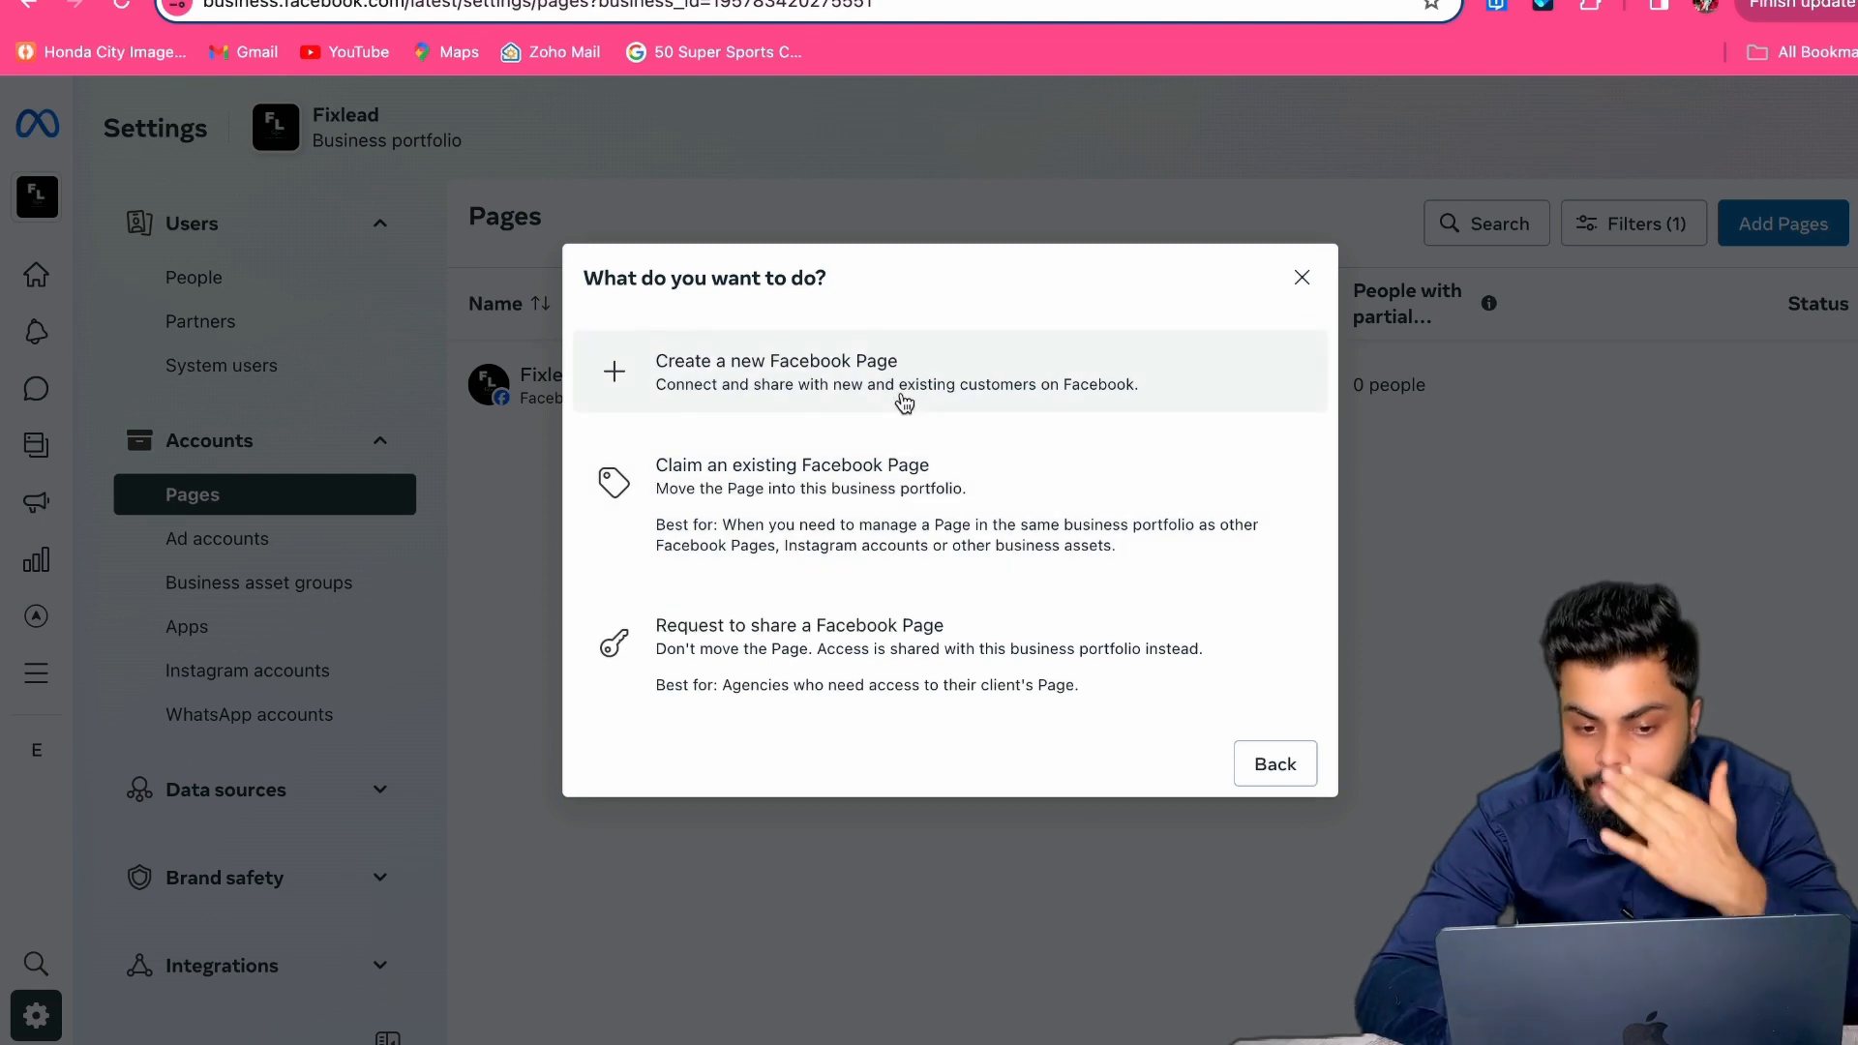
{"action": "left_click", "coordinate": [901, 394]}
{"action": "left_click", "coordinate": [907, 400]}
{"action": "type", "text": "Demo"}
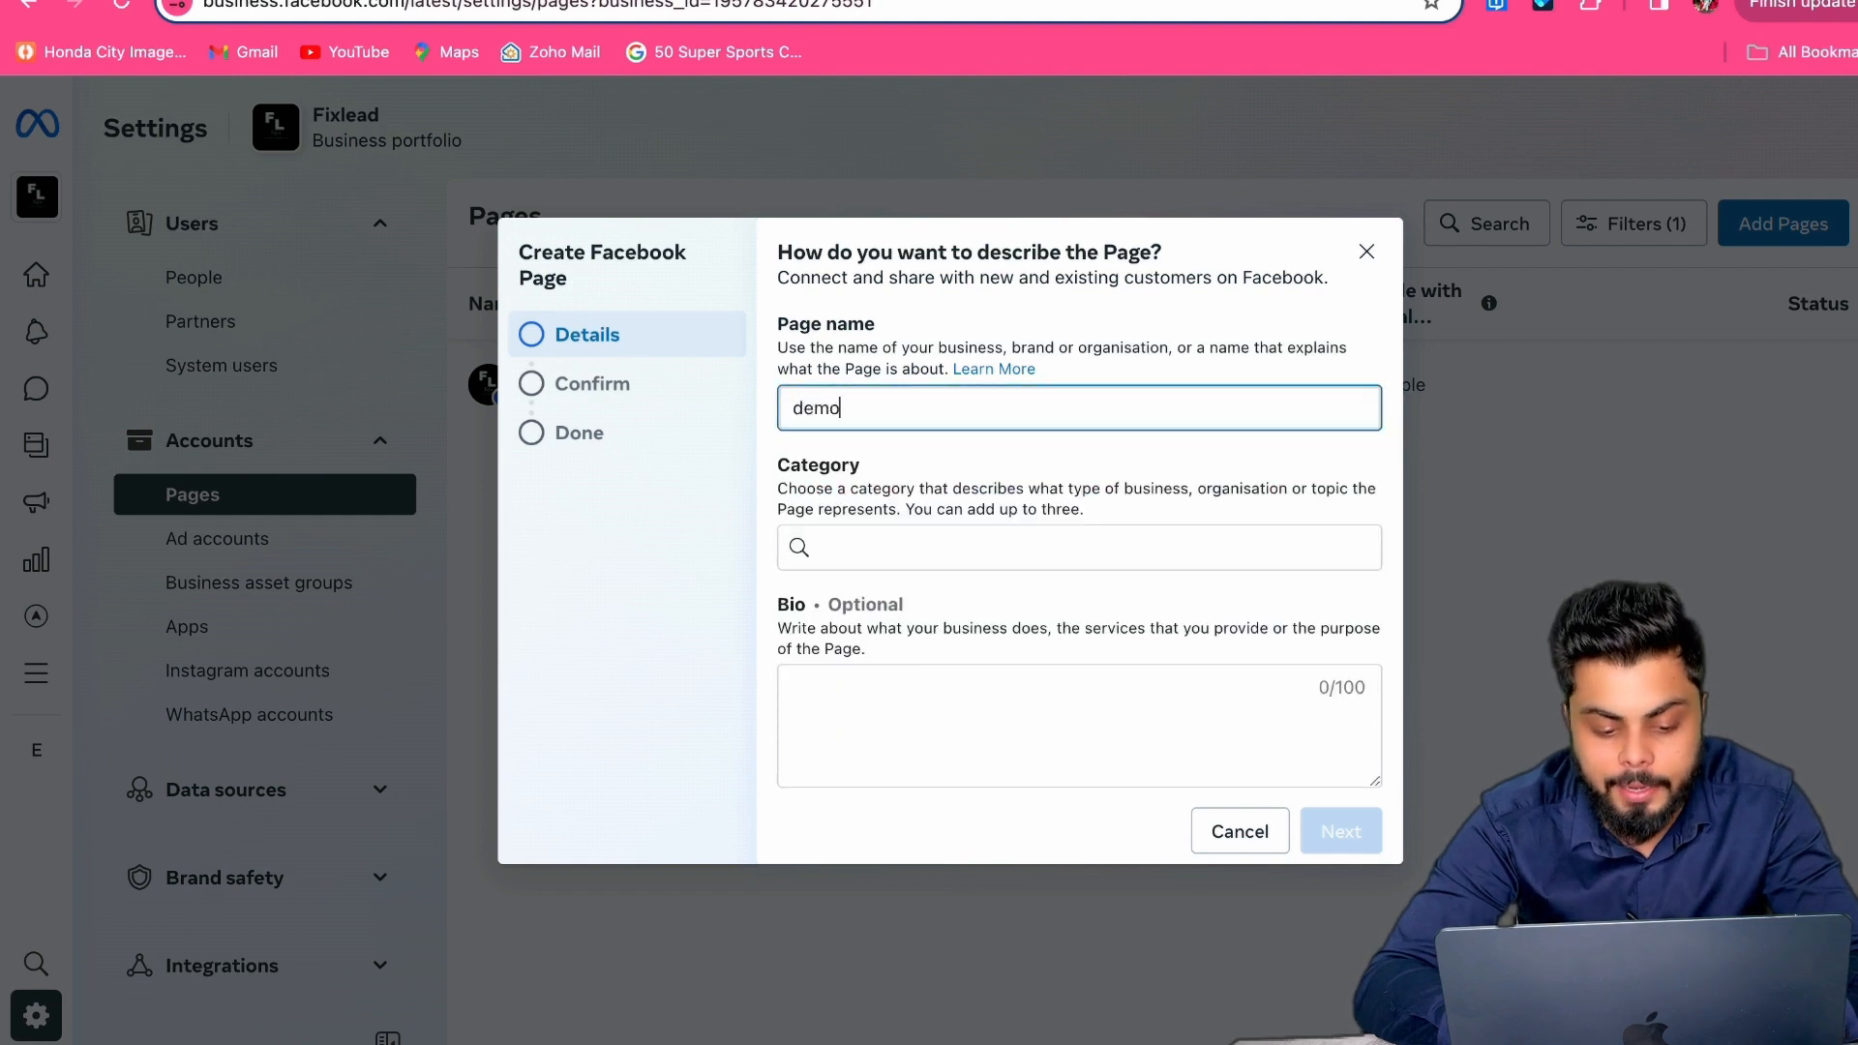
Step: Pick the Education website category, then close the form without creating the Page
{"action": "left_click", "coordinate": [898, 536]}
{"action": "type", "text": "edu"}
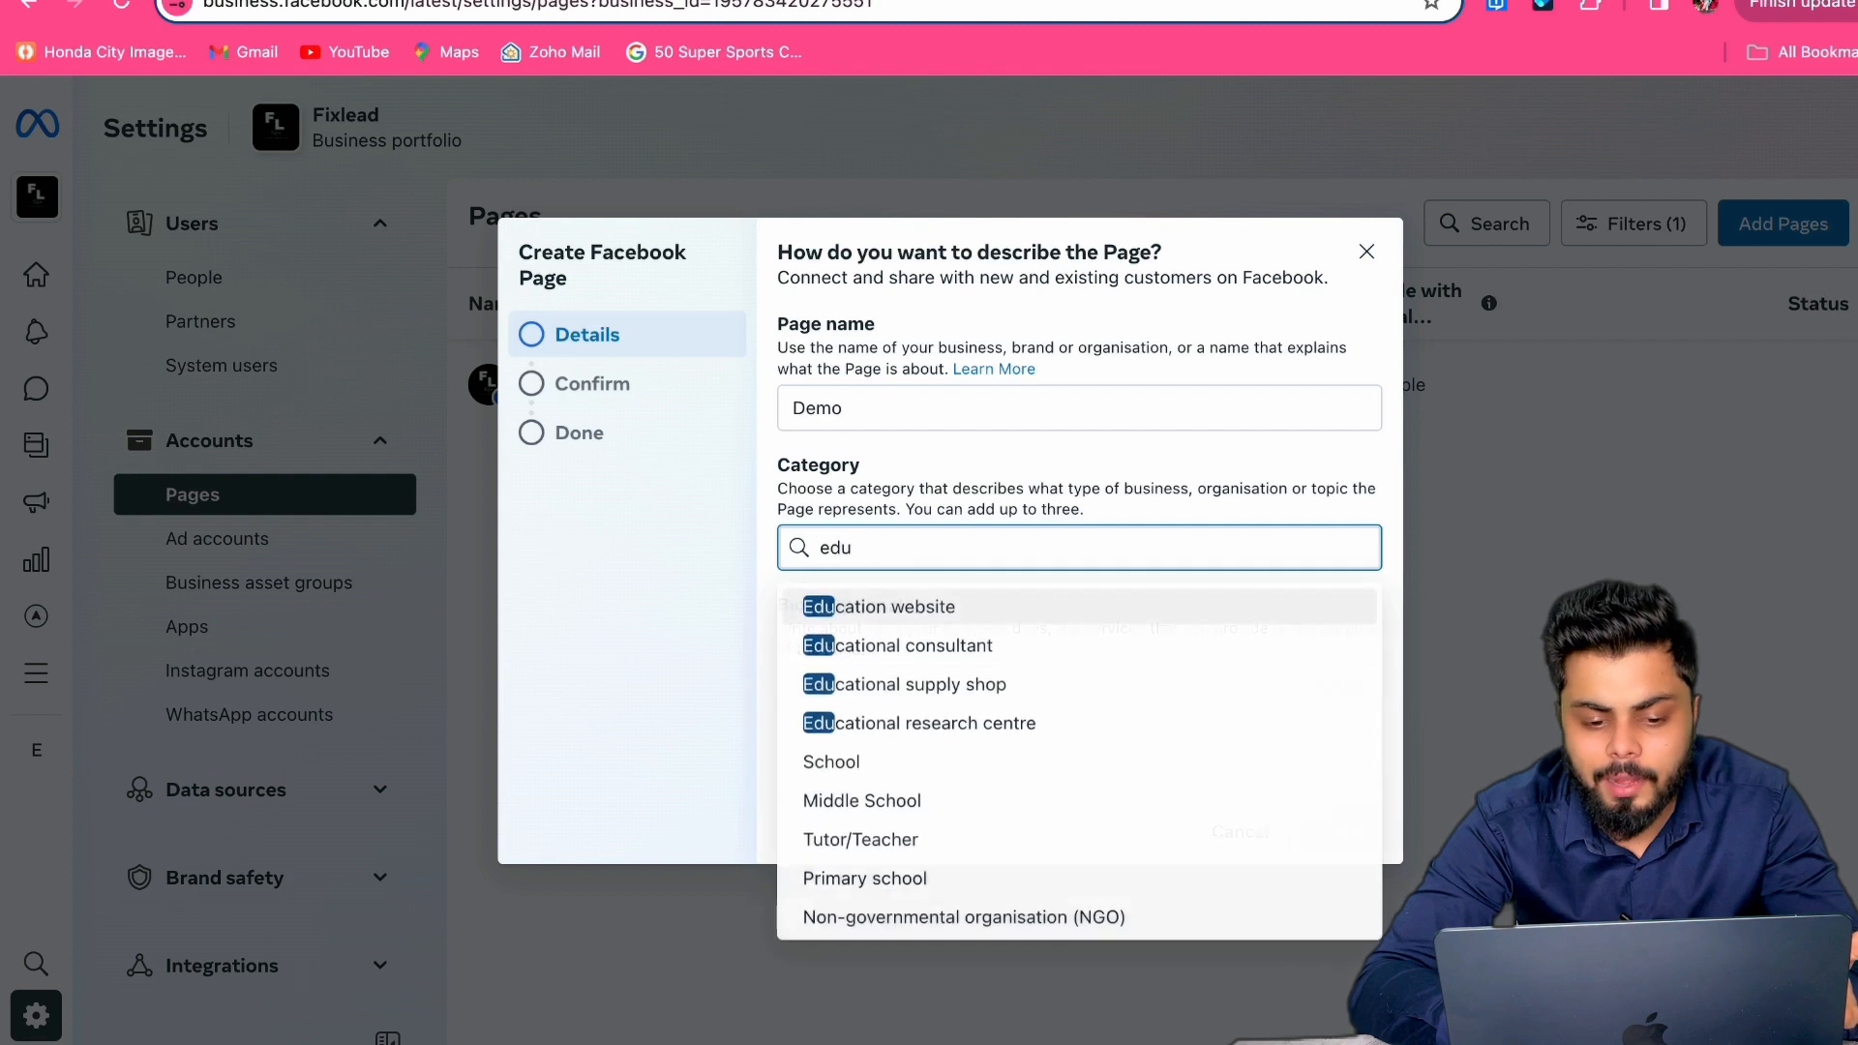
{"action": "left_click", "coordinate": [814, 607]}
{"action": "left_click", "coordinate": [952, 707]}
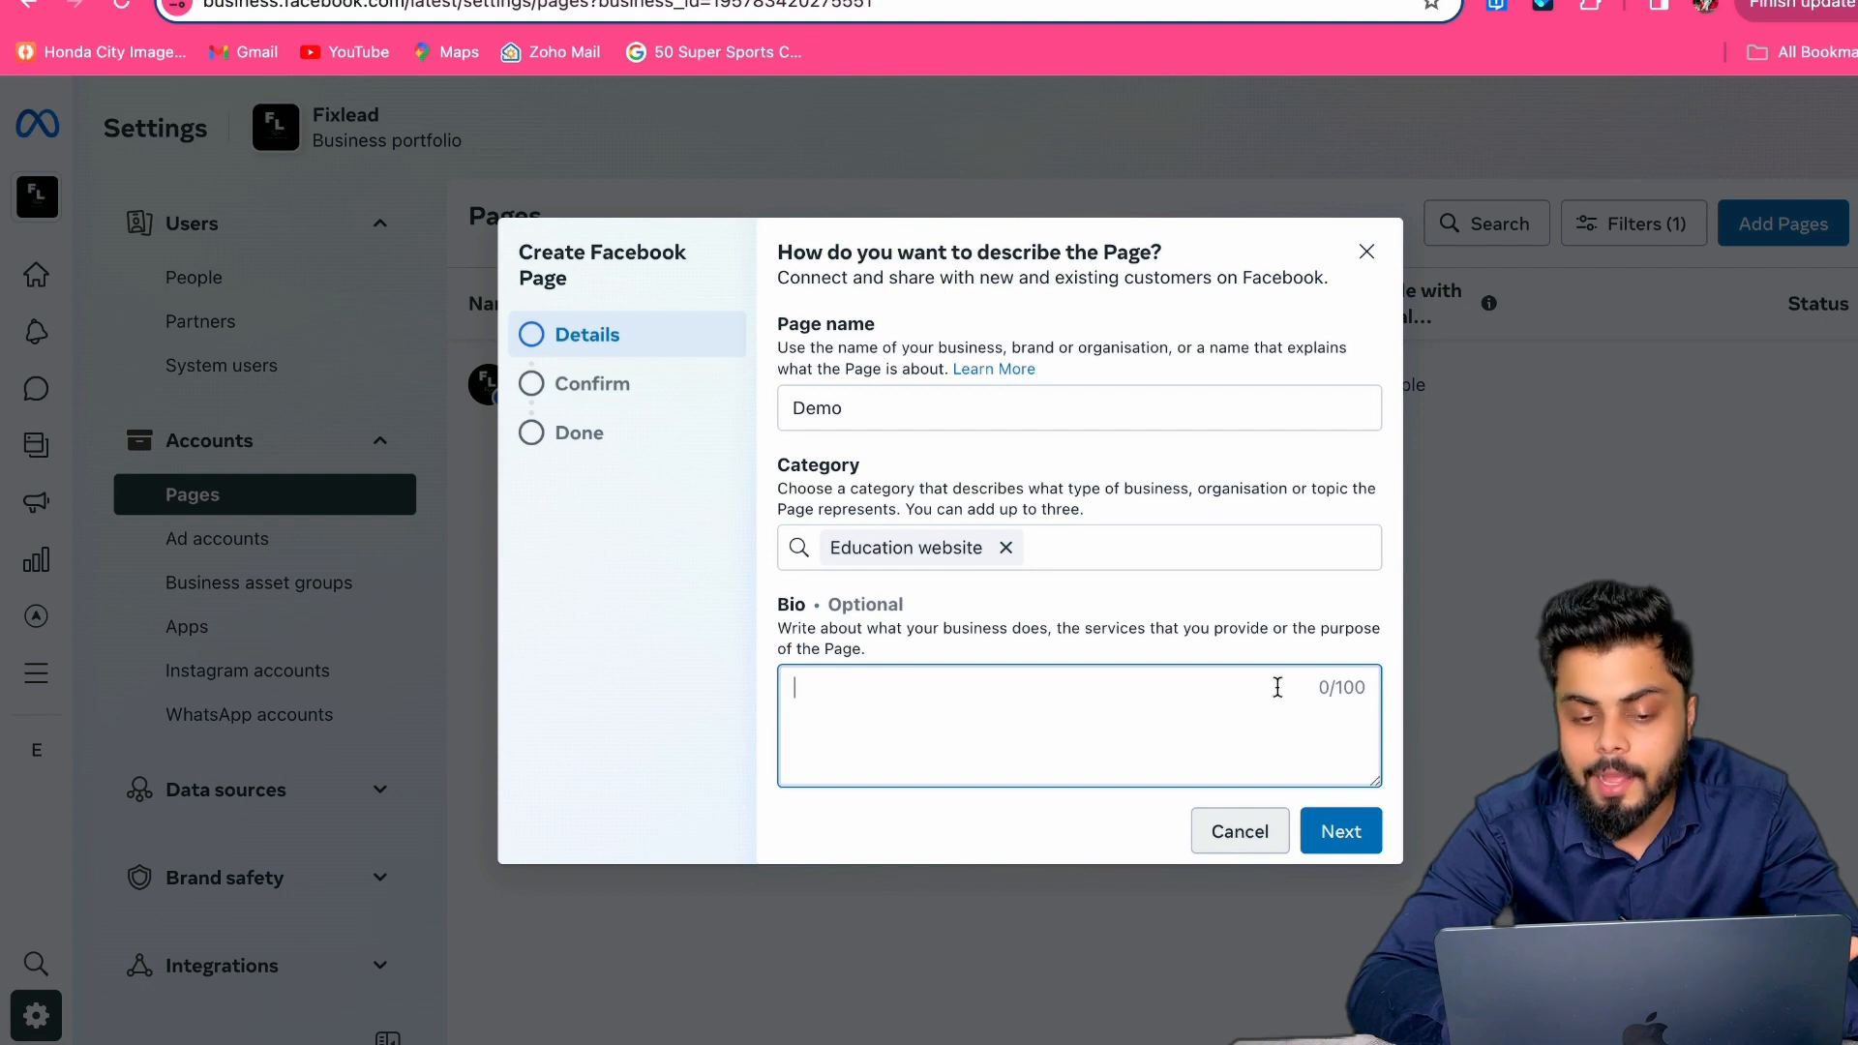
{"action": "left_click", "coordinate": [1362, 257]}
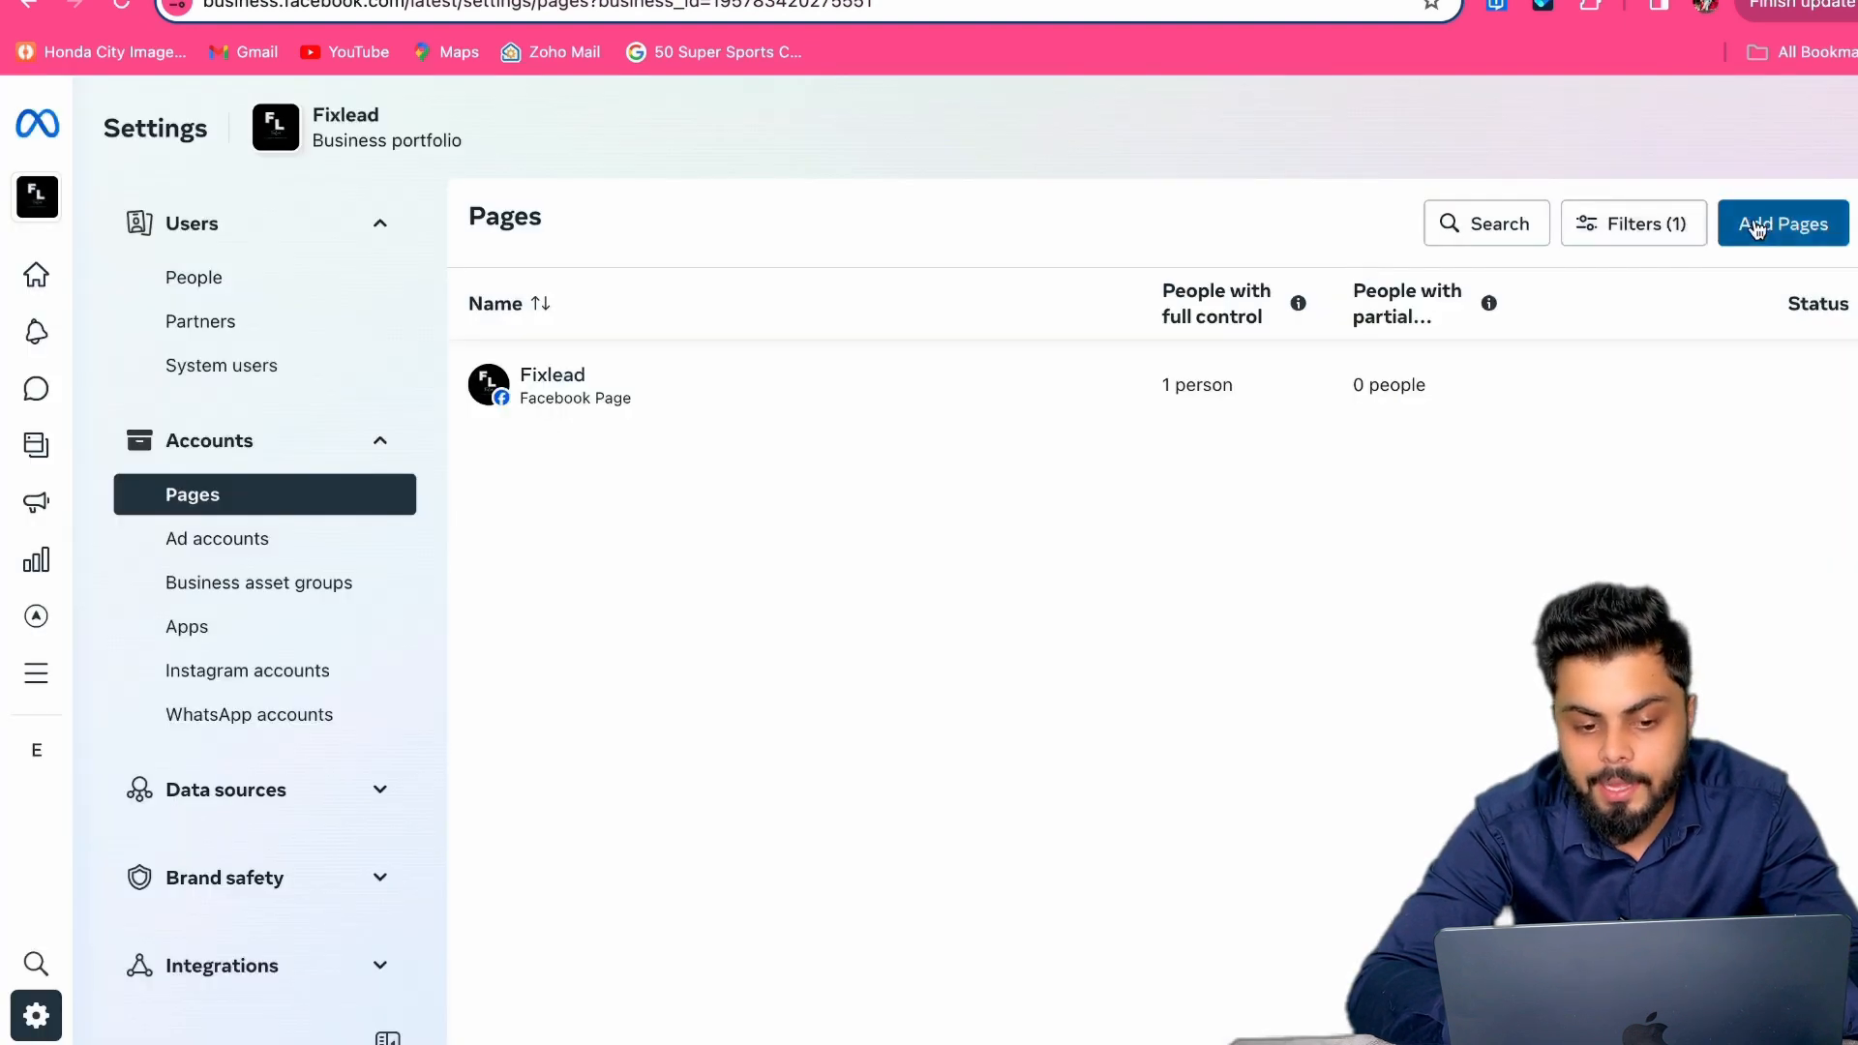
{"action": "left_click", "coordinate": [1758, 226]}
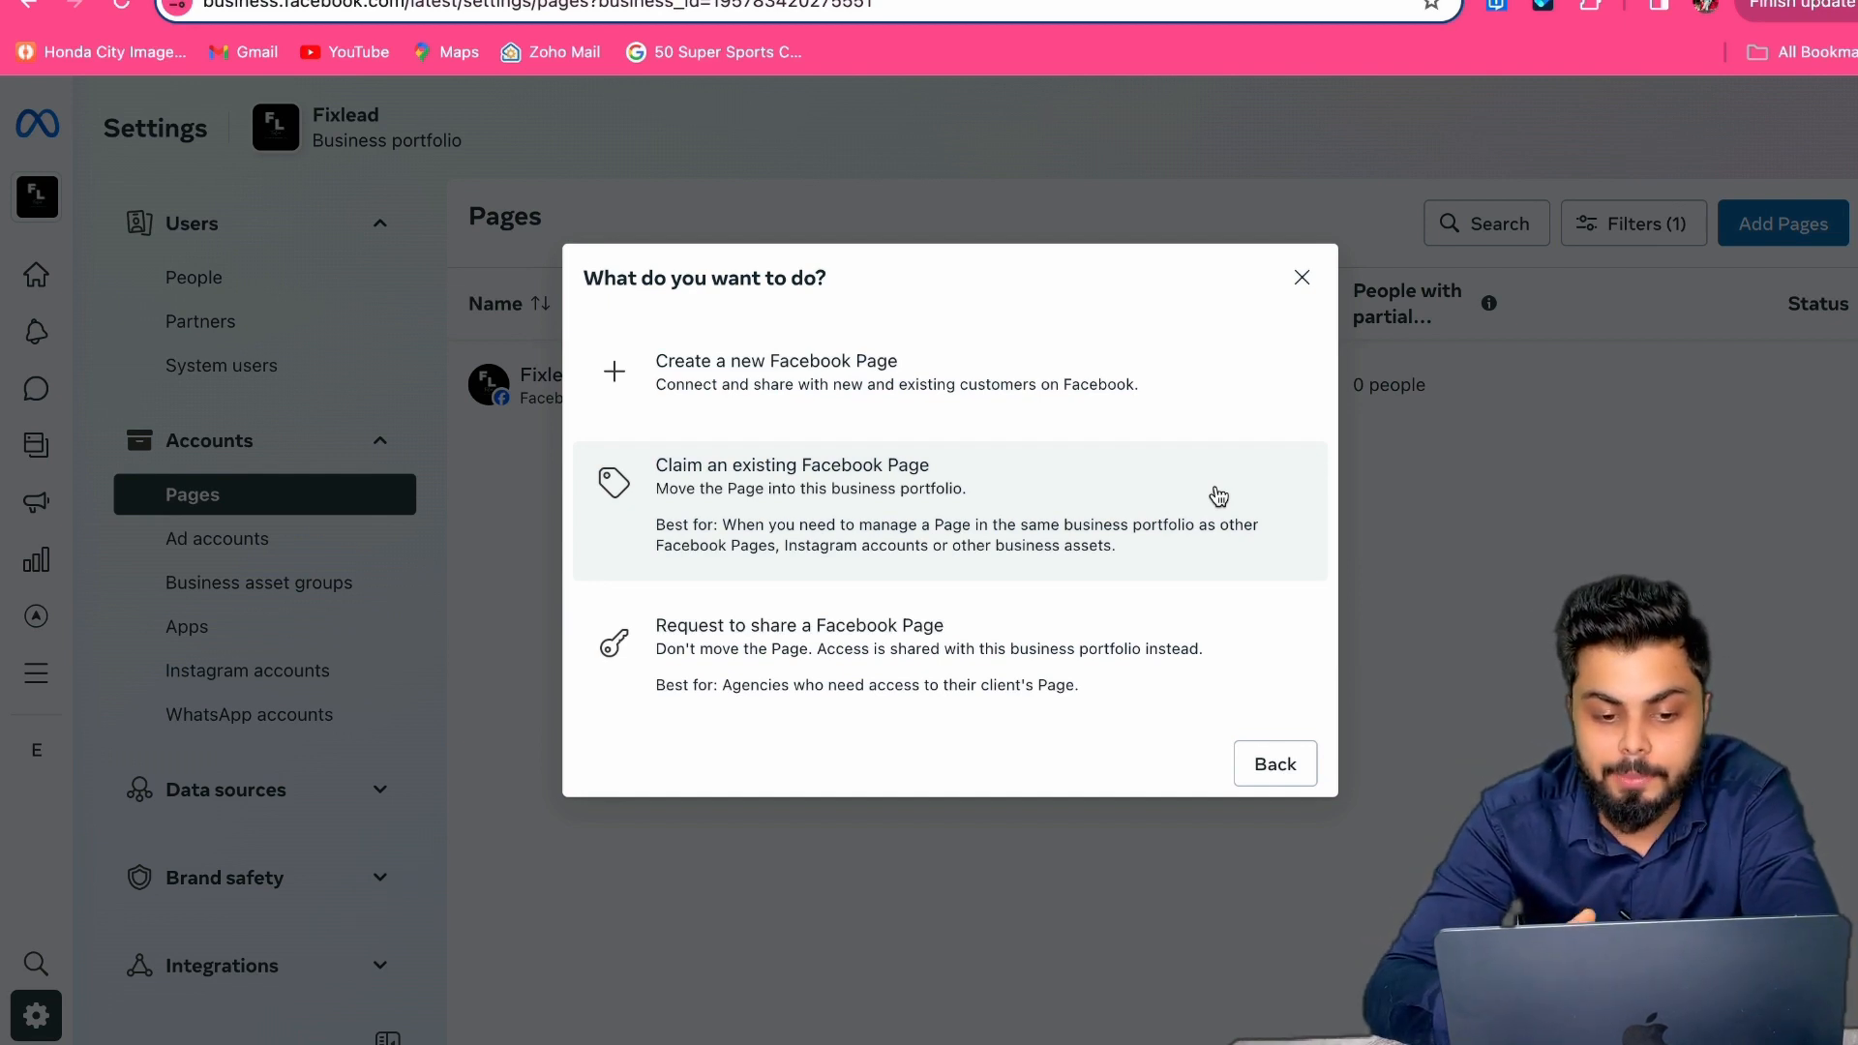
{"action": "left_click", "coordinate": [1150, 492]}
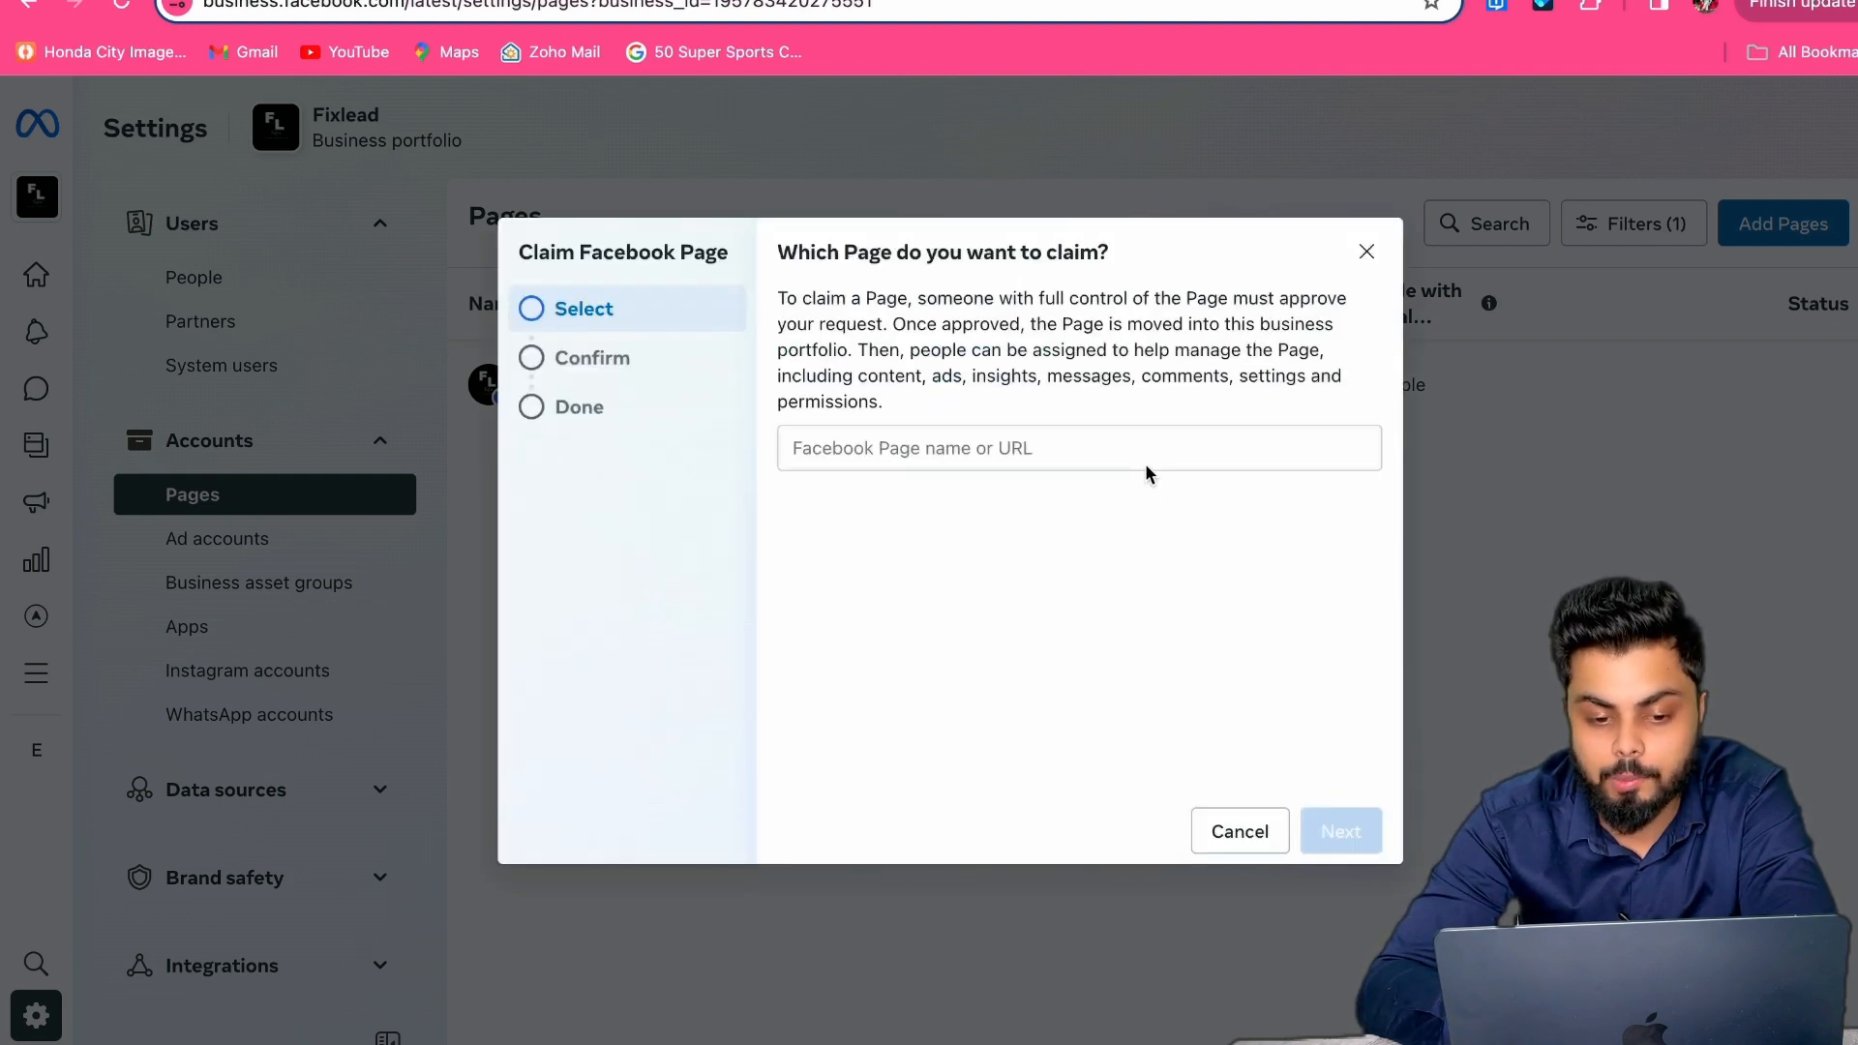
{"action": "left_click", "coordinate": [1141, 449]}
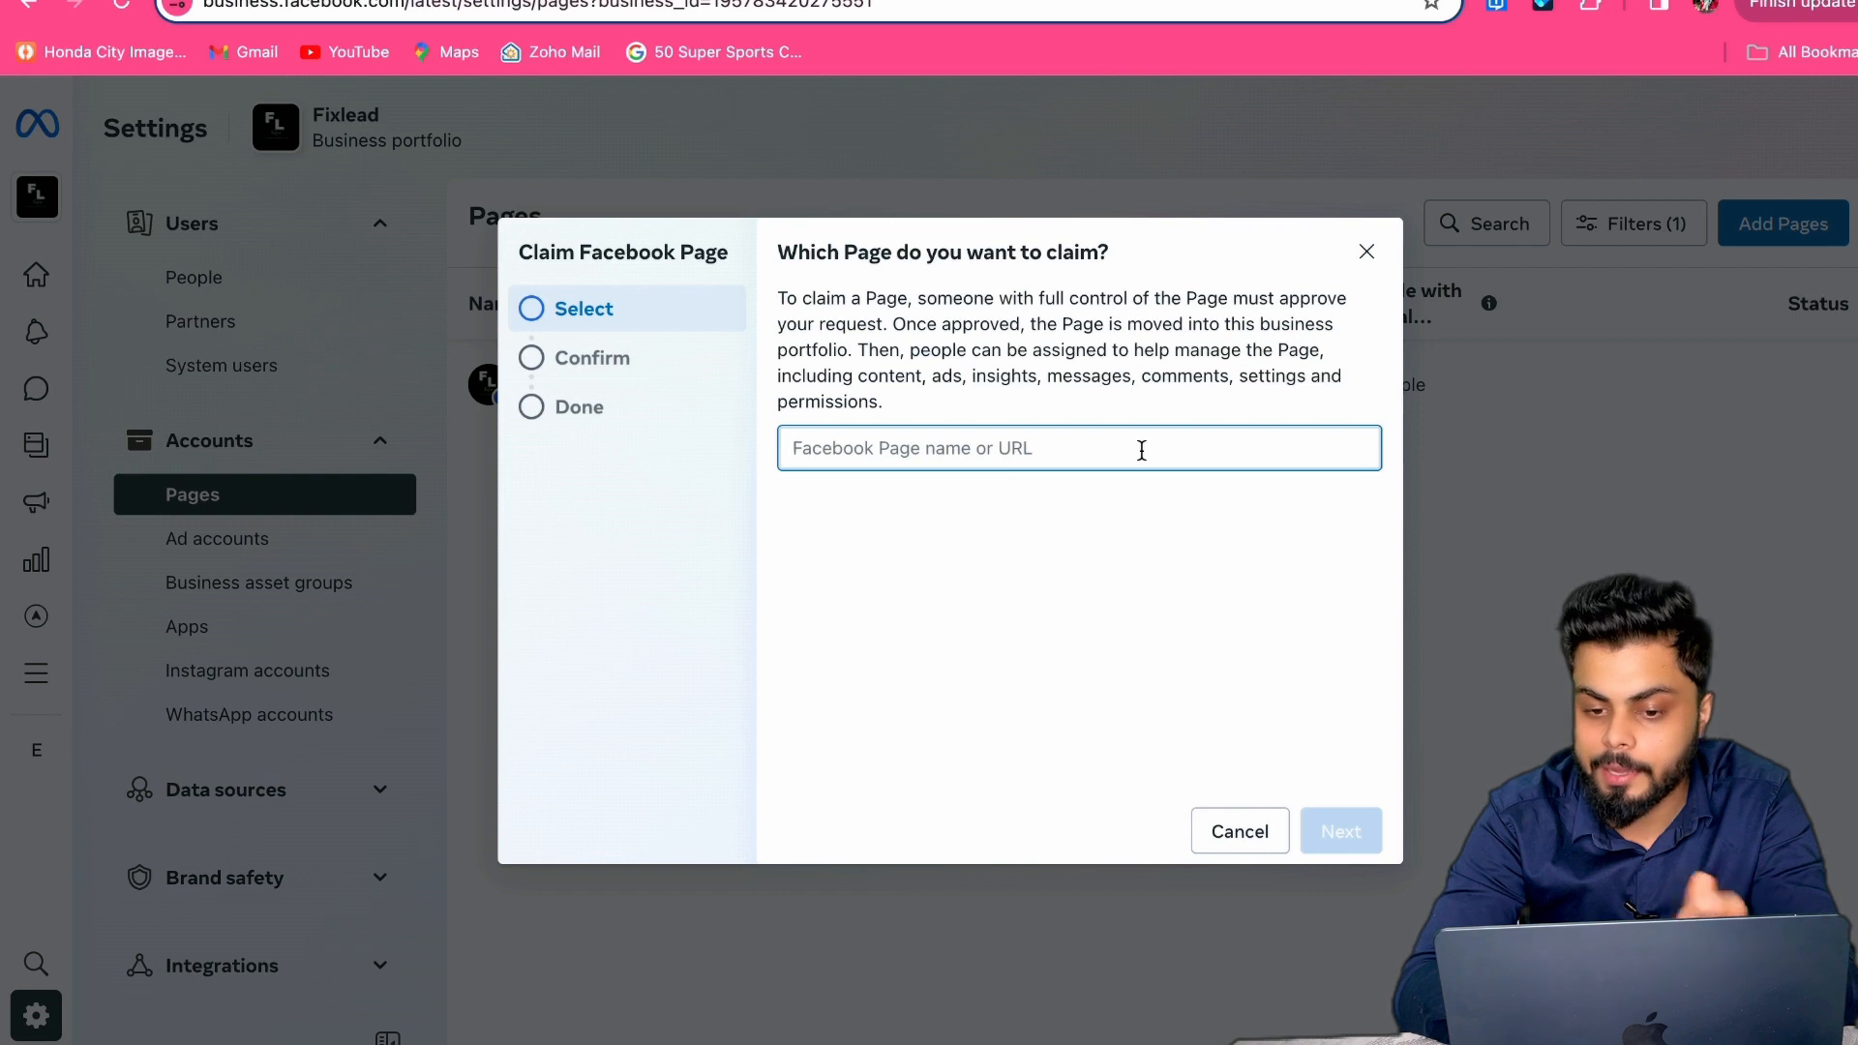
{"action": "left_click", "coordinate": [1366, 252]}
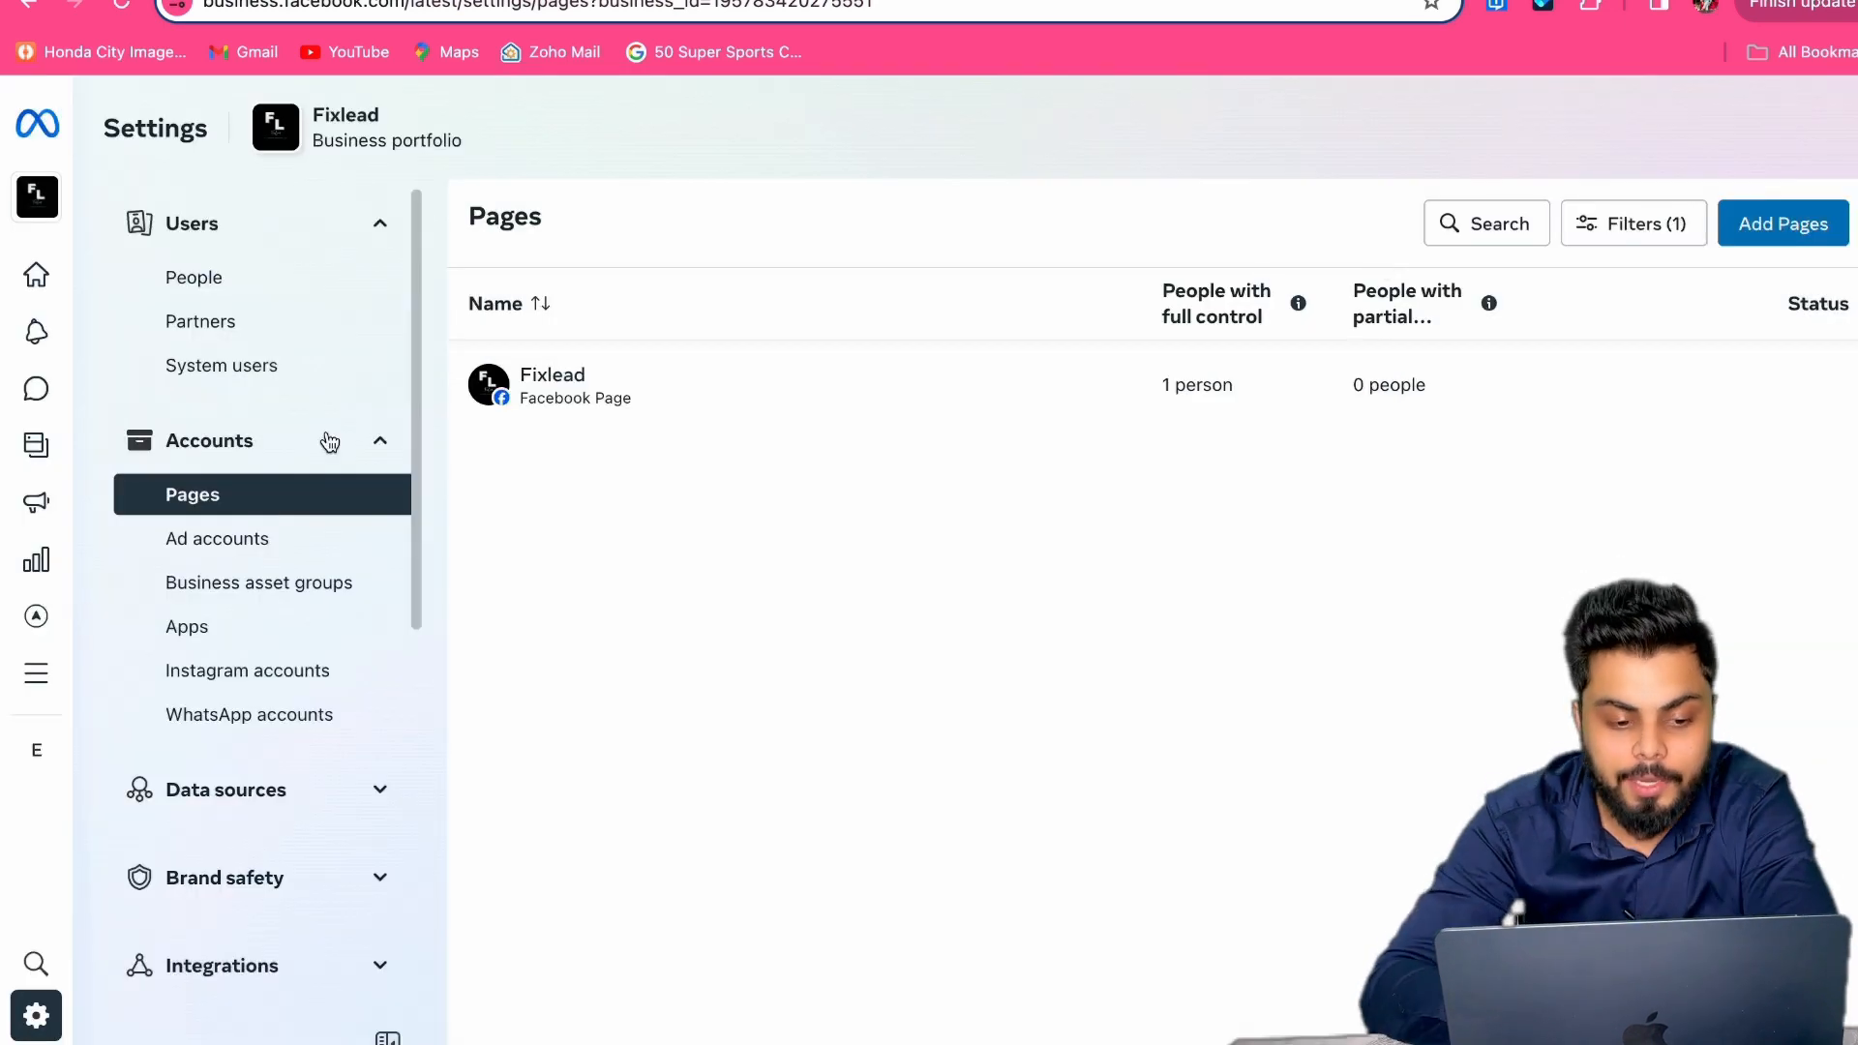
Step: In Instagram accounts settings, try claiming an Instagram account with terms agreed, then dismiss the prompt
{"action": "left_click", "coordinate": [241, 667]}
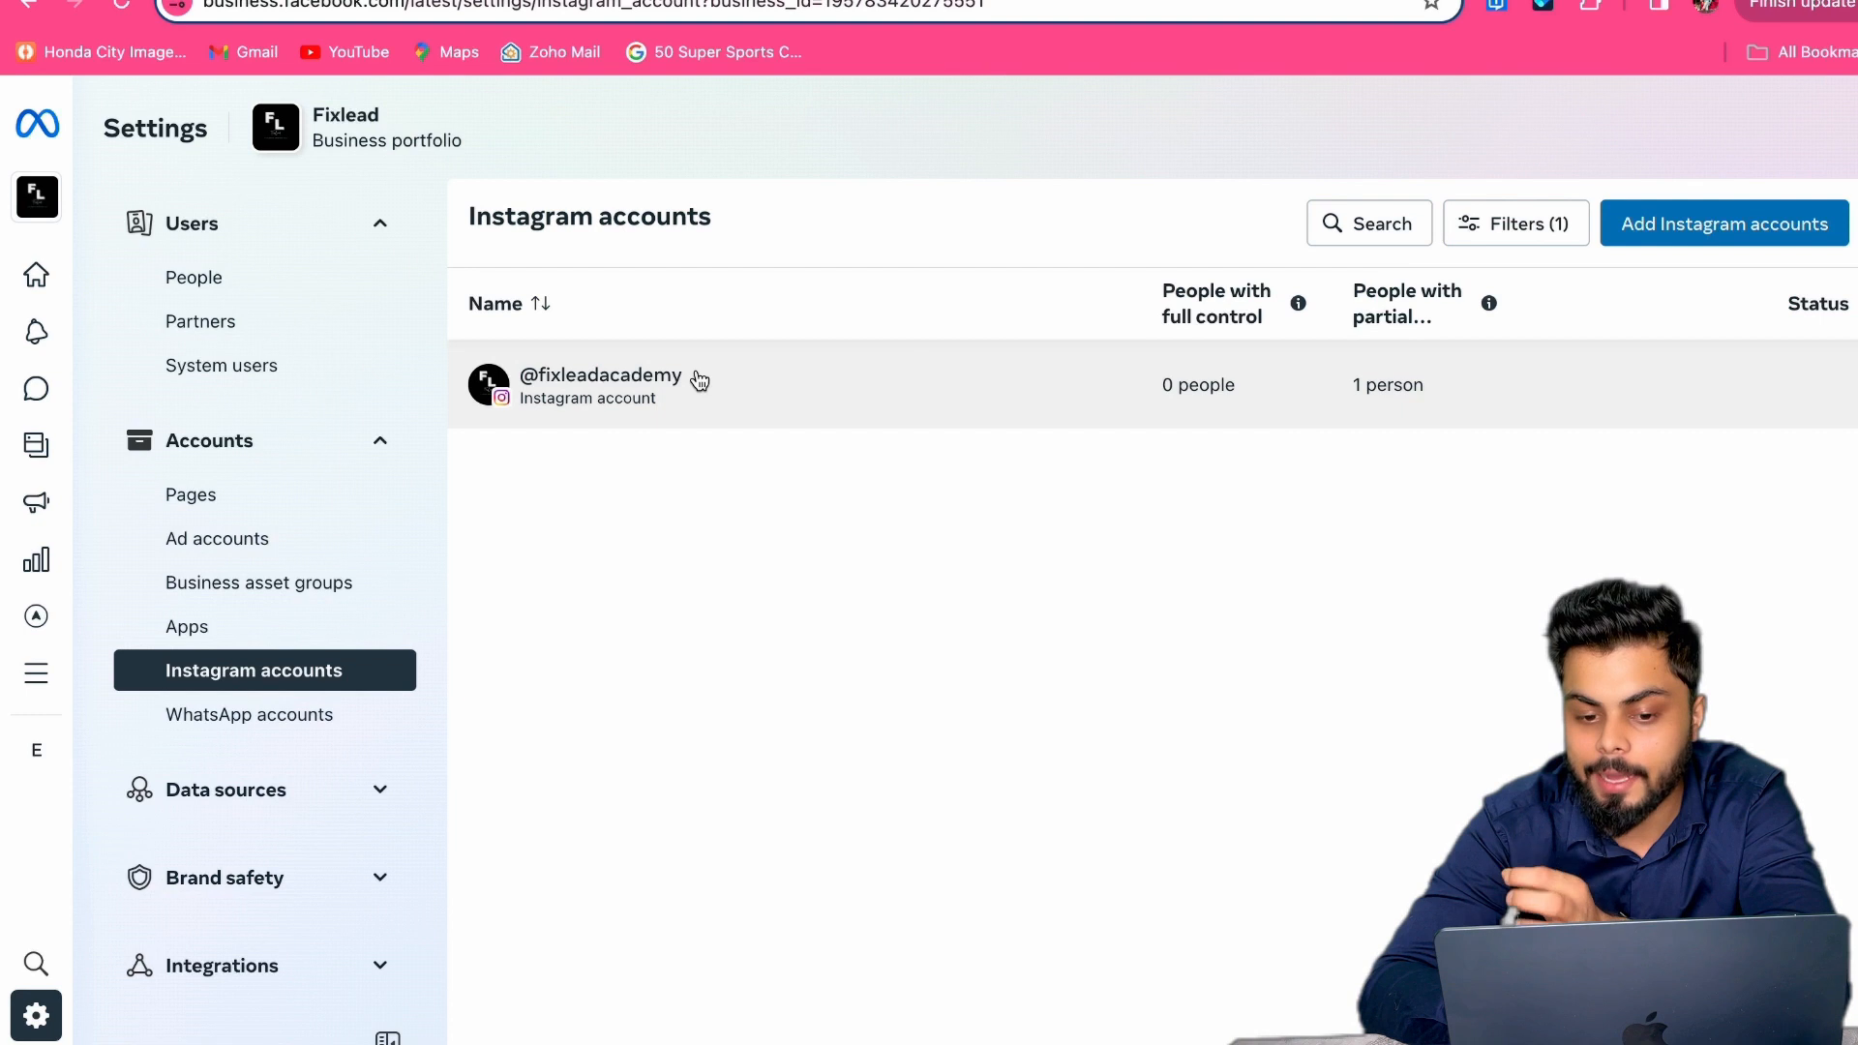
{"action": "left_click", "coordinate": [1628, 225]}
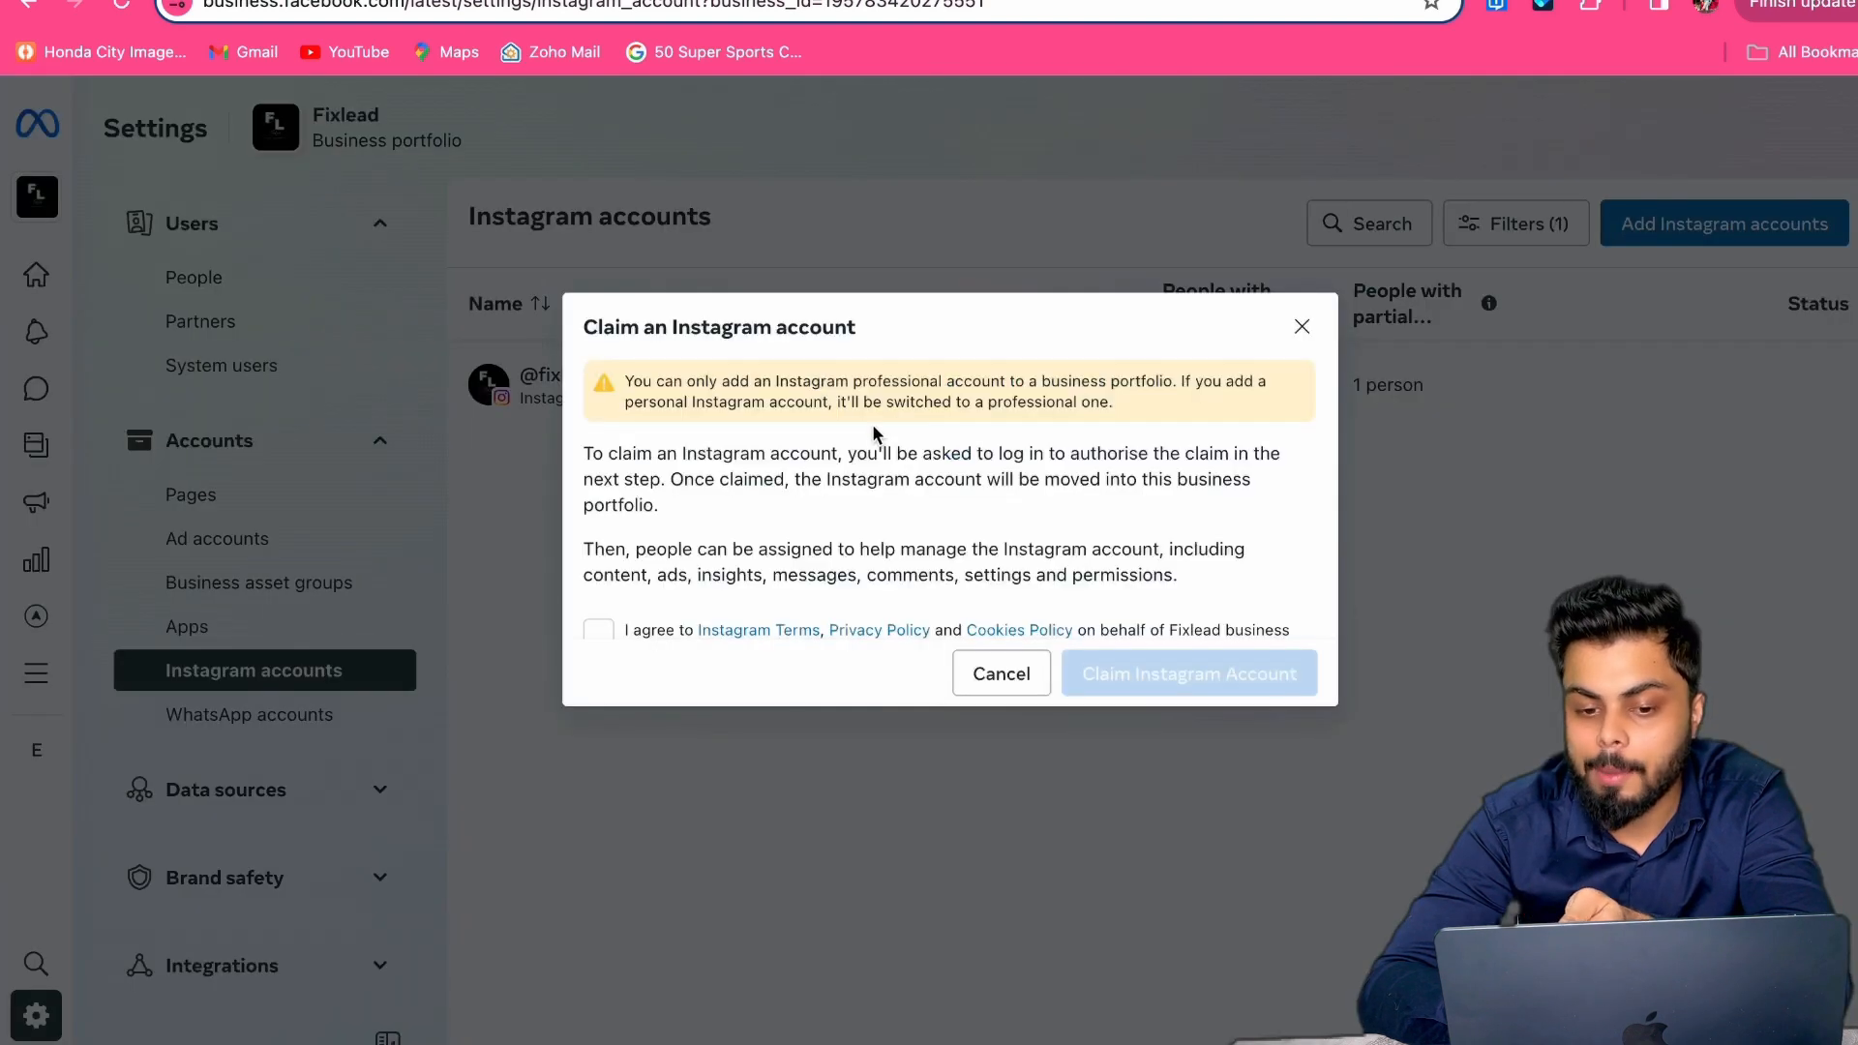
{"action": "left_click", "coordinate": [598, 630]}
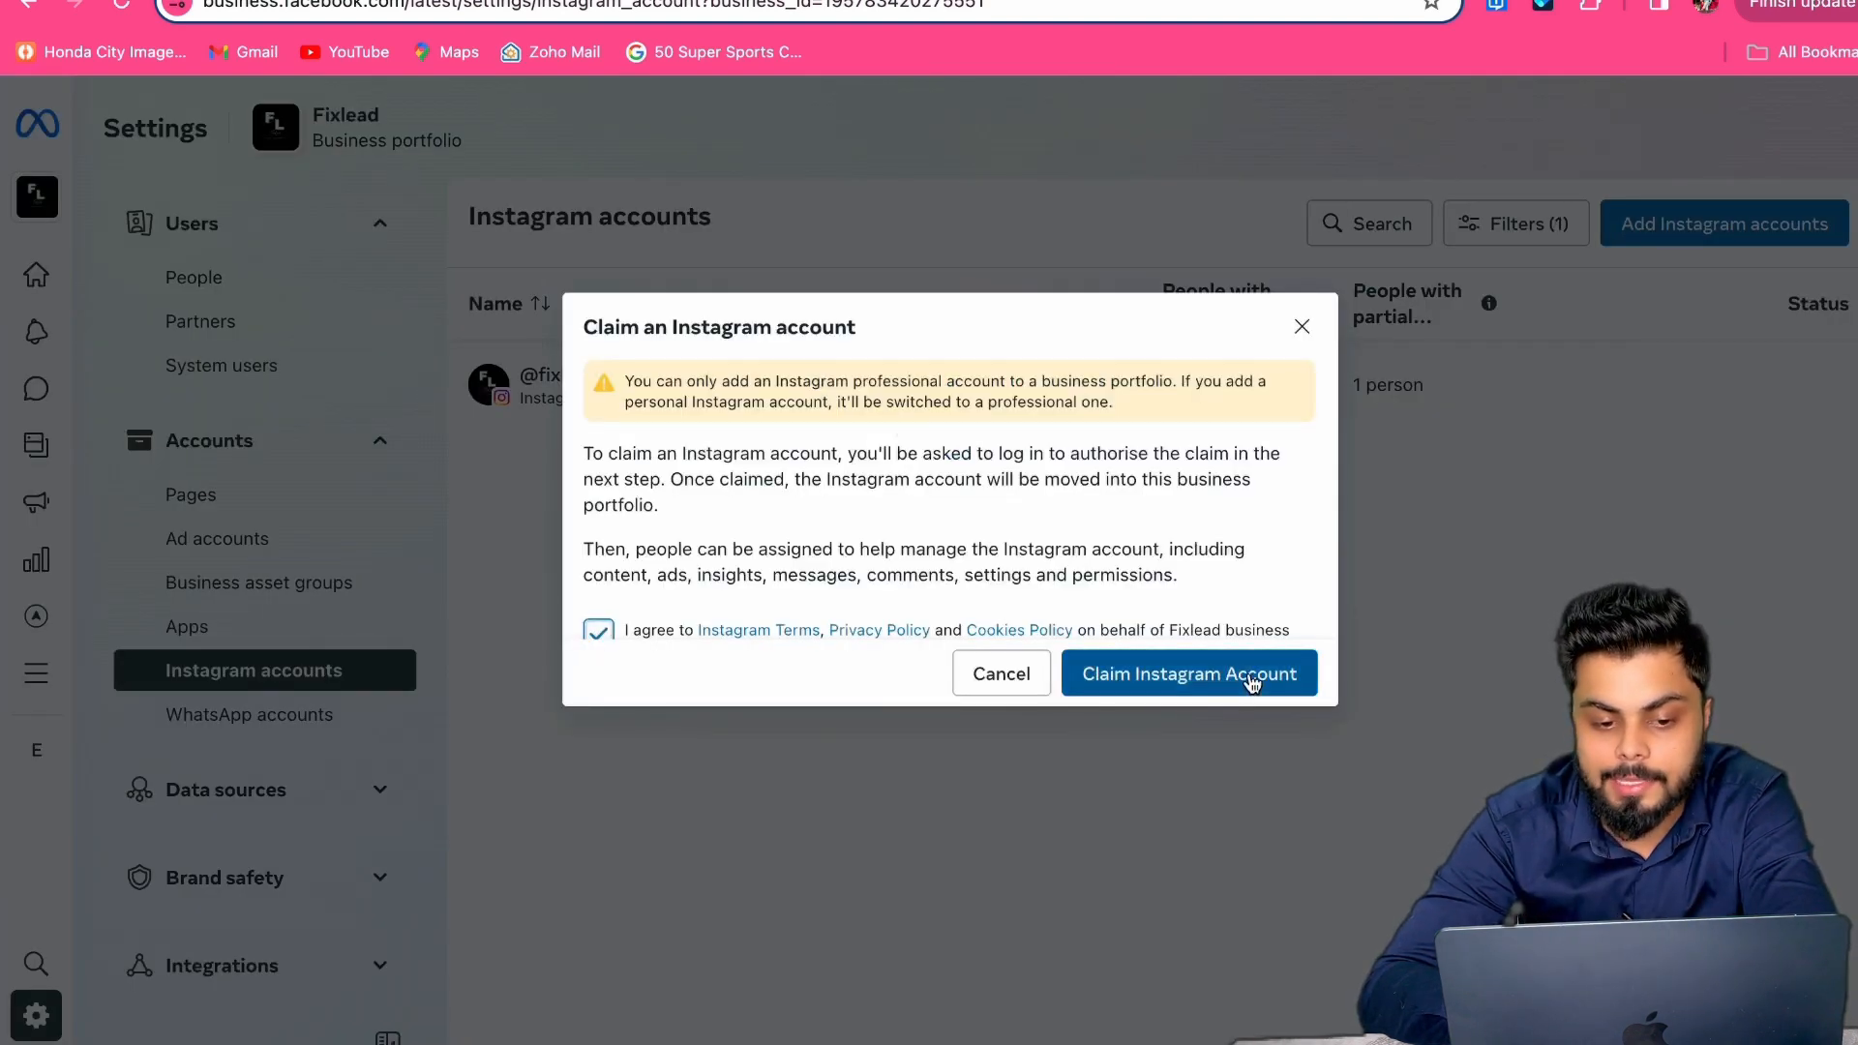
{"action": "left_click", "coordinate": [1251, 682]}
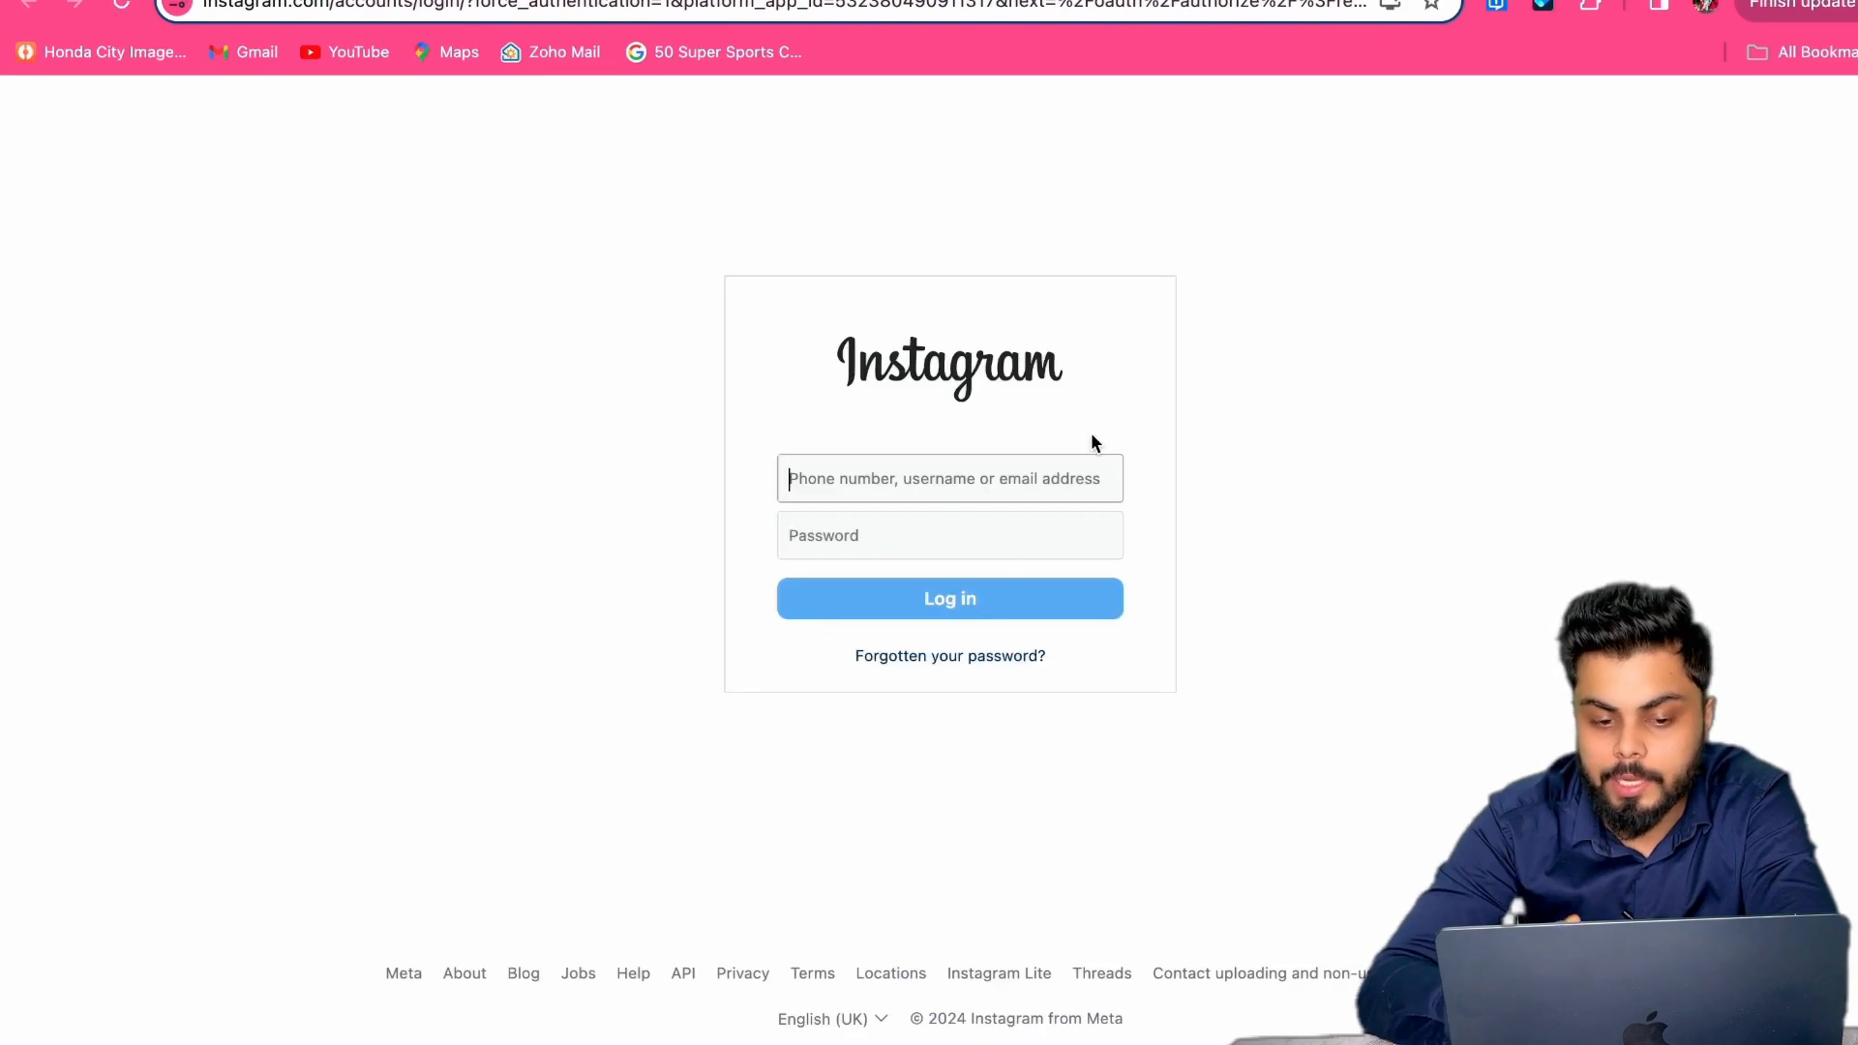
{"action": "left_click", "coordinate": [972, 531]}
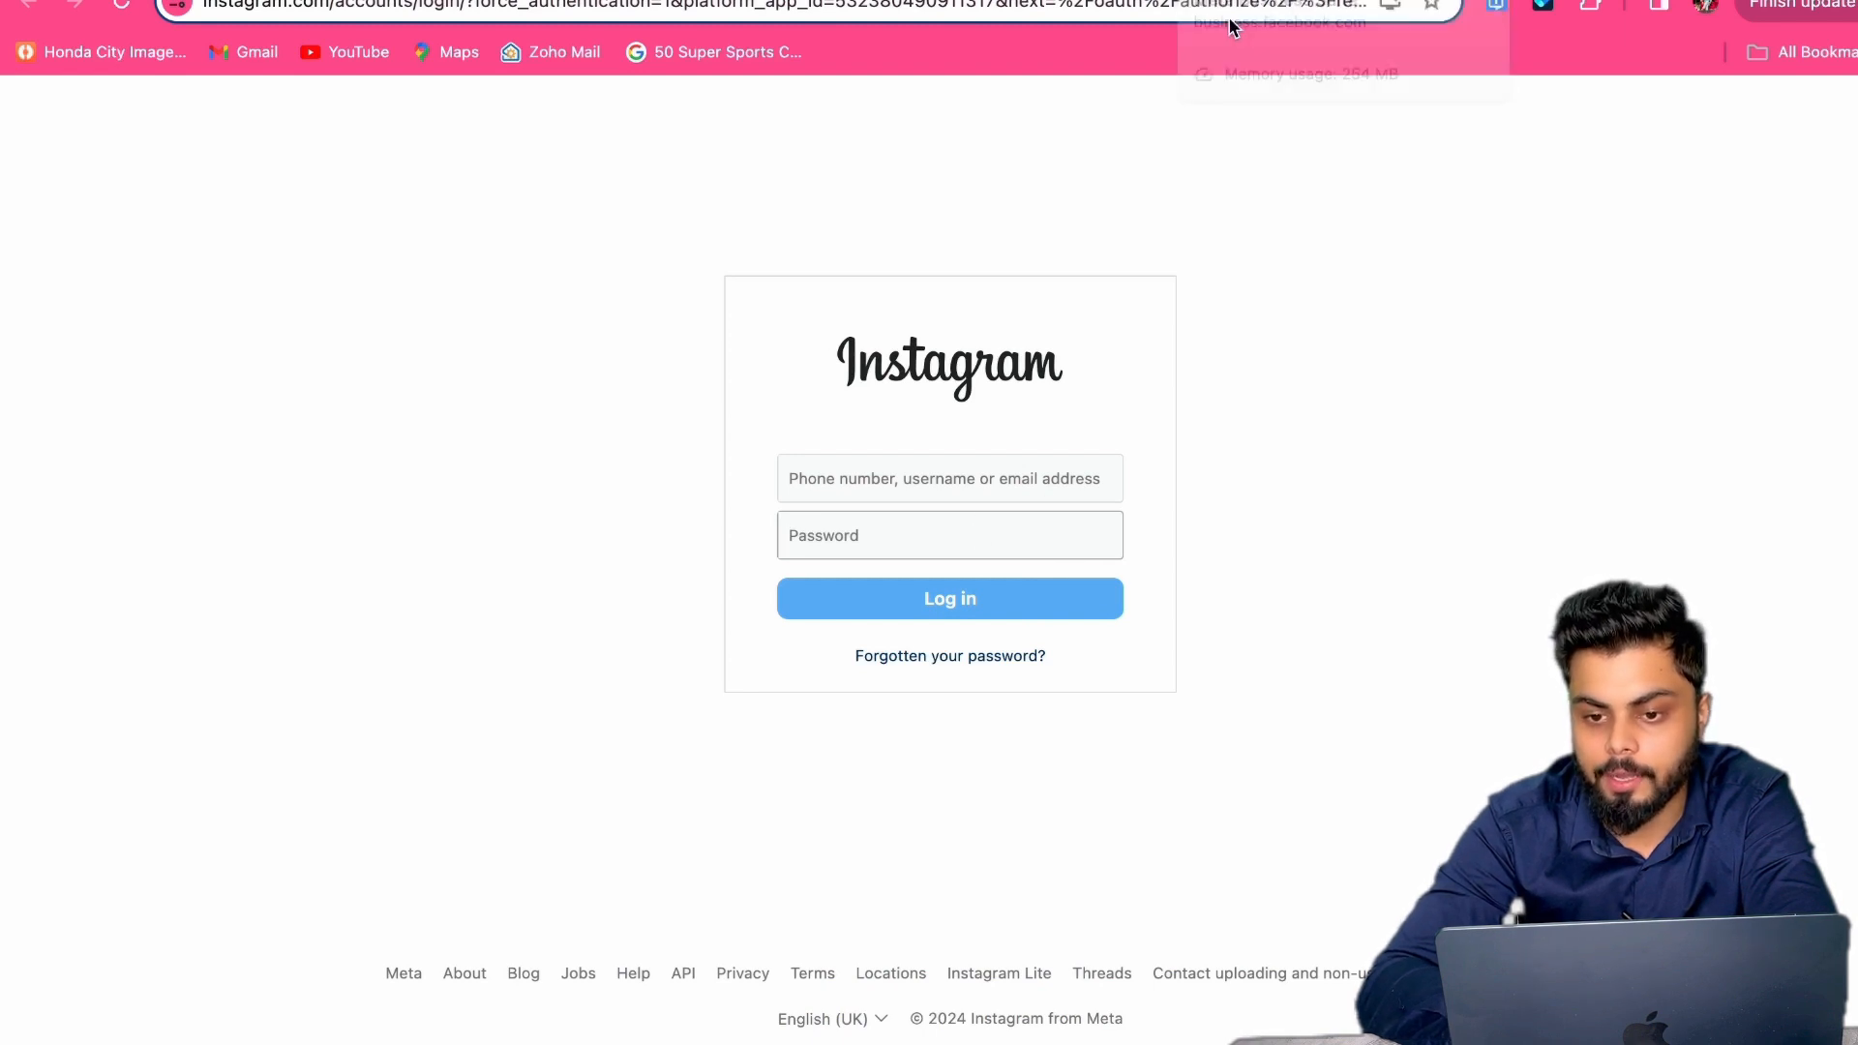
{"action": "left_click", "coordinate": [1258, 3]}
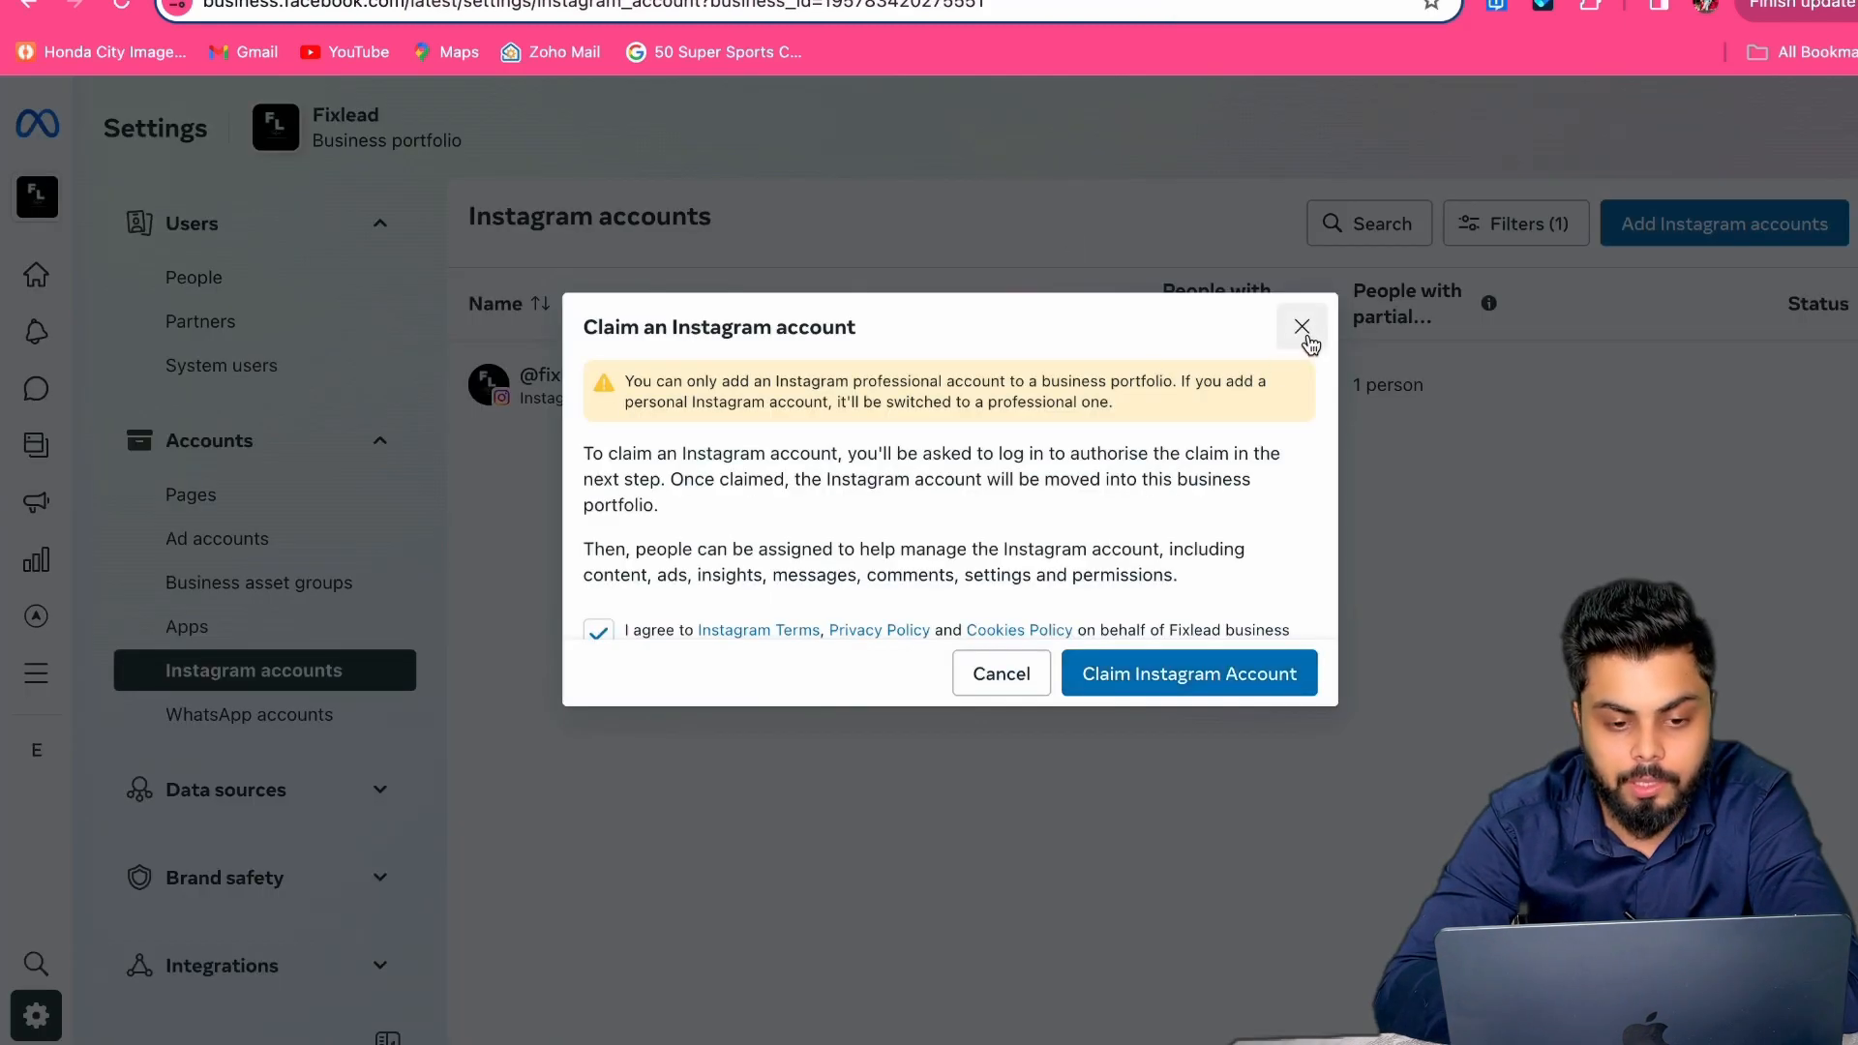
{"action": "left_click", "coordinate": [1301, 326]}
Step: Go to WhatsApp accounts and begin adding a WhatsApp Business app account
{"action": "left_click", "coordinate": [340, 732]}
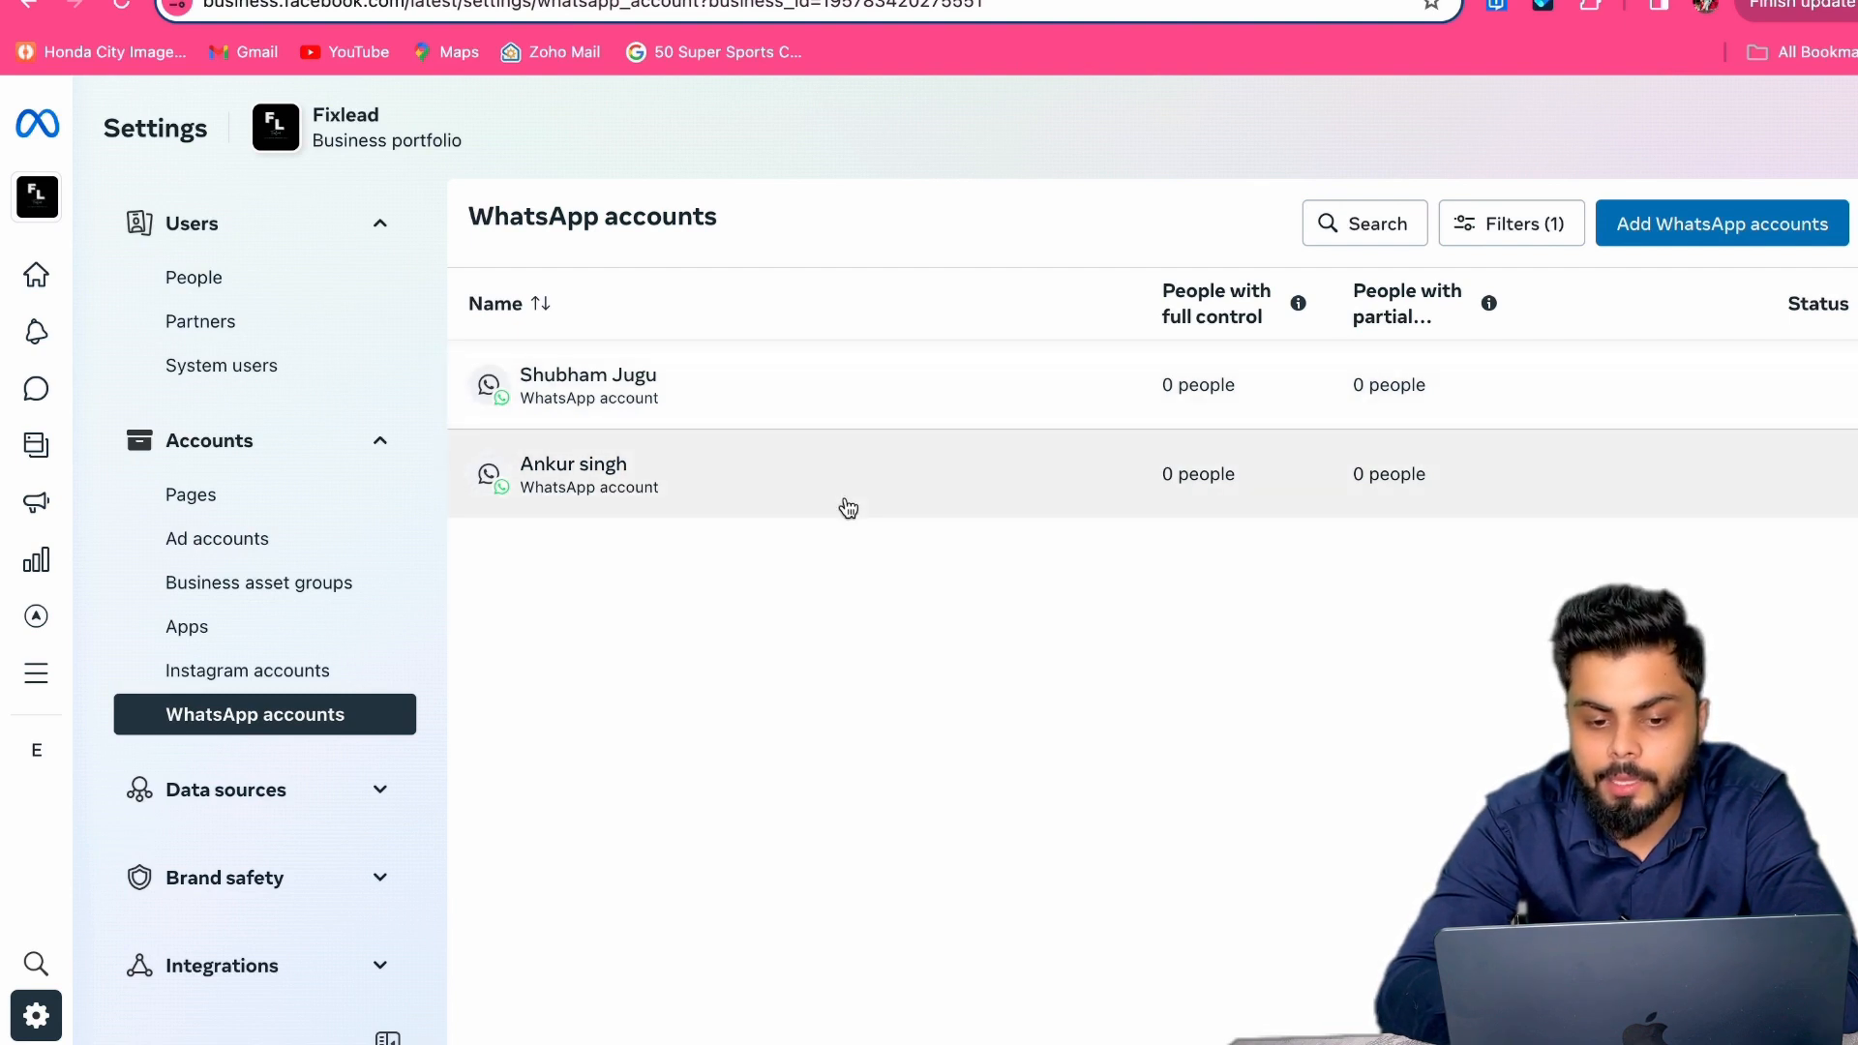
{"action": "left_click", "coordinate": [1708, 244]}
{"action": "left_click", "coordinate": [1013, 465]}
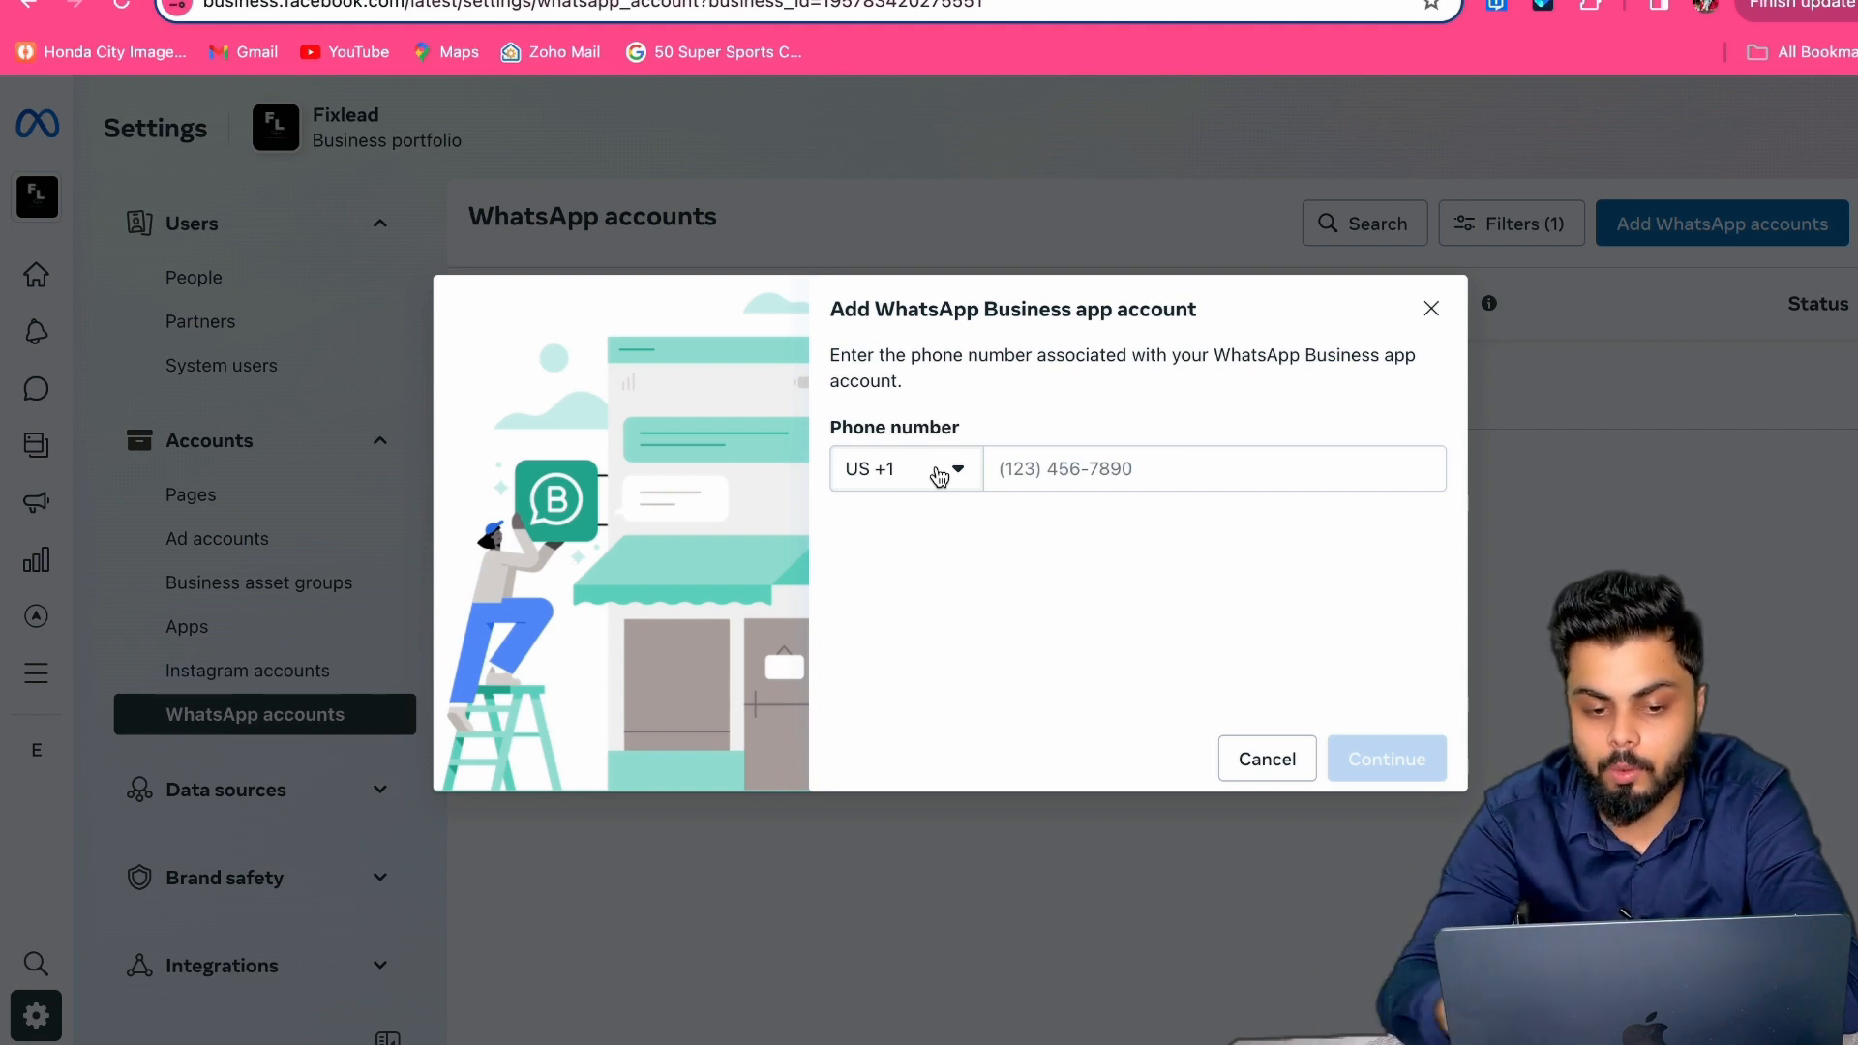
Step: Set the phone country code to India +91, close the form unsubmitted, then go to Brand safety Domains
{"action": "left_click", "coordinate": [938, 475]}
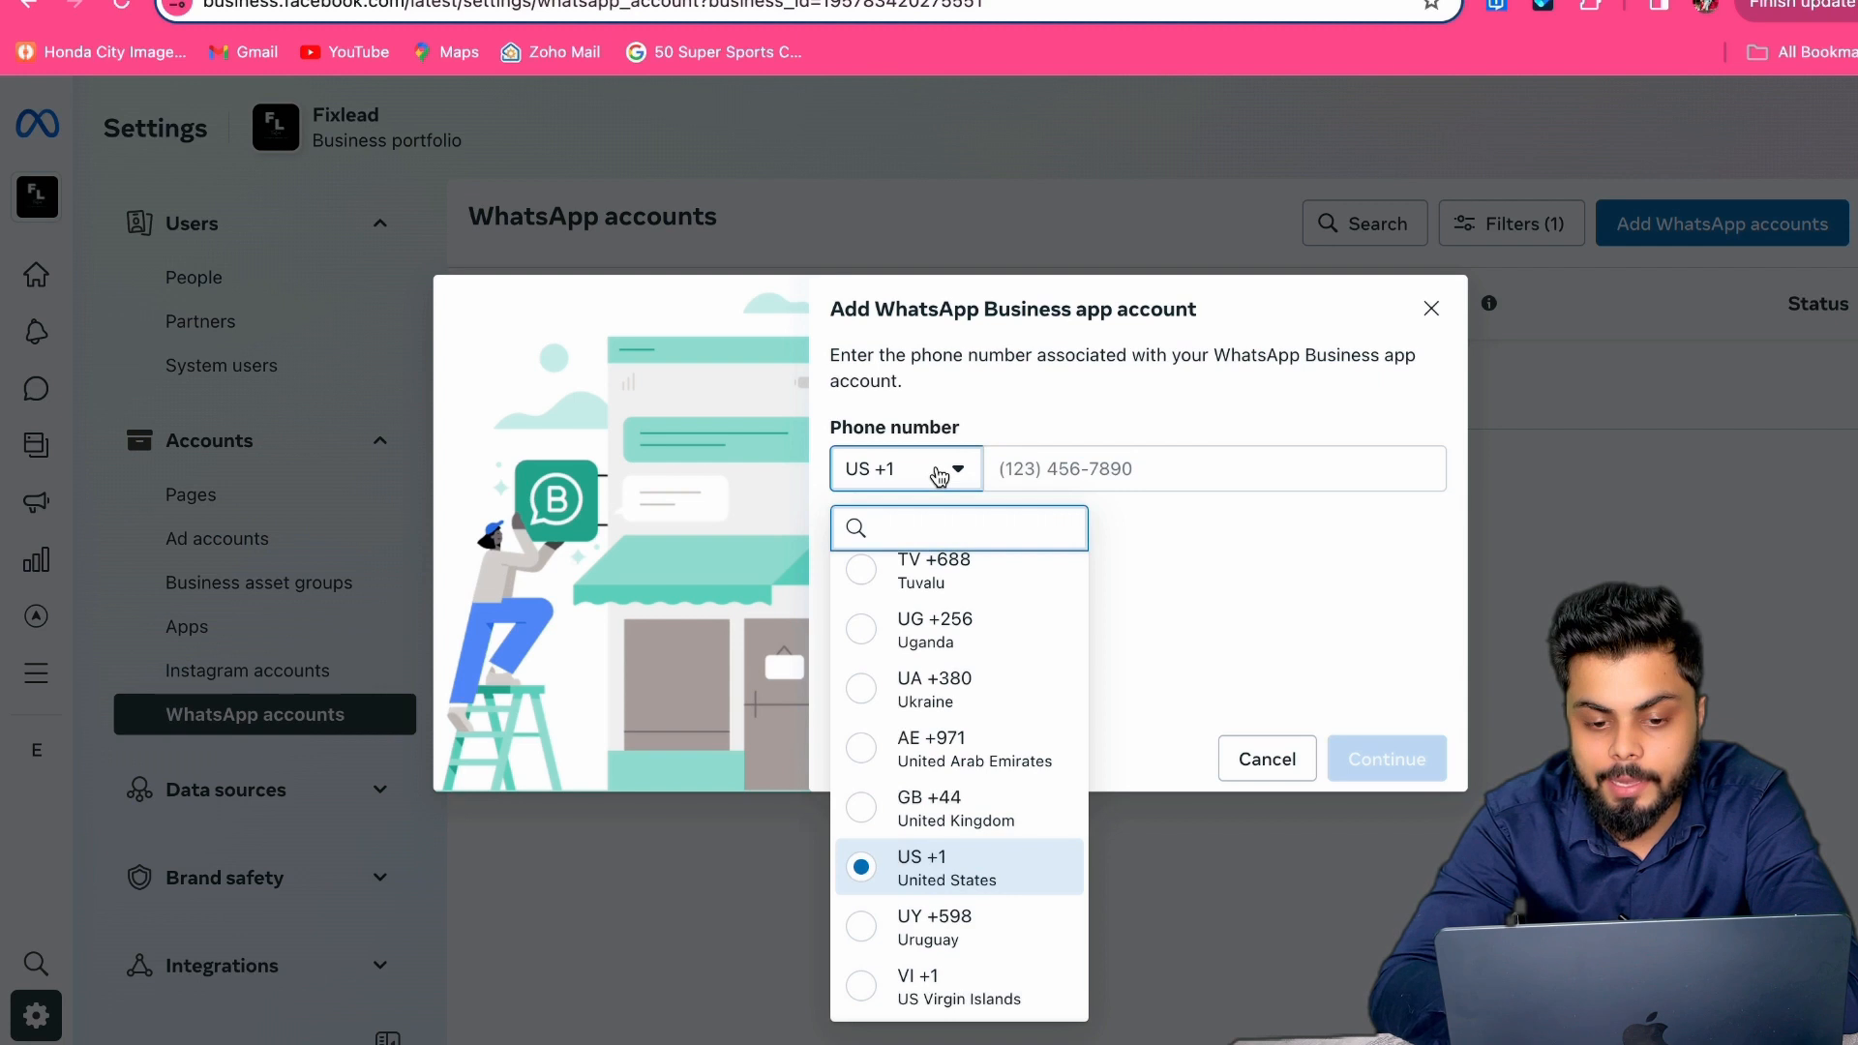
{"action": "type", "text": "91"}
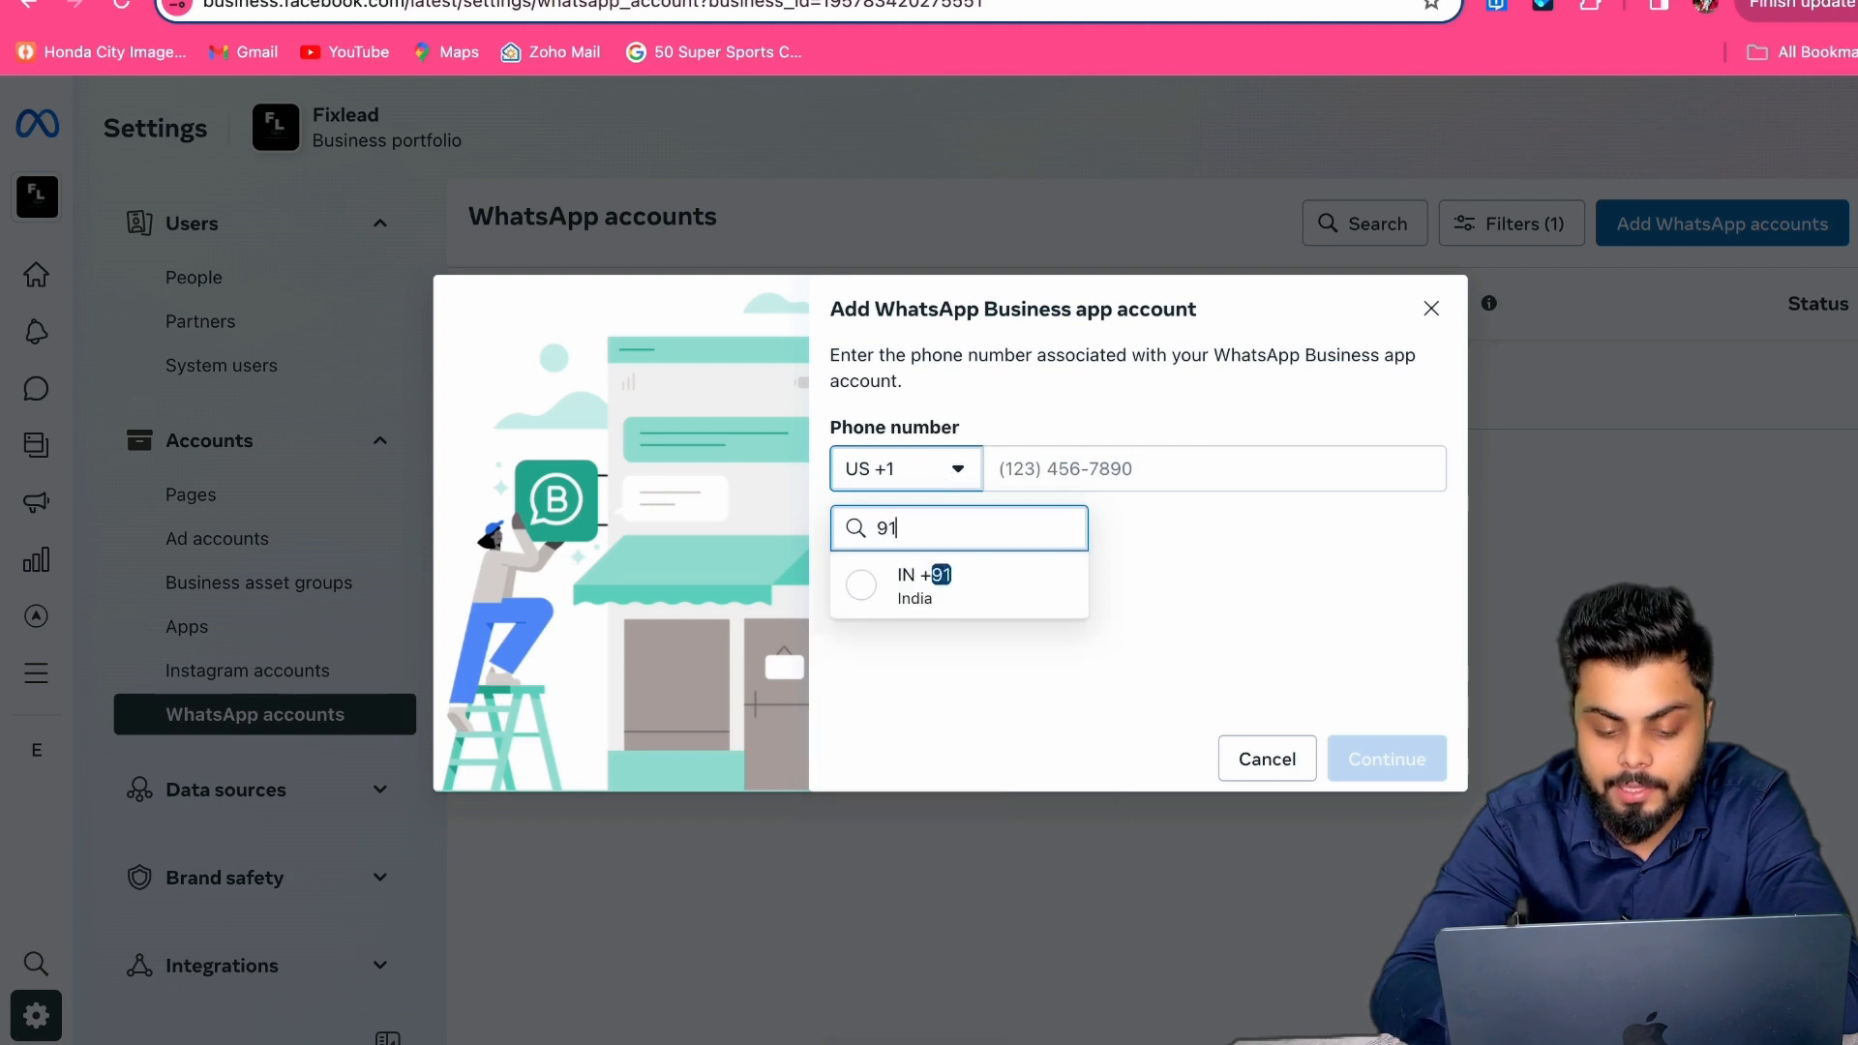
{"action": "left_click", "coordinate": [945, 582]}
{"action": "left_click", "coordinate": [1033, 474]}
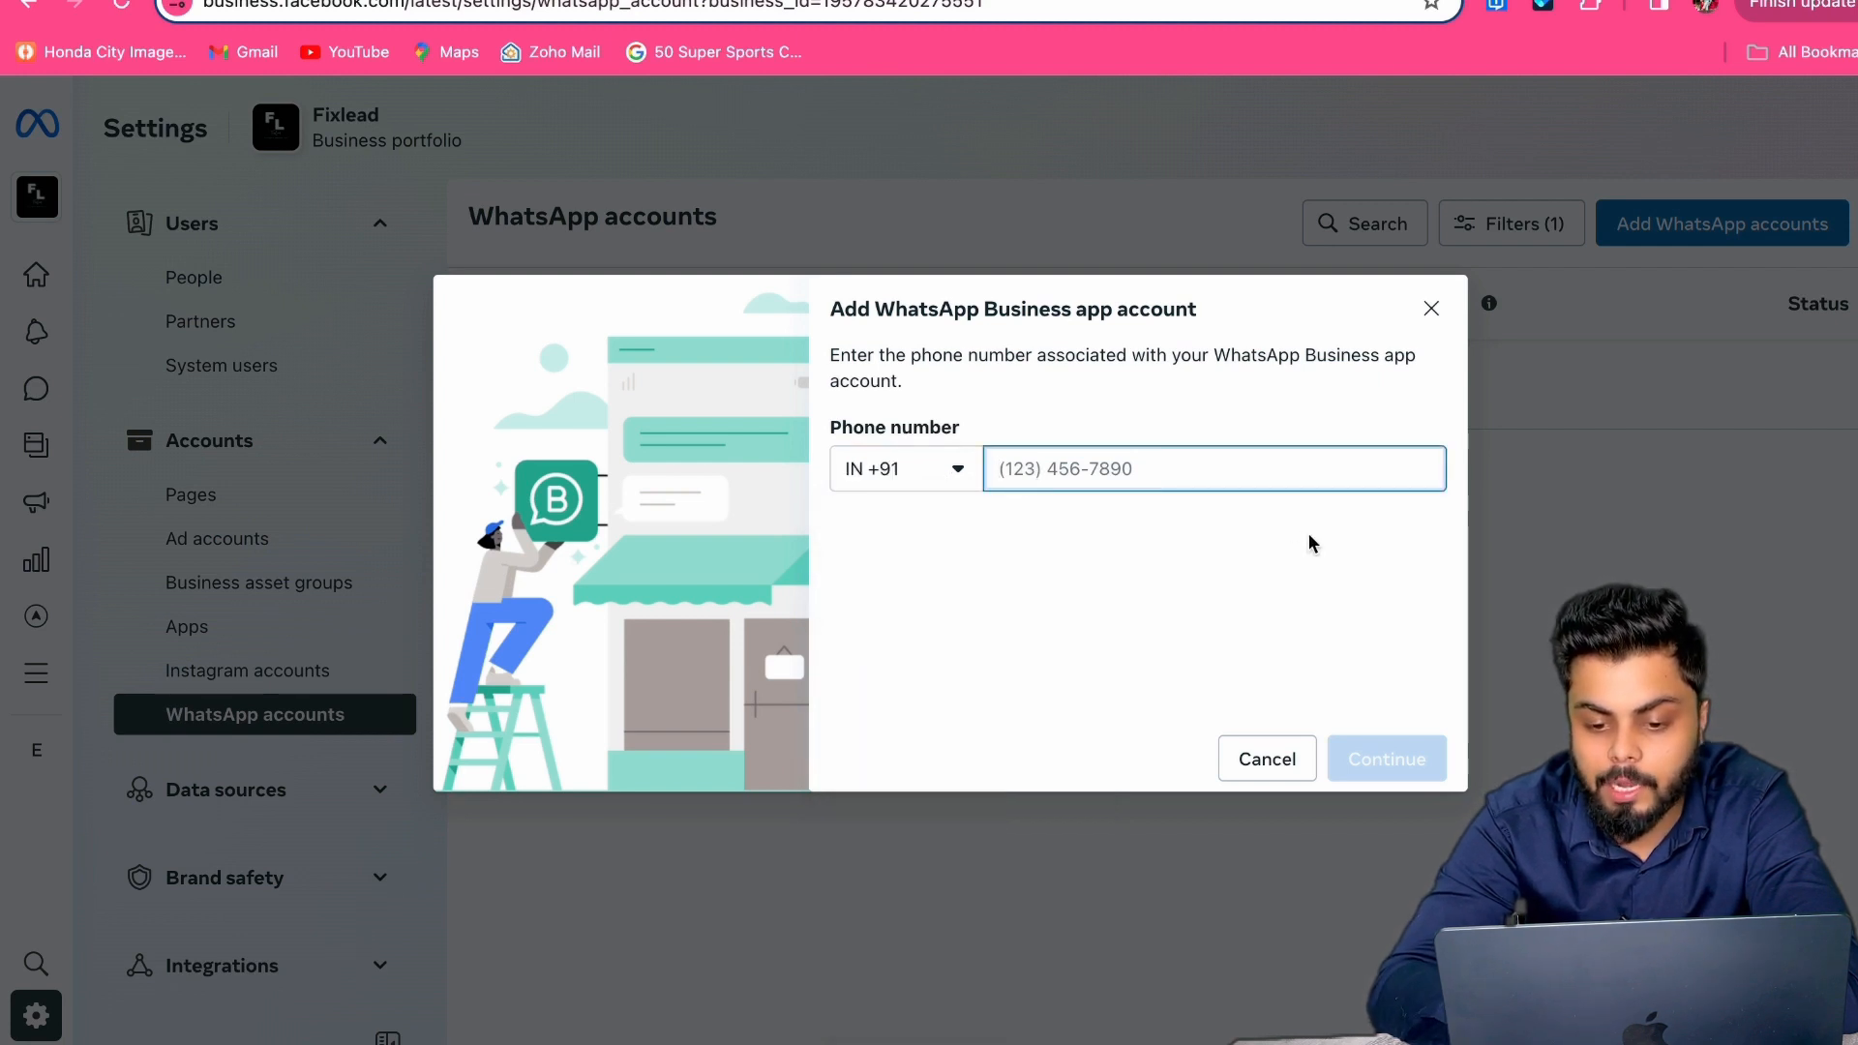
{"action": "left_click", "coordinate": [1431, 311]}
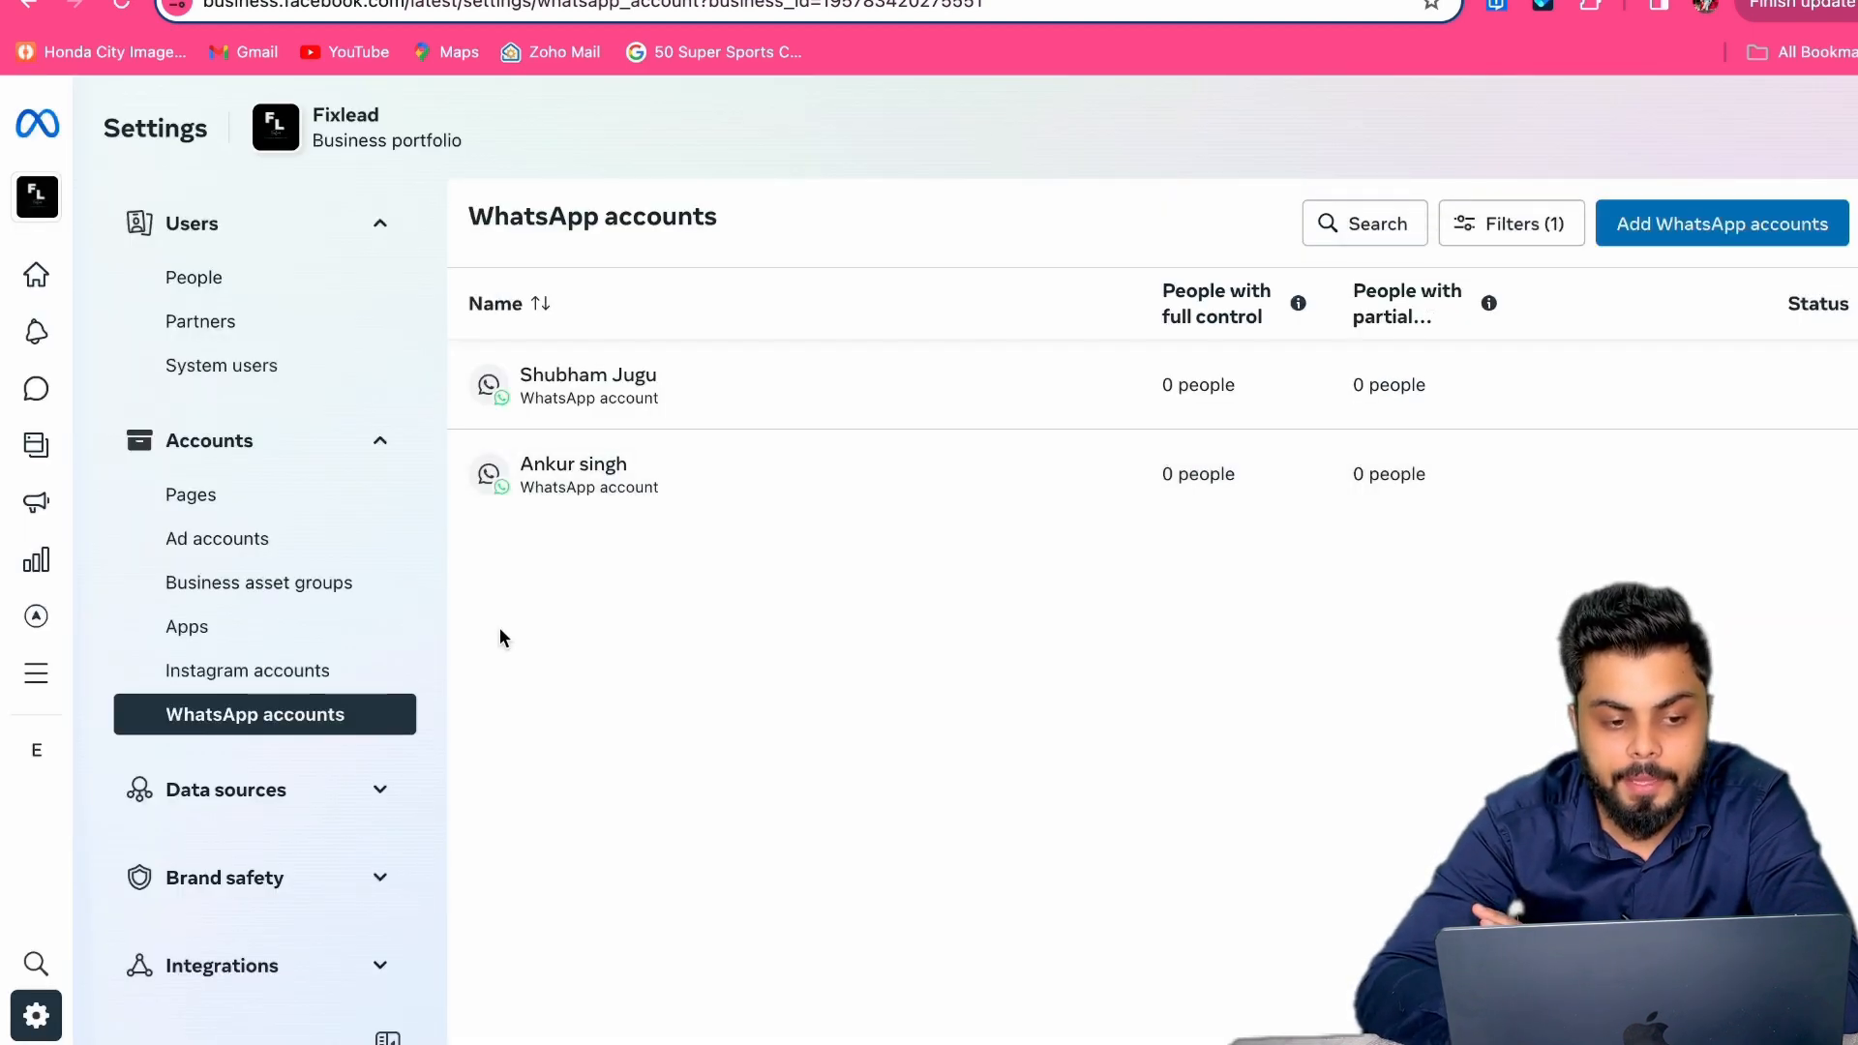
{"action": "left_click", "coordinate": [224, 878]}
{"action": "left_click", "coordinate": [274, 780]}
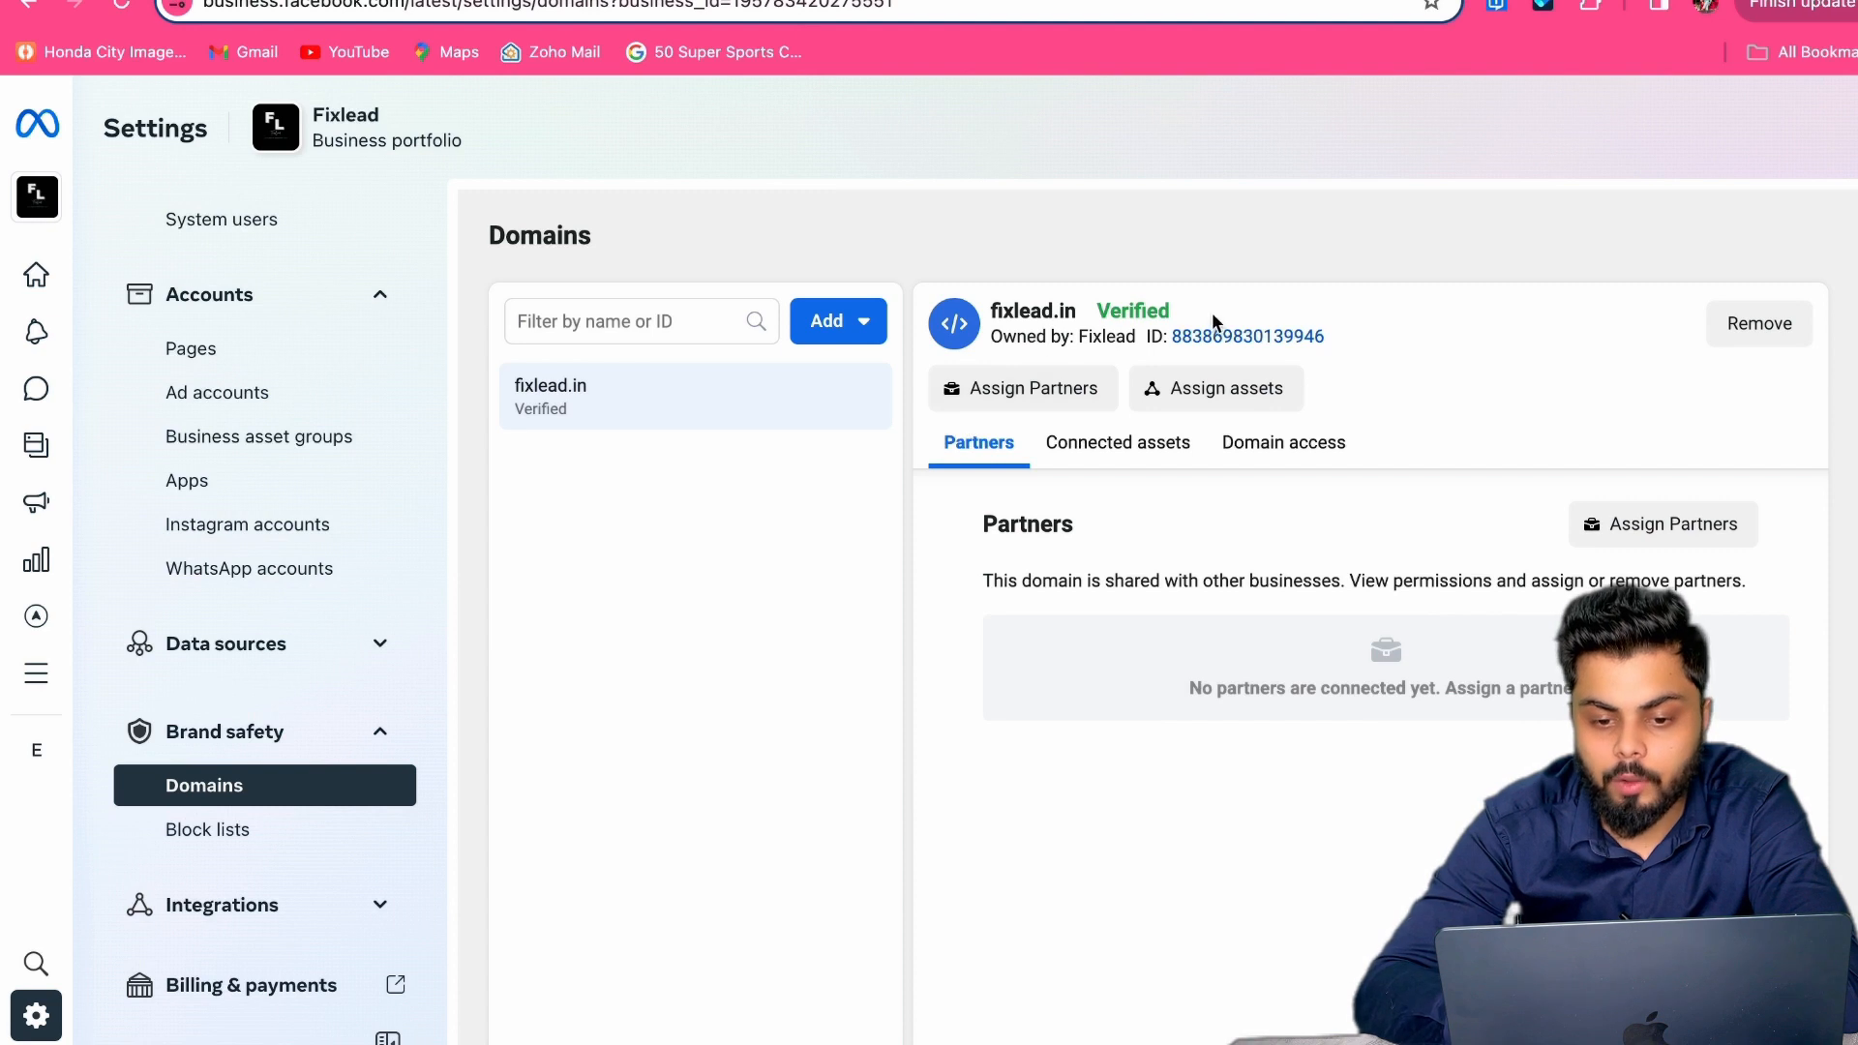
Step: Begin creating a new domain, then cancel that form
{"action": "mouse_move", "coordinate": [1137, 300]}
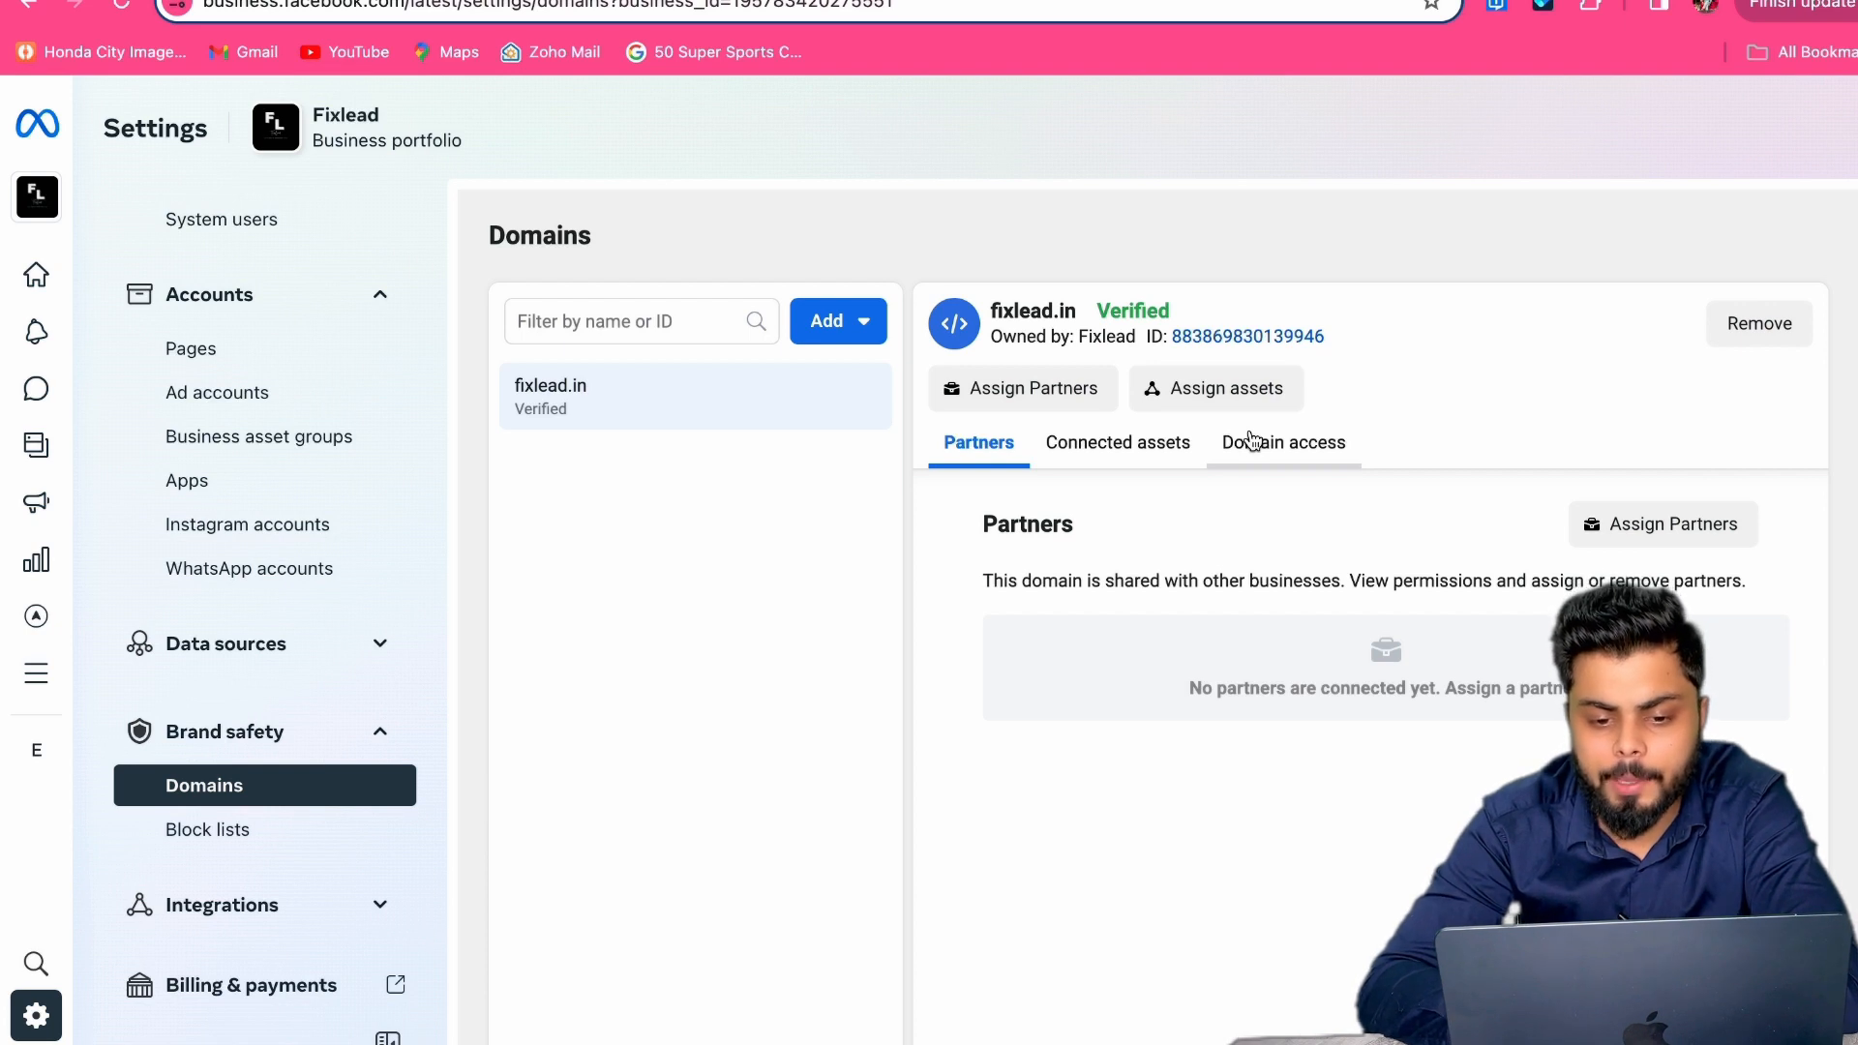
{"action": "left_click", "coordinate": [873, 329]}
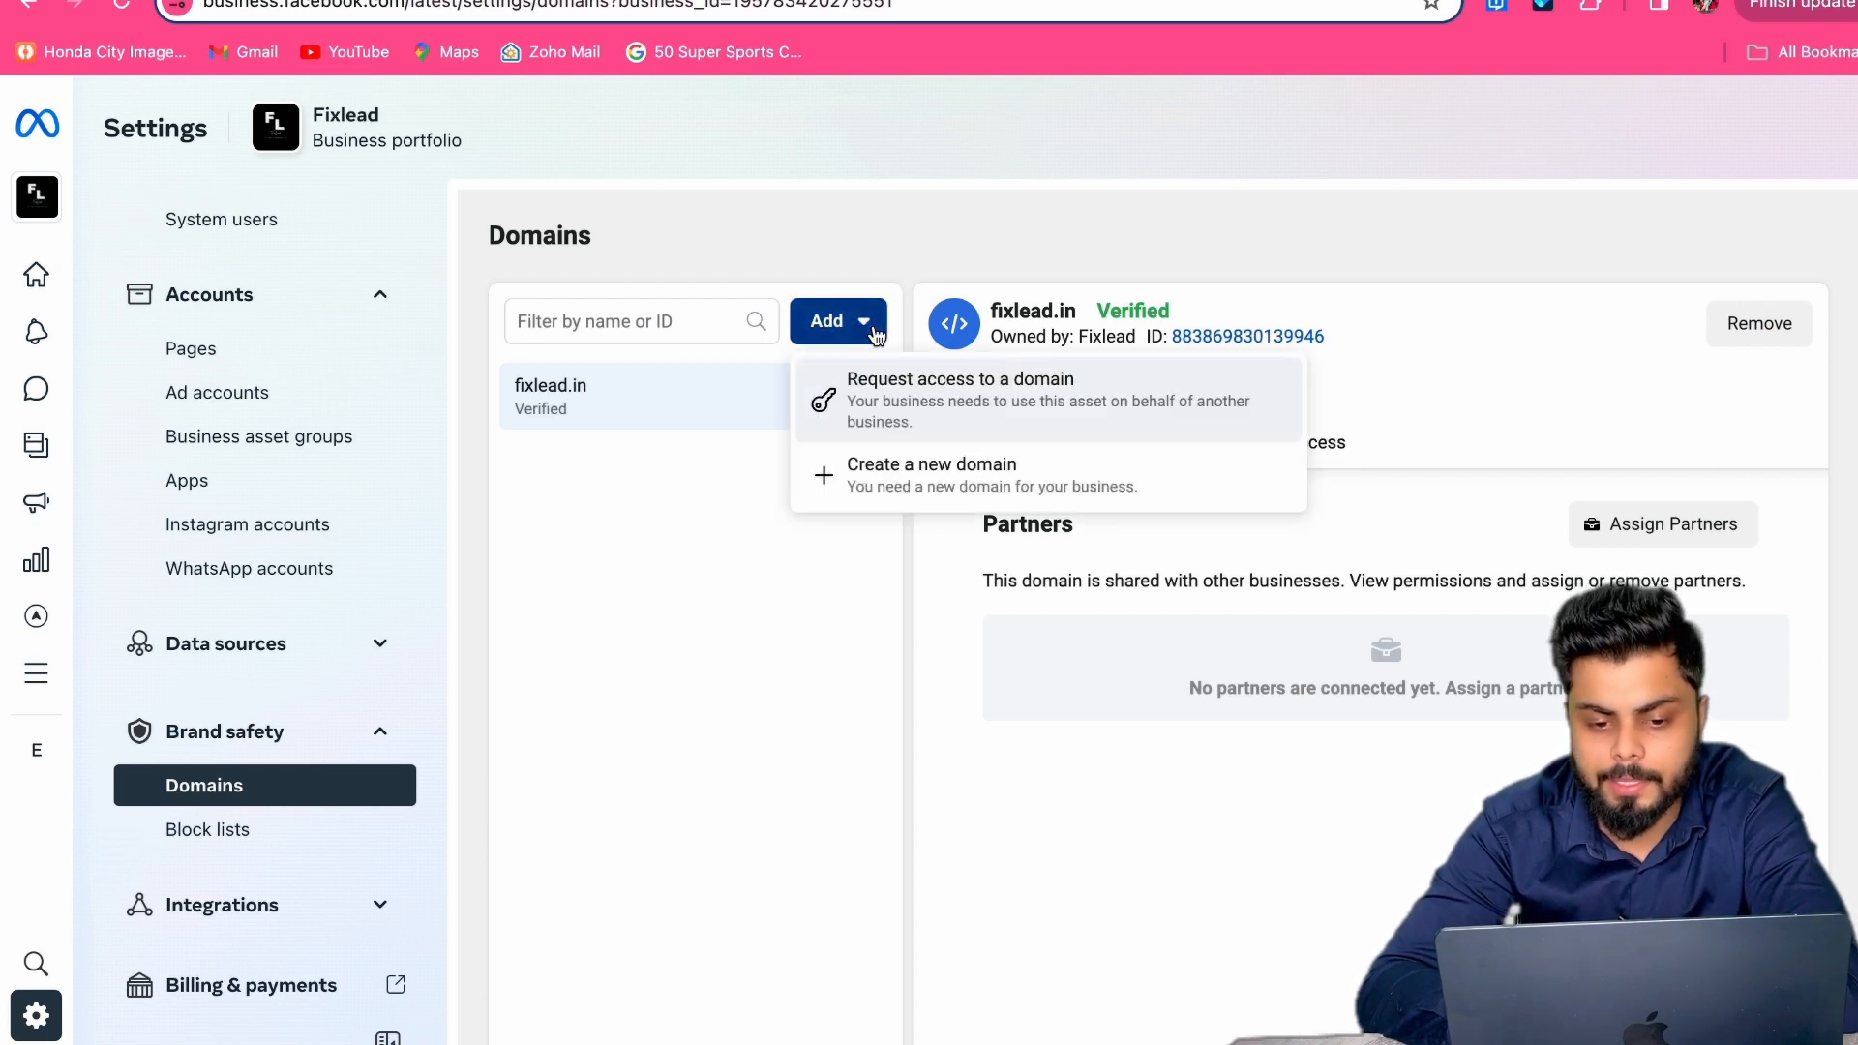
{"action": "left_click", "coordinate": [918, 474]}
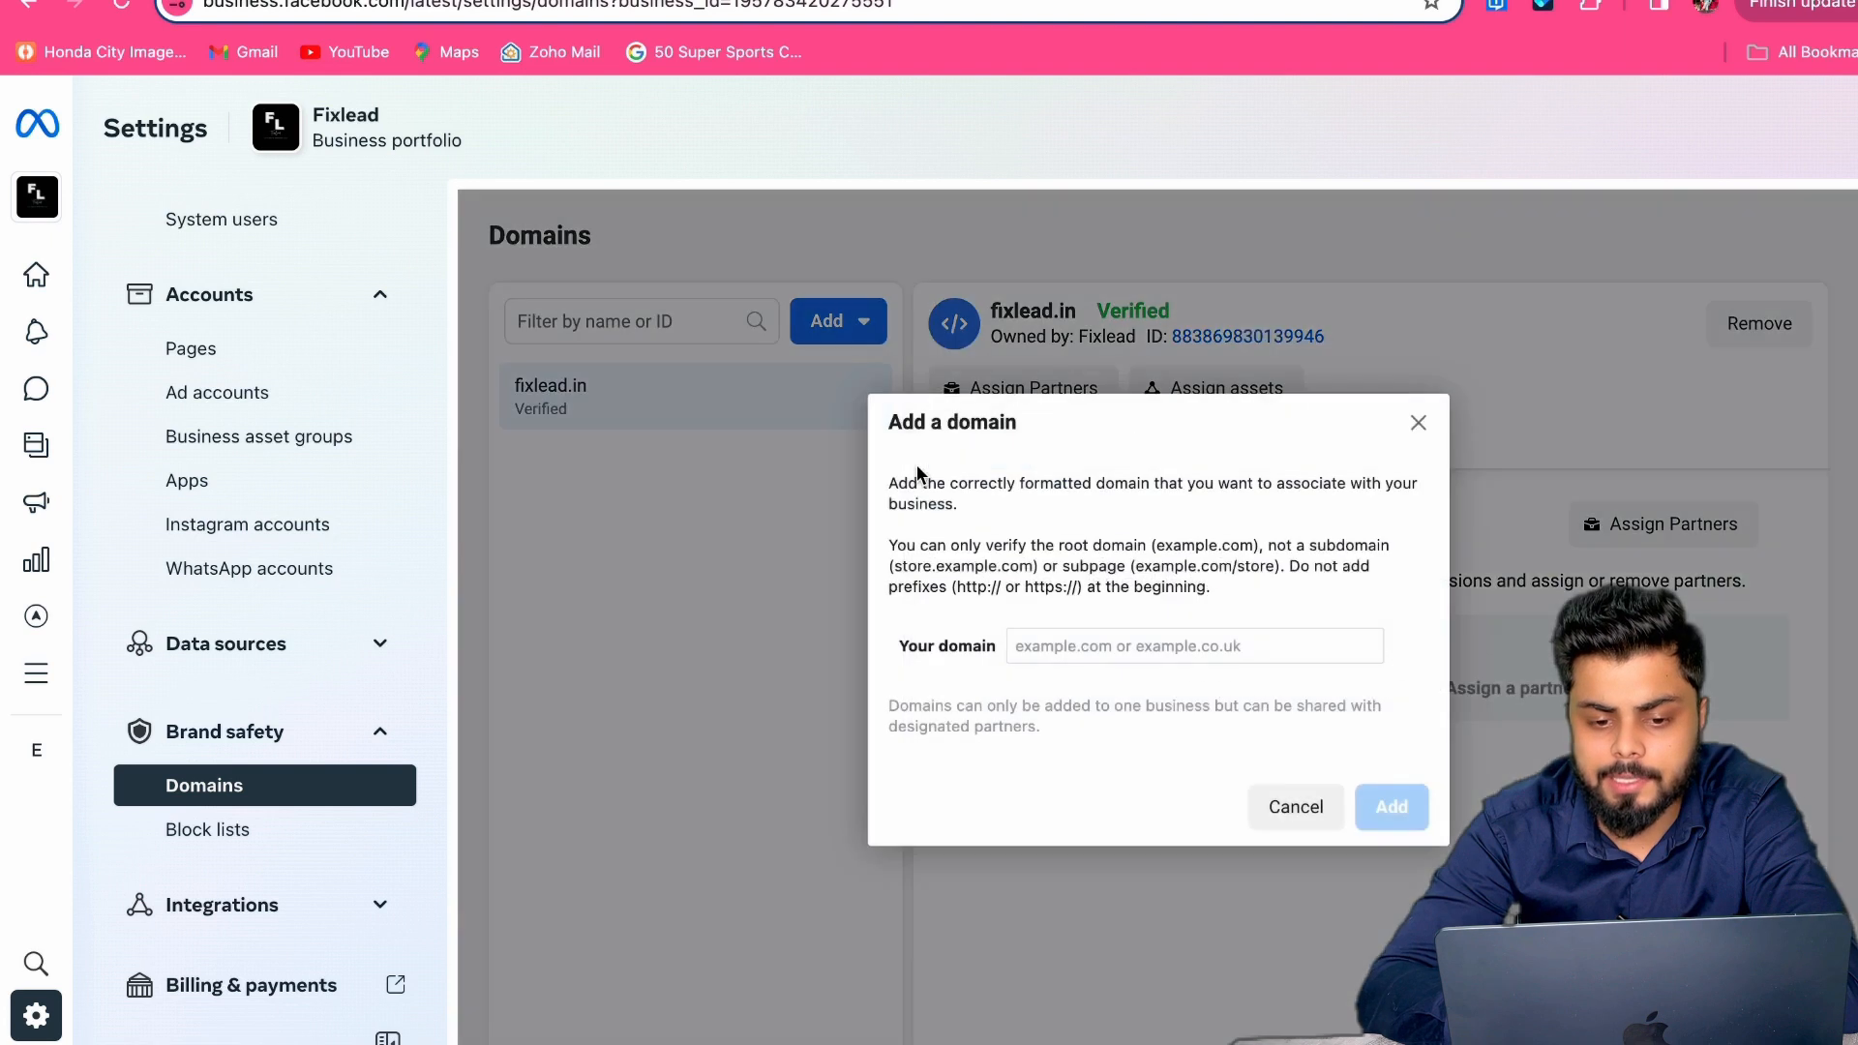
{"action": "left_click", "coordinate": [1418, 423]}
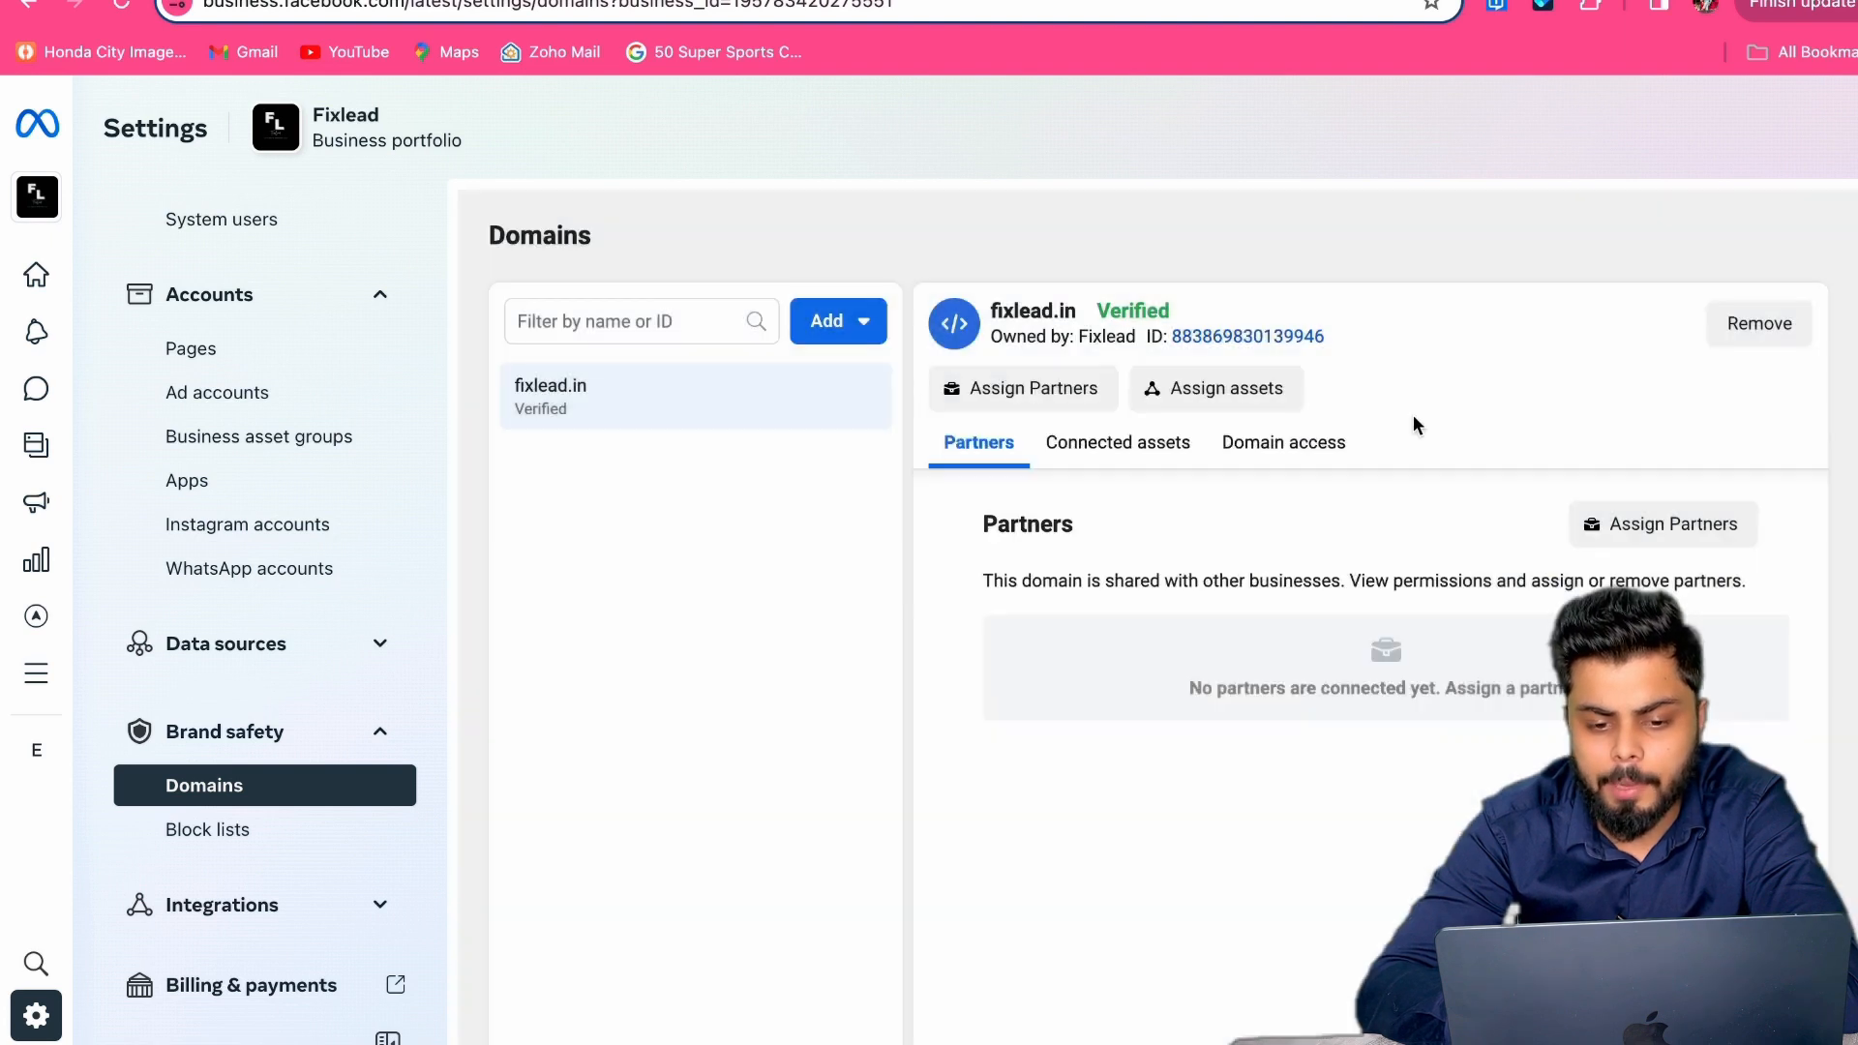
{"action": "left_click", "coordinate": [849, 315]}
{"action": "left_click", "coordinate": [882, 389]}
{"action": "type", "text": "www"}
{"action": "type", "text": ".fi"}
{"action": "type", "text": "ea"}
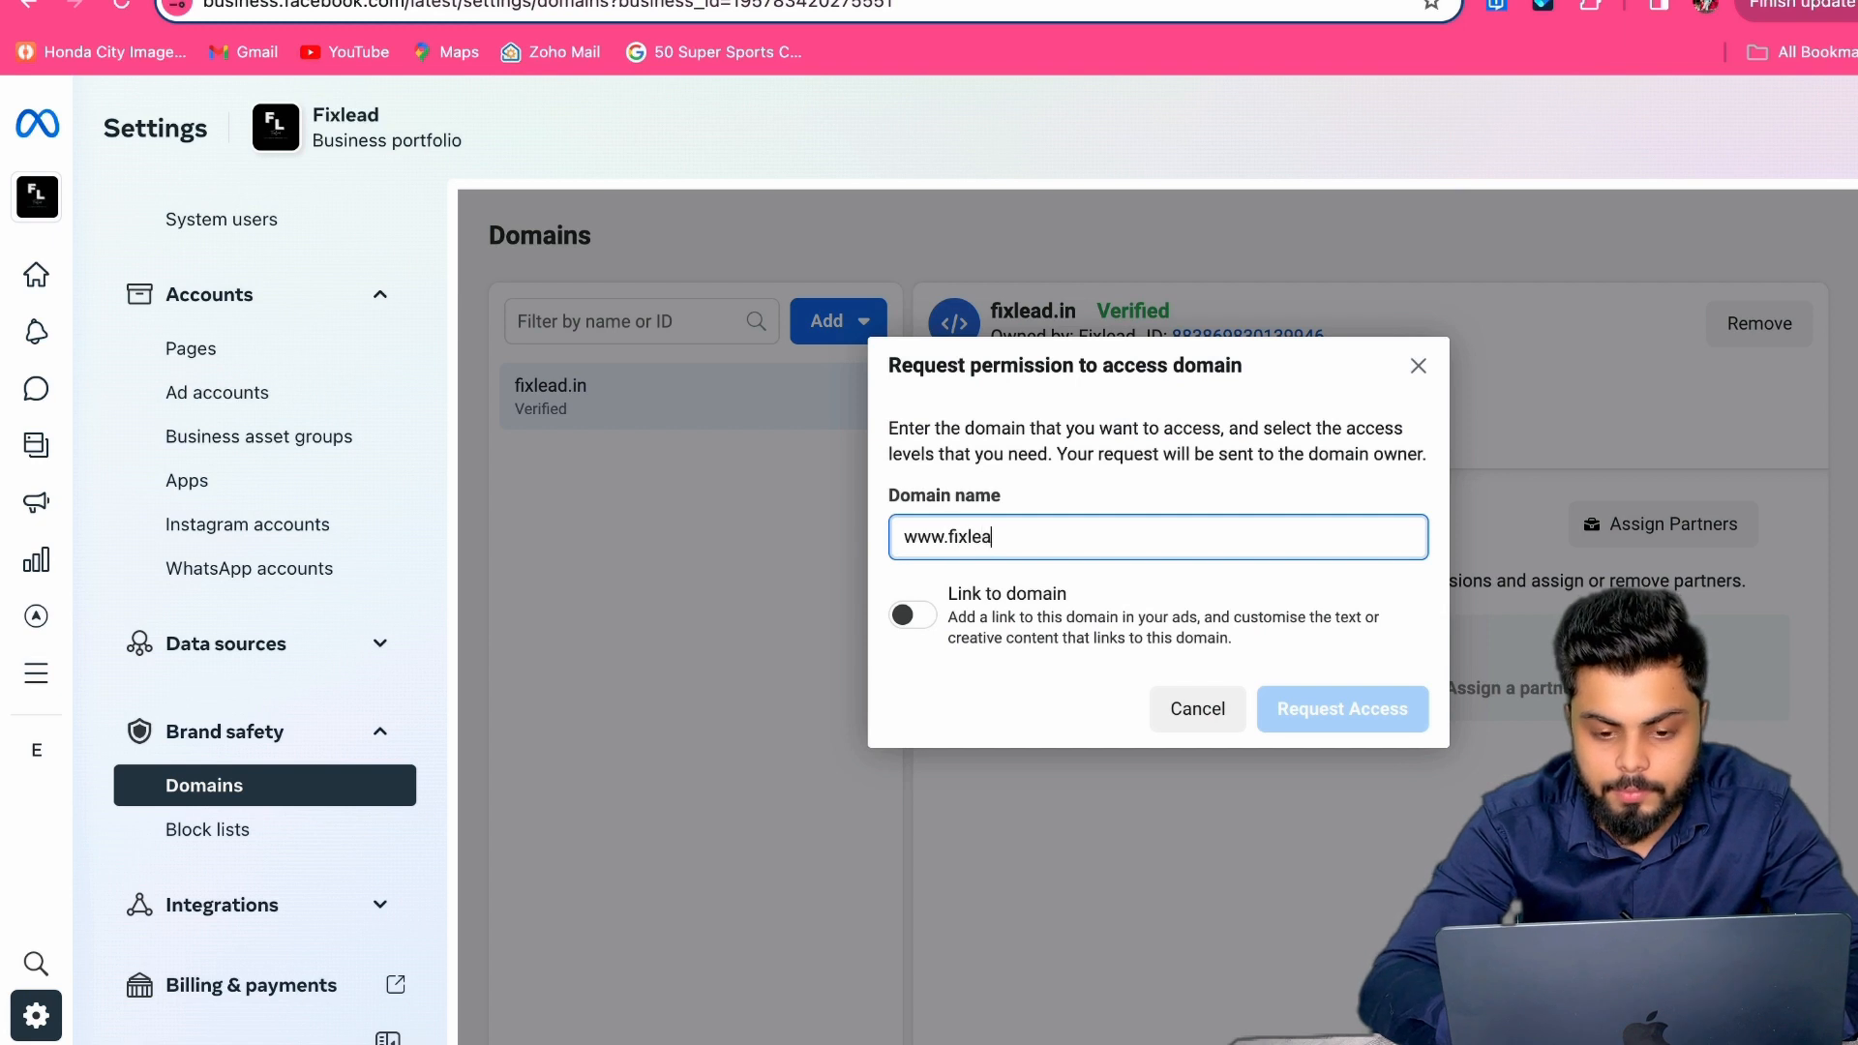
{"action": "type", "text": "d.in"}
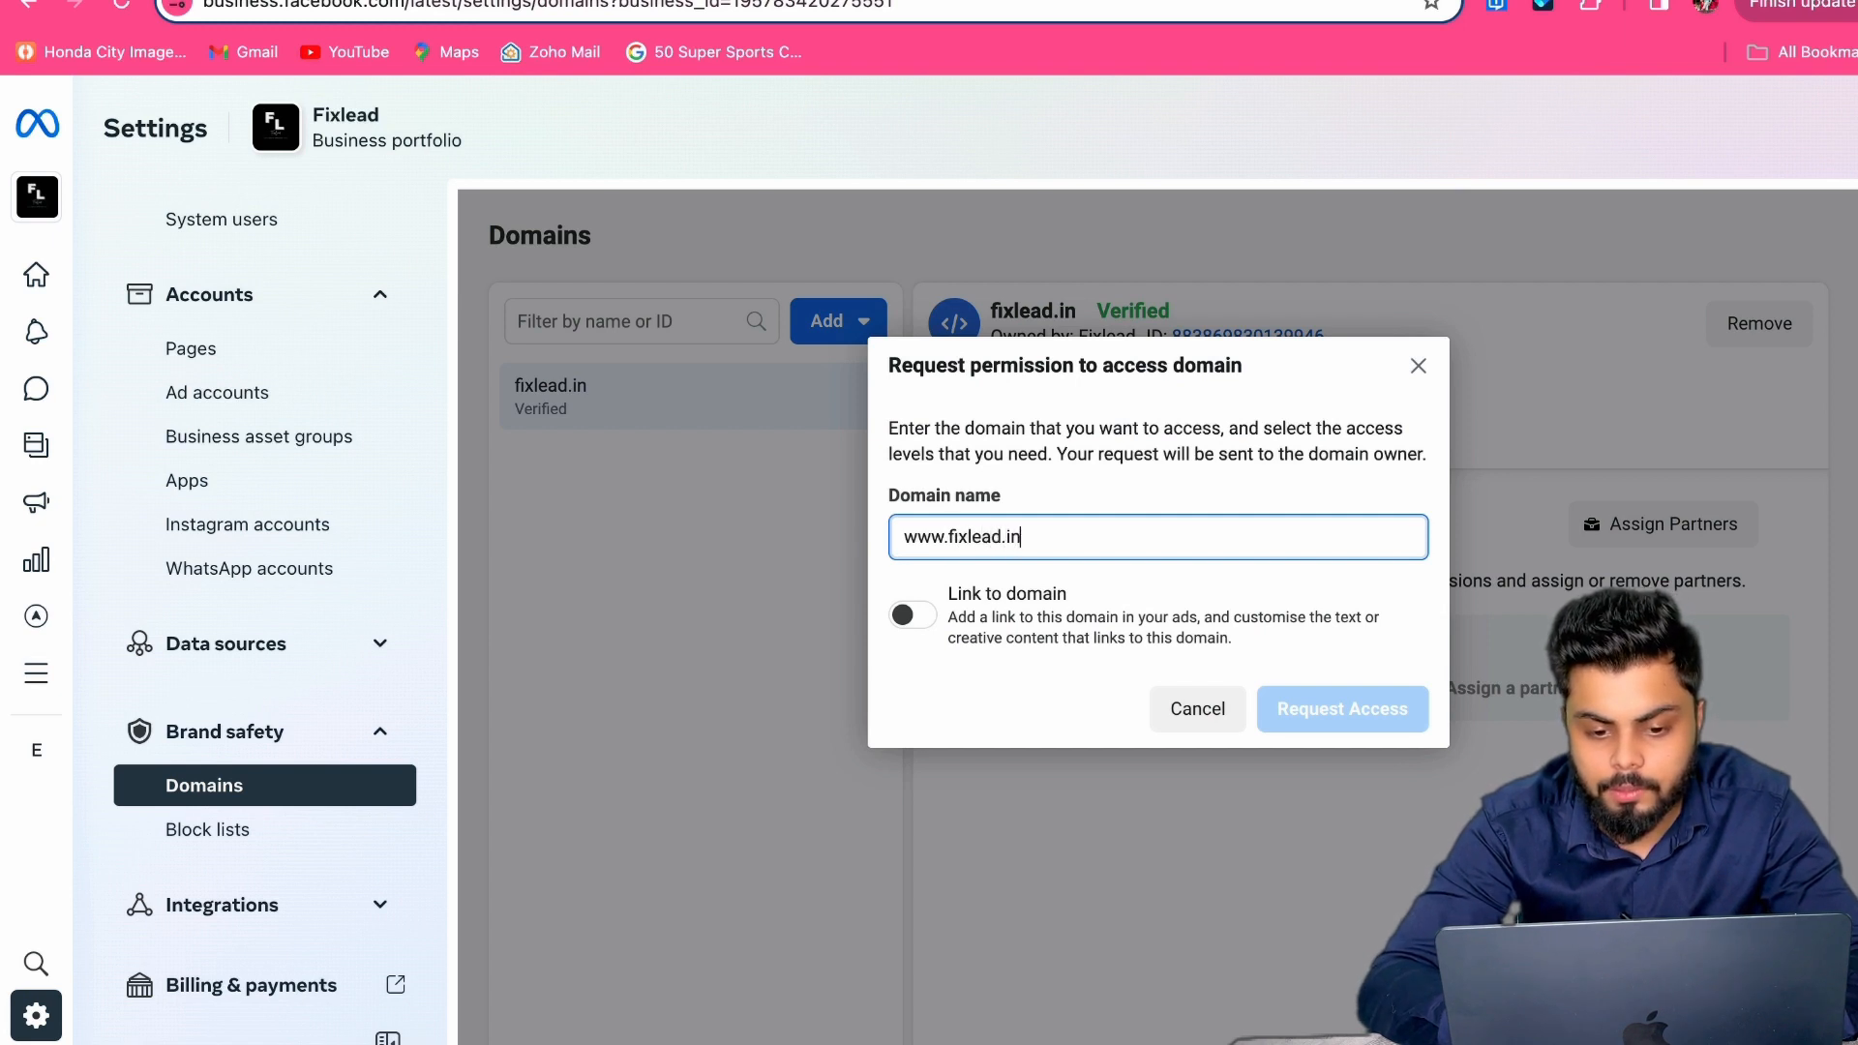
{"action": "left_click", "coordinate": [912, 616]}
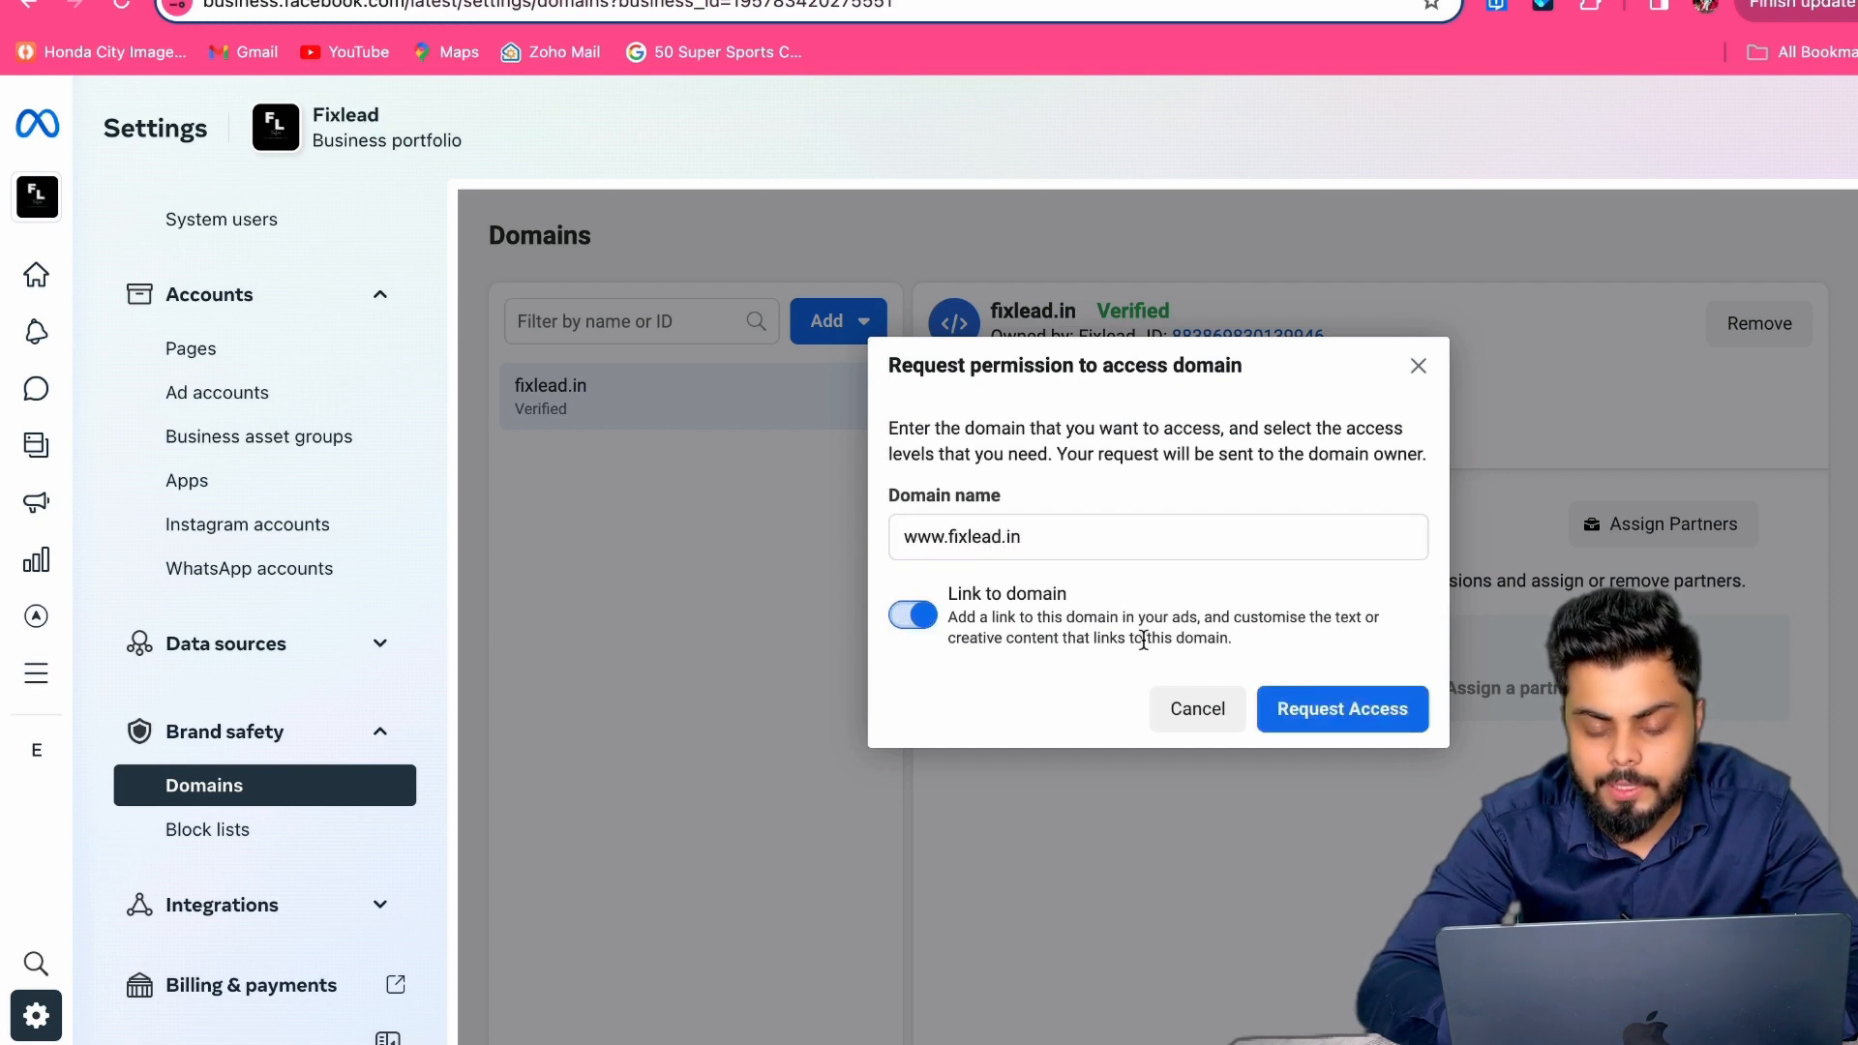
{"action": "left_click", "coordinate": [1298, 704]}
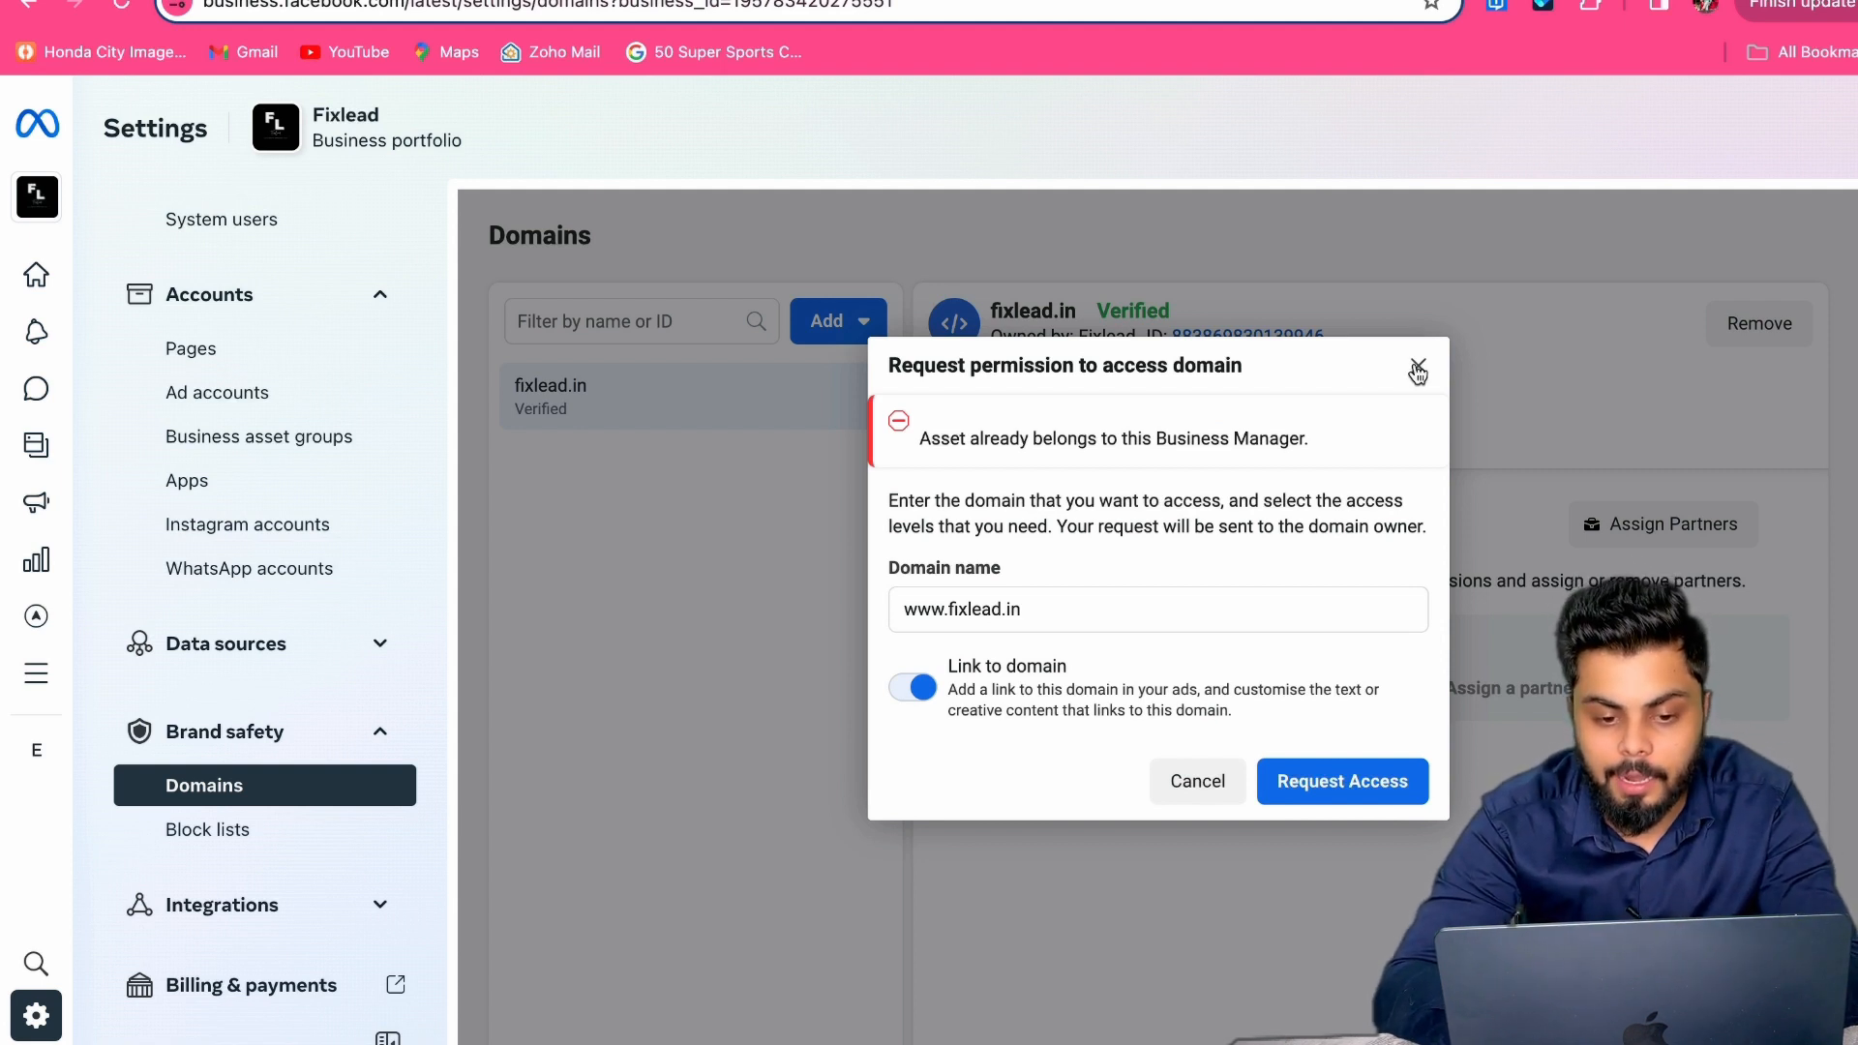
{"action": "left_click", "coordinate": [1417, 371]}
{"action": "scroll", "coordinate": [331, 666], "scroll_direction": "down", "scroll_amount": 1}
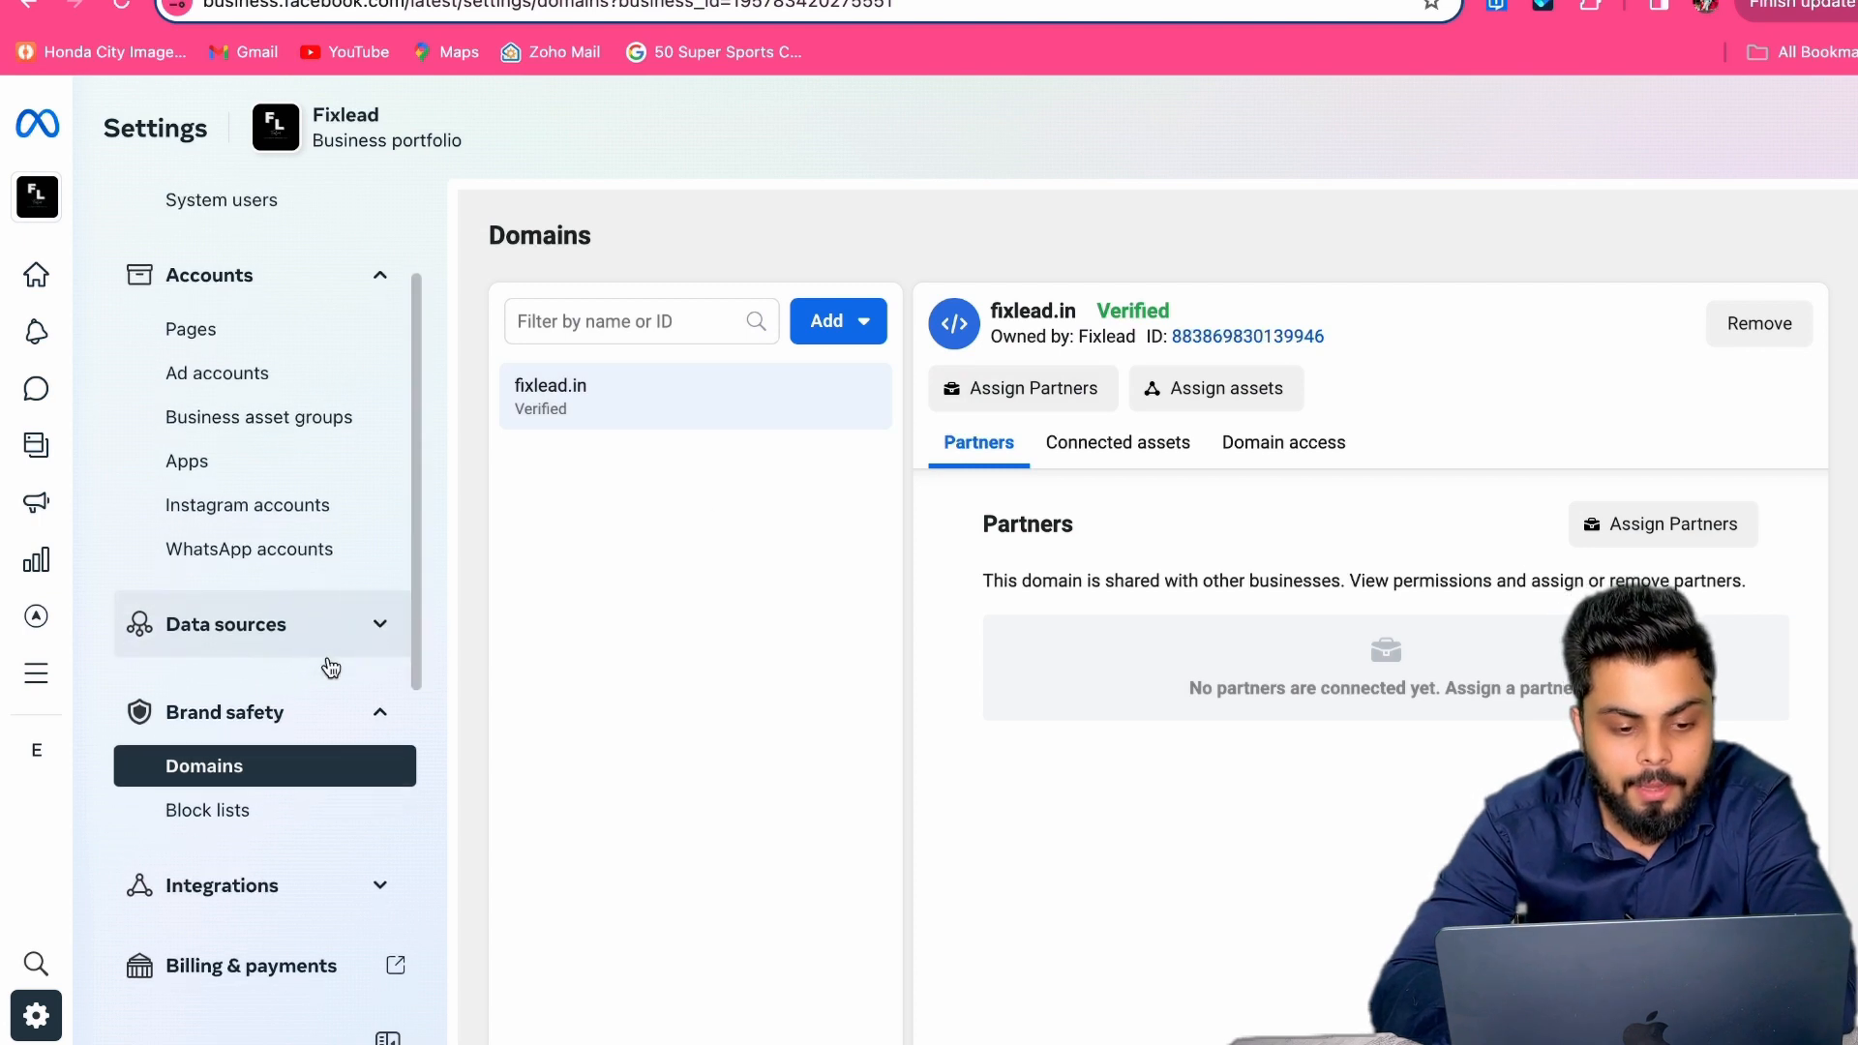
{"action": "scroll", "coordinate": [331, 666], "scroll_direction": "down", "scroll_amount": 5}
Step: Preview adding a payment method with Indian Rupee currency, close it, and return to Domains
{"action": "left_click", "coordinate": [323, 451]}
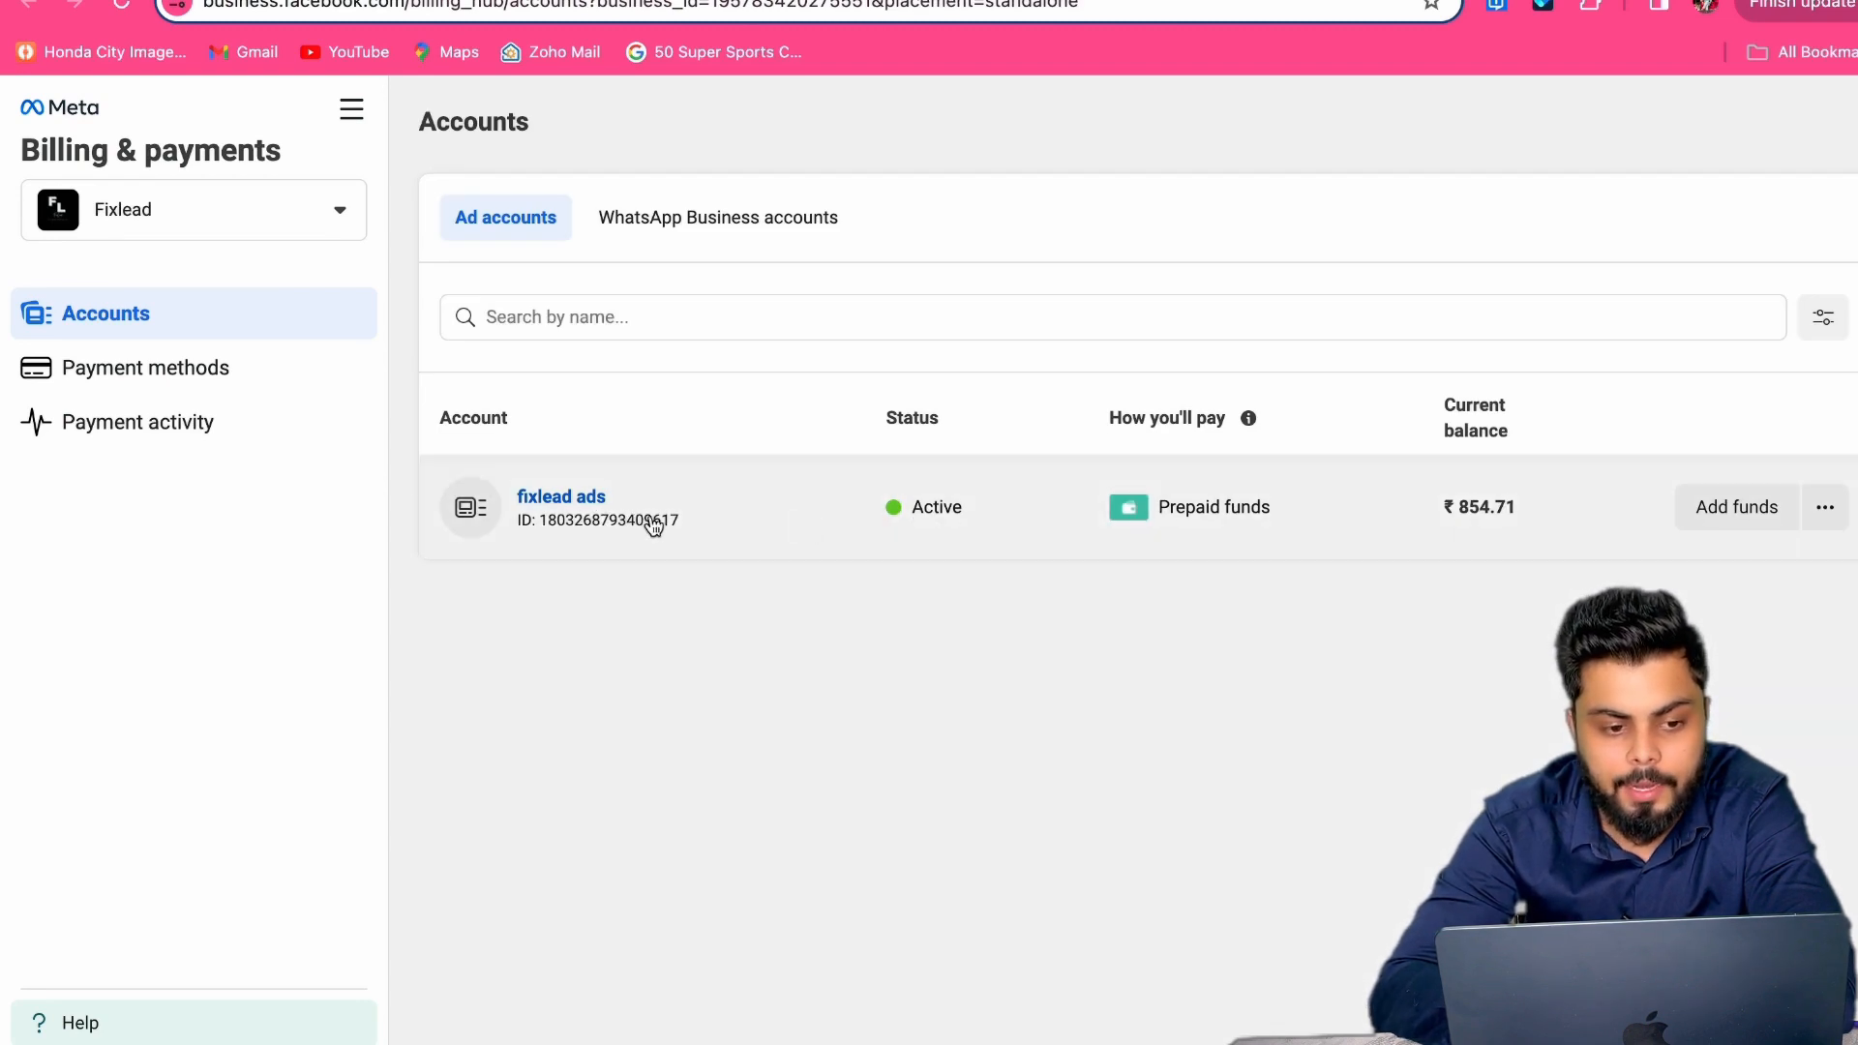
{"action": "left_click", "coordinate": [311, 383]}
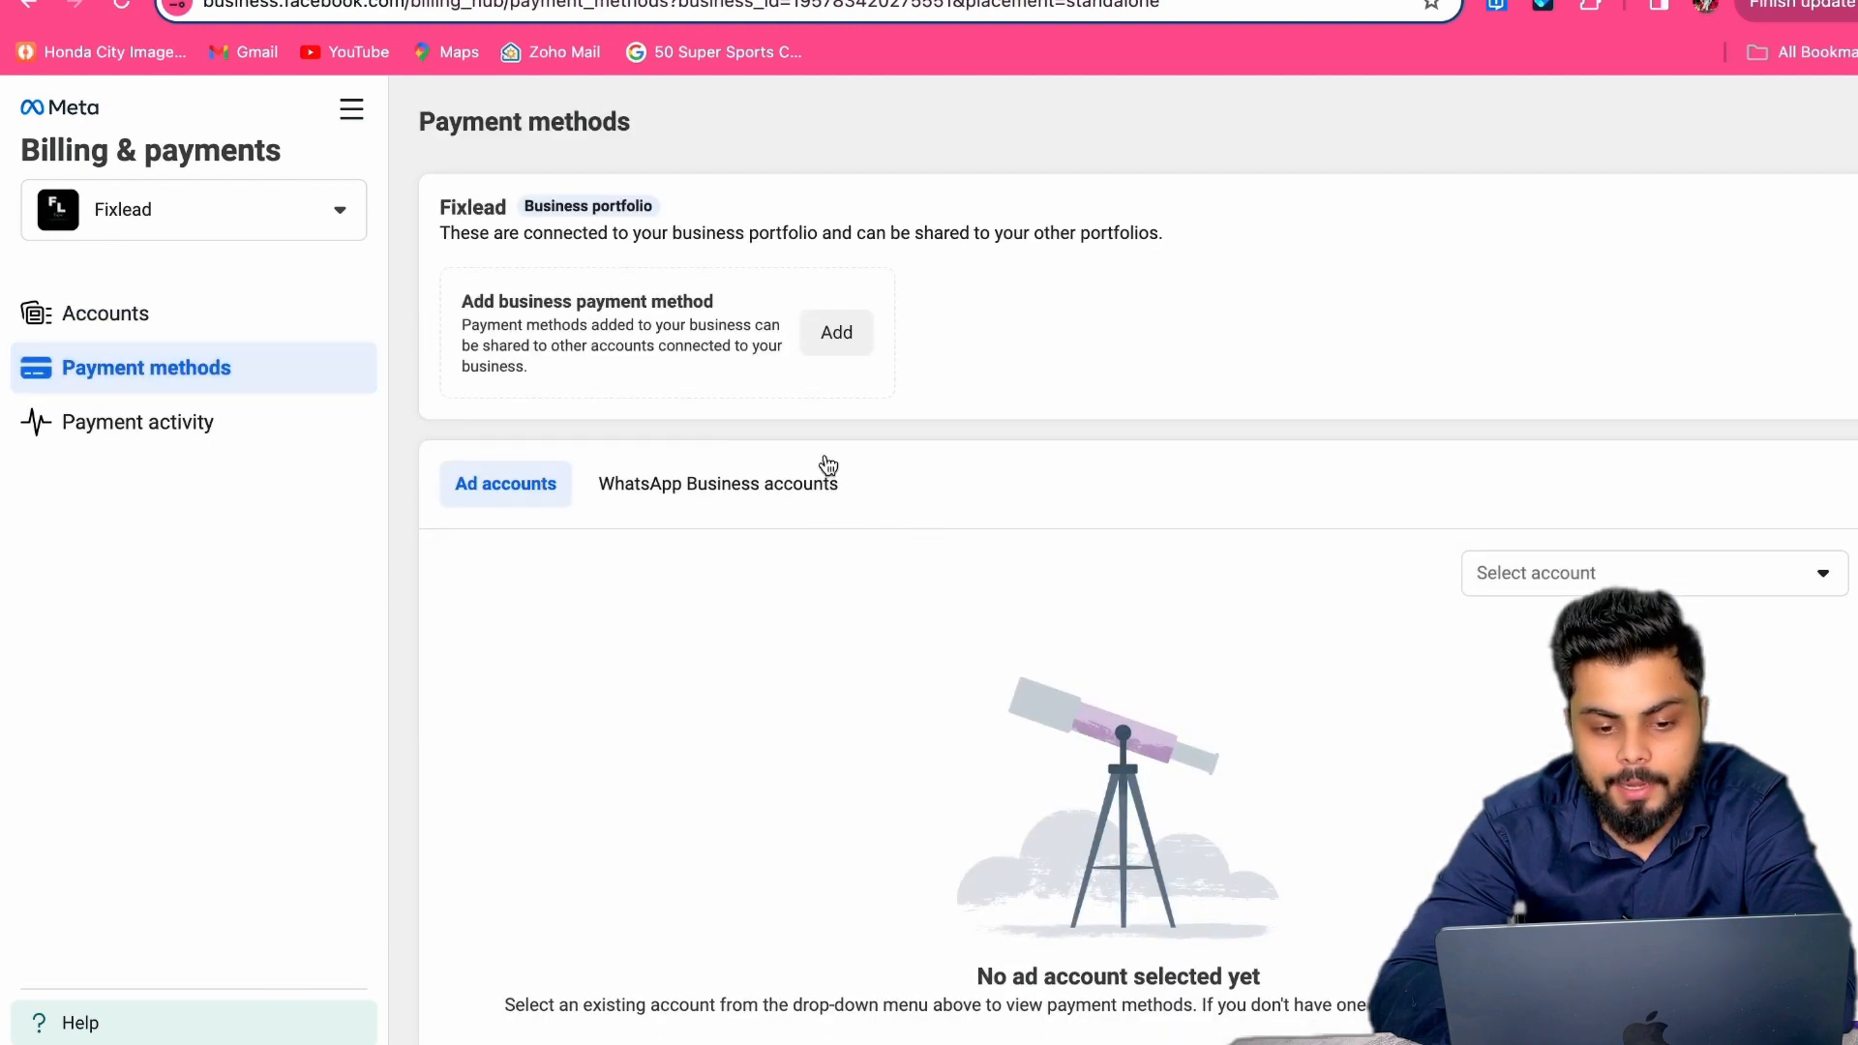
{"action": "left_click", "coordinate": [849, 350]}
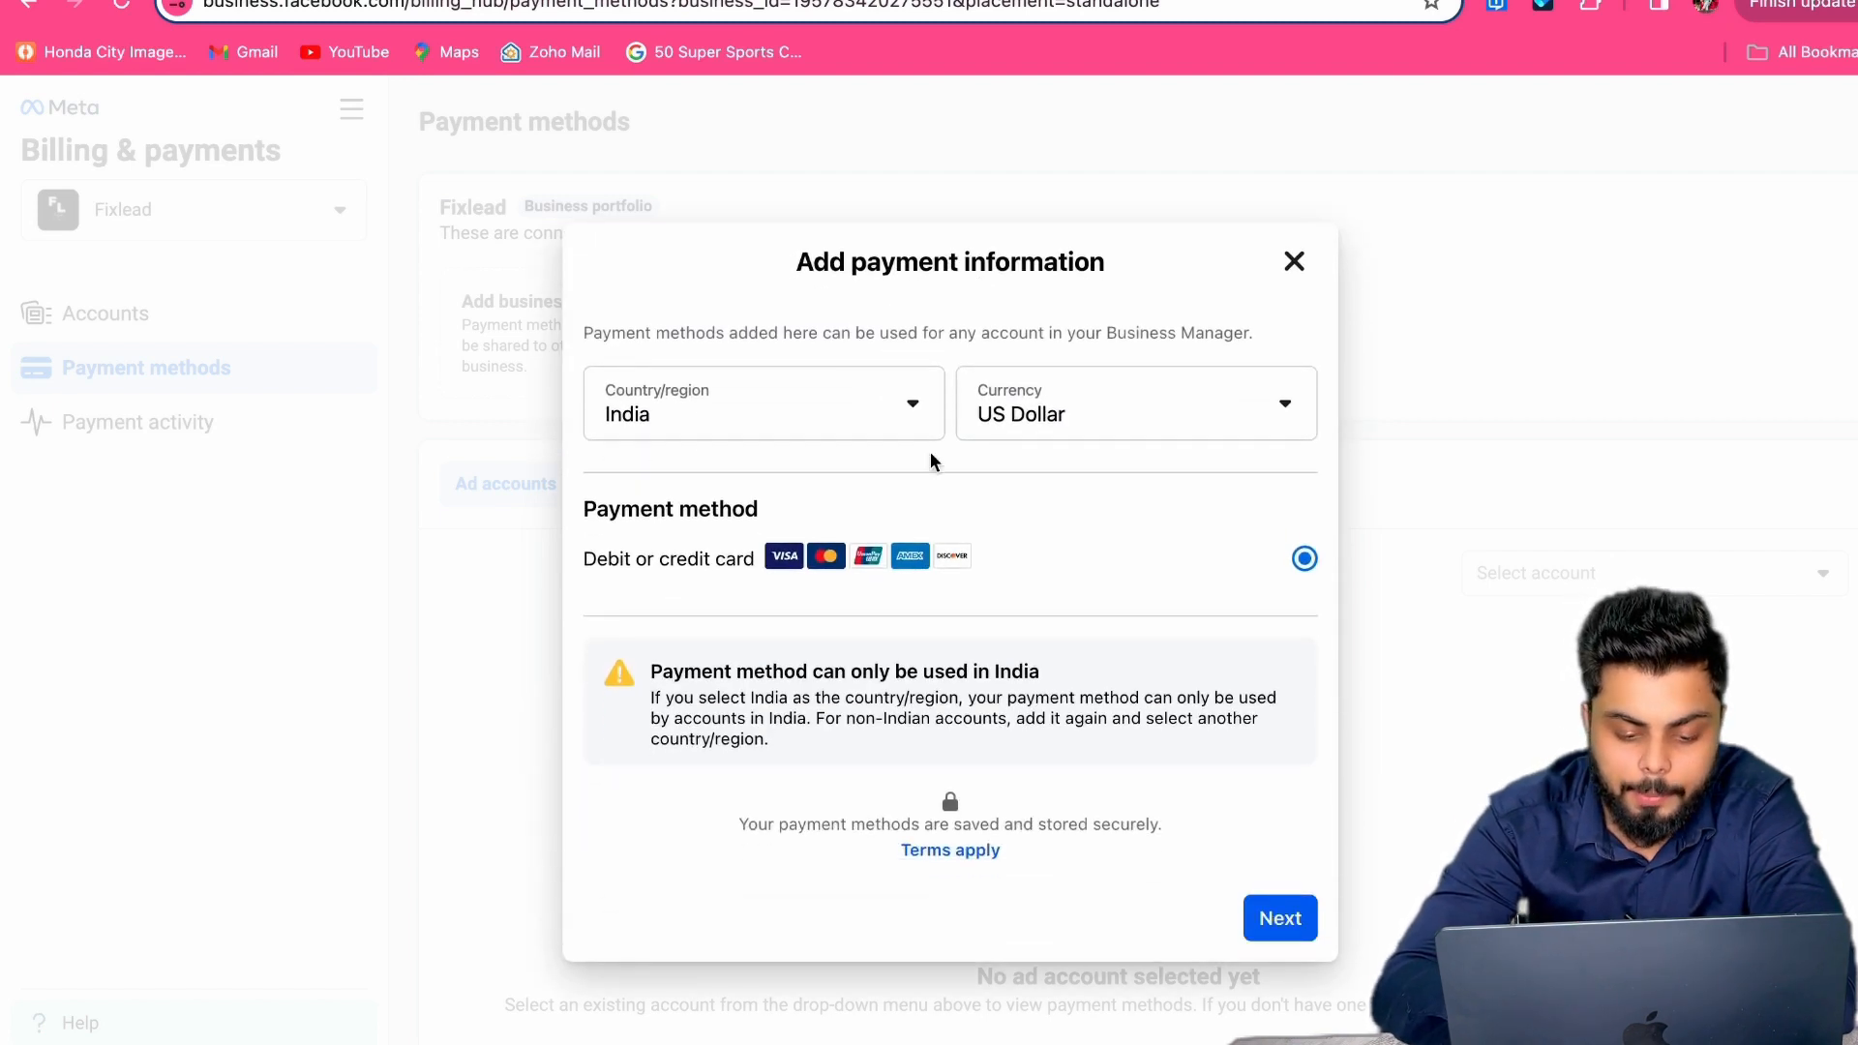
{"action": "left_click", "coordinate": [1141, 416]}
{"action": "left_click", "coordinate": [1165, 513]}
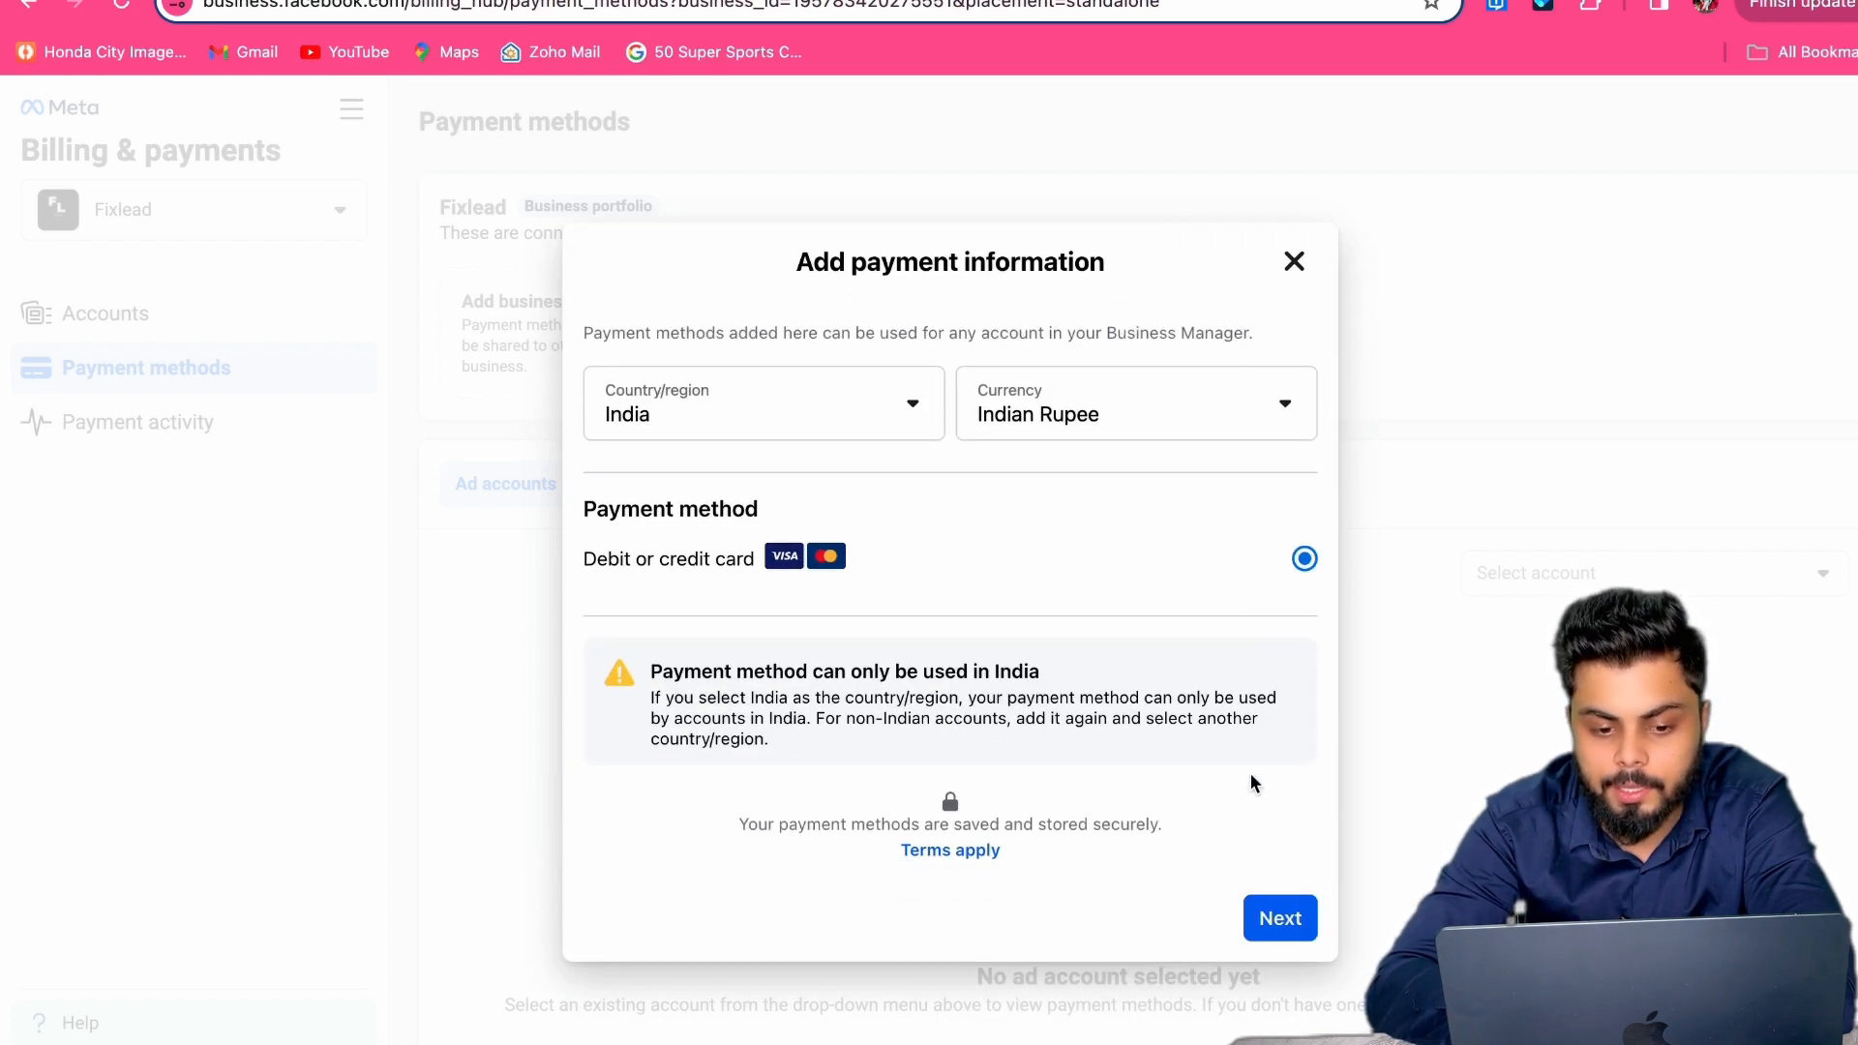
{"action": "left_click", "coordinate": [1295, 263]}
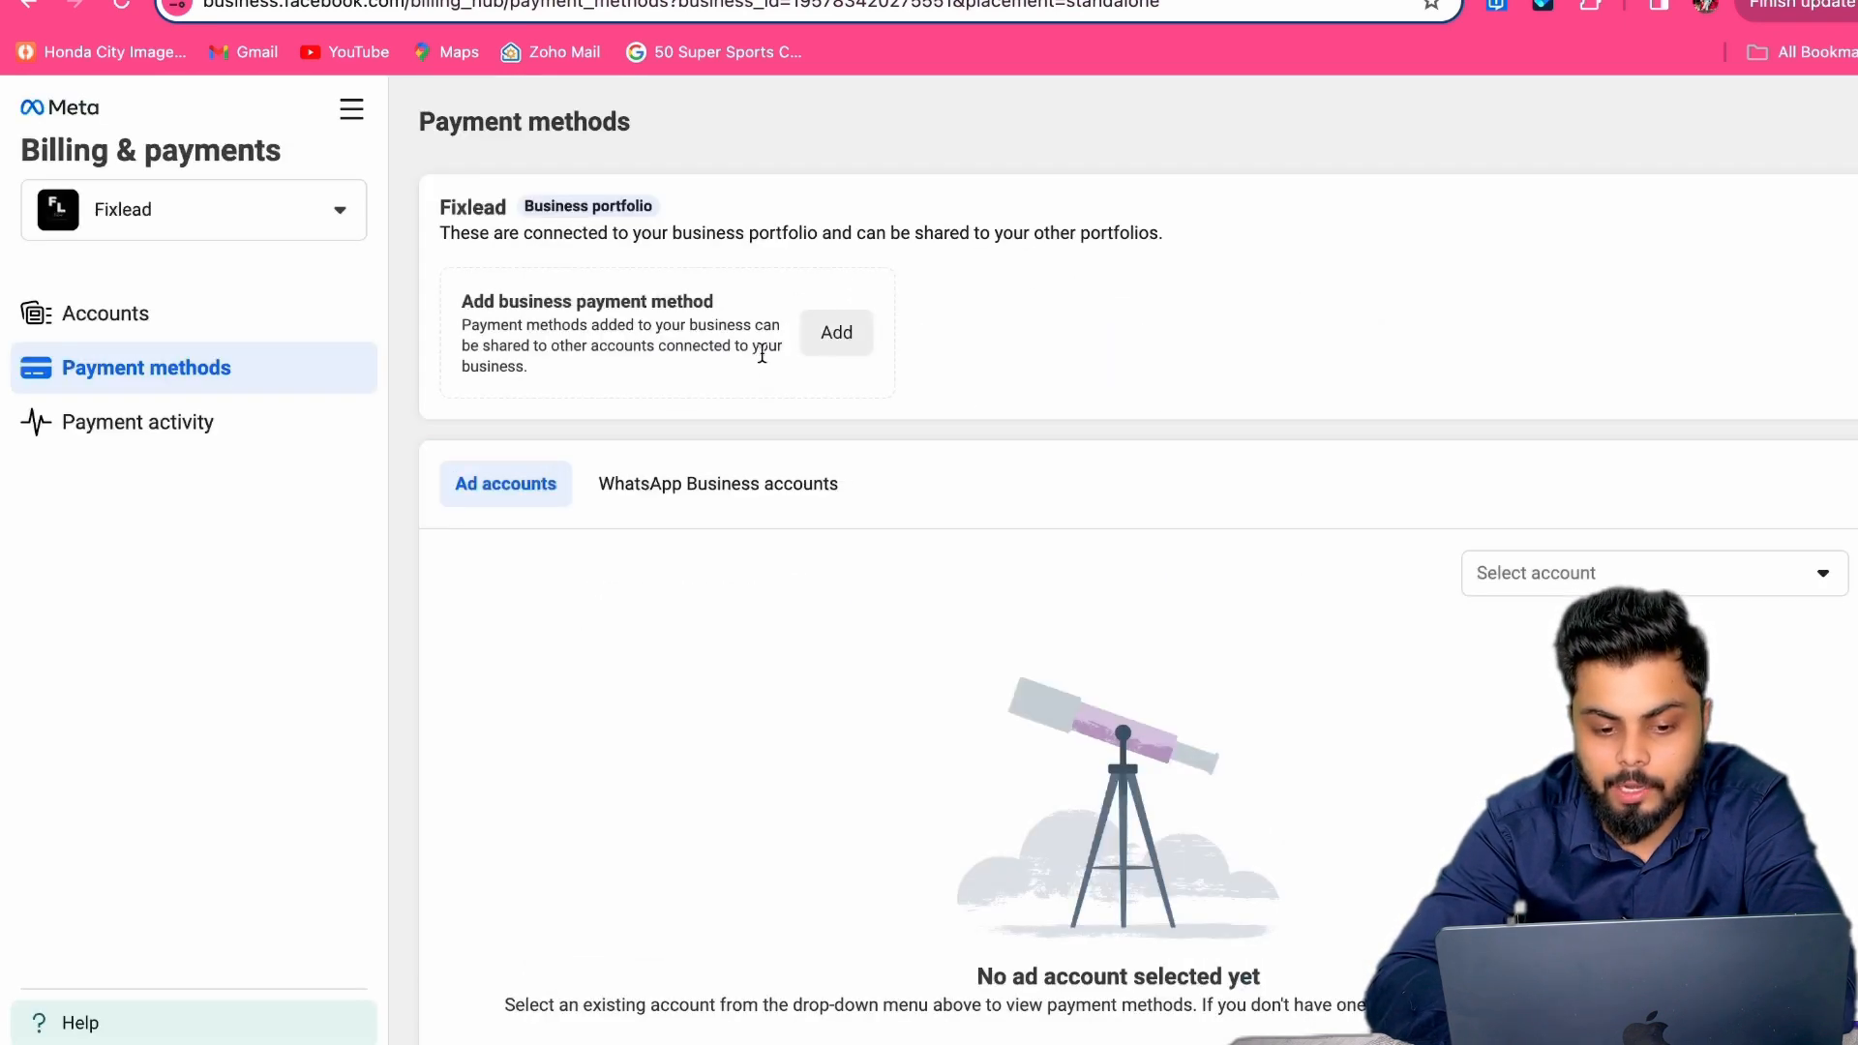
{"action": "left_click", "coordinate": [358, 0]}
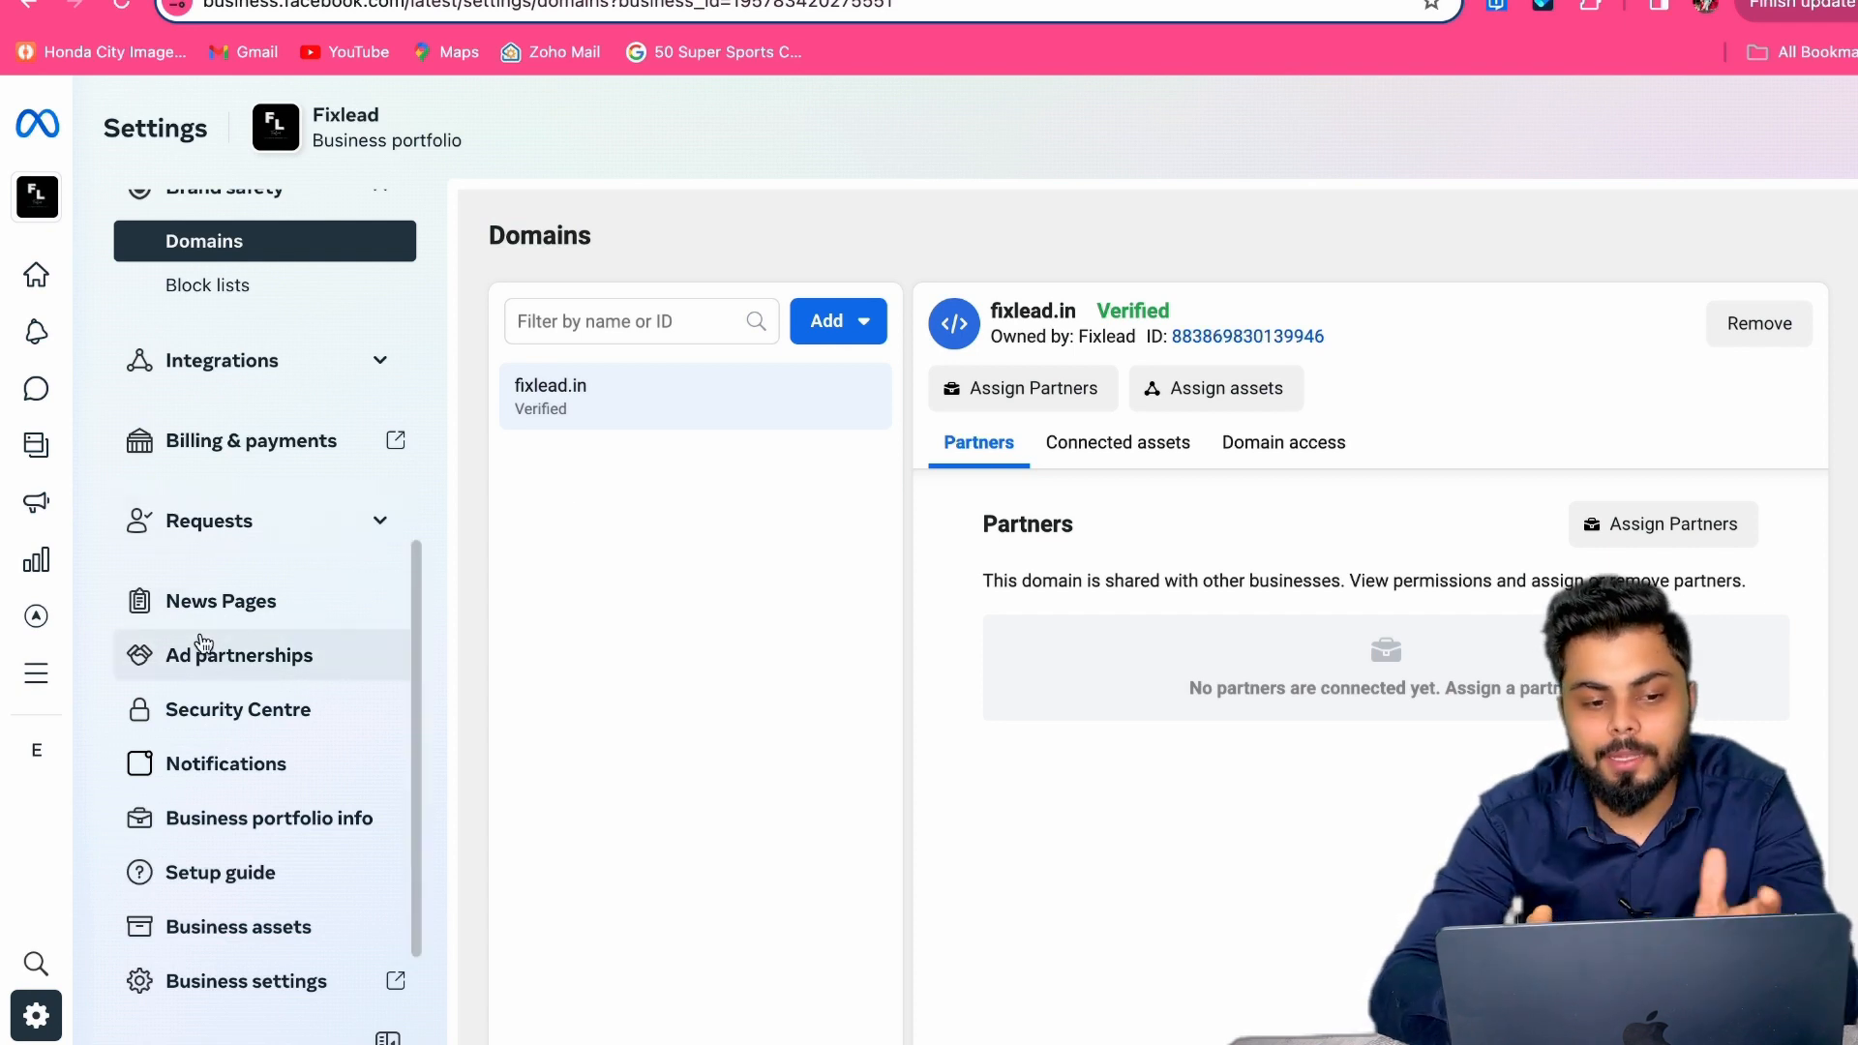
Step: Open the business portfolio info and review the Edit business details form, closing it unchanged
{"action": "scroll", "coordinate": [204, 644], "scroll_direction": "down", "scroll_amount": 2}
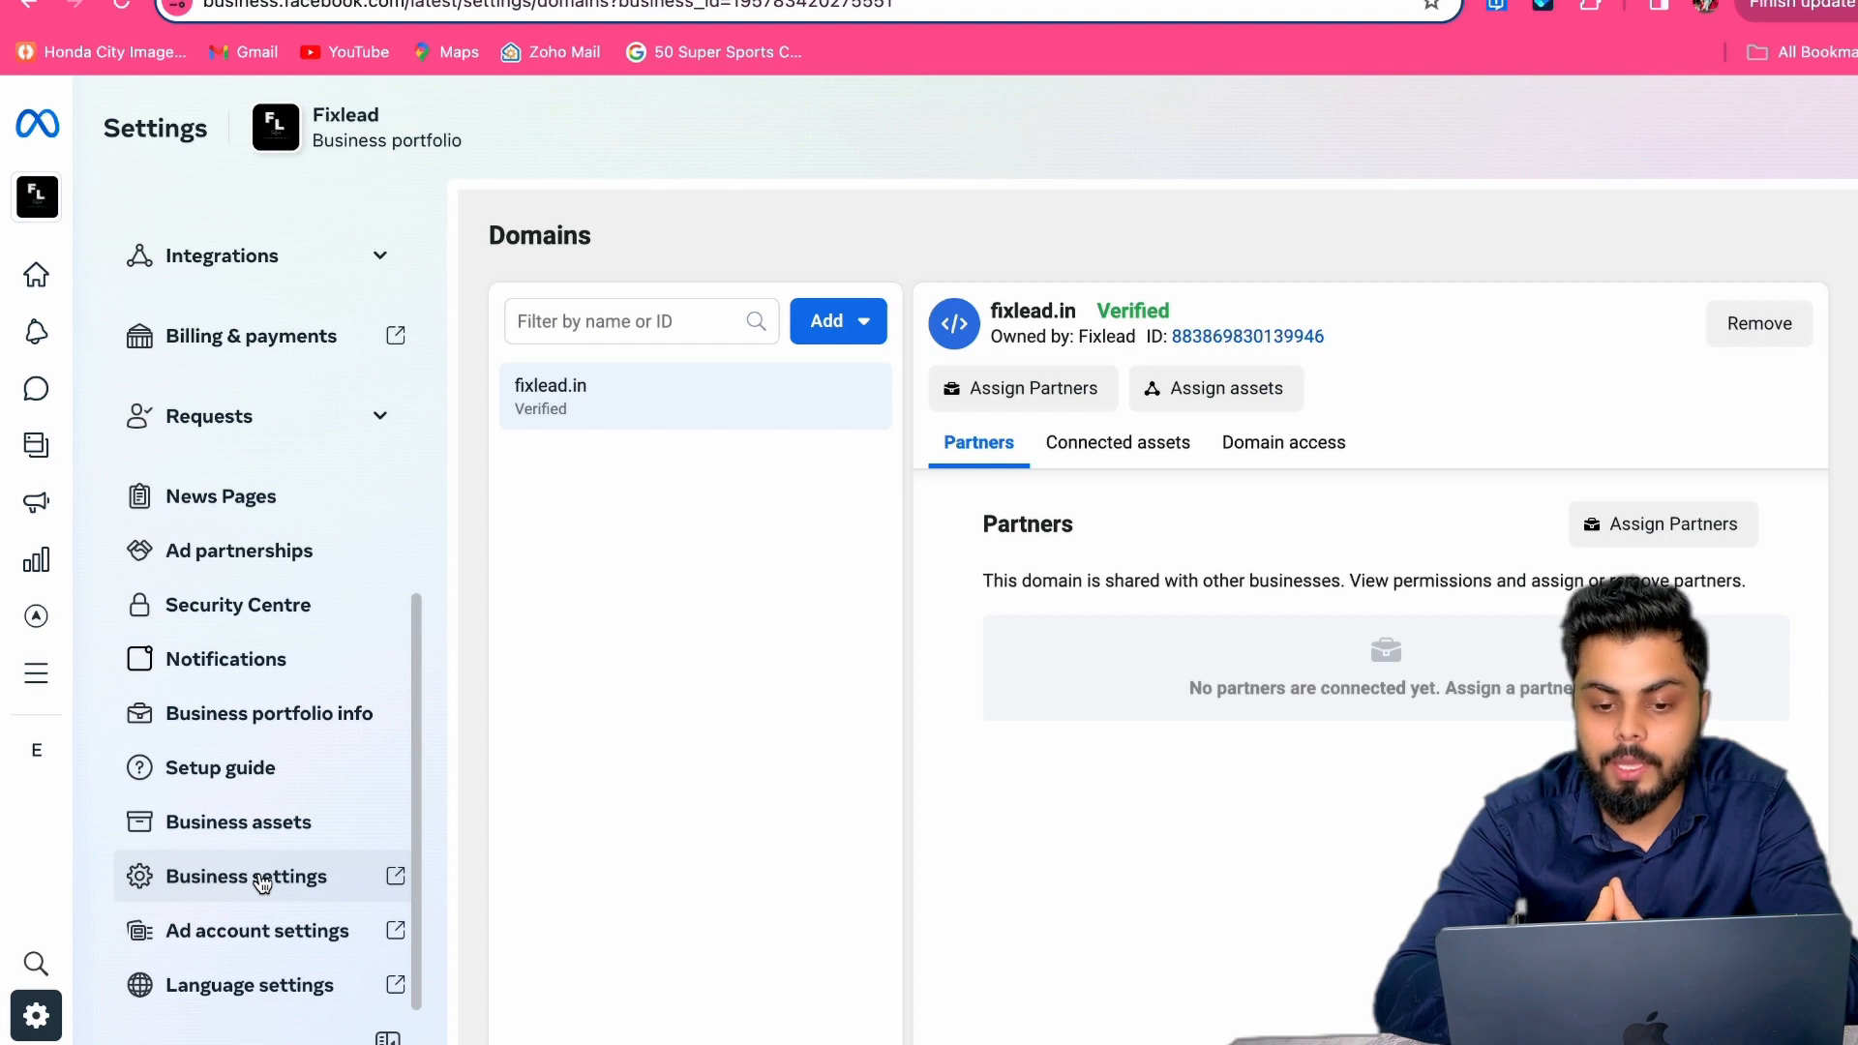
{"action": "scroll", "coordinate": [281, 900], "scroll_direction": "up", "scroll_amount": 5}
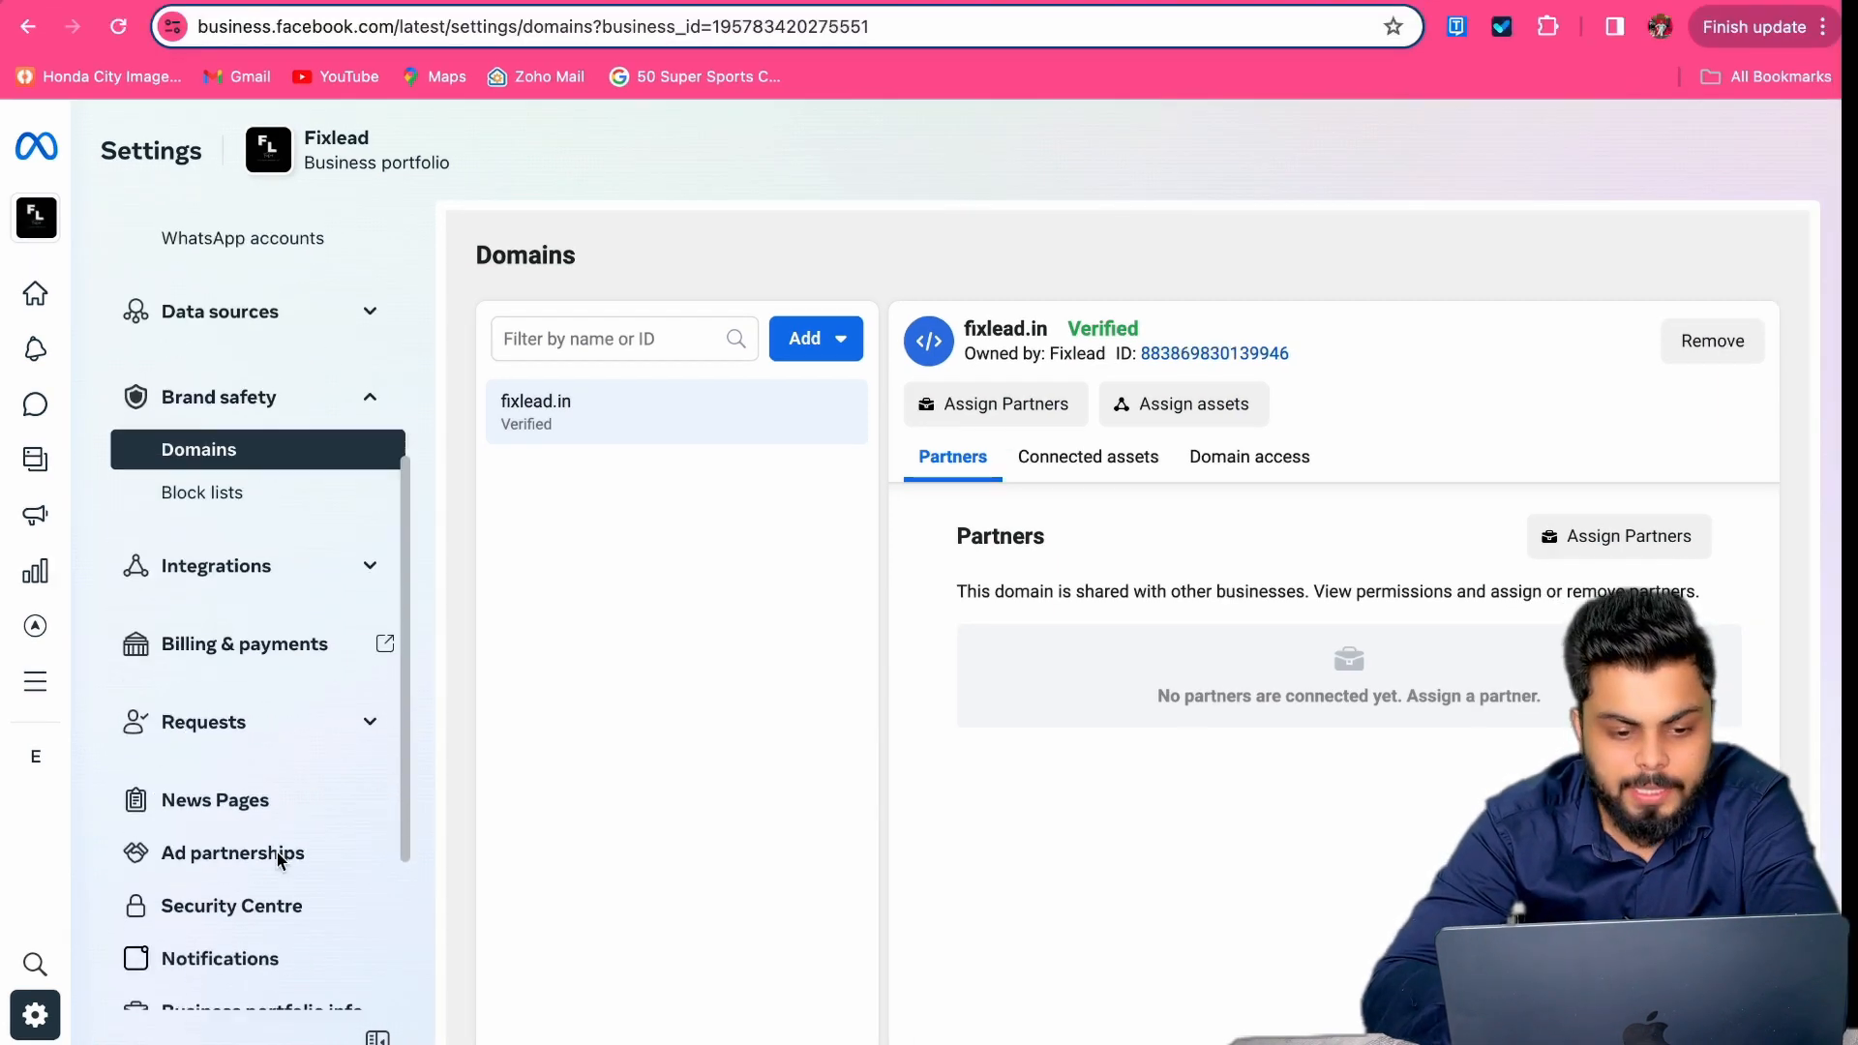
{"action": "scroll", "coordinate": [276, 859], "scroll_direction": "down", "scroll_amount": 4}
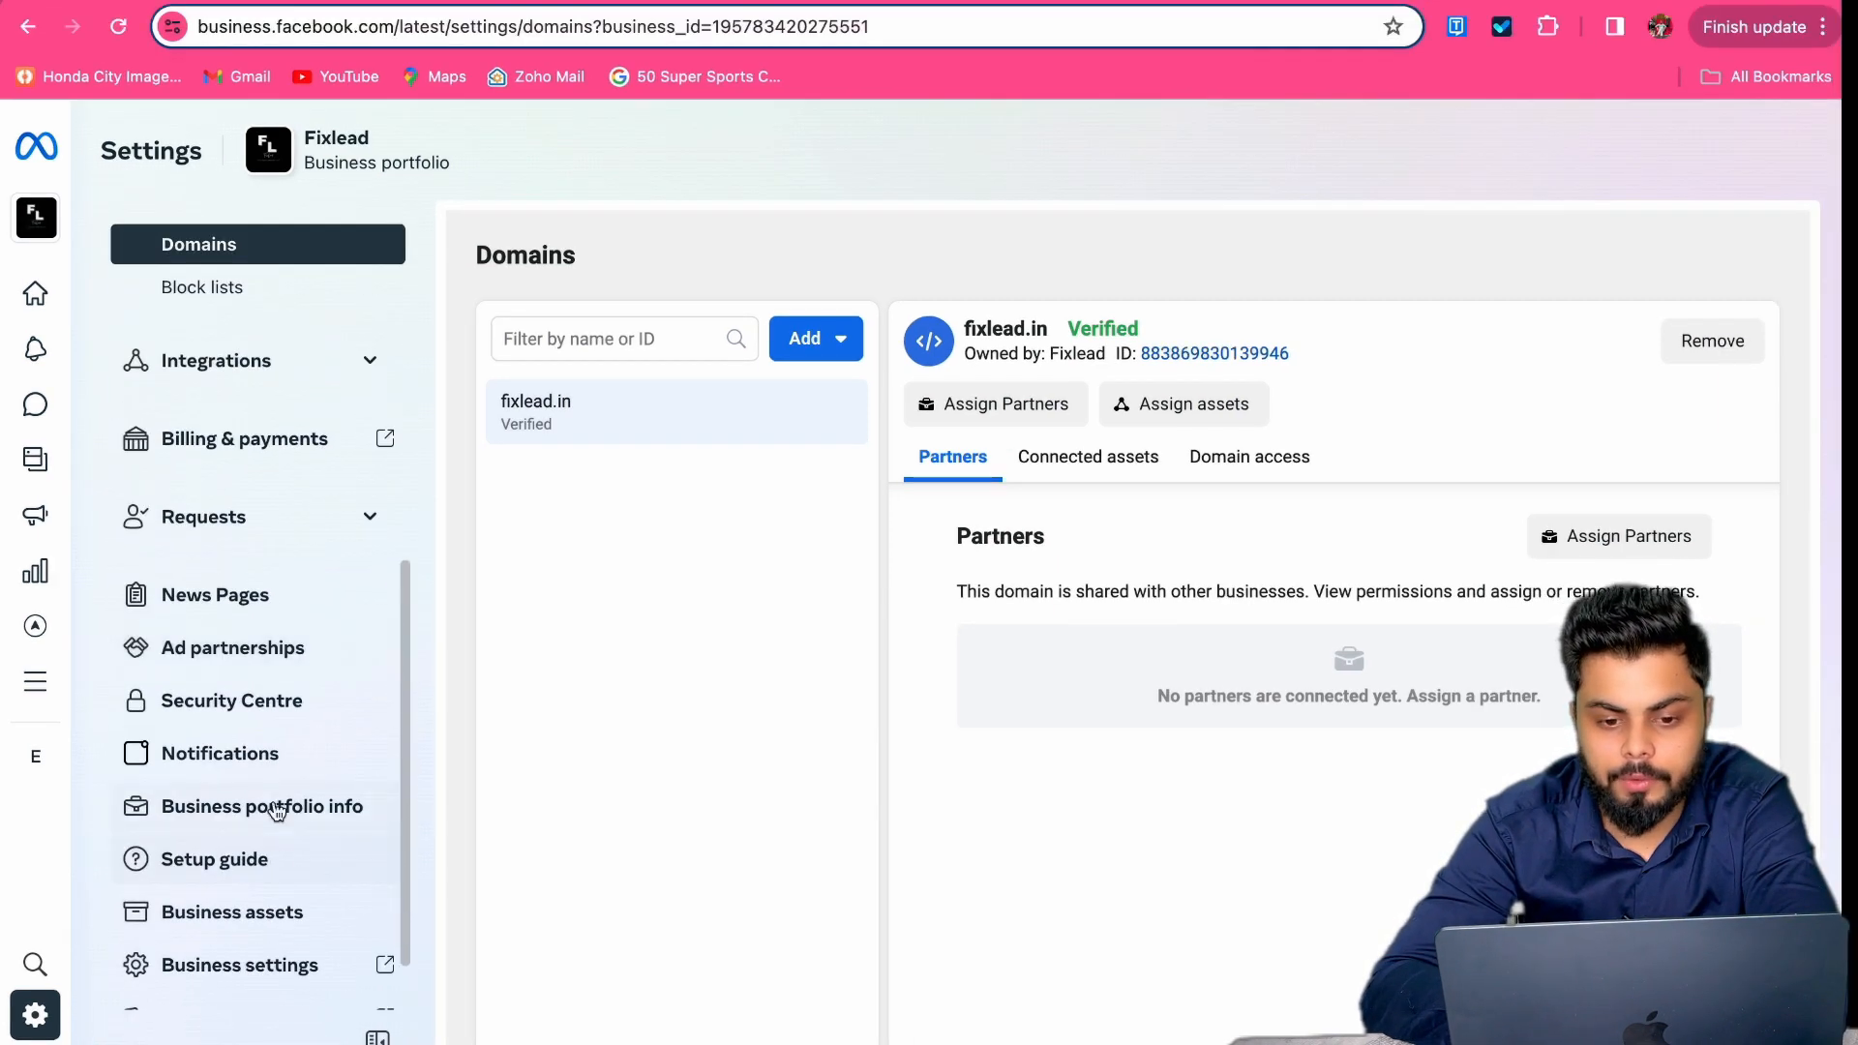
{"action": "left_click", "coordinate": [277, 809]}
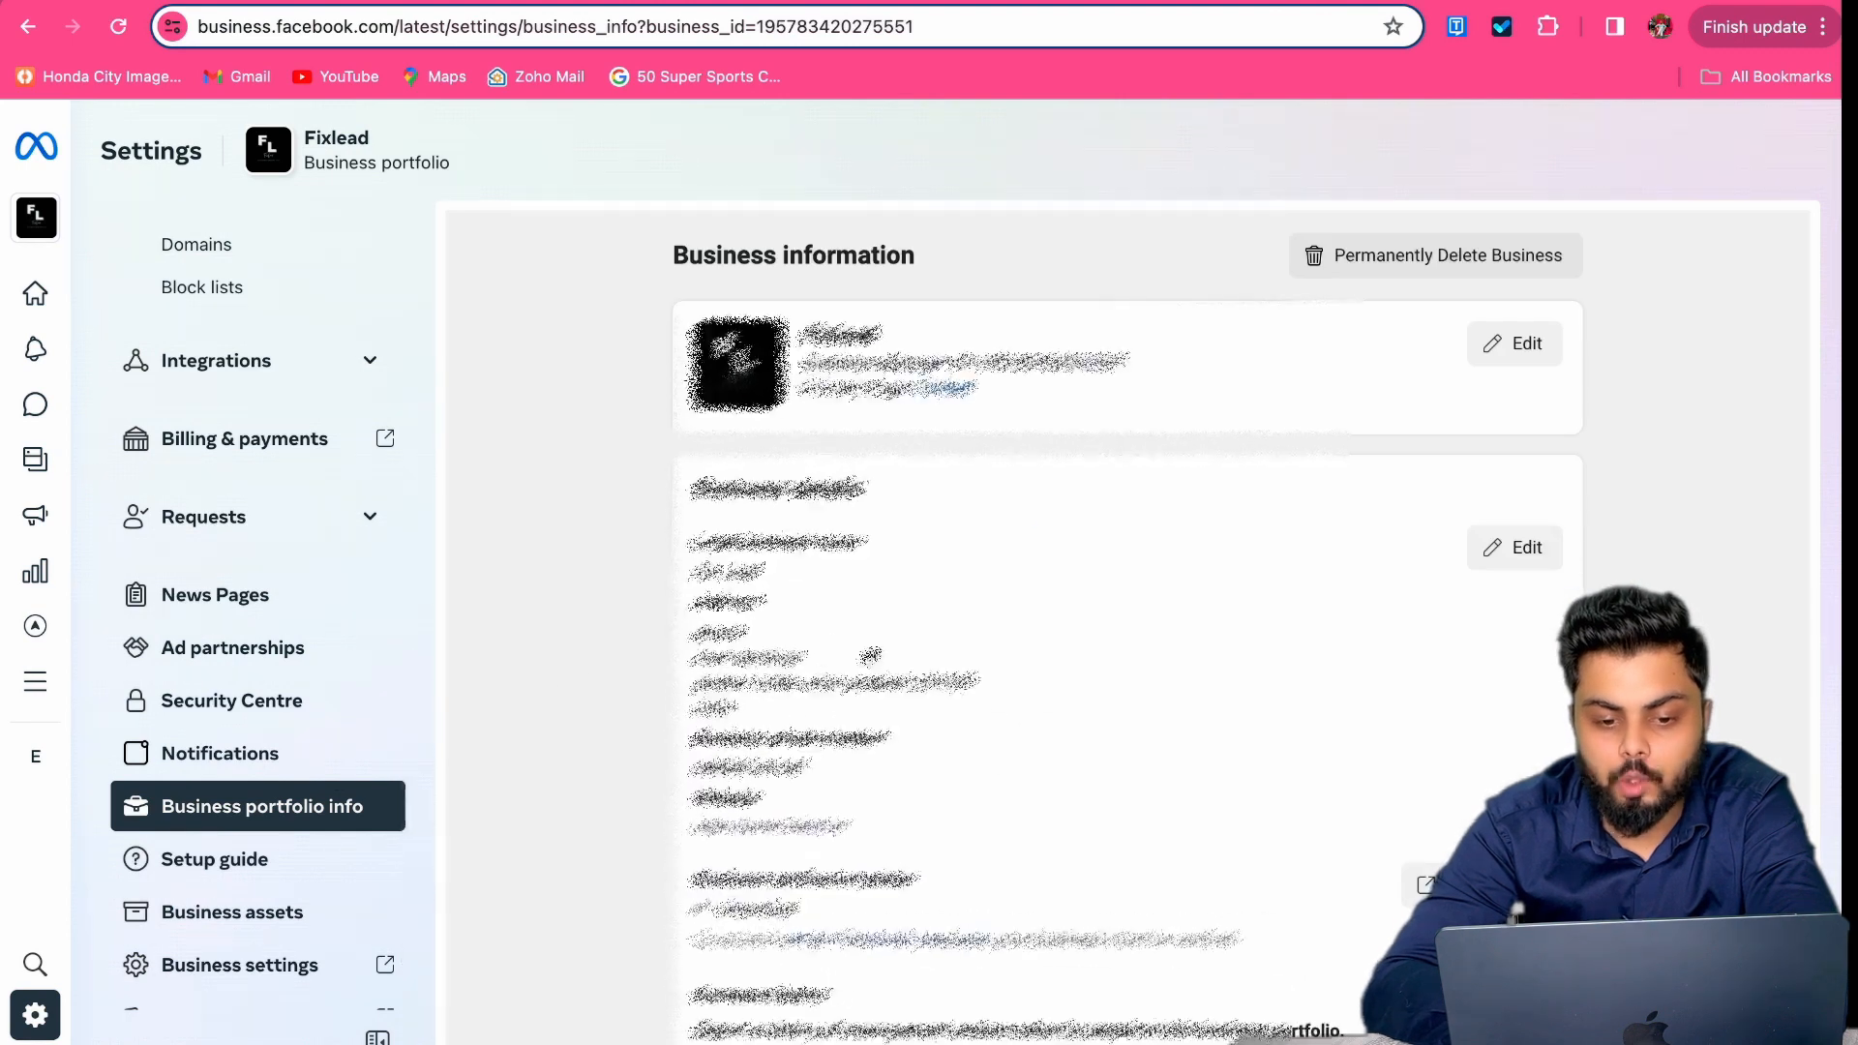
{"action": "scroll", "coordinate": [1538, 406], "scroll_direction": "down", "scroll_amount": 2}
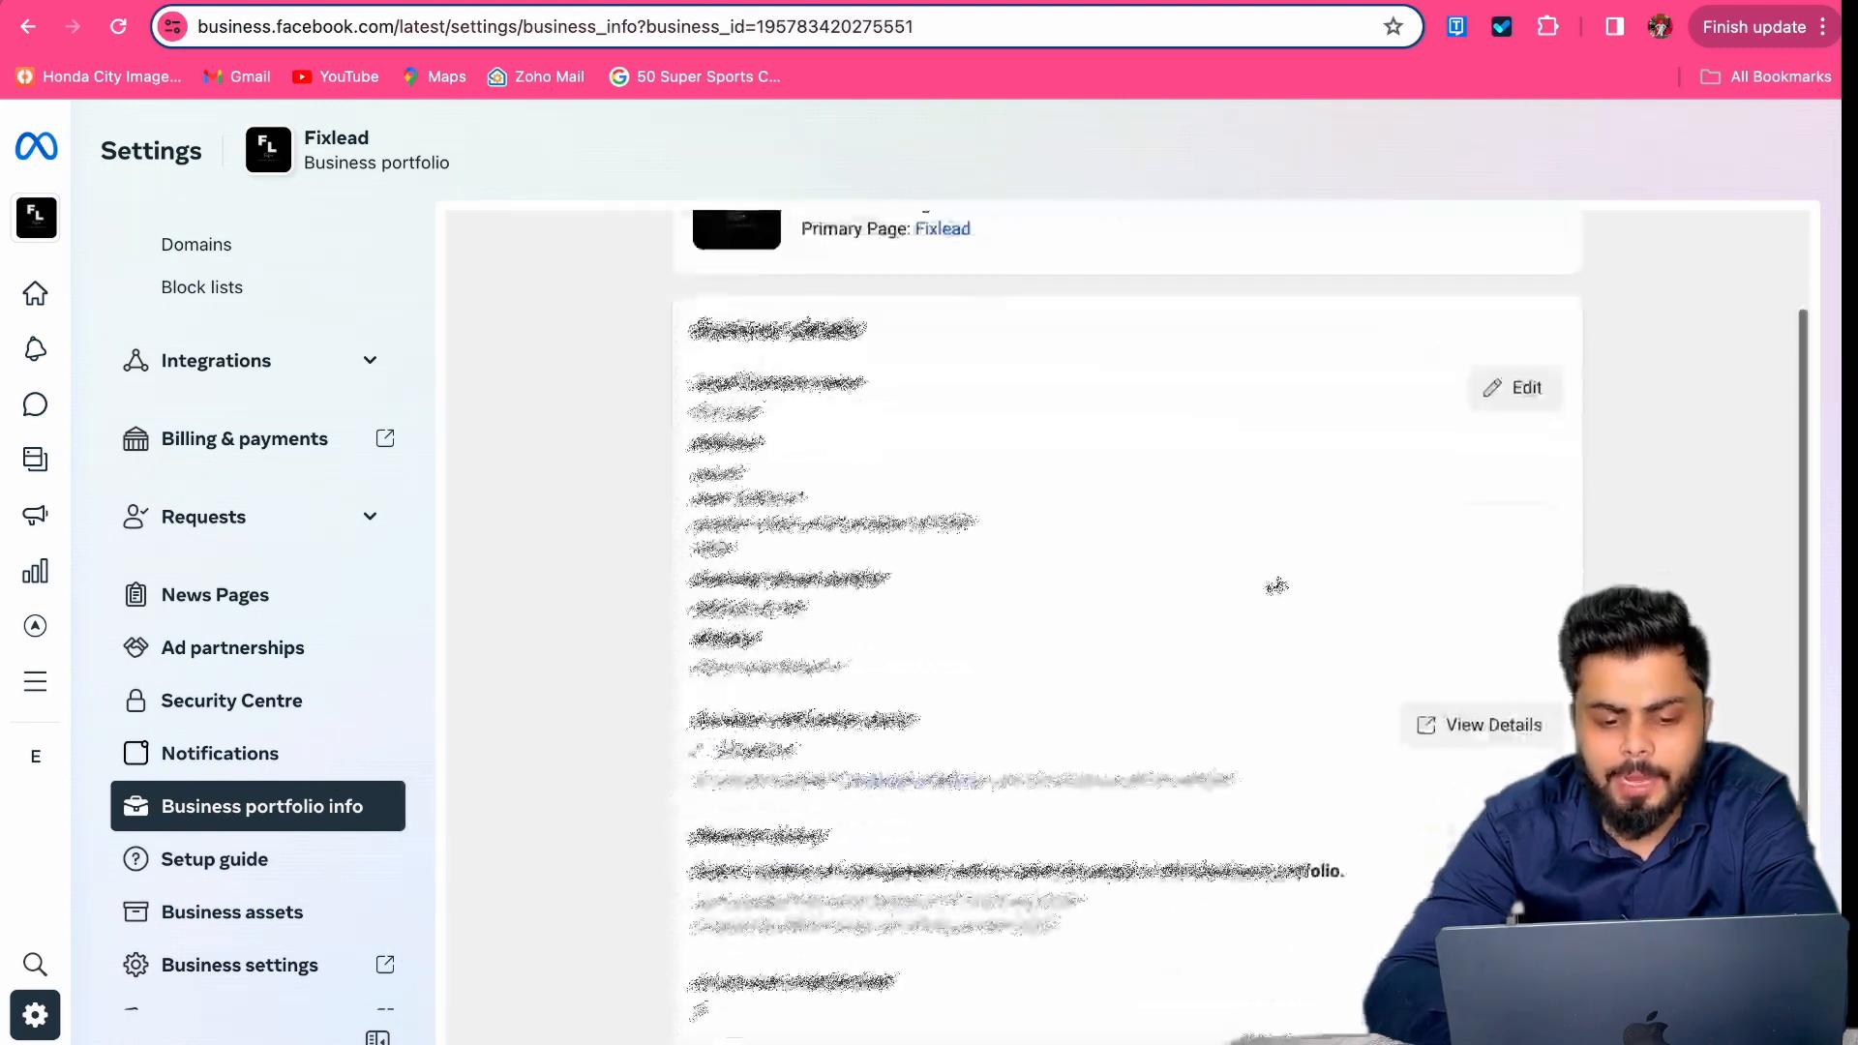
{"action": "left_click", "coordinate": [1536, 401]}
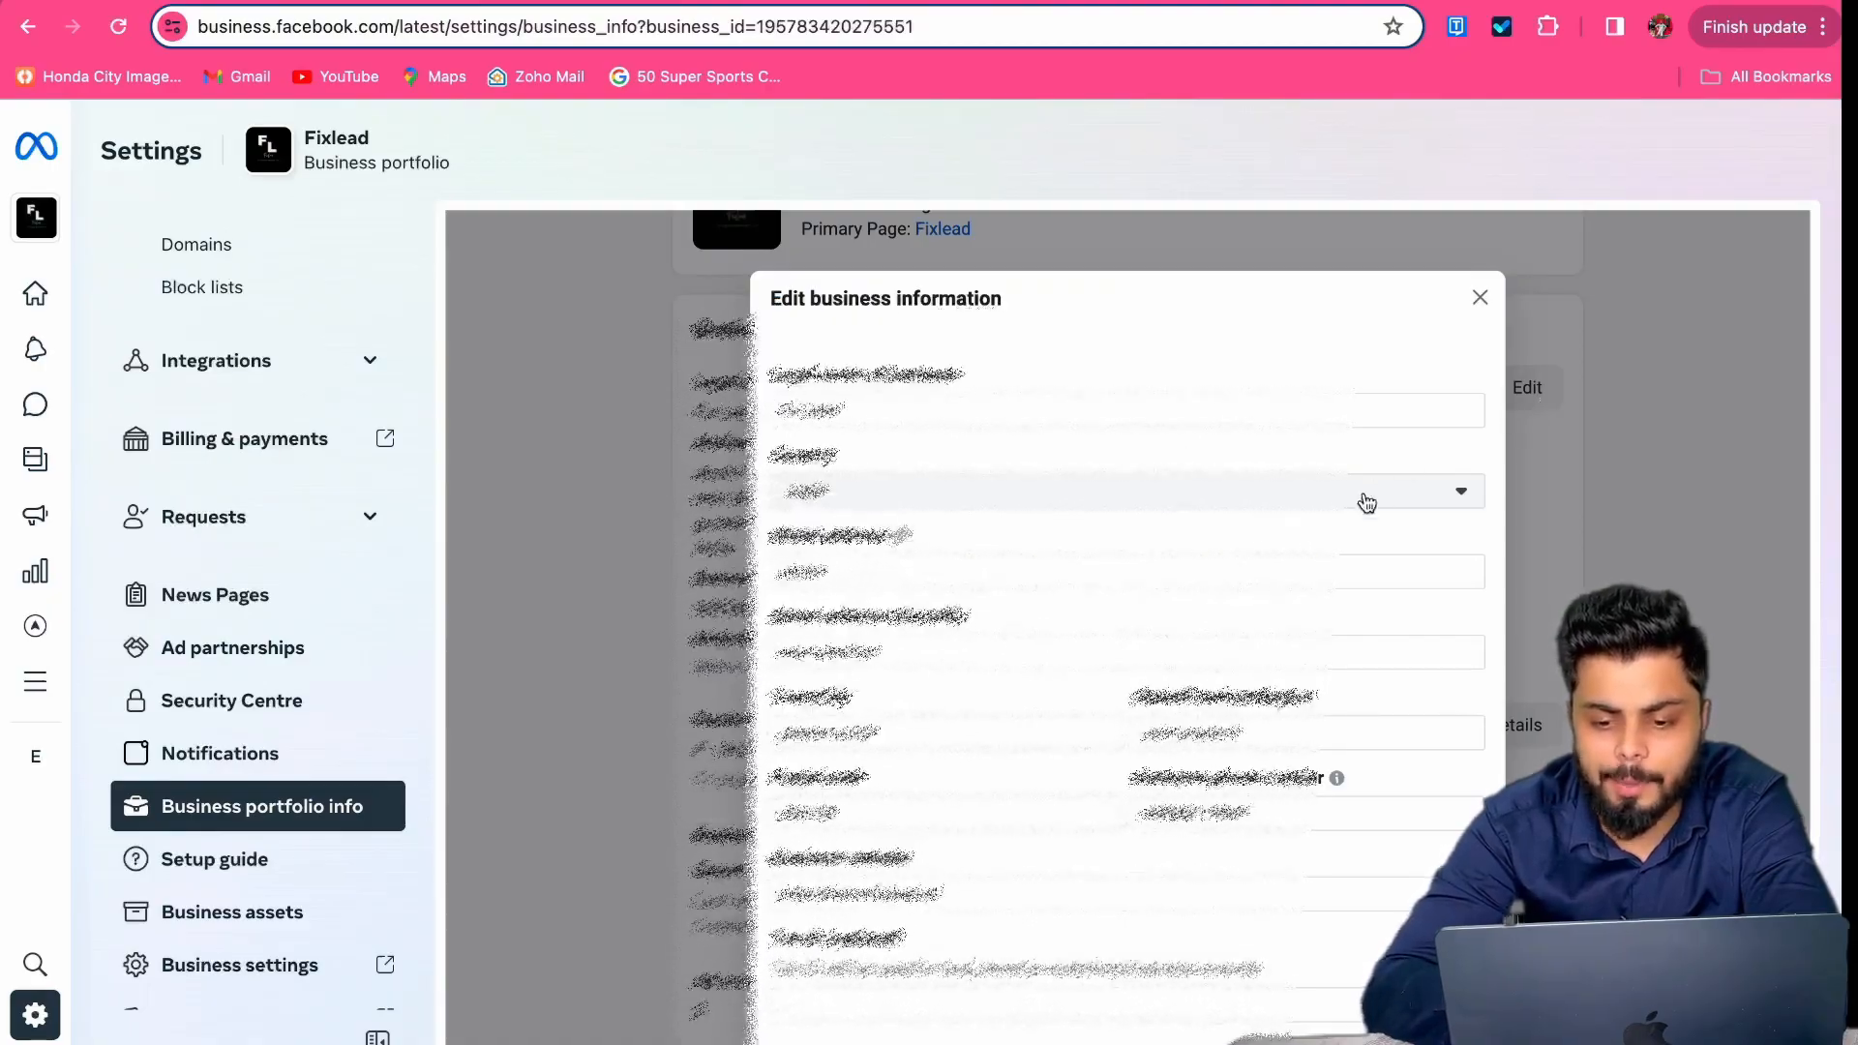
{"action": "scroll", "coordinate": [1366, 501], "scroll_direction": "down", "scroll_amount": 1}
{"action": "scroll", "coordinate": [1366, 501], "scroll_direction": "down", "scroll_amount": 2}
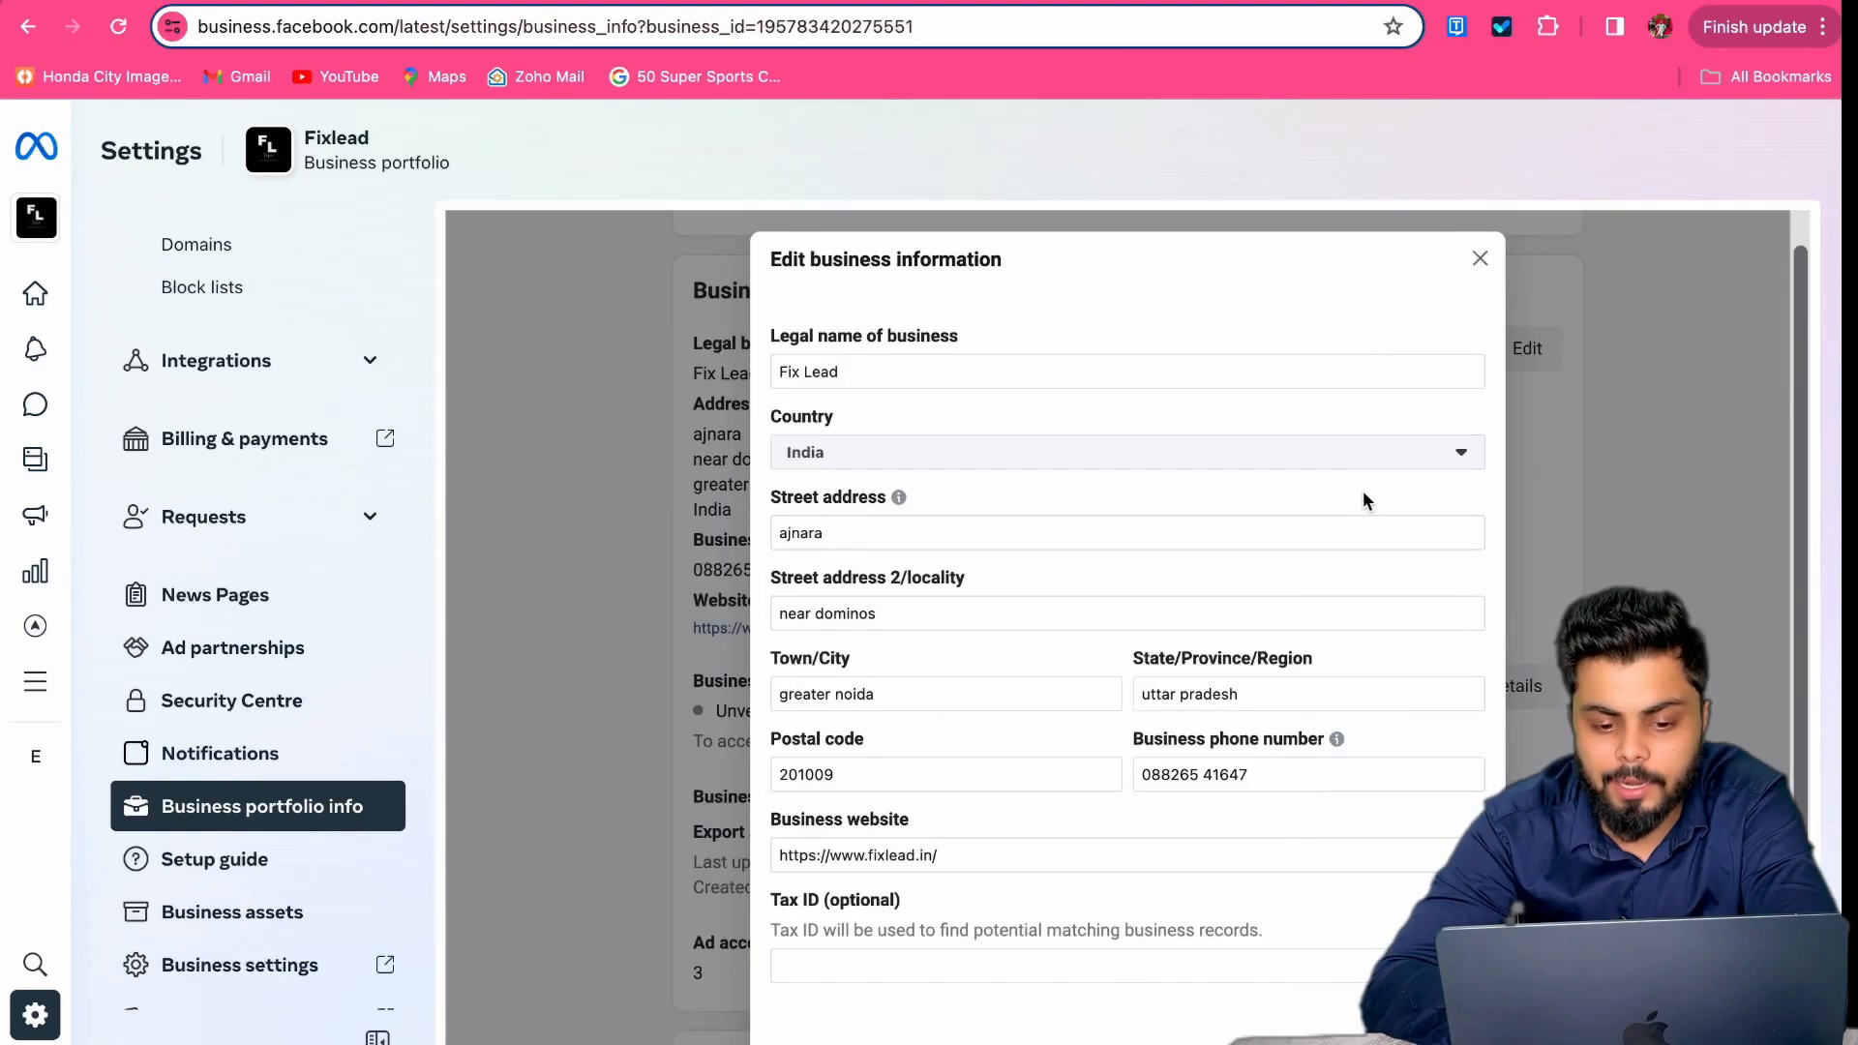
{"action": "key", "text": "Escape"}
Step: Look over the portfolio info page, then go to Business assets
{"action": "scroll", "coordinate": [1000, 469], "scroll_direction": "up", "scroll_amount": 3}
{"action": "scroll", "coordinate": [1001, 468], "scroll_direction": "down", "scroll_amount": 3}
{"action": "scroll", "coordinate": [1001, 468], "scroll_direction": "down", "scroll_amount": 4}
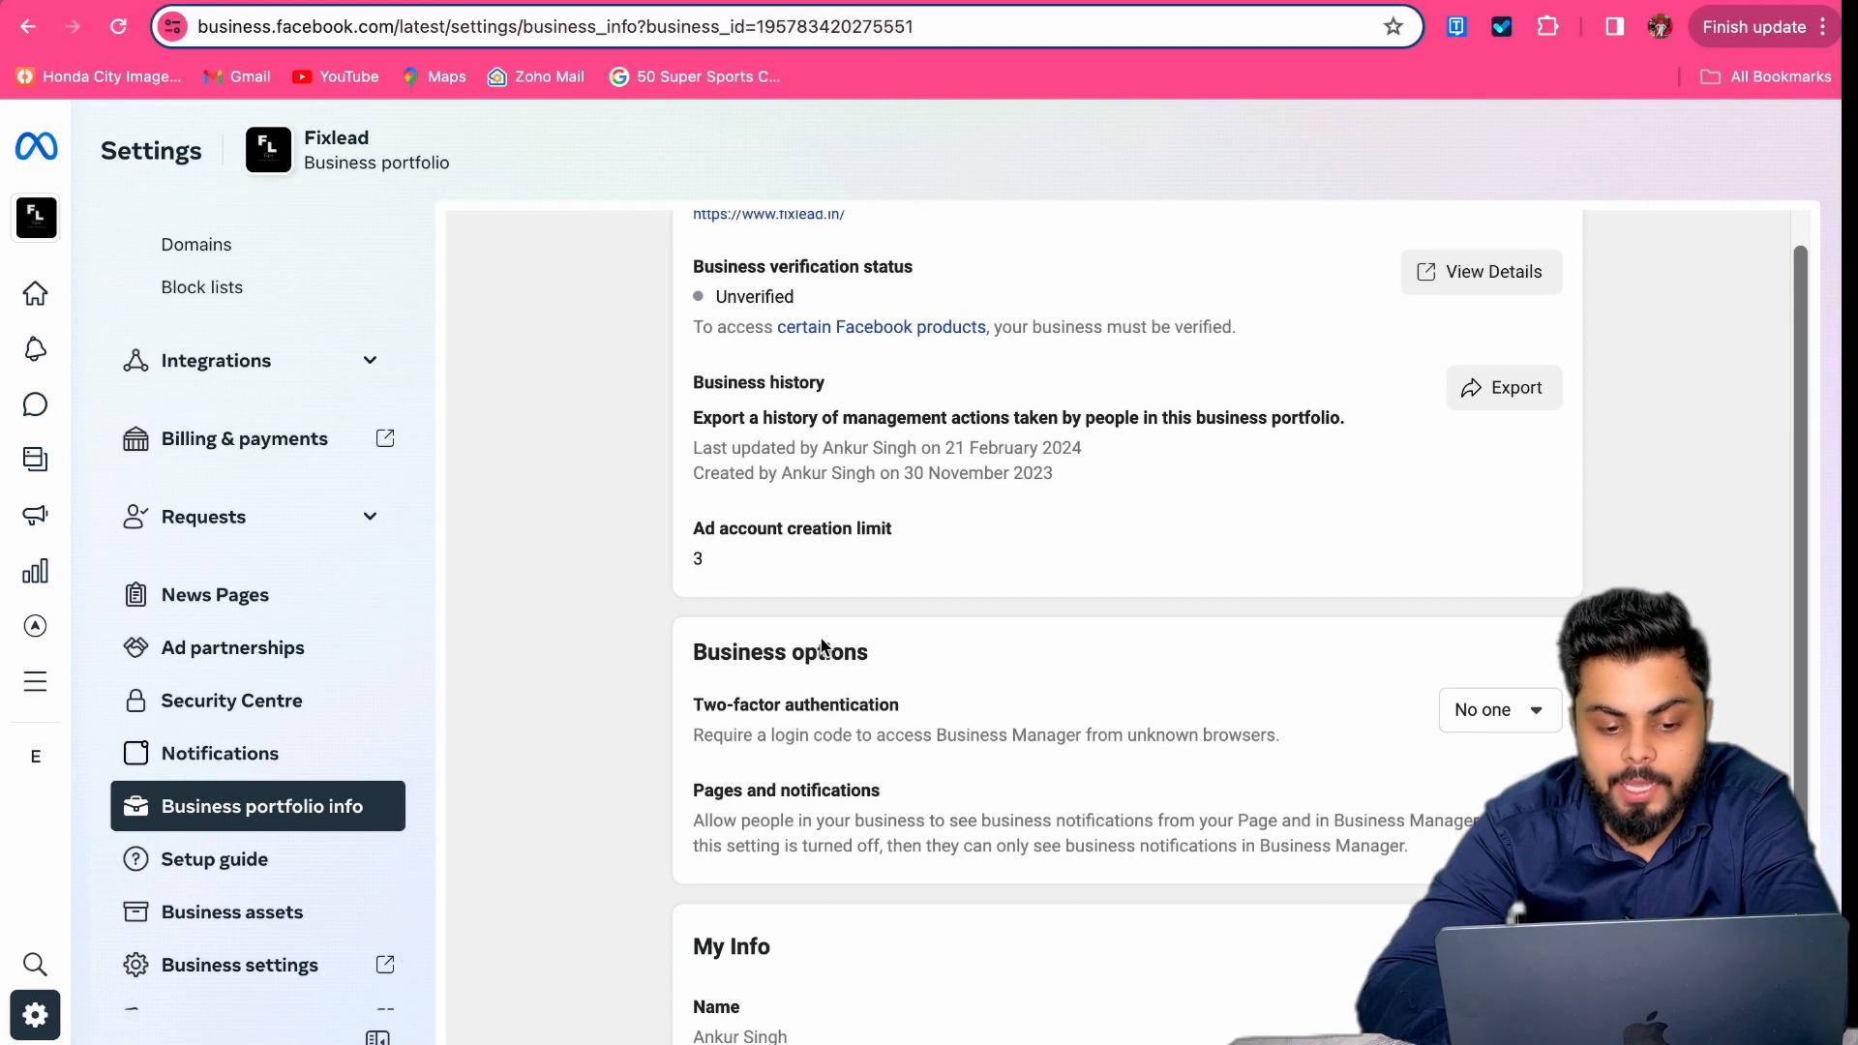
{"action": "scroll", "coordinate": [824, 647], "scroll_direction": "down", "scroll_amount": 2}
{"action": "scroll", "coordinate": [823, 646], "scroll_direction": "up", "scroll_amount": 7}
{"action": "scroll", "coordinate": [249, 539], "scroll_direction": "up", "scroll_amount": 3}
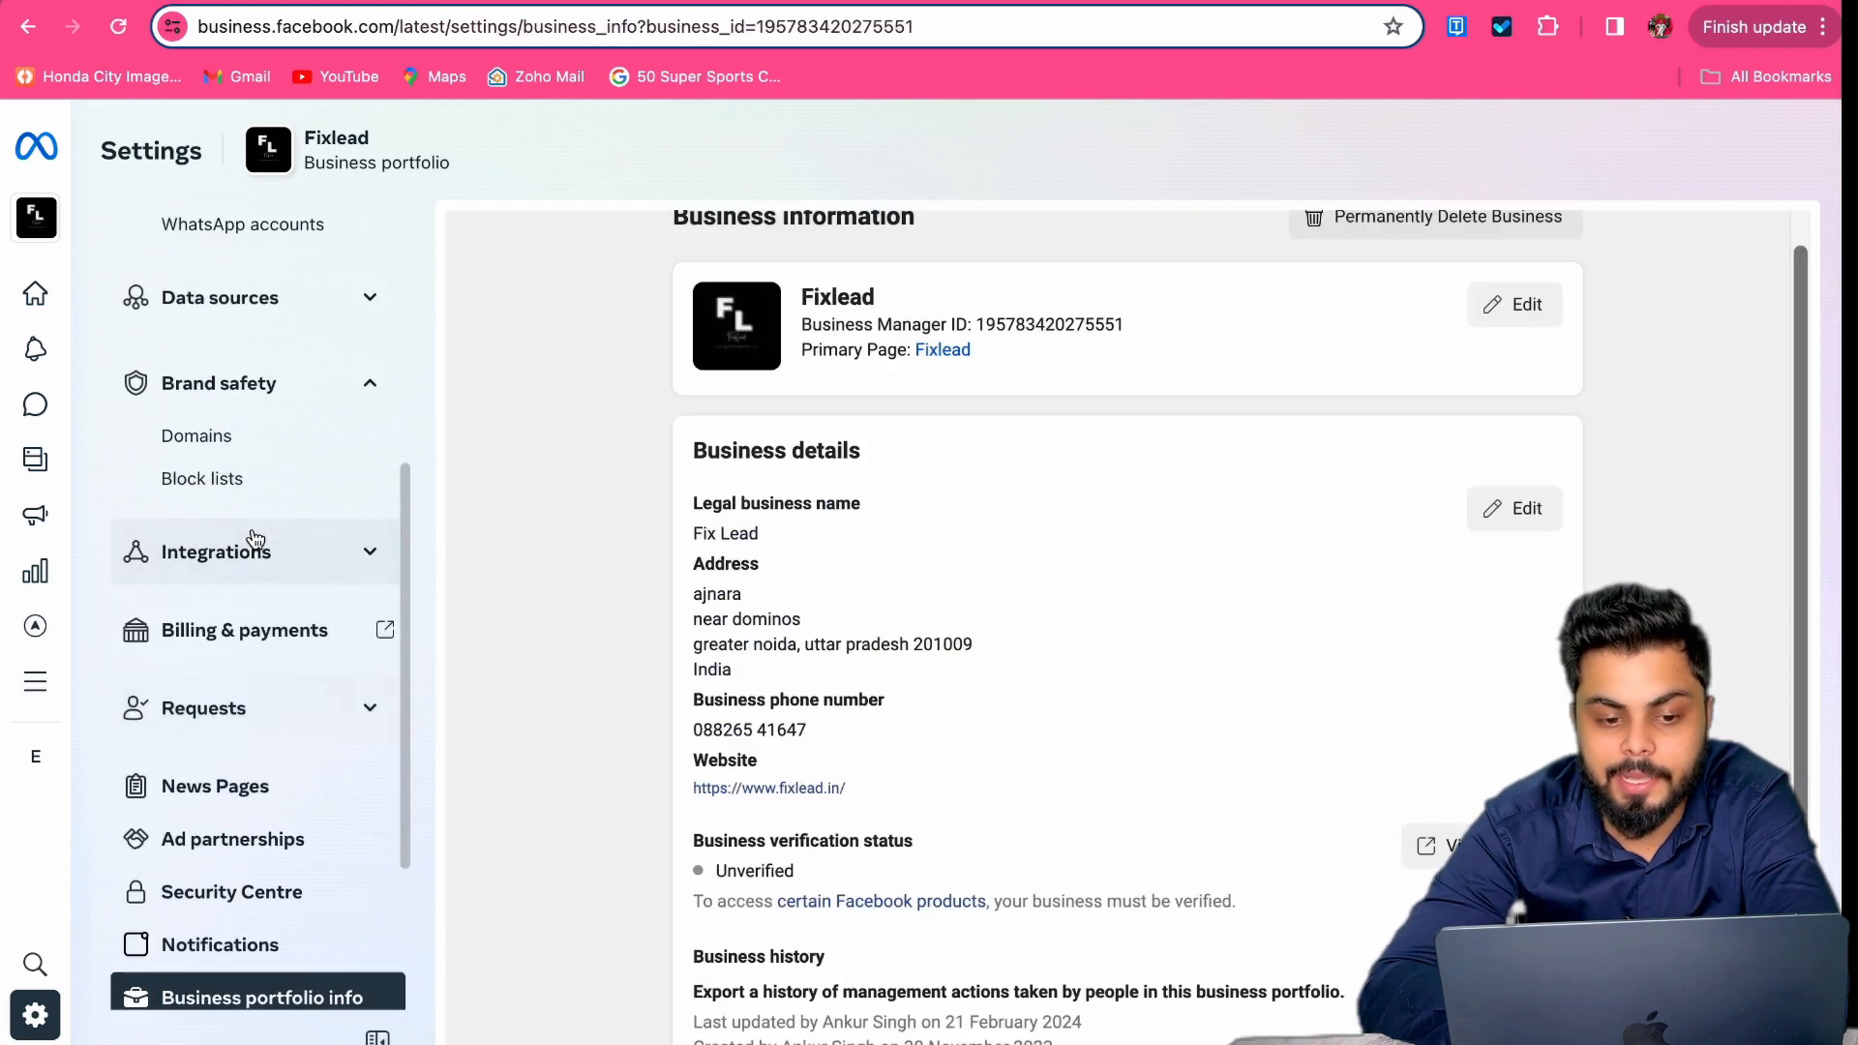
{"action": "scroll", "coordinate": [255, 539], "scroll_direction": "up", "scroll_amount": 1}
{"action": "scroll", "coordinate": [256, 539], "scroll_direction": "down", "scroll_amount": 5}
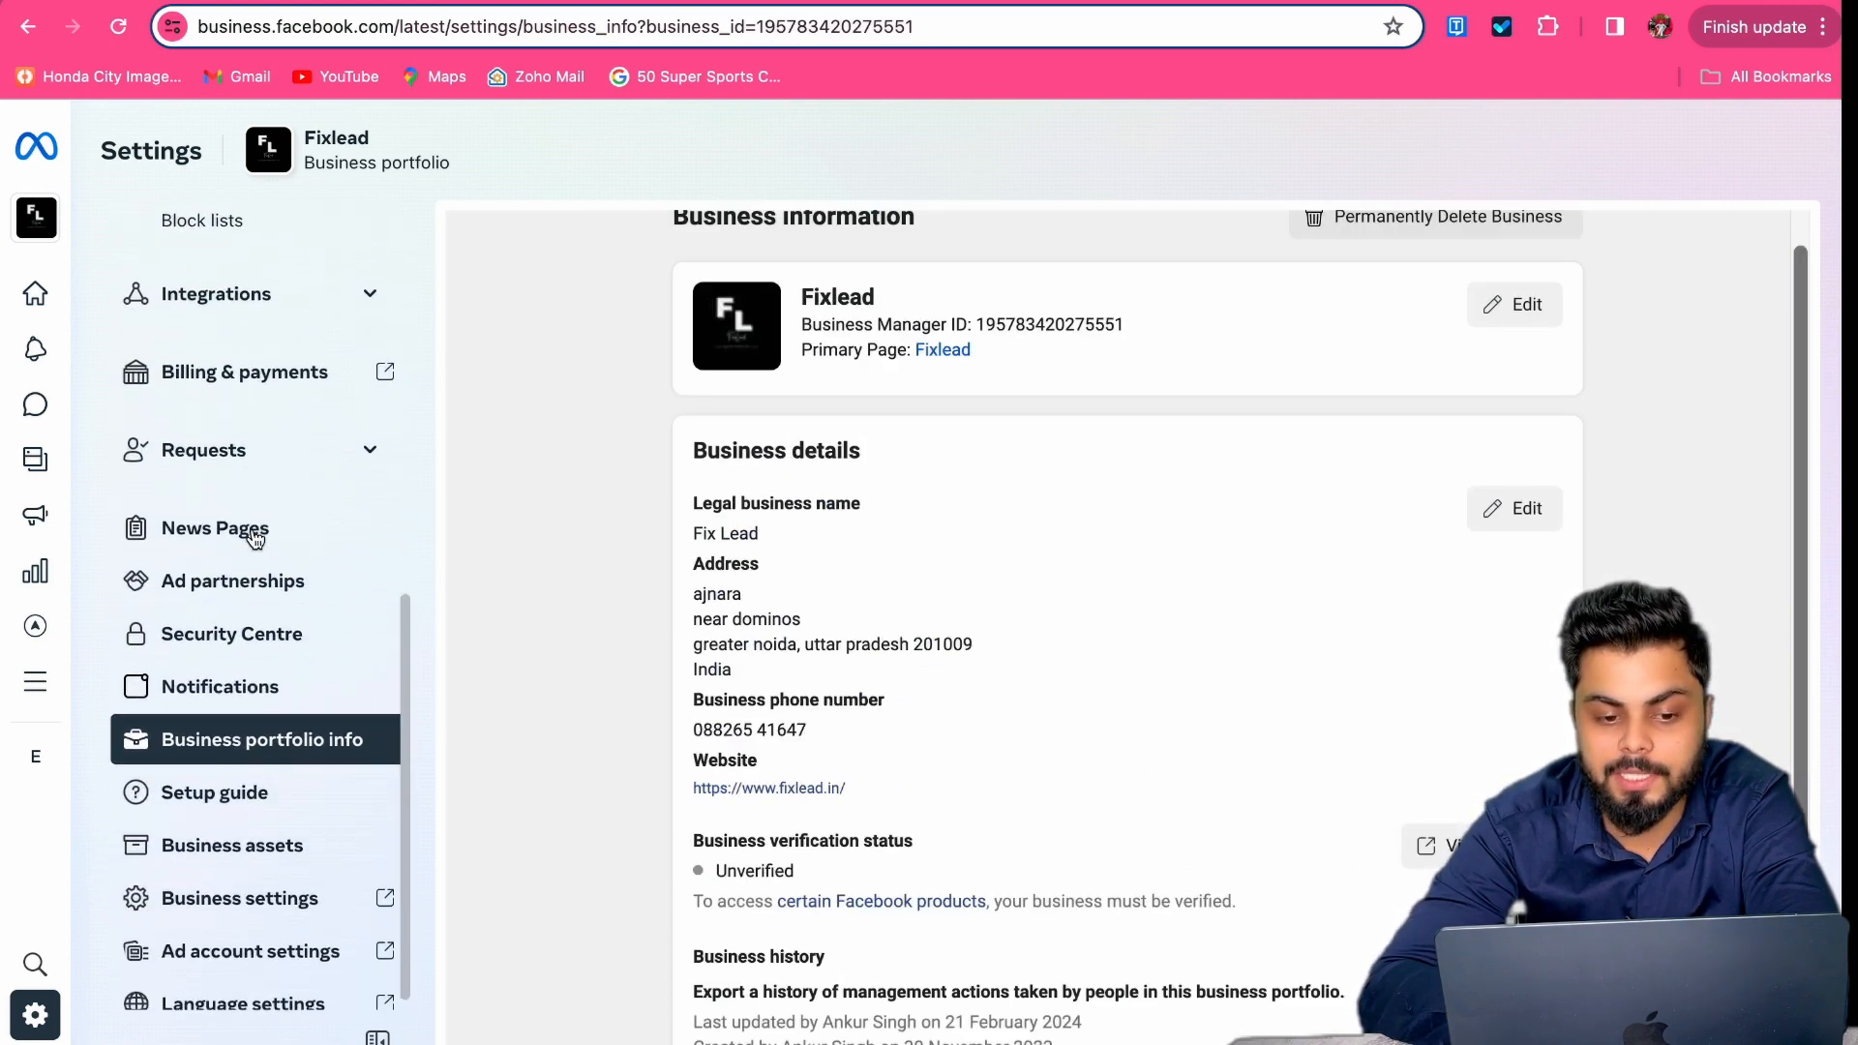
{"action": "left_click", "coordinate": [238, 823]}
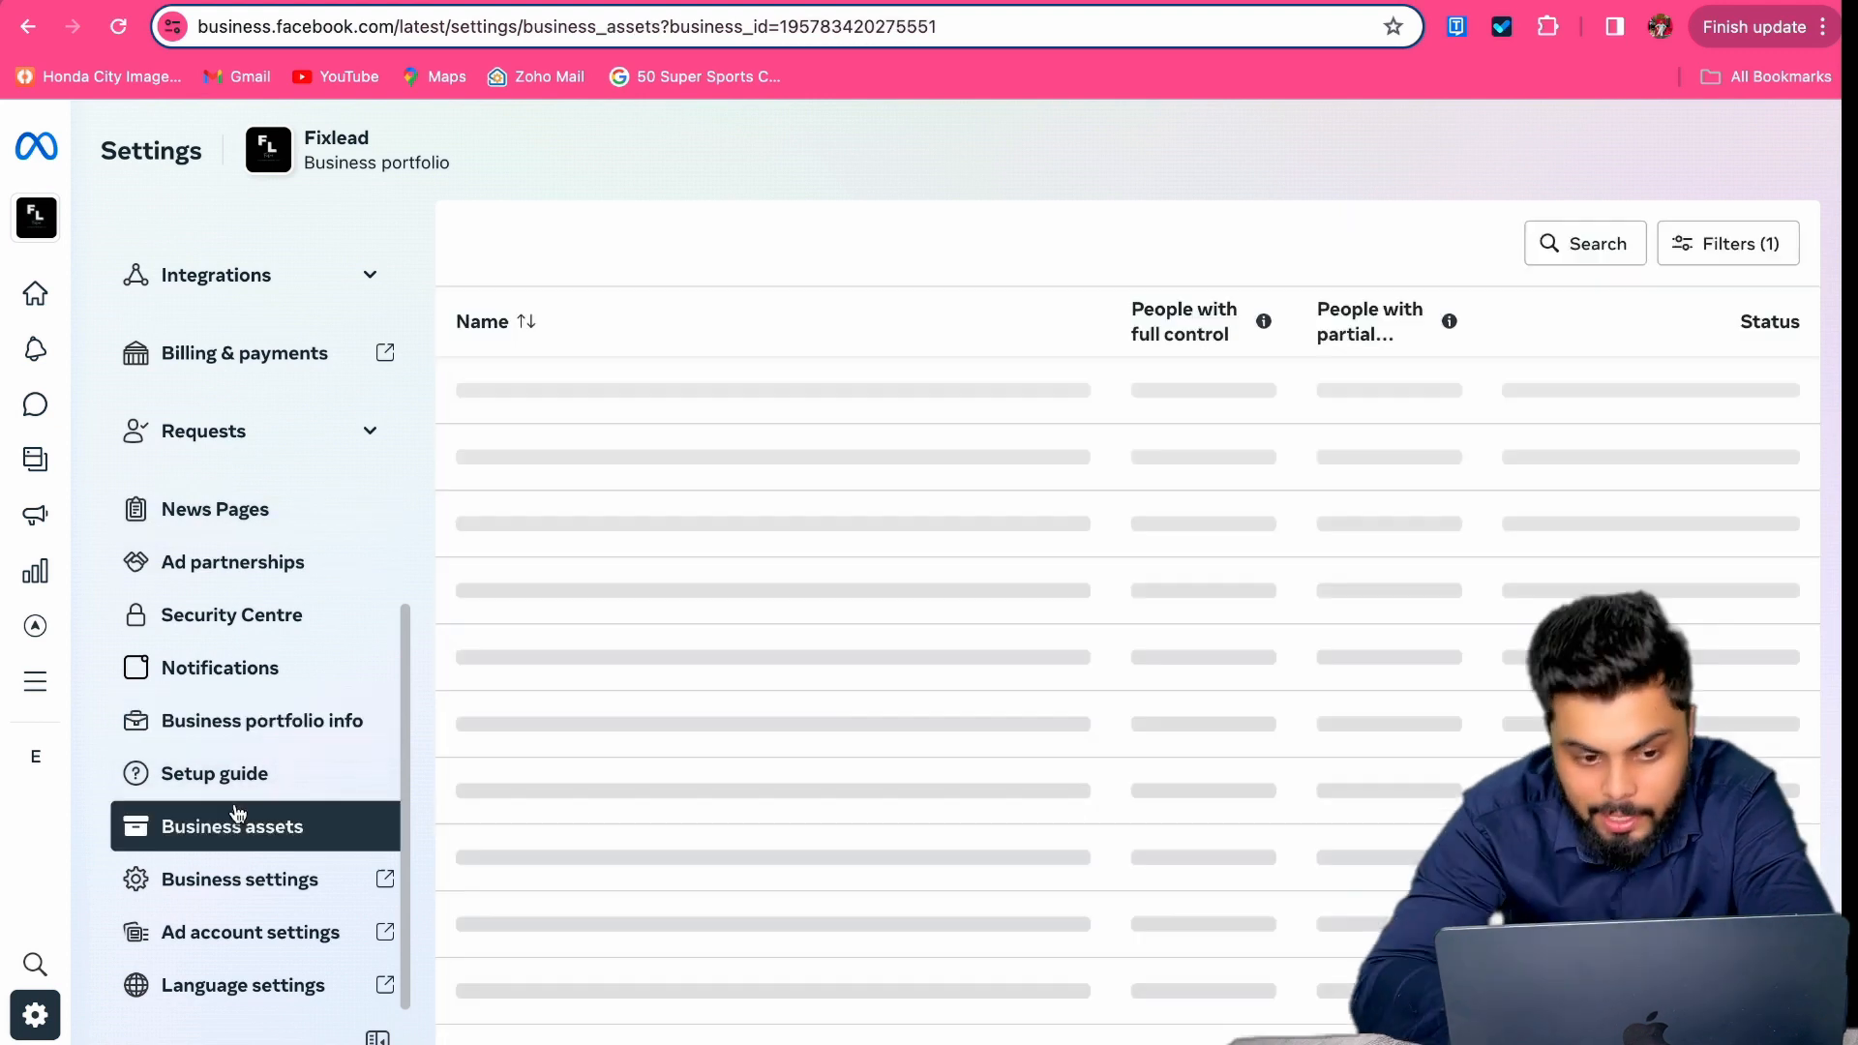
{"action": "scroll", "coordinate": [851, 638], "scroll_direction": "down", "scroll_amount": 1}
{"action": "scroll", "coordinate": [789, 818], "scroll_direction": "up", "scroll_amount": 1}
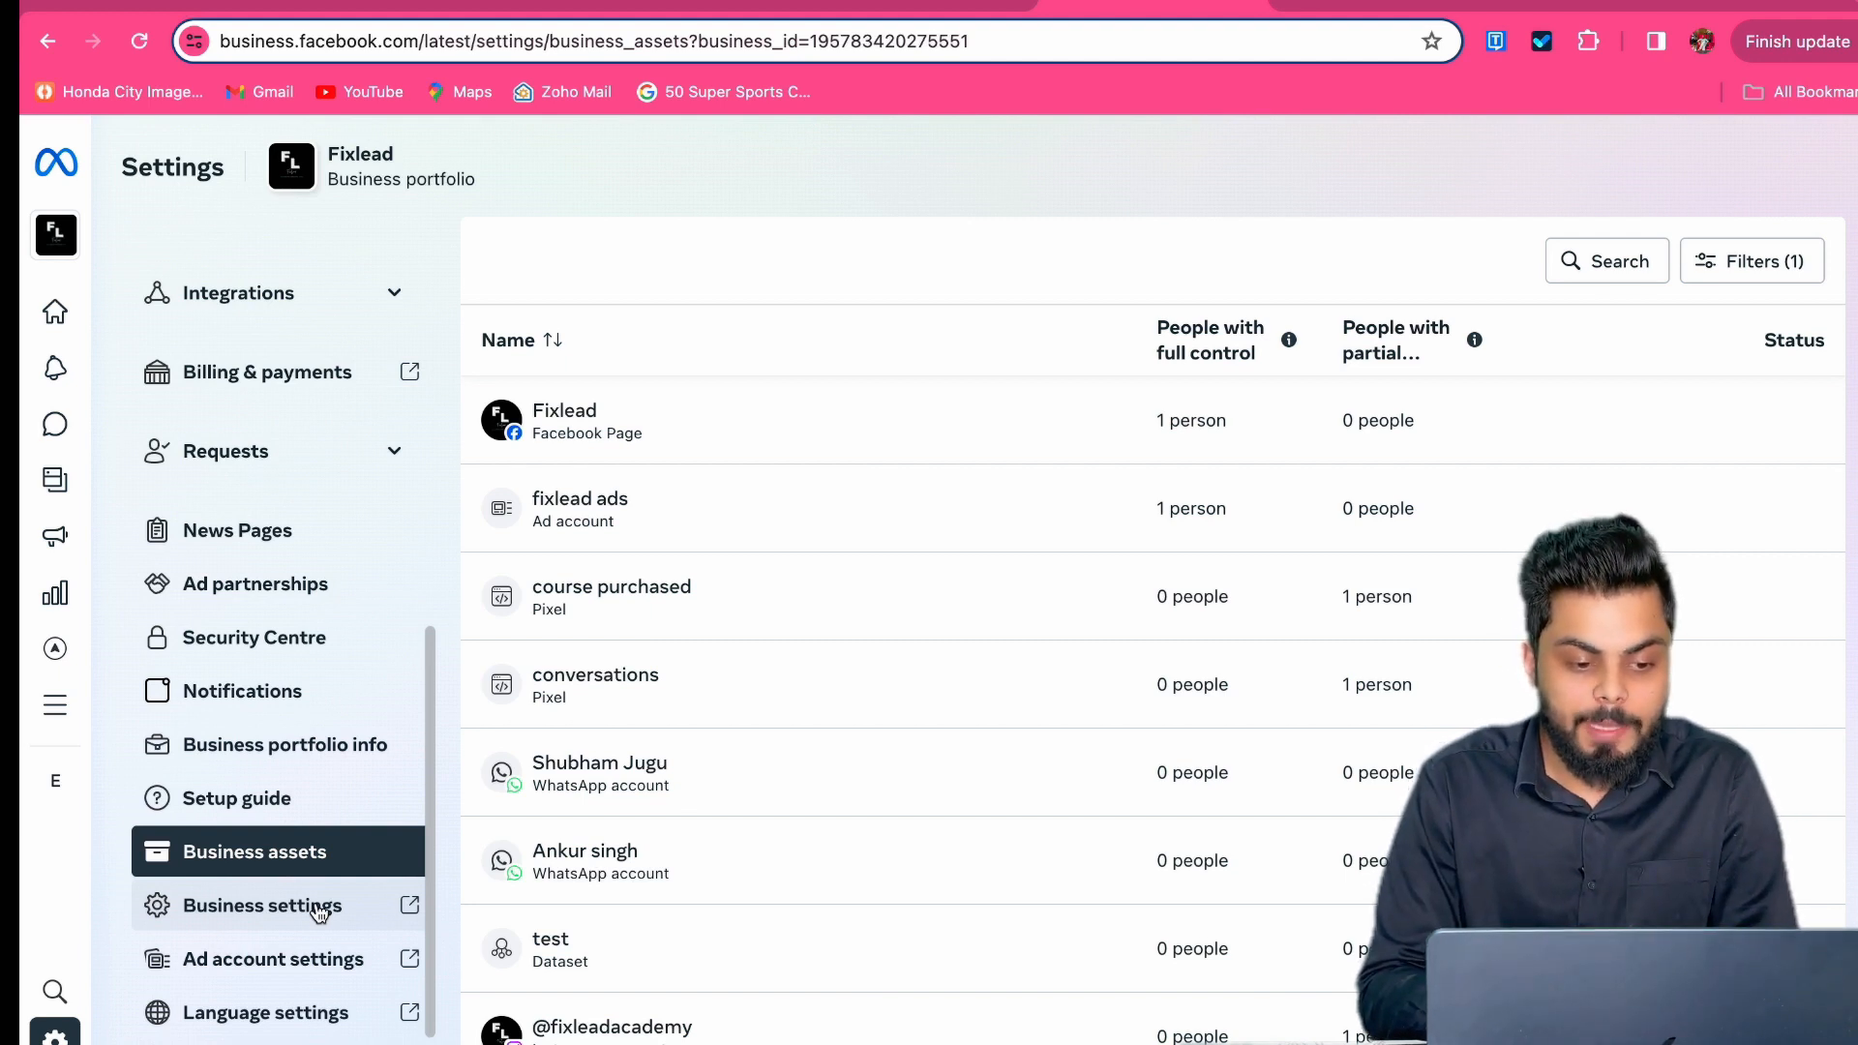
{"action": "left_click", "coordinate": [319, 906]}
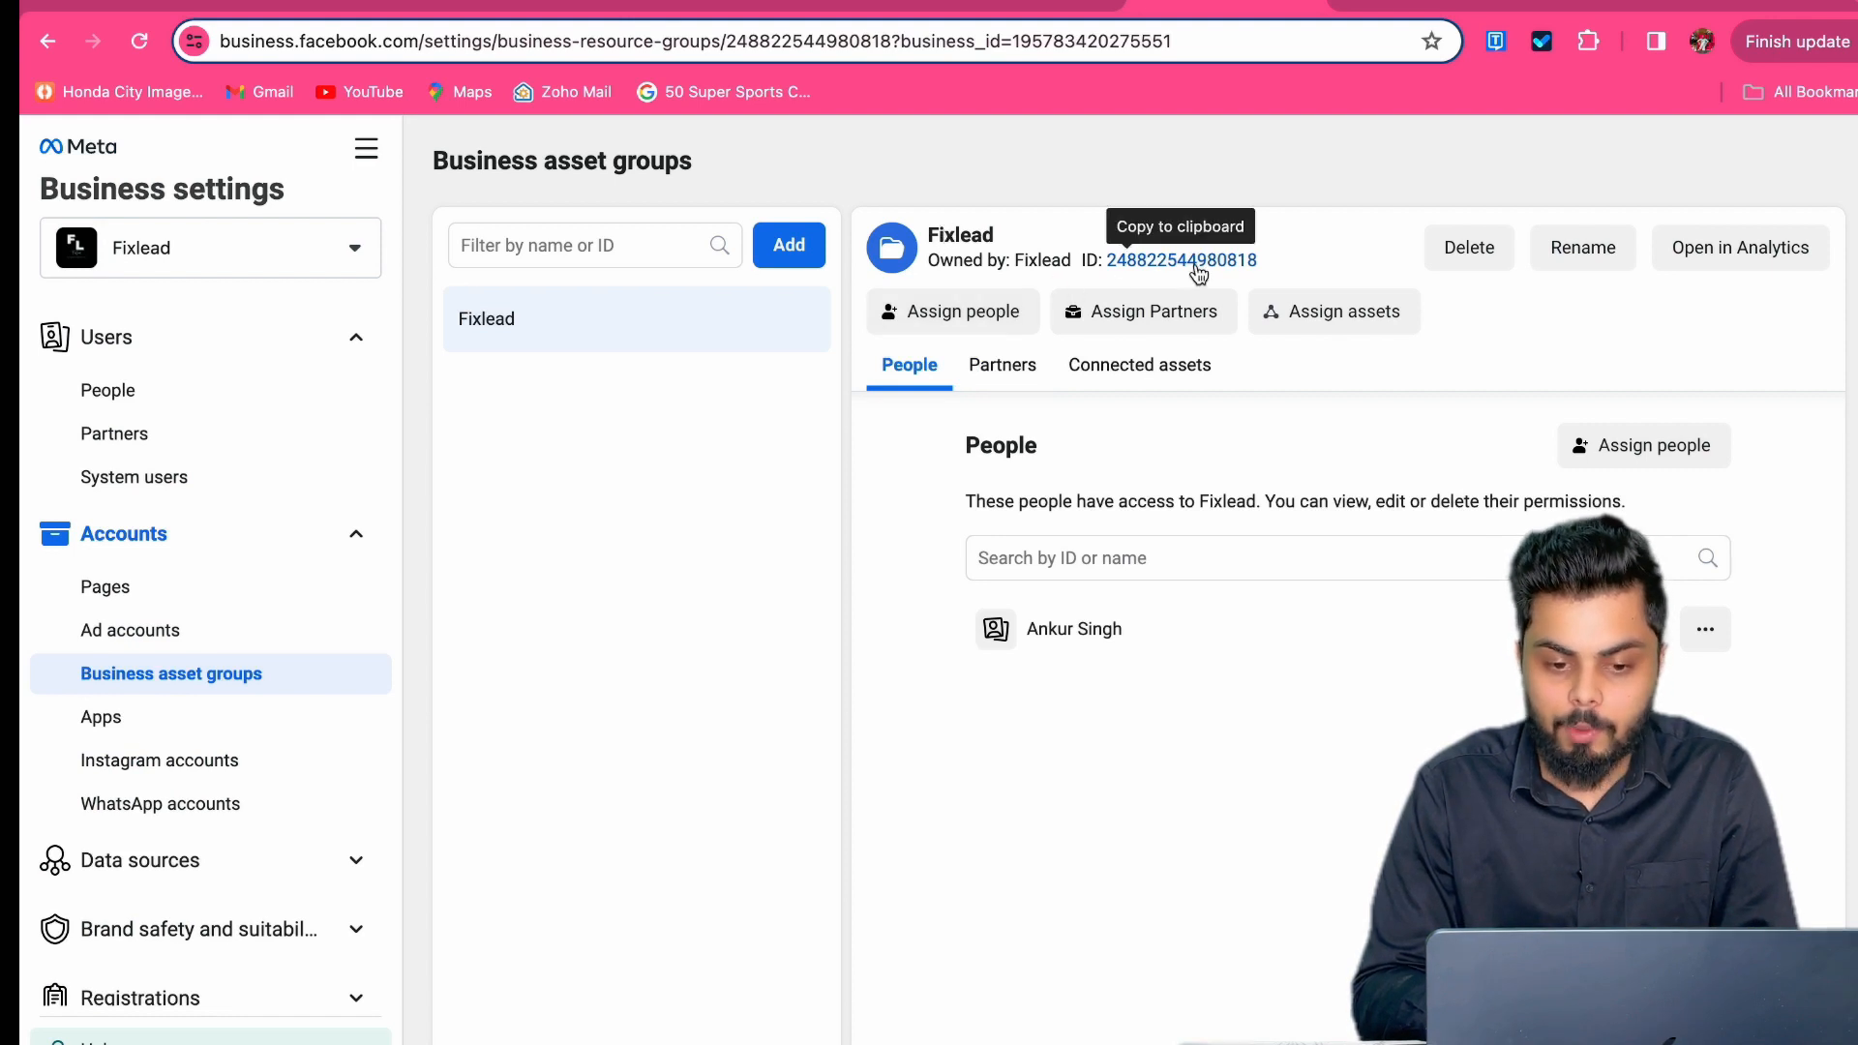
Step: View the Fixlead group's connected Page, fixlead ads, pixel and Instagram account, then go to Ad accounts
{"action": "left_click", "coordinate": [1106, 369]}
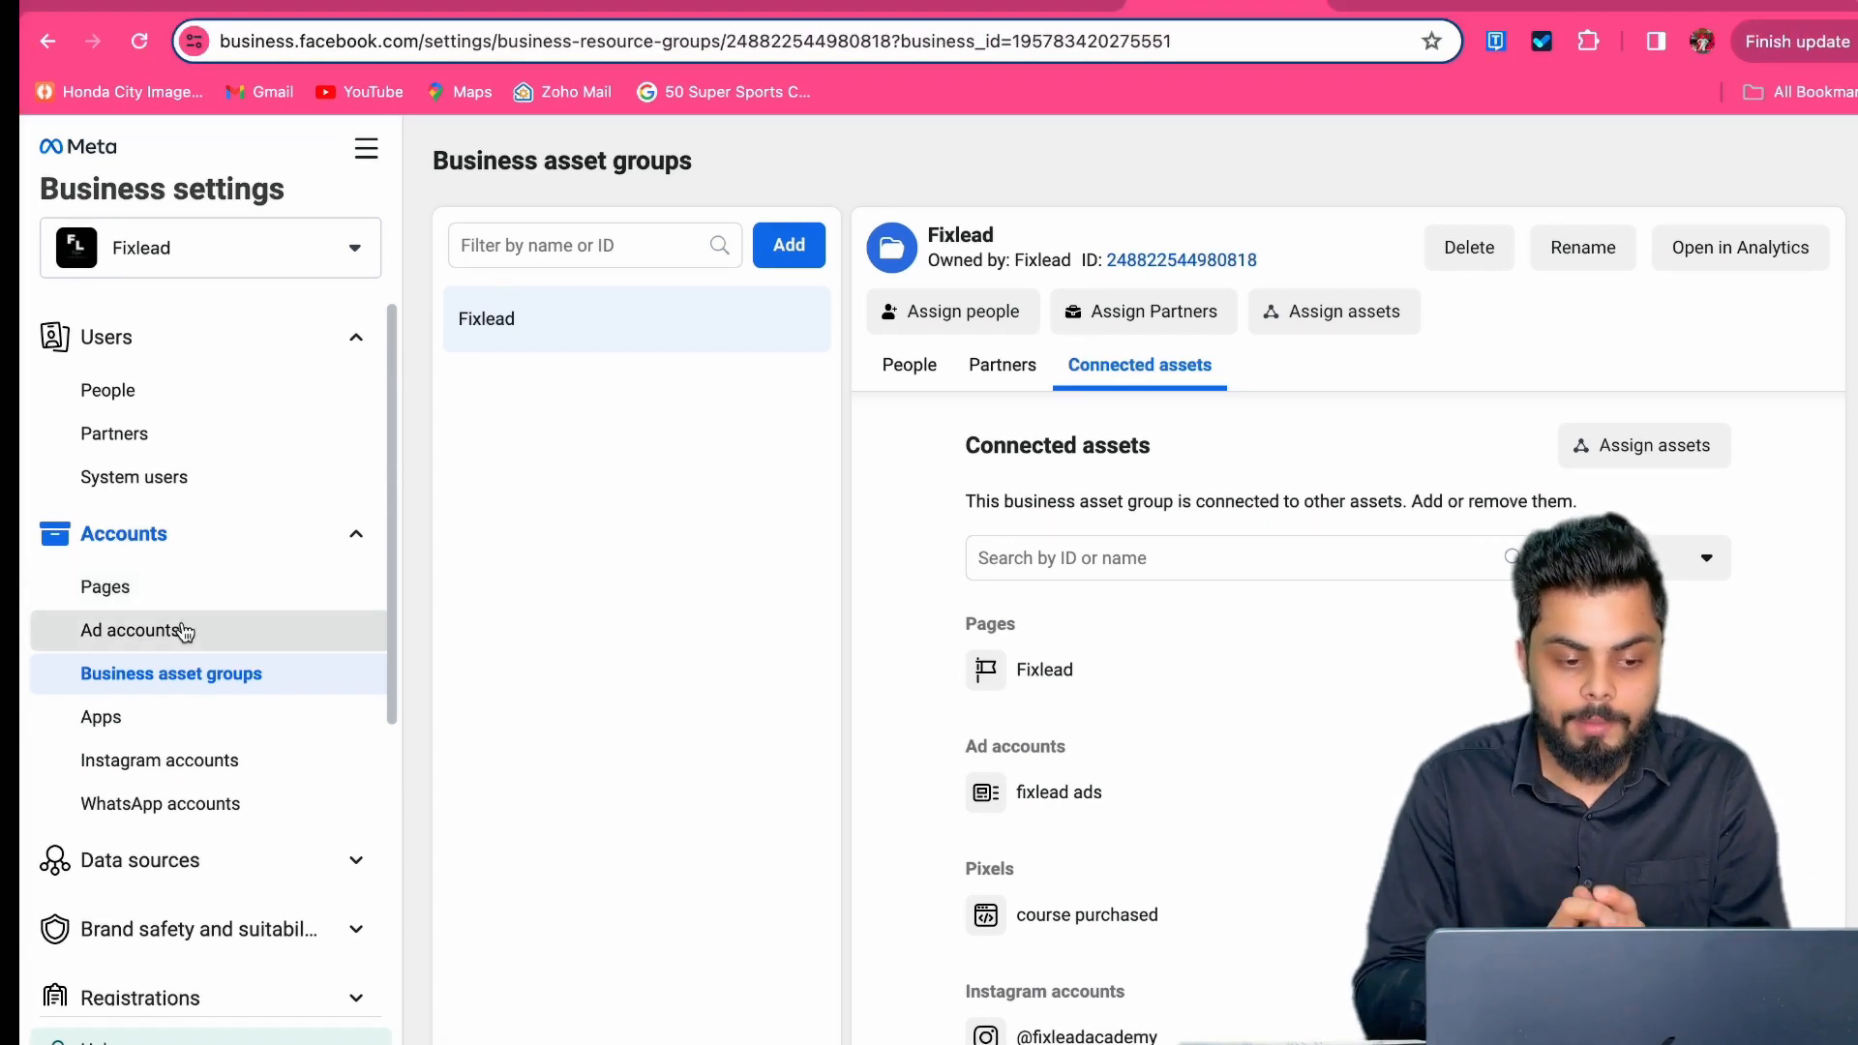
{"action": "left_click", "coordinate": [184, 632]}
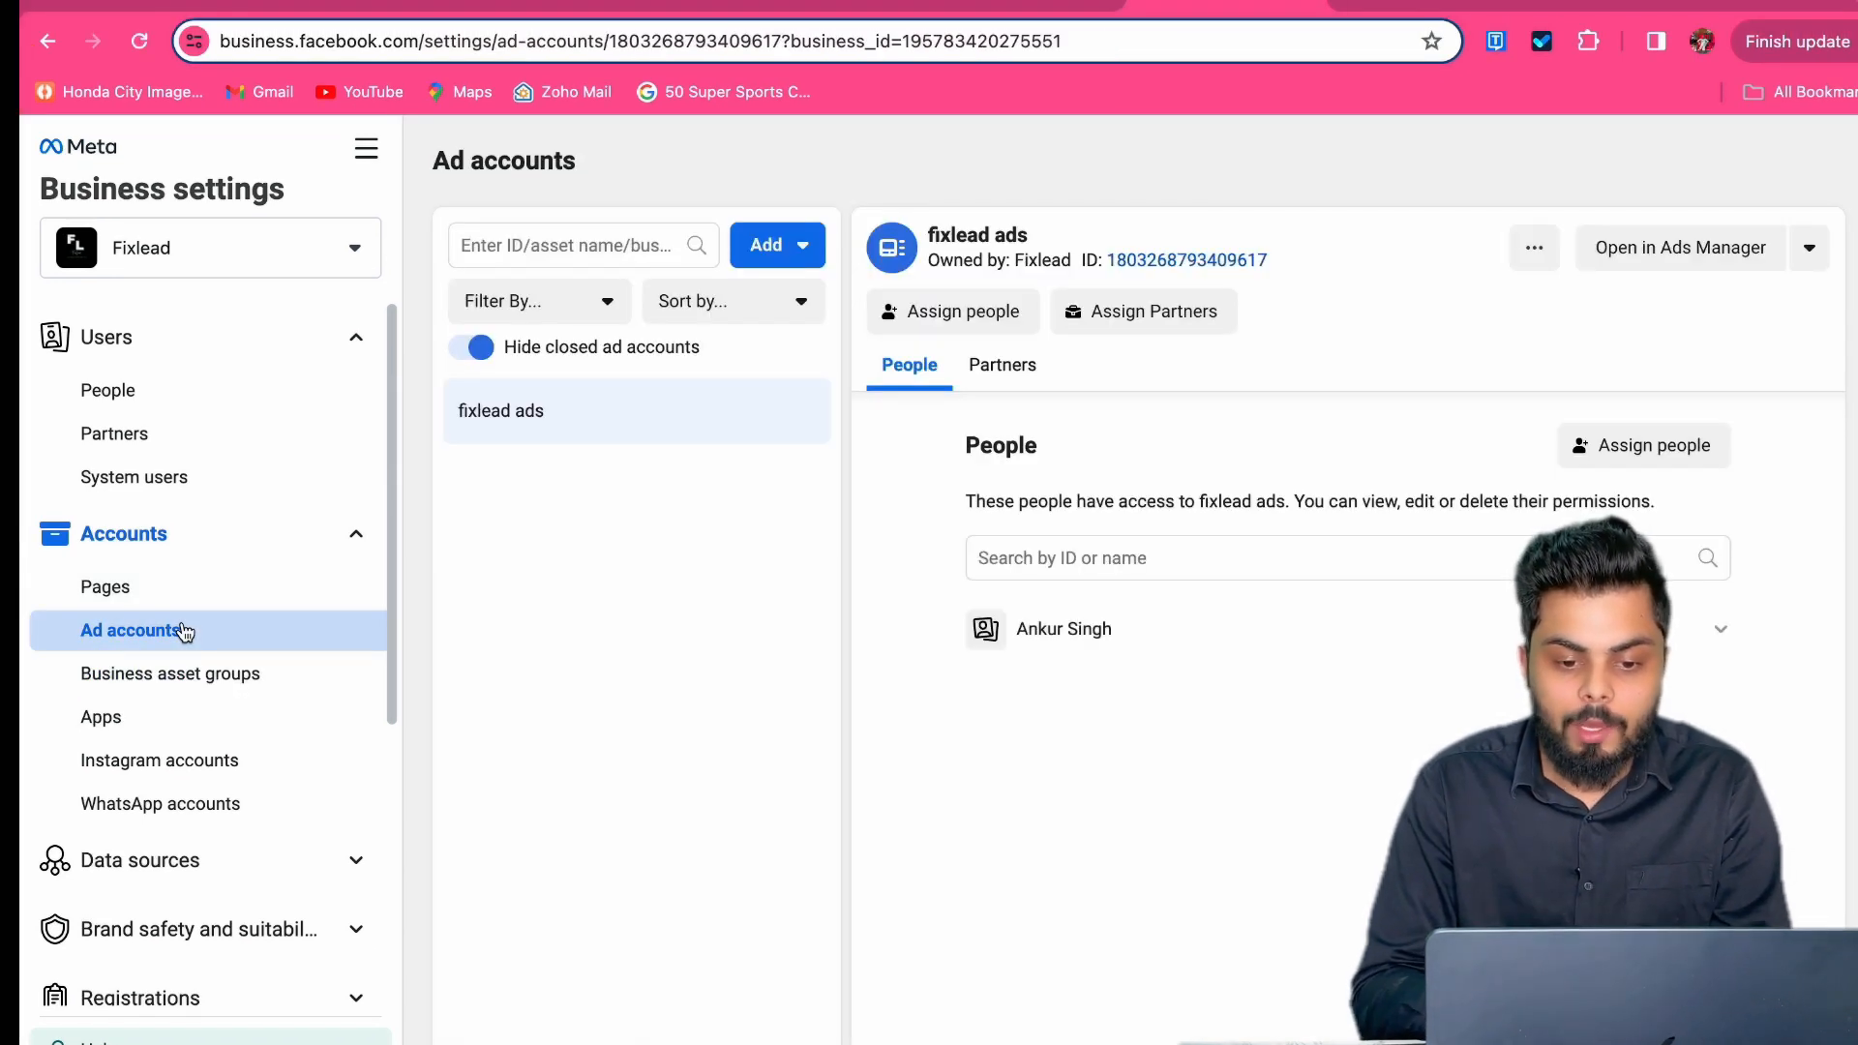
Step: Show the Add choices for fixlead ads: add, request or create an ad account
{"action": "left_click", "coordinate": [757, 248]}
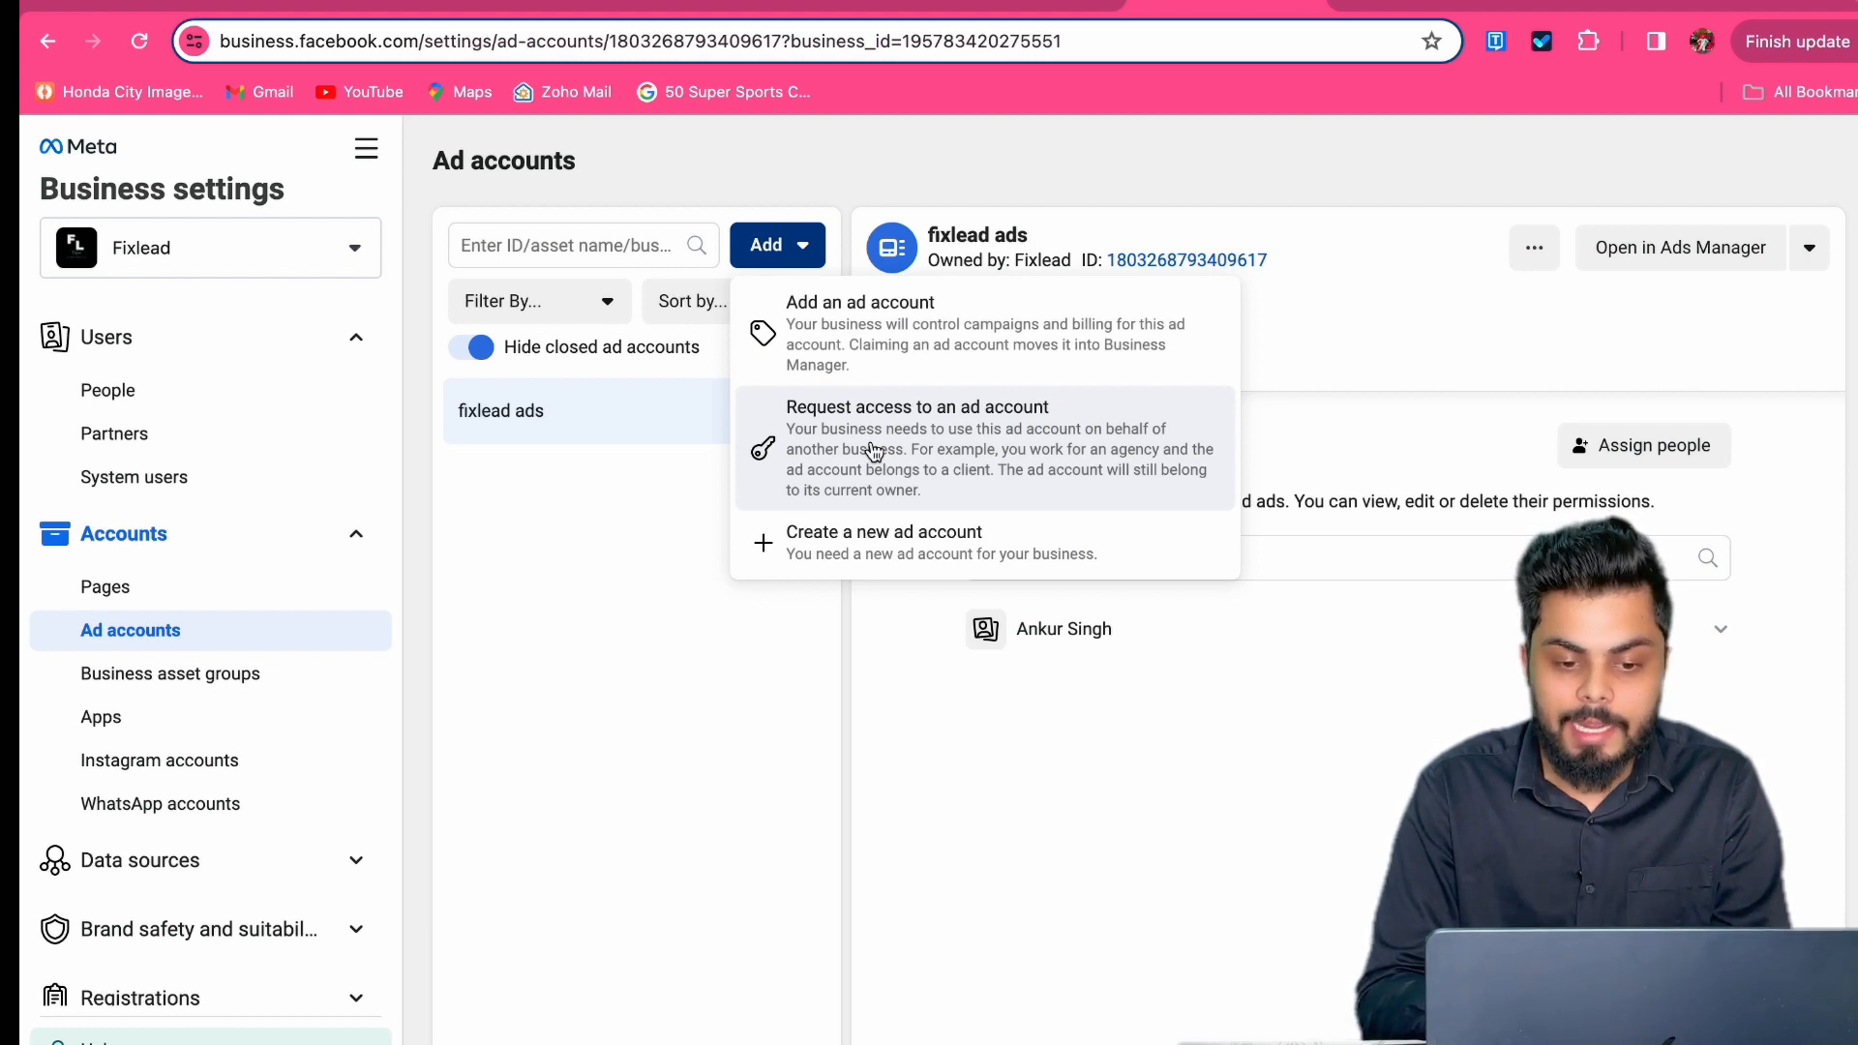
{"action": "left_click", "coordinate": [874, 450]}
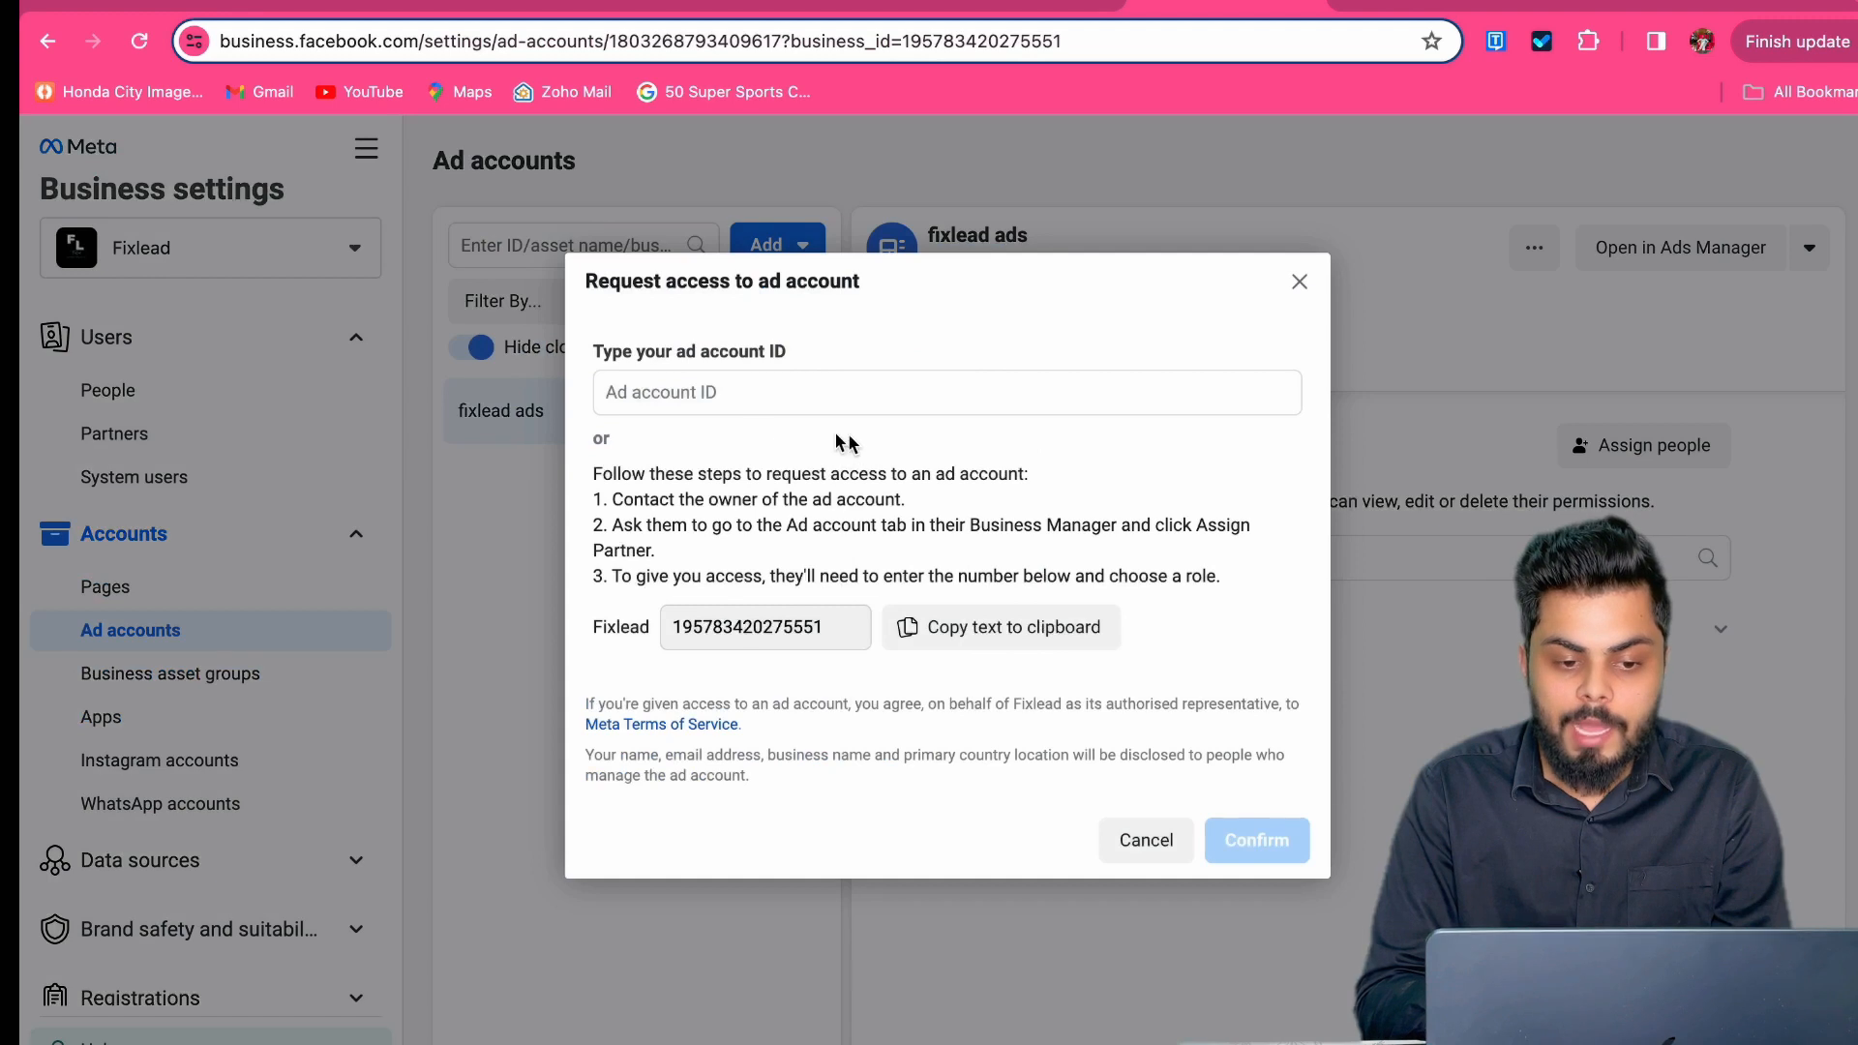
{"action": "left_click", "coordinate": [692, 401]}
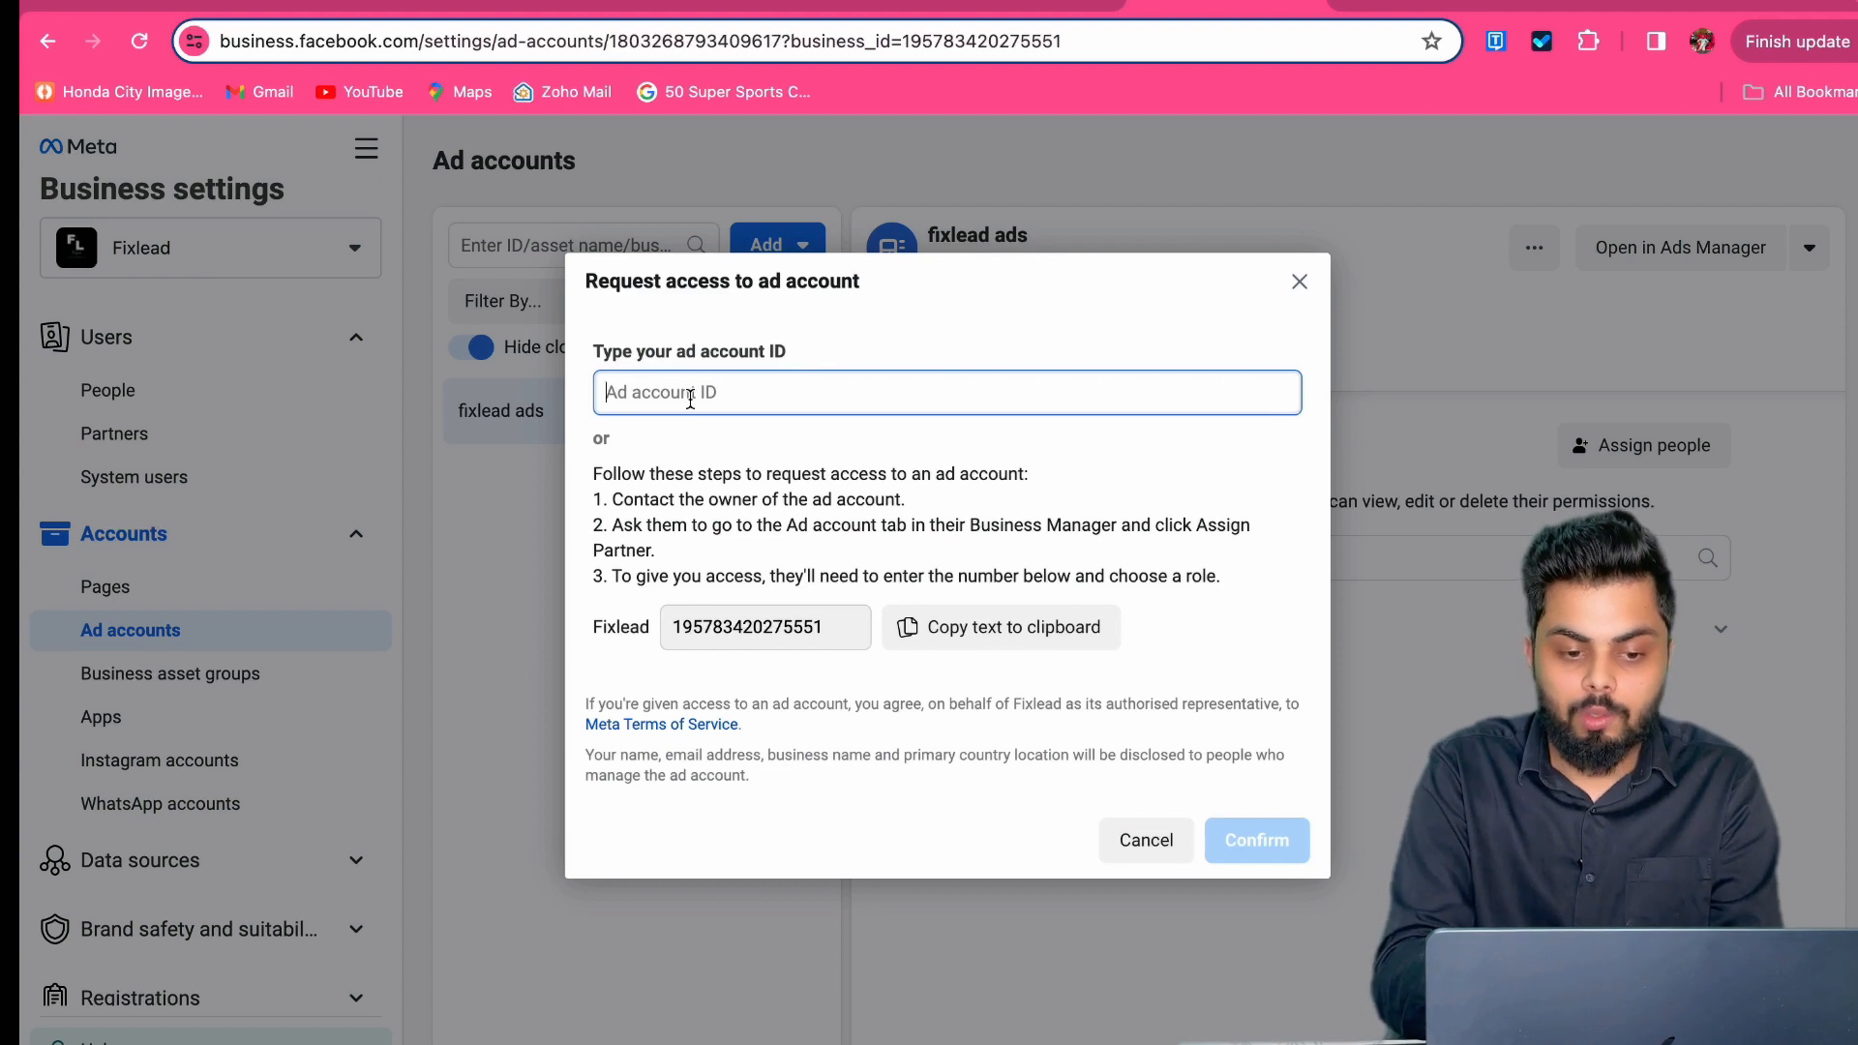
{"action": "type", "text": "gdadas"}
{"action": "key", "text": "BackSpace"}
{"action": "key", "text": "BackSpace"}
{"action": "key", "text": "BackSpace"}
{"action": "key", "text": "BackSpace"}
{"action": "key", "text": "BackSpace"}
{"action": "key", "text": "BackSpace"}
{"action": "type", "text": "1324356474848765gfhdd"}
{"action": "left_click", "coordinate": [623, 723]}
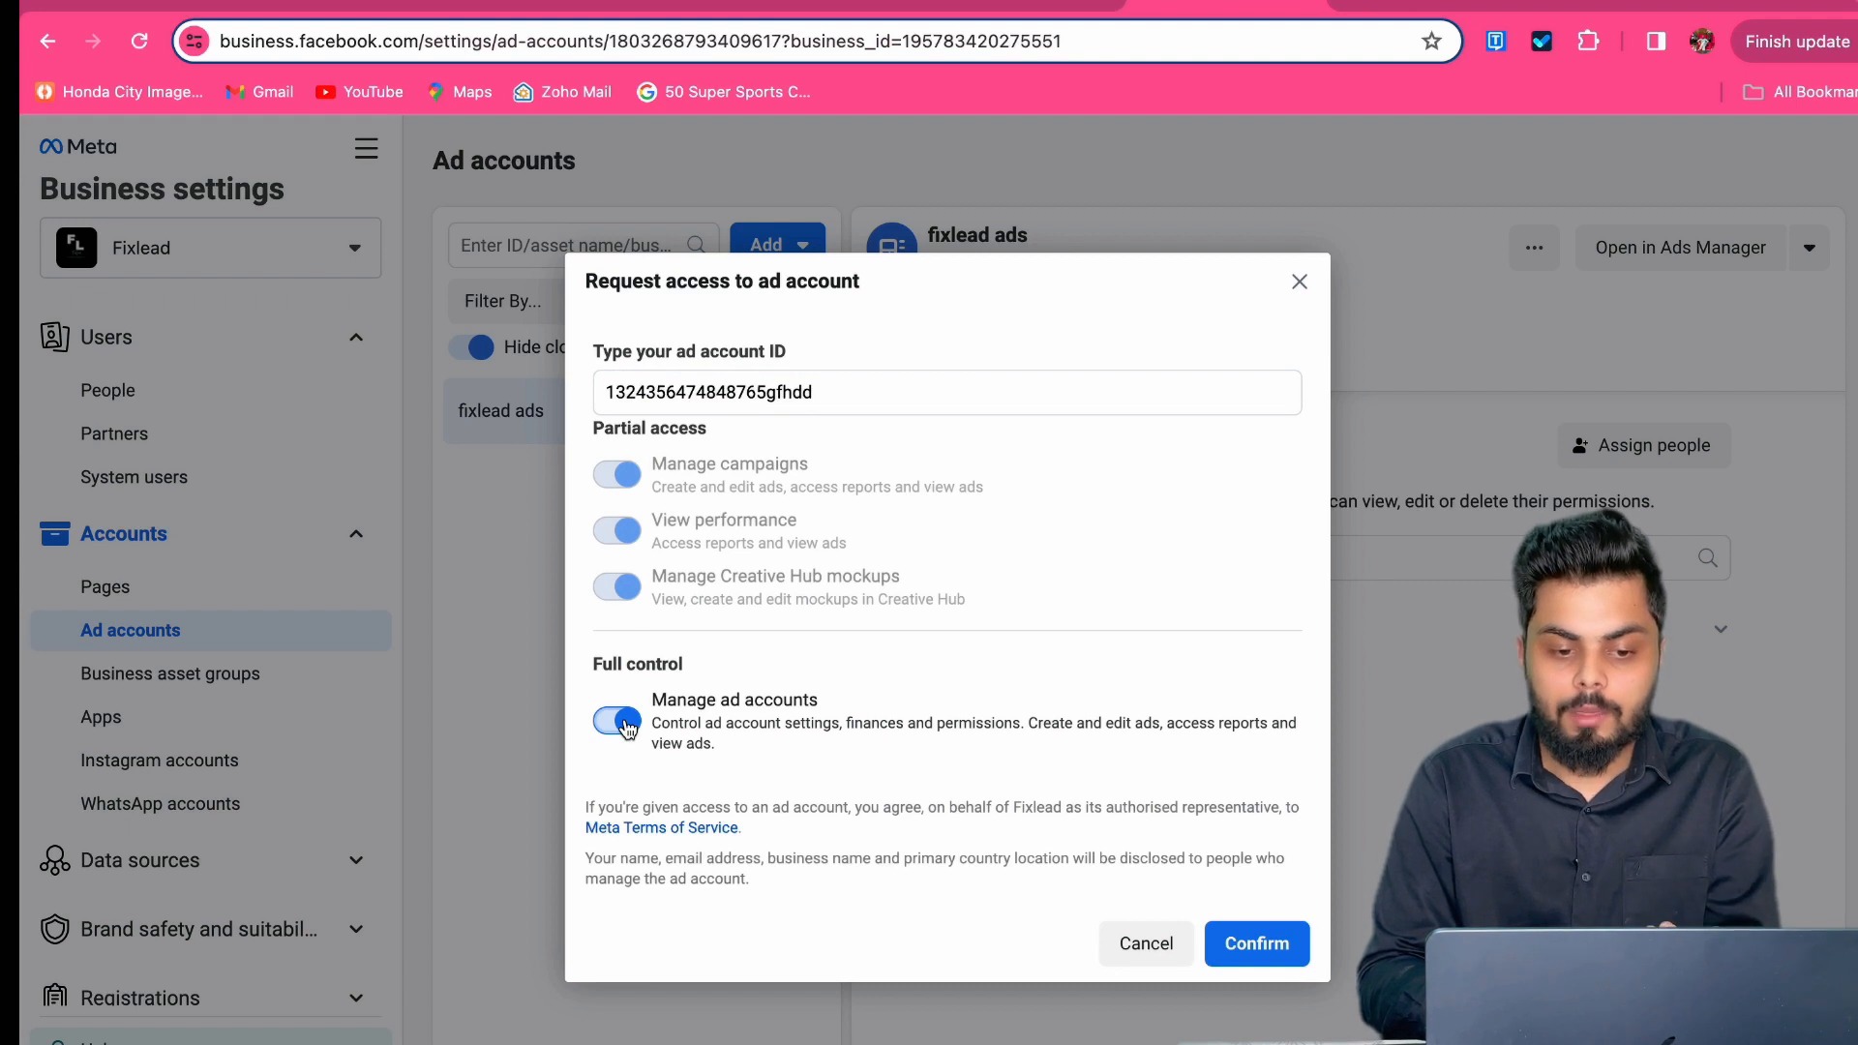
{"action": "left_click", "coordinate": [622, 722]}
{"action": "left_click", "coordinate": [618, 475]}
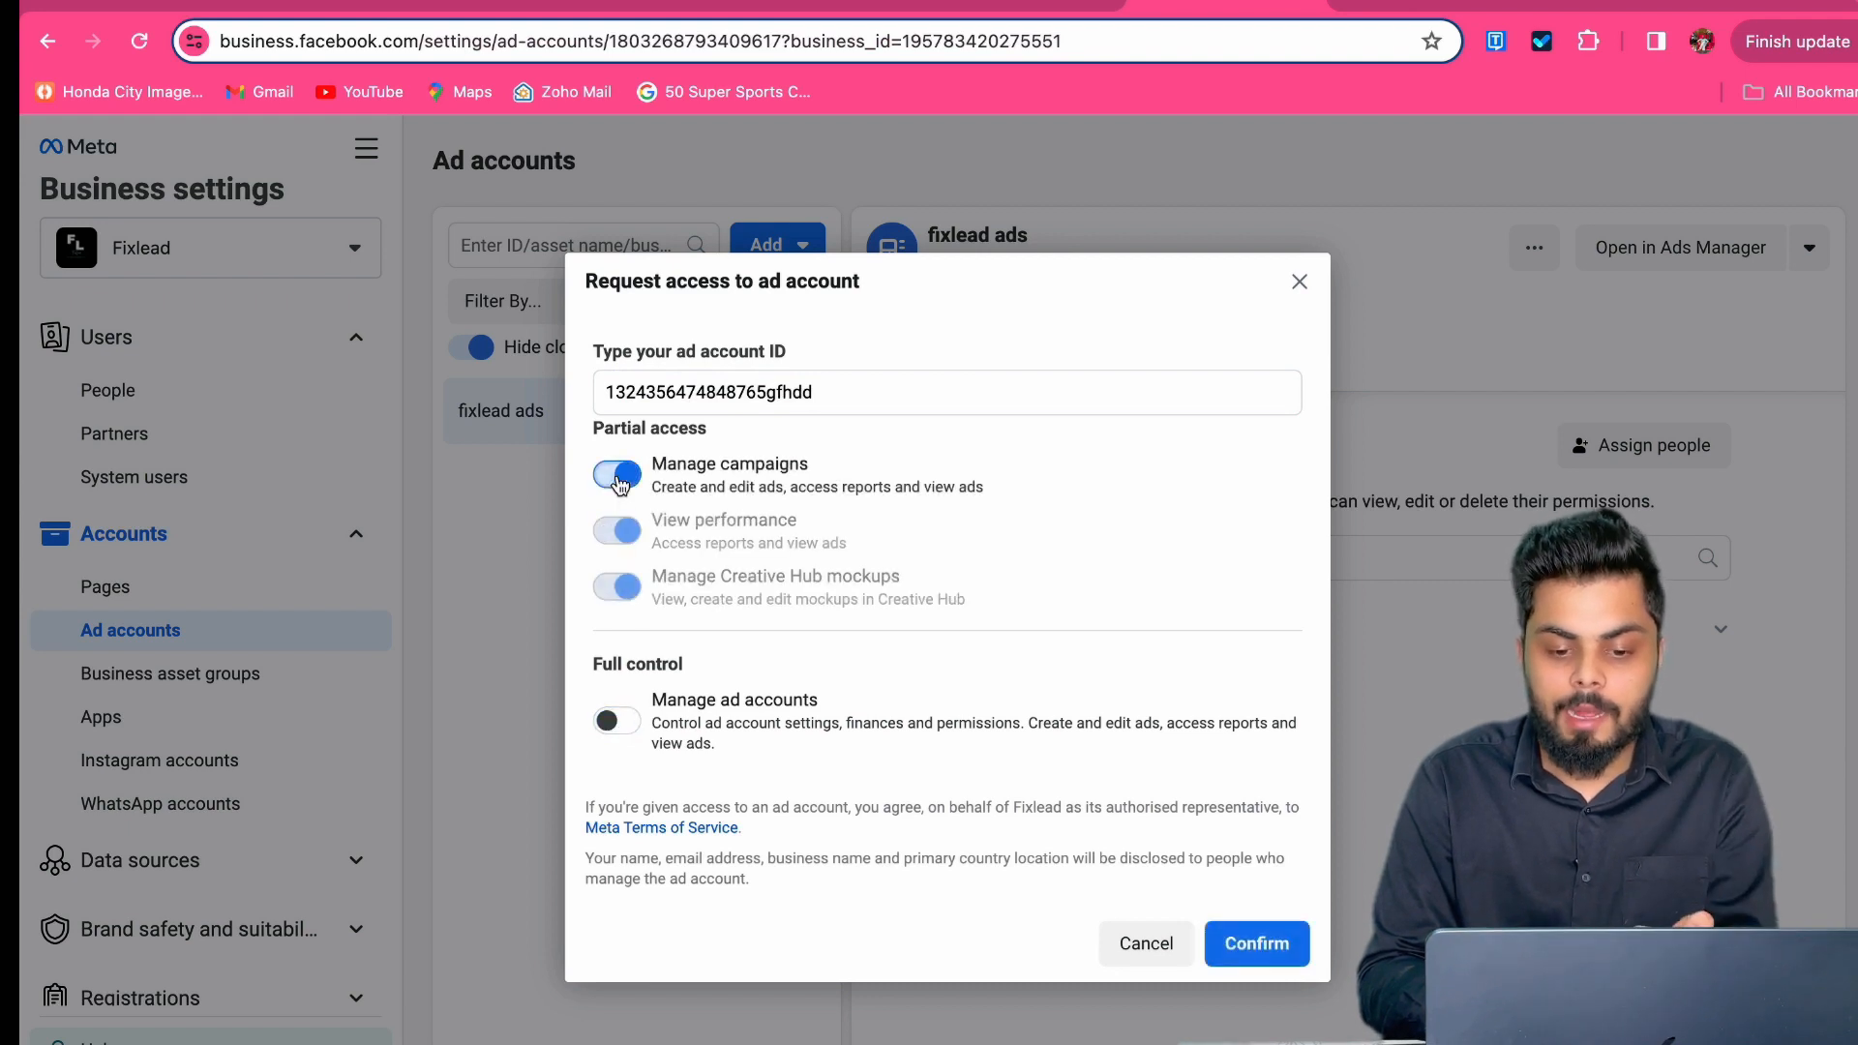
{"action": "left_click", "coordinate": [618, 476]}
{"action": "left_click", "coordinate": [626, 531]}
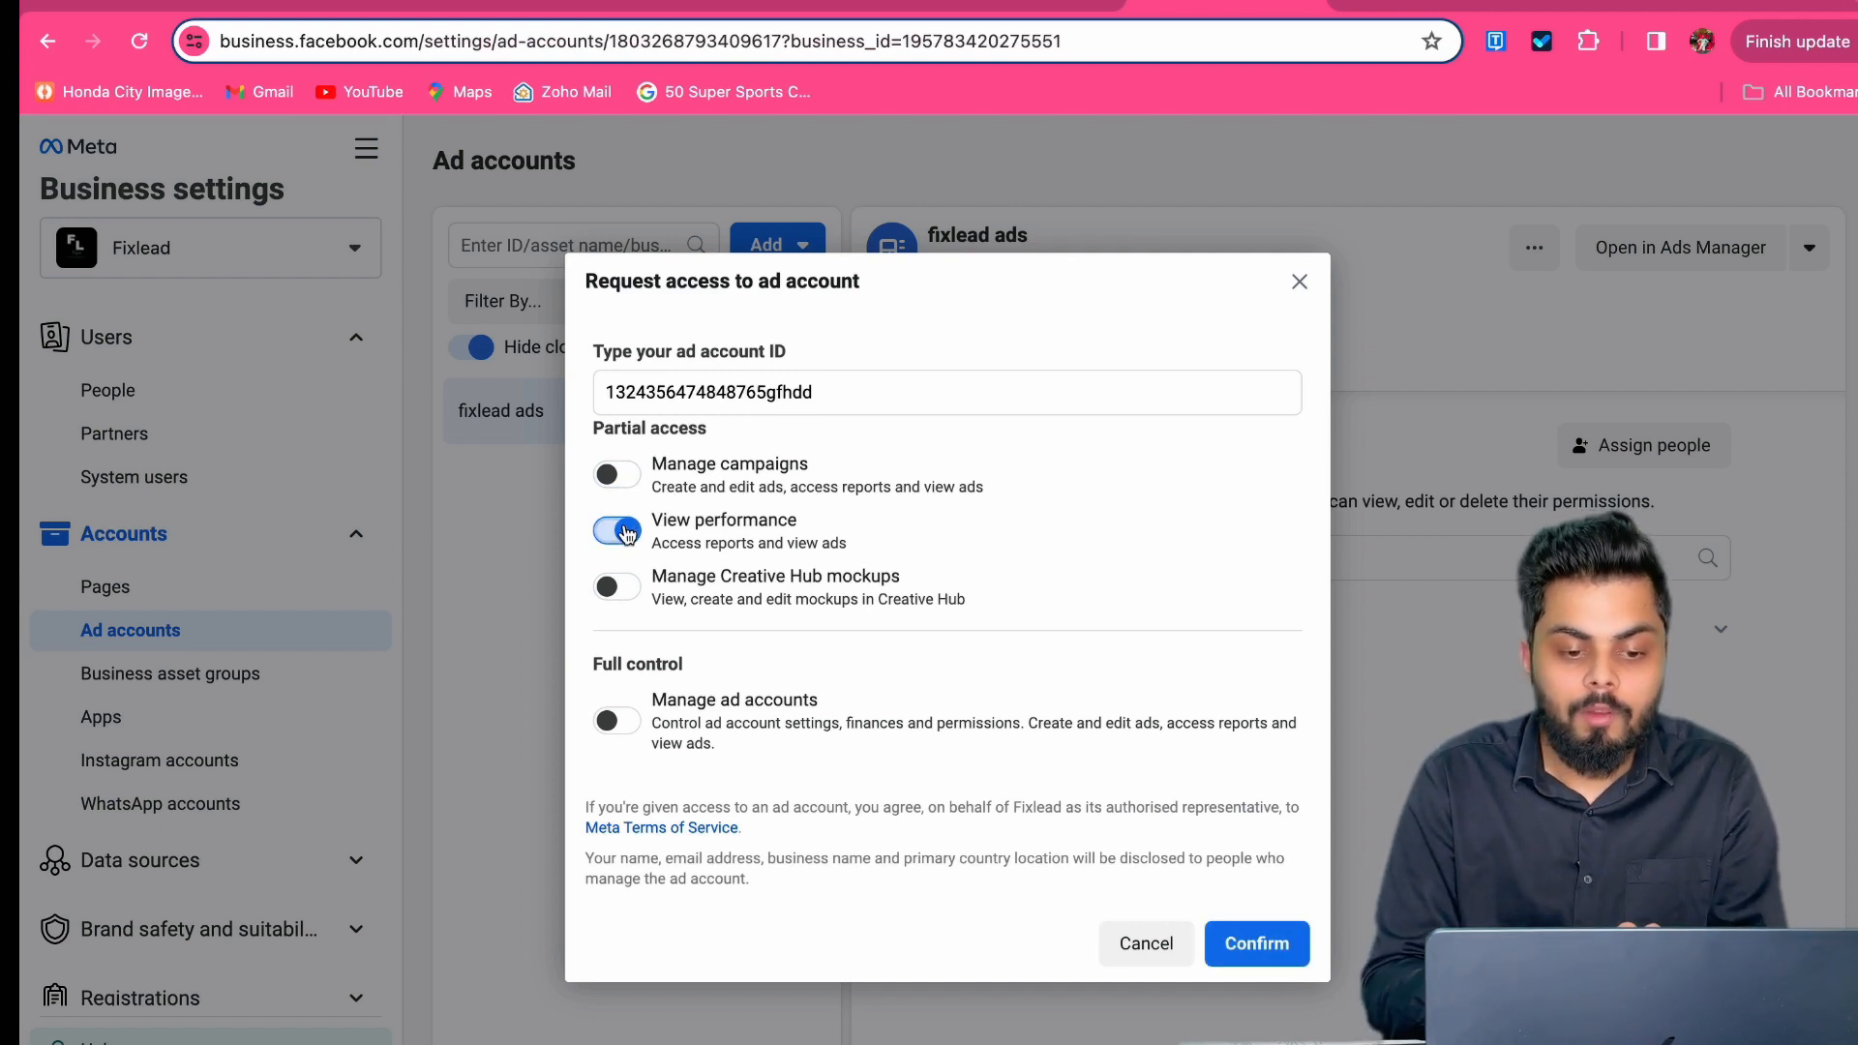
{"action": "left_click", "coordinate": [626, 532]}
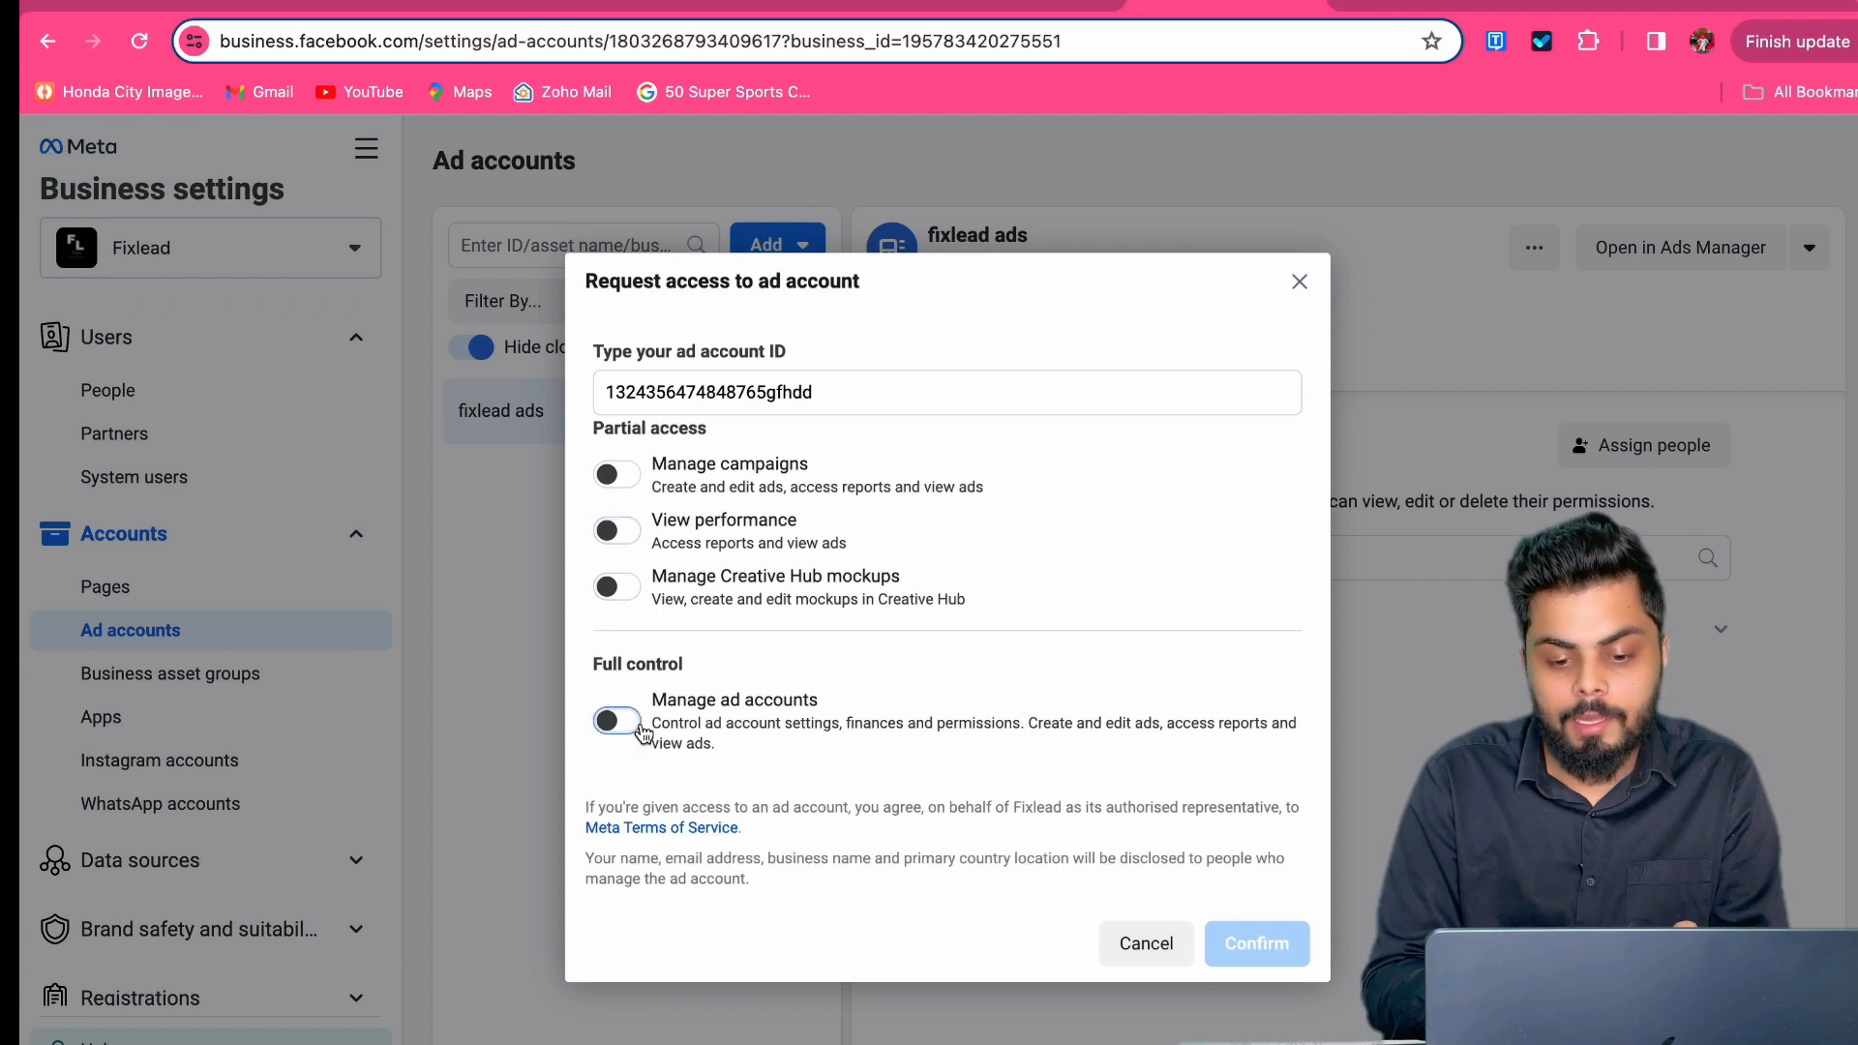
{"action": "left_click", "coordinate": [619, 722]}
{"action": "left_click", "coordinate": [1225, 948]}
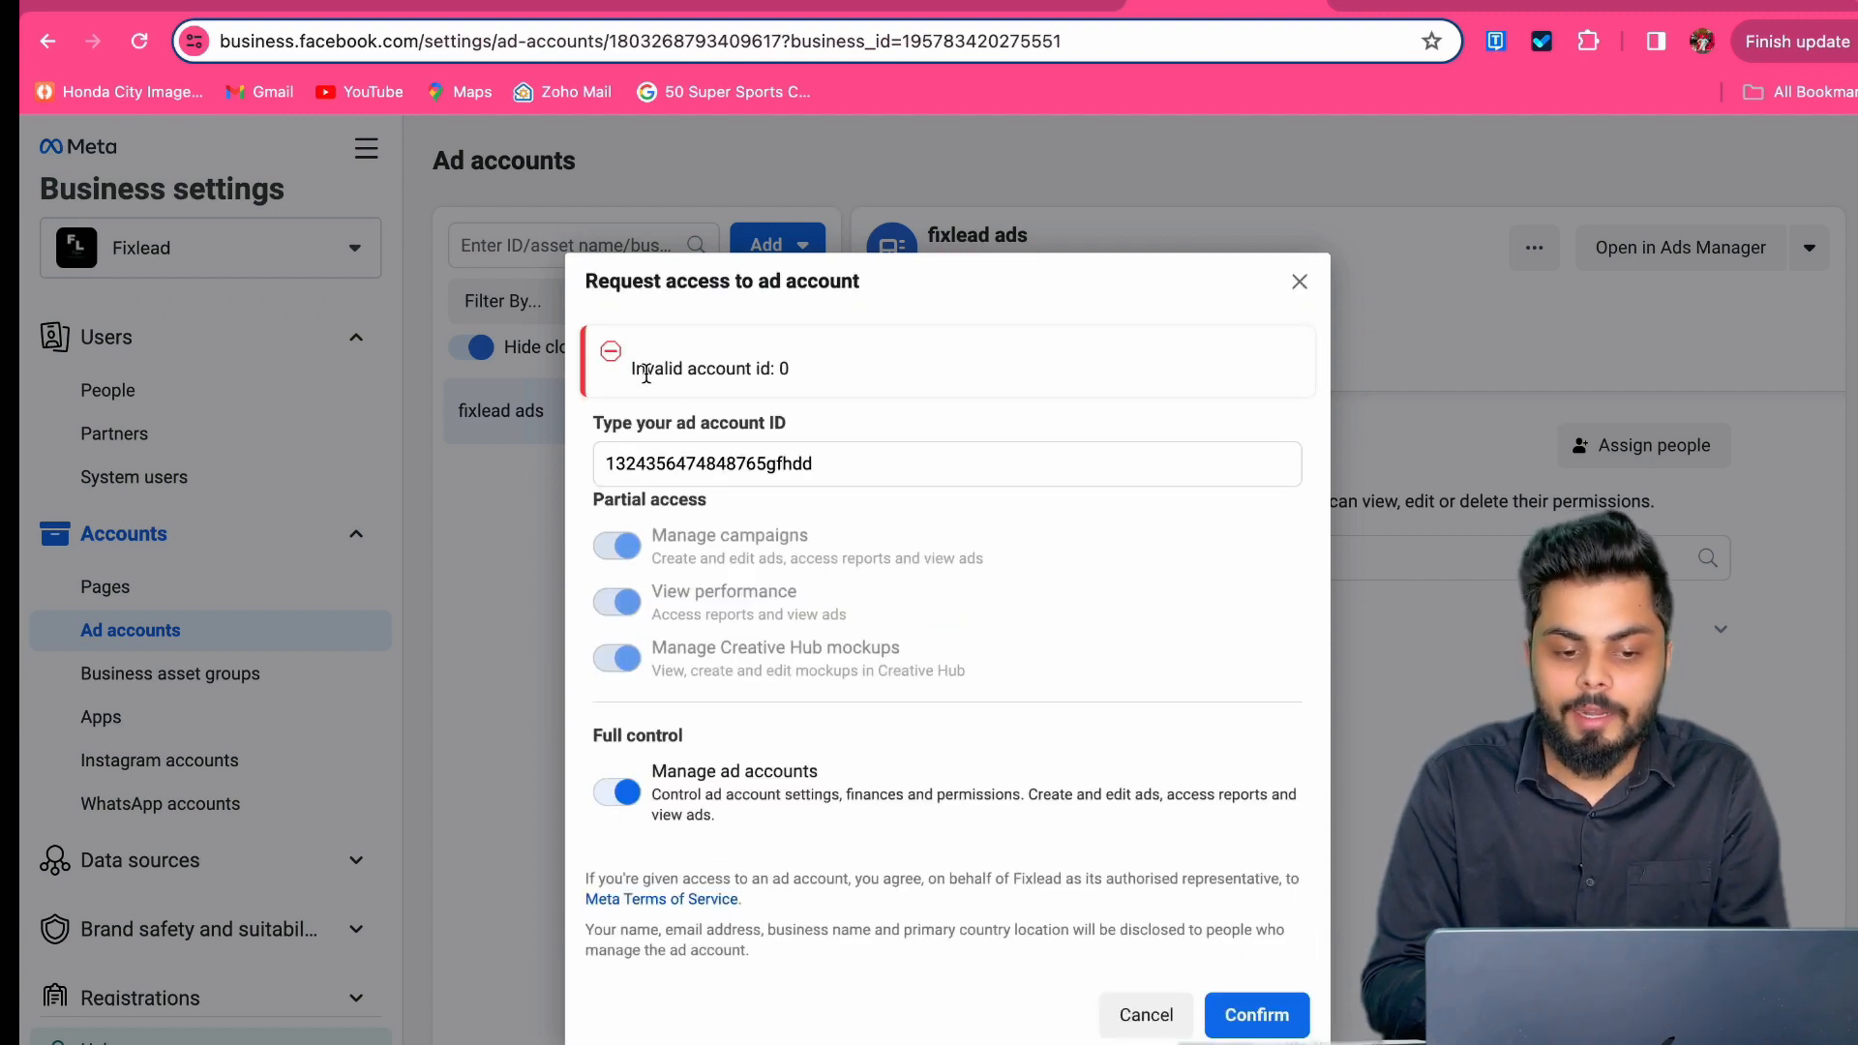
{"action": "left_click_drag", "start_coordinate": [639, 372], "coordinate": [871, 374]}
{"action": "left_click", "coordinate": [907, 592]}
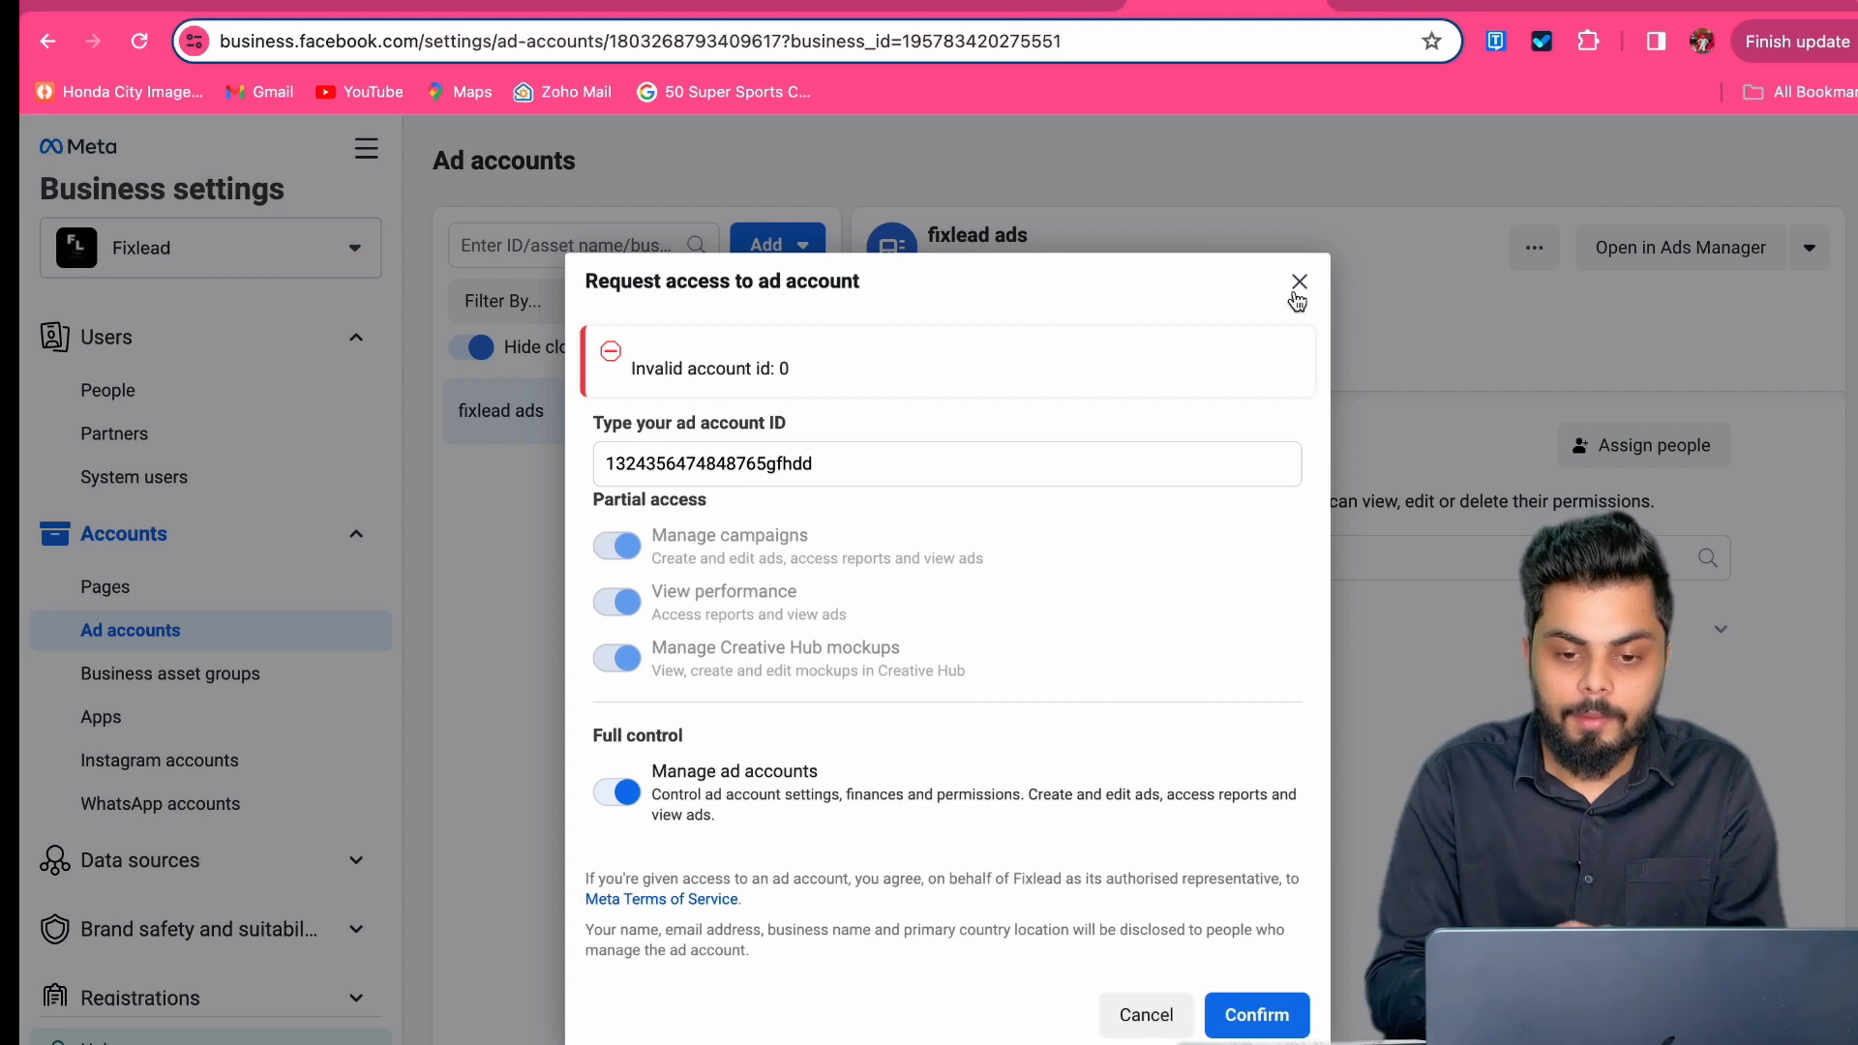
{"action": "left_click", "coordinate": [1296, 295]}
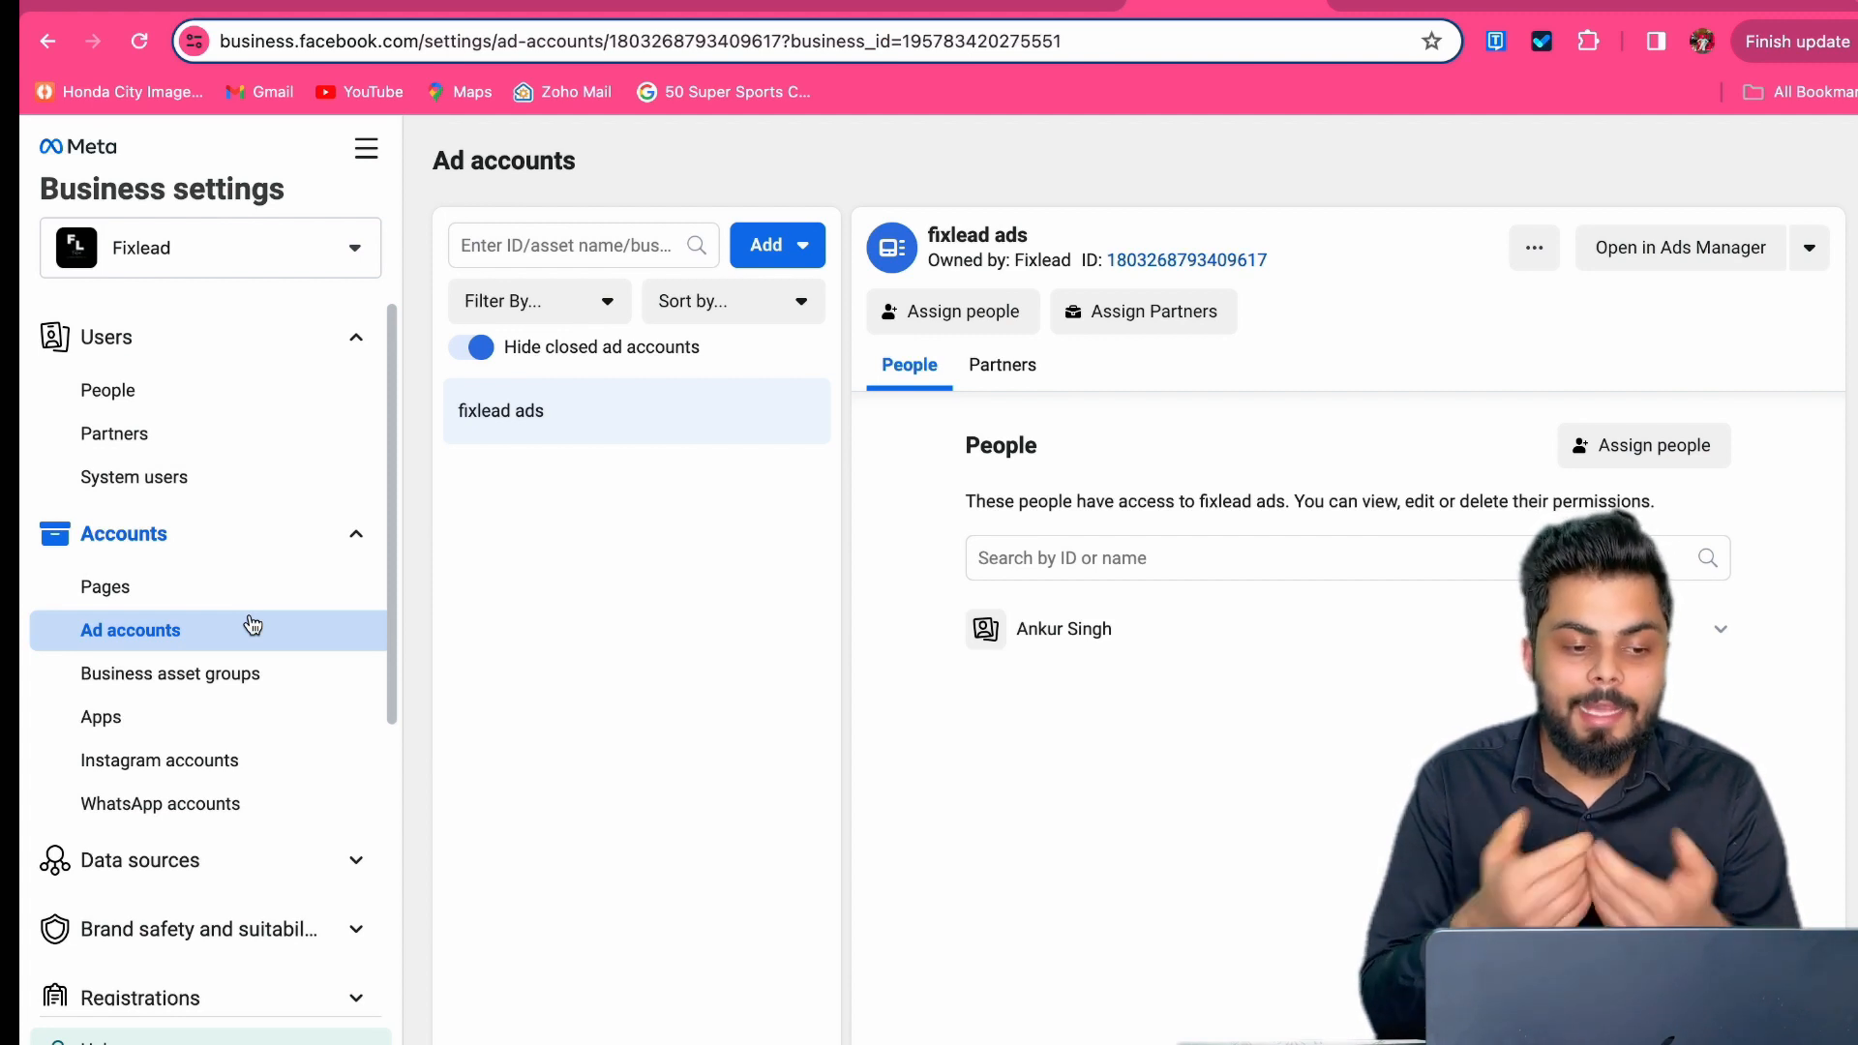
{"action": "left_click", "coordinate": [139, 390]}
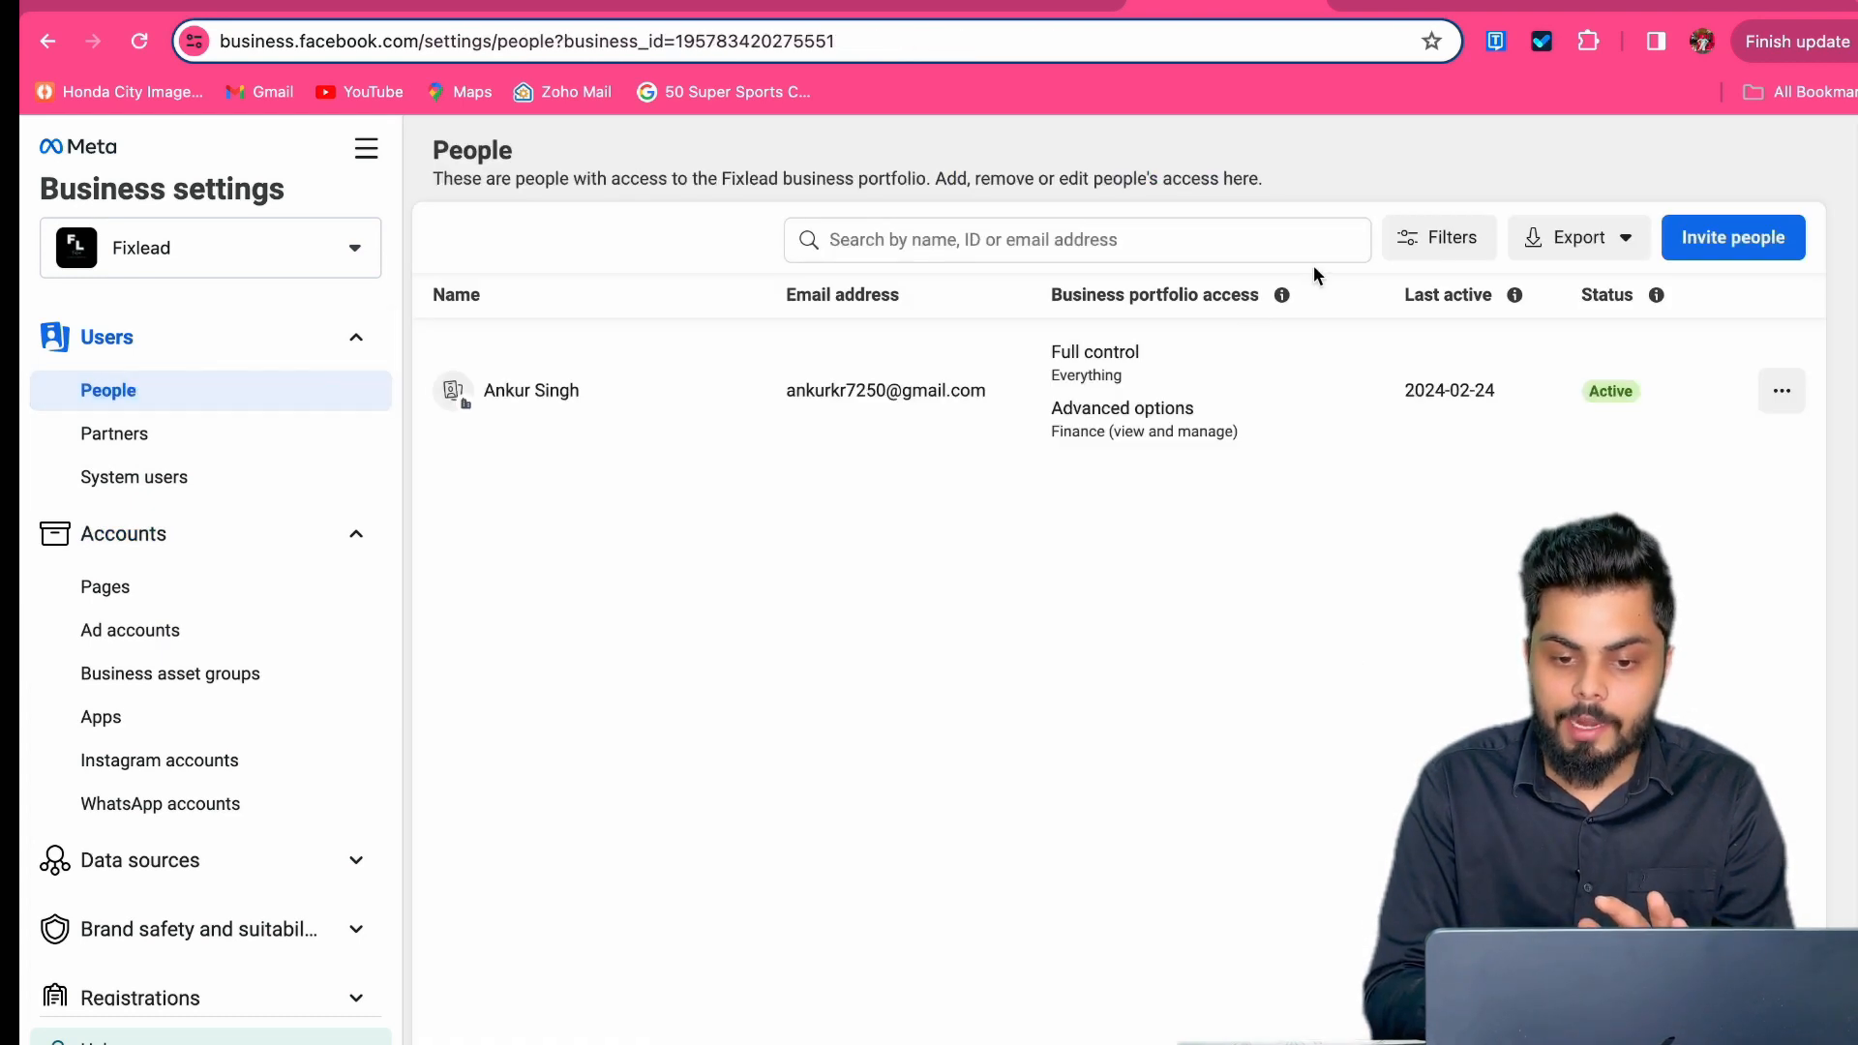
Step: Read the portfolio access levels explanation, then launch the Invite people dialog
{"action": "left_click", "coordinate": [1282, 294]}
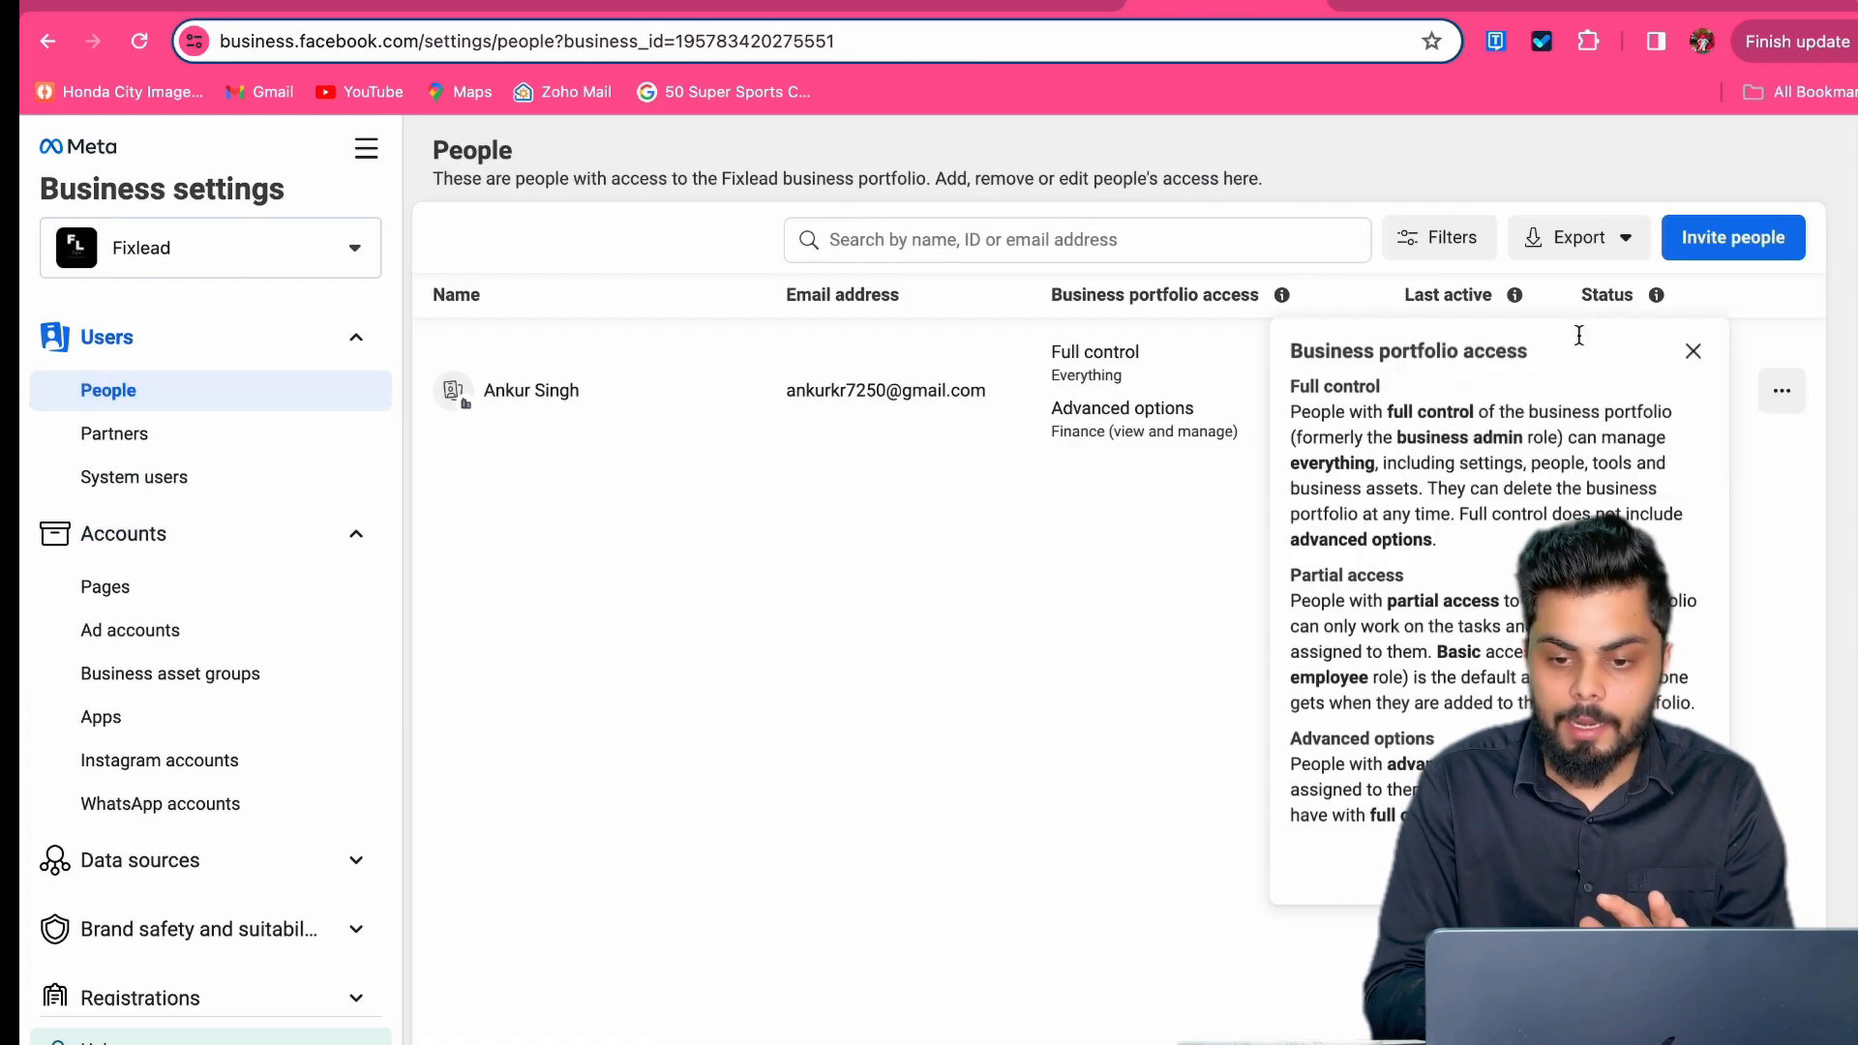
{"action": "left_click", "coordinate": [1722, 242]}
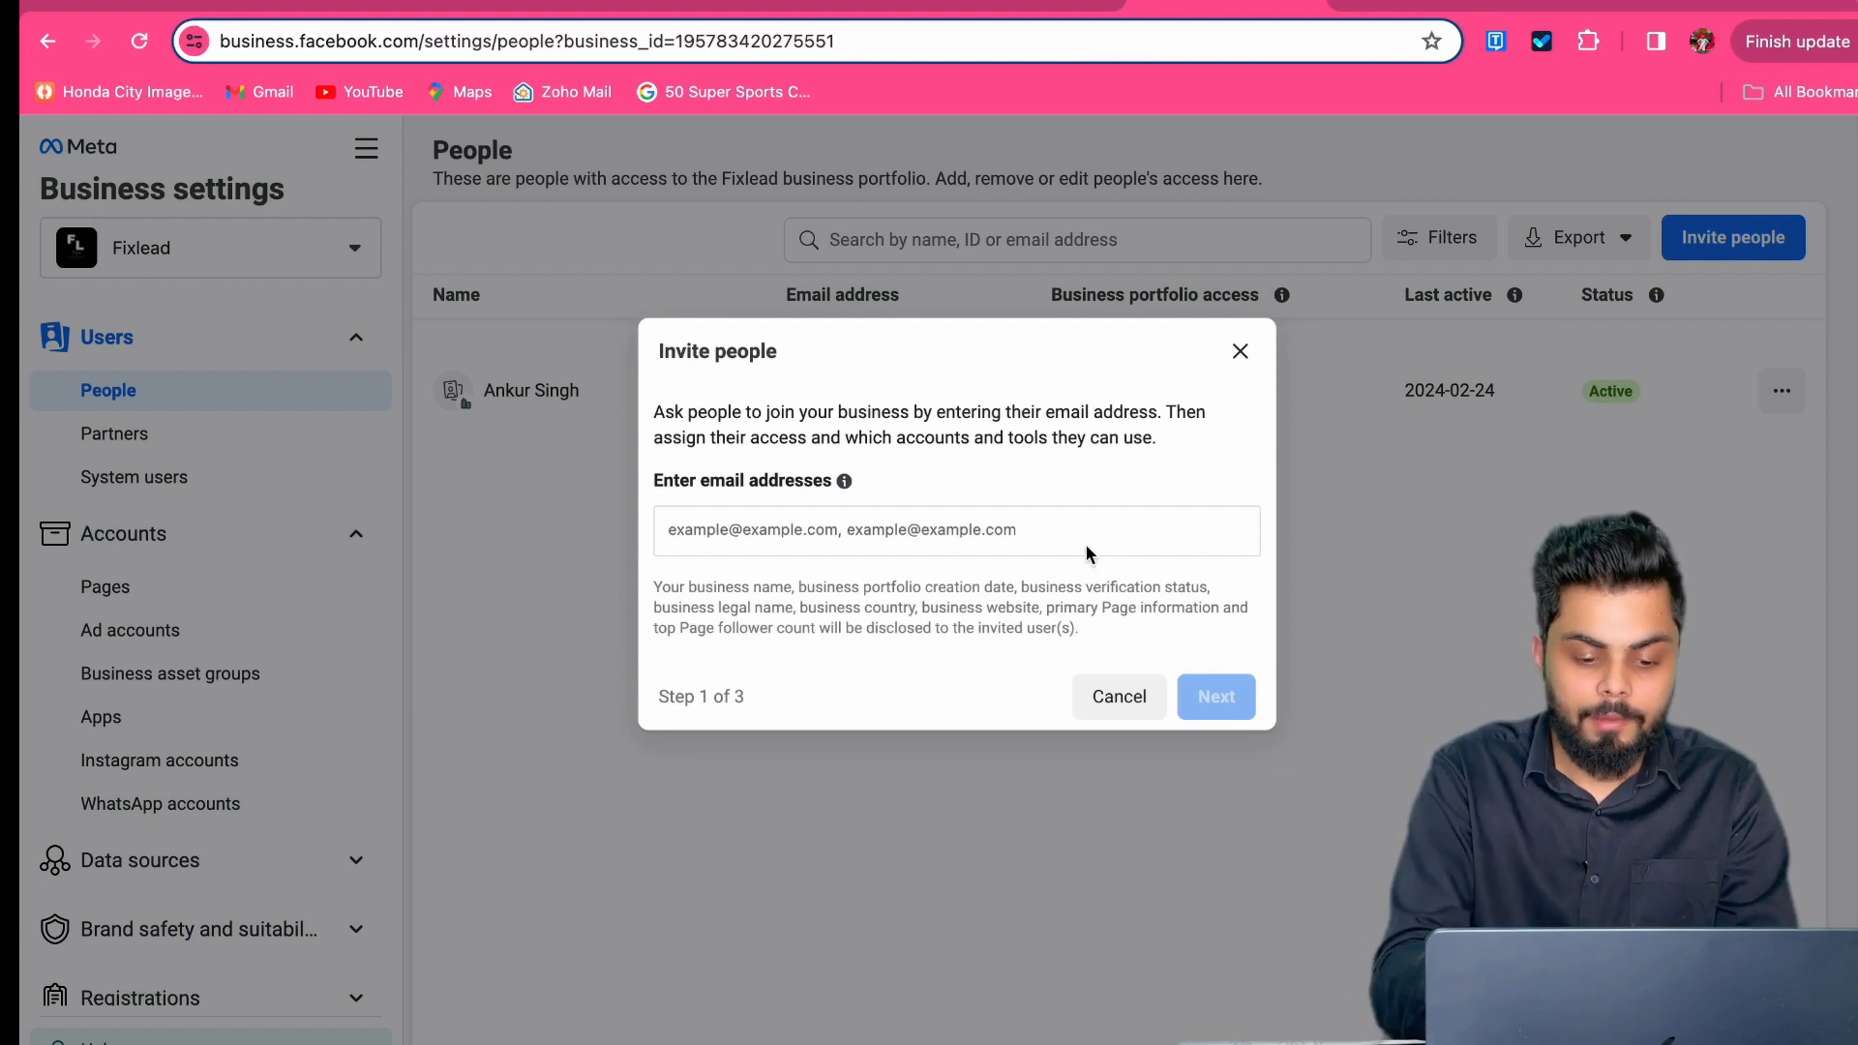
Step: Enter the invitee's e-mail address, accept the suggestion, and continue to step 2
{"action": "left_click", "coordinate": [1041, 532]}
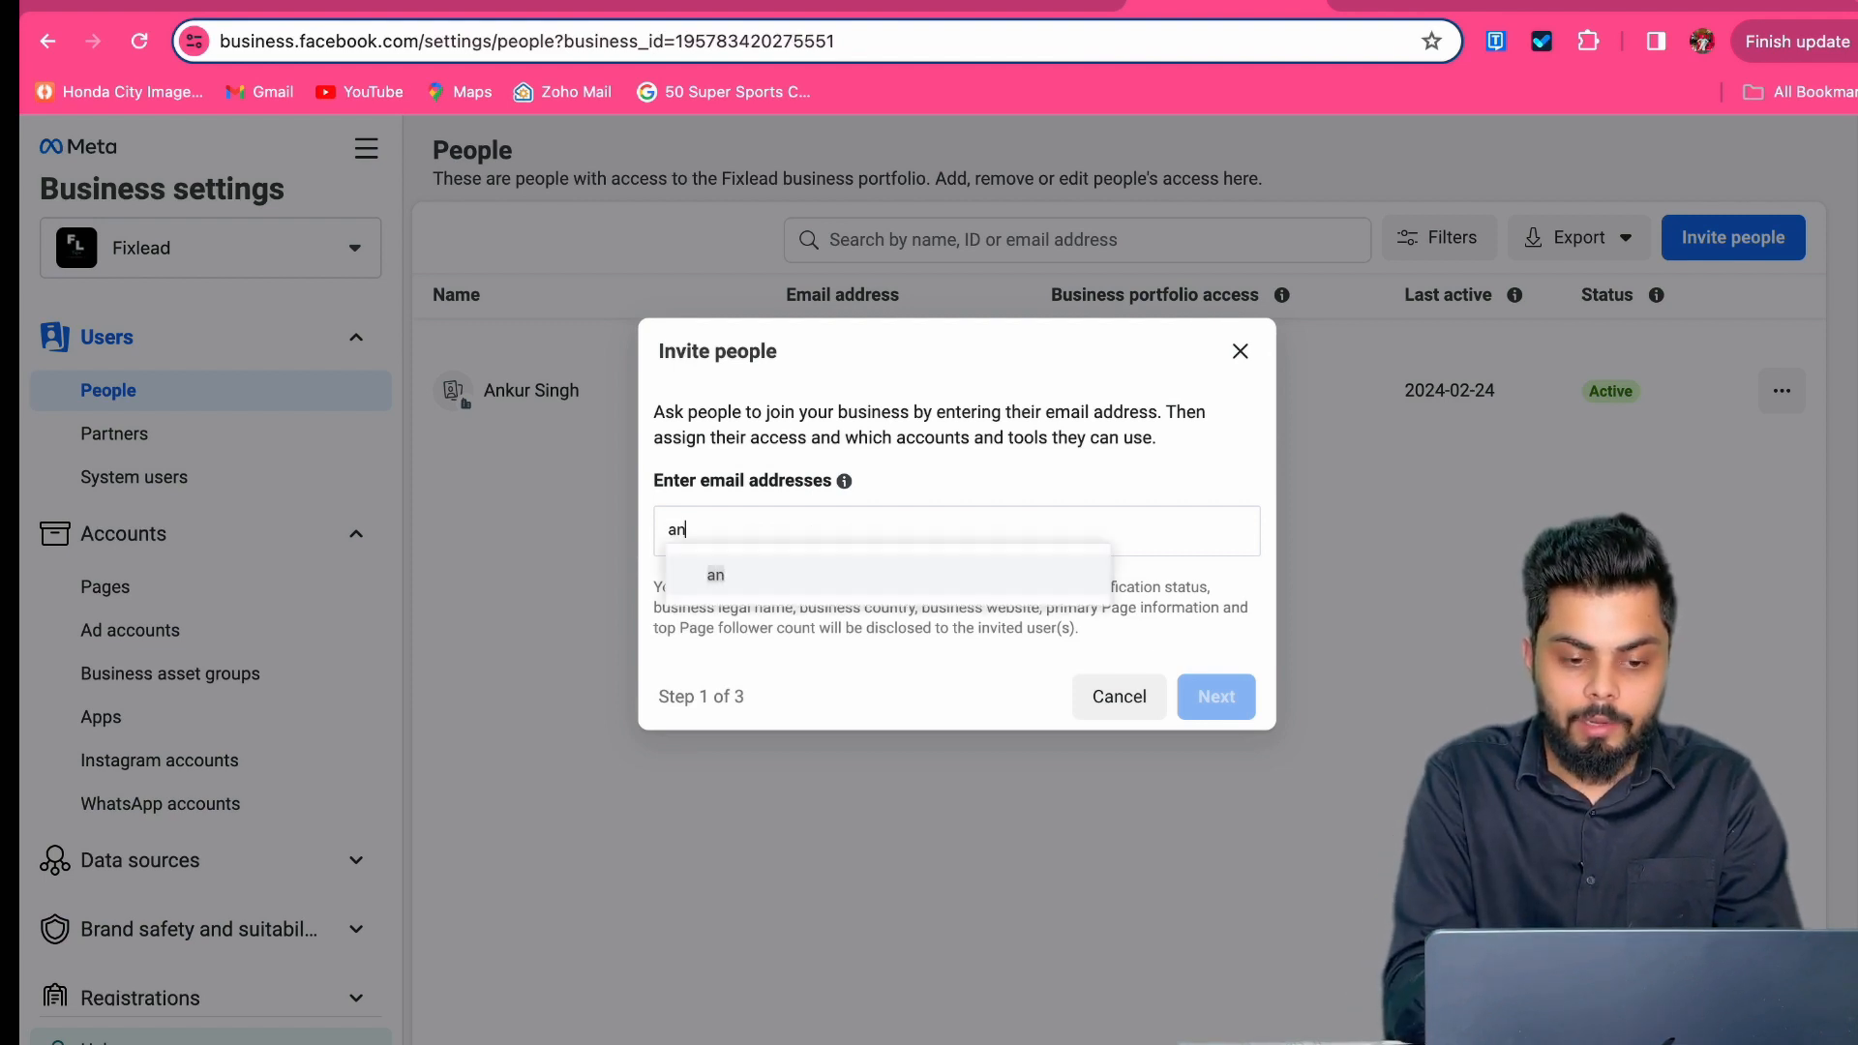
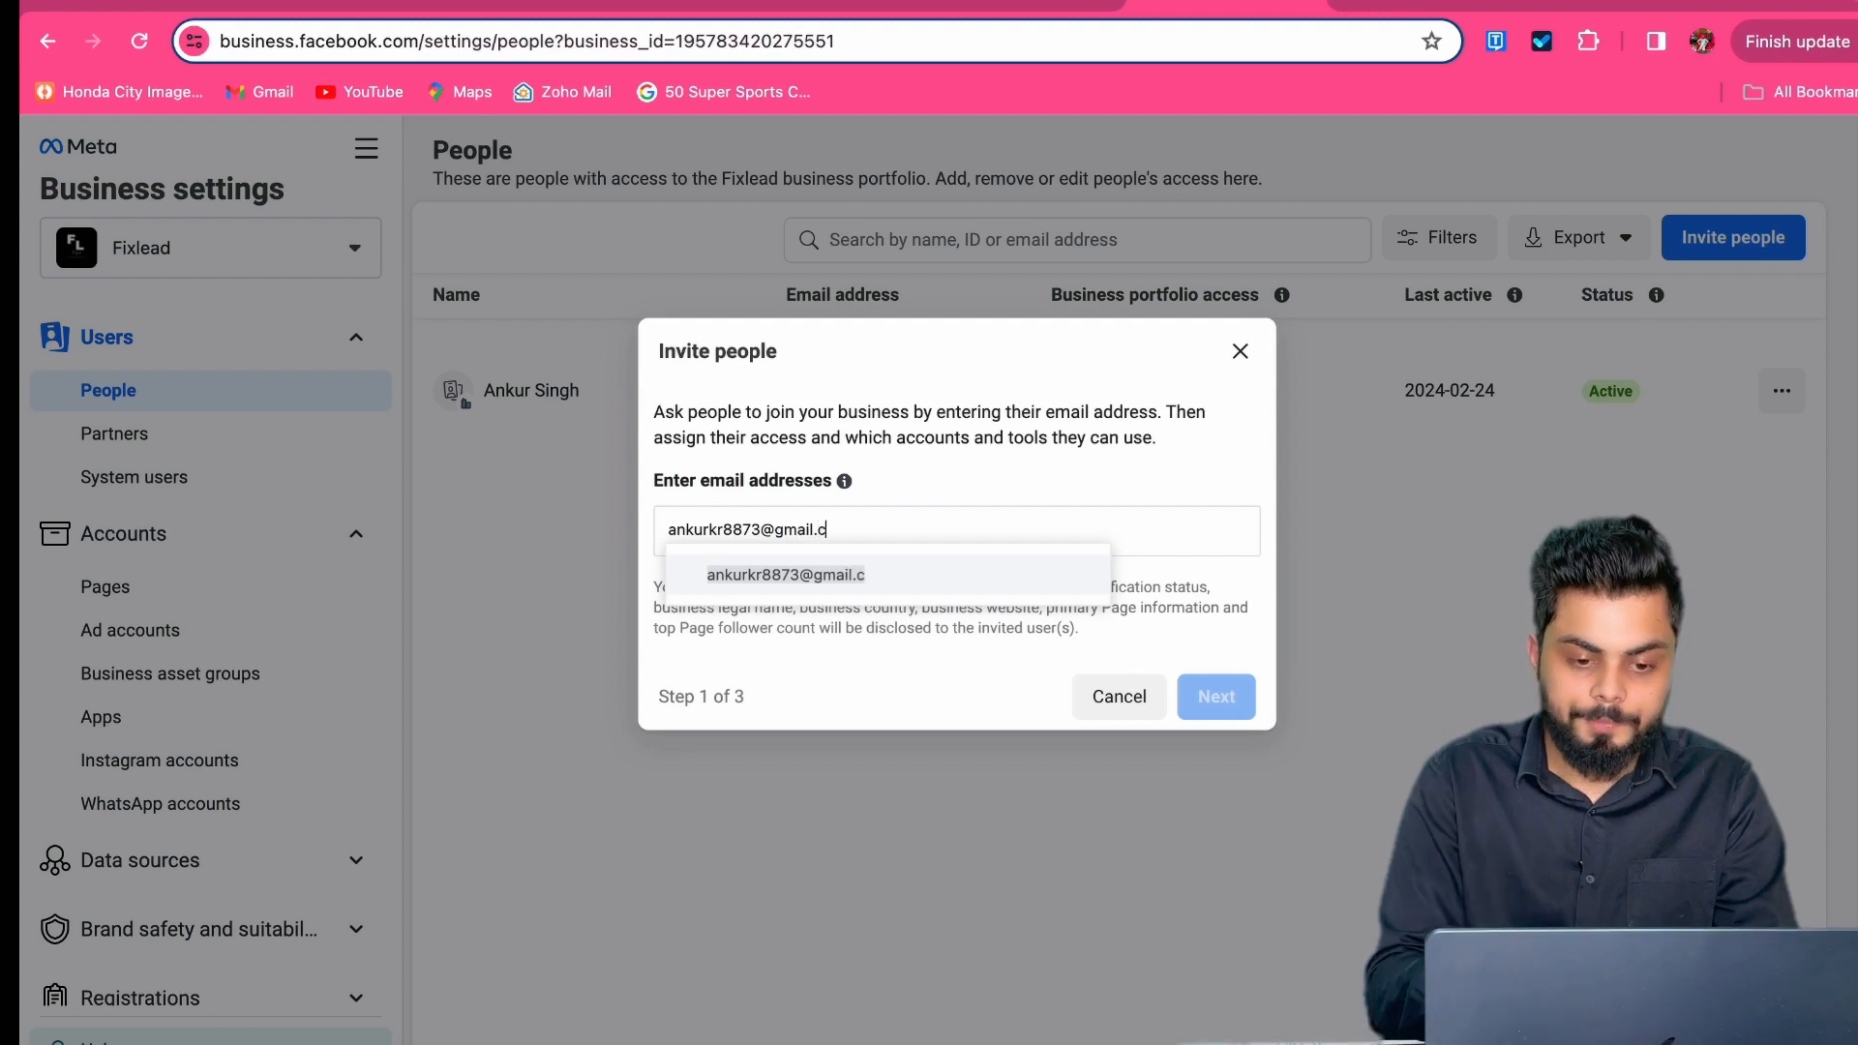
{"action": "left_click", "coordinate": [1026, 571]}
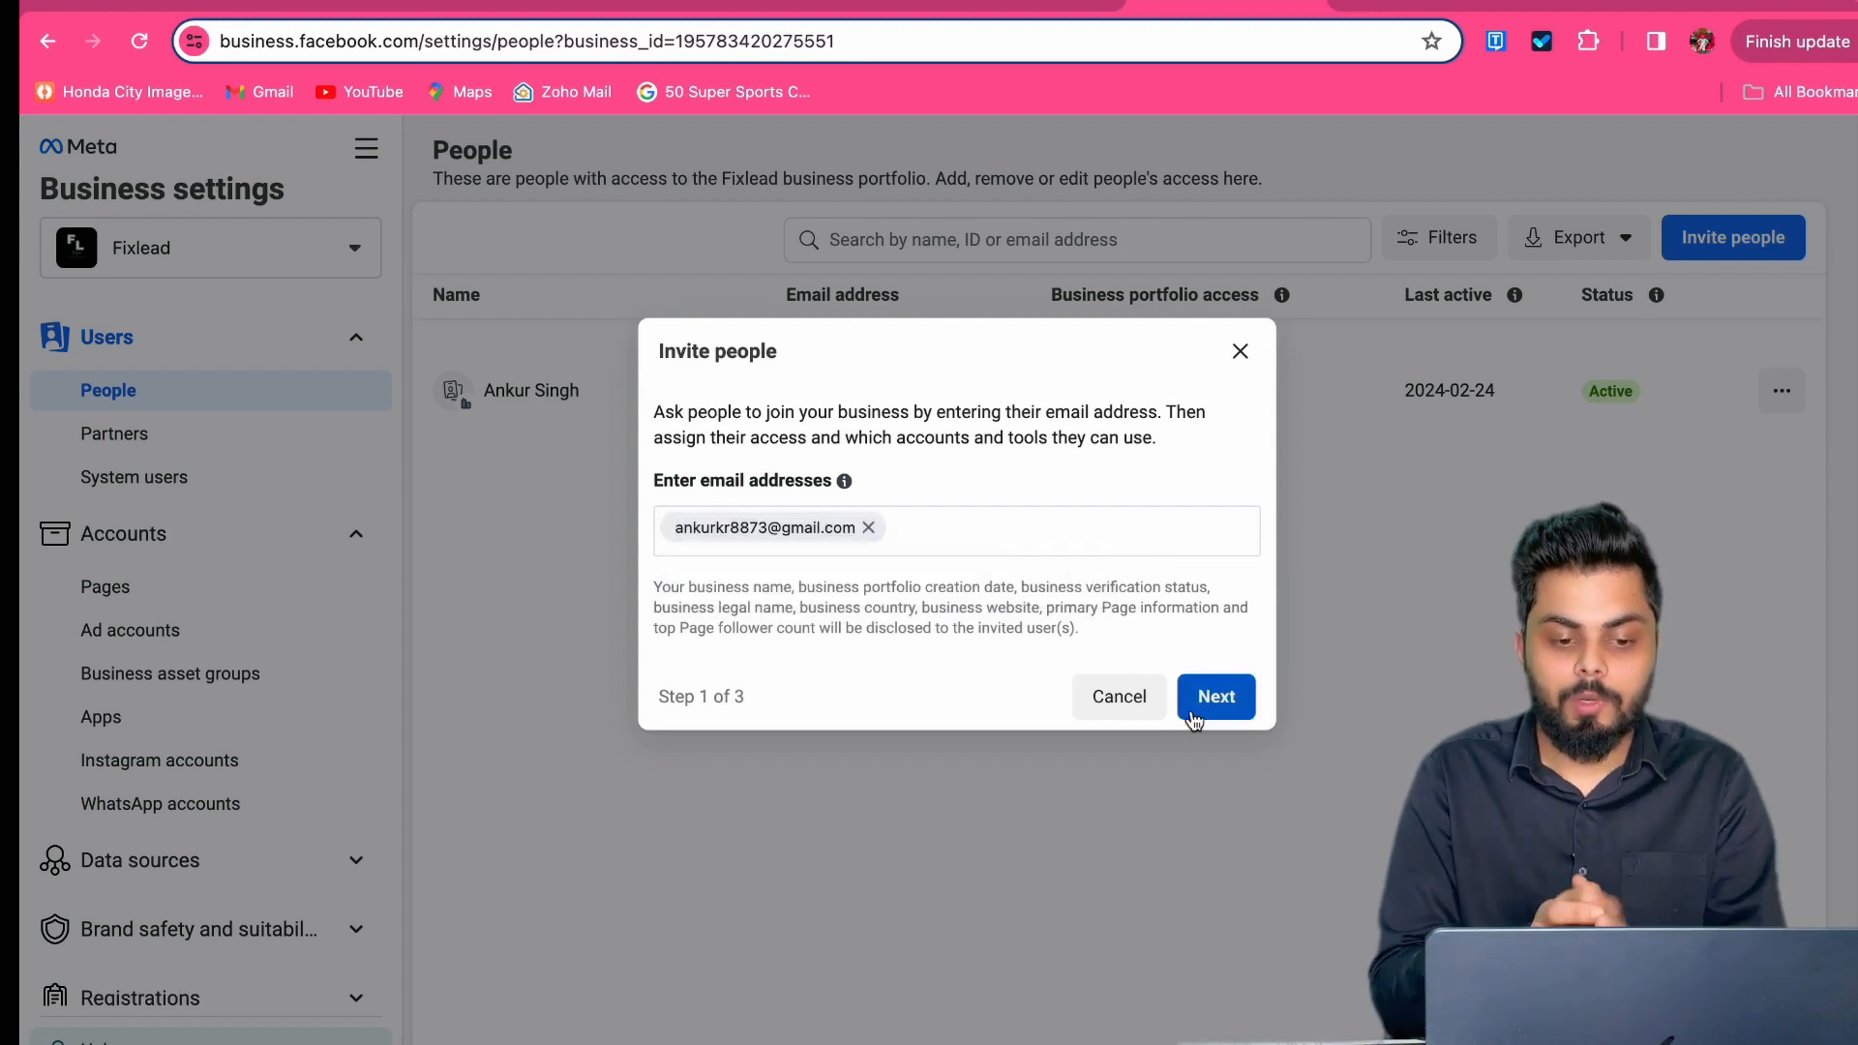
{"action": "left_click", "coordinate": [1216, 697]}
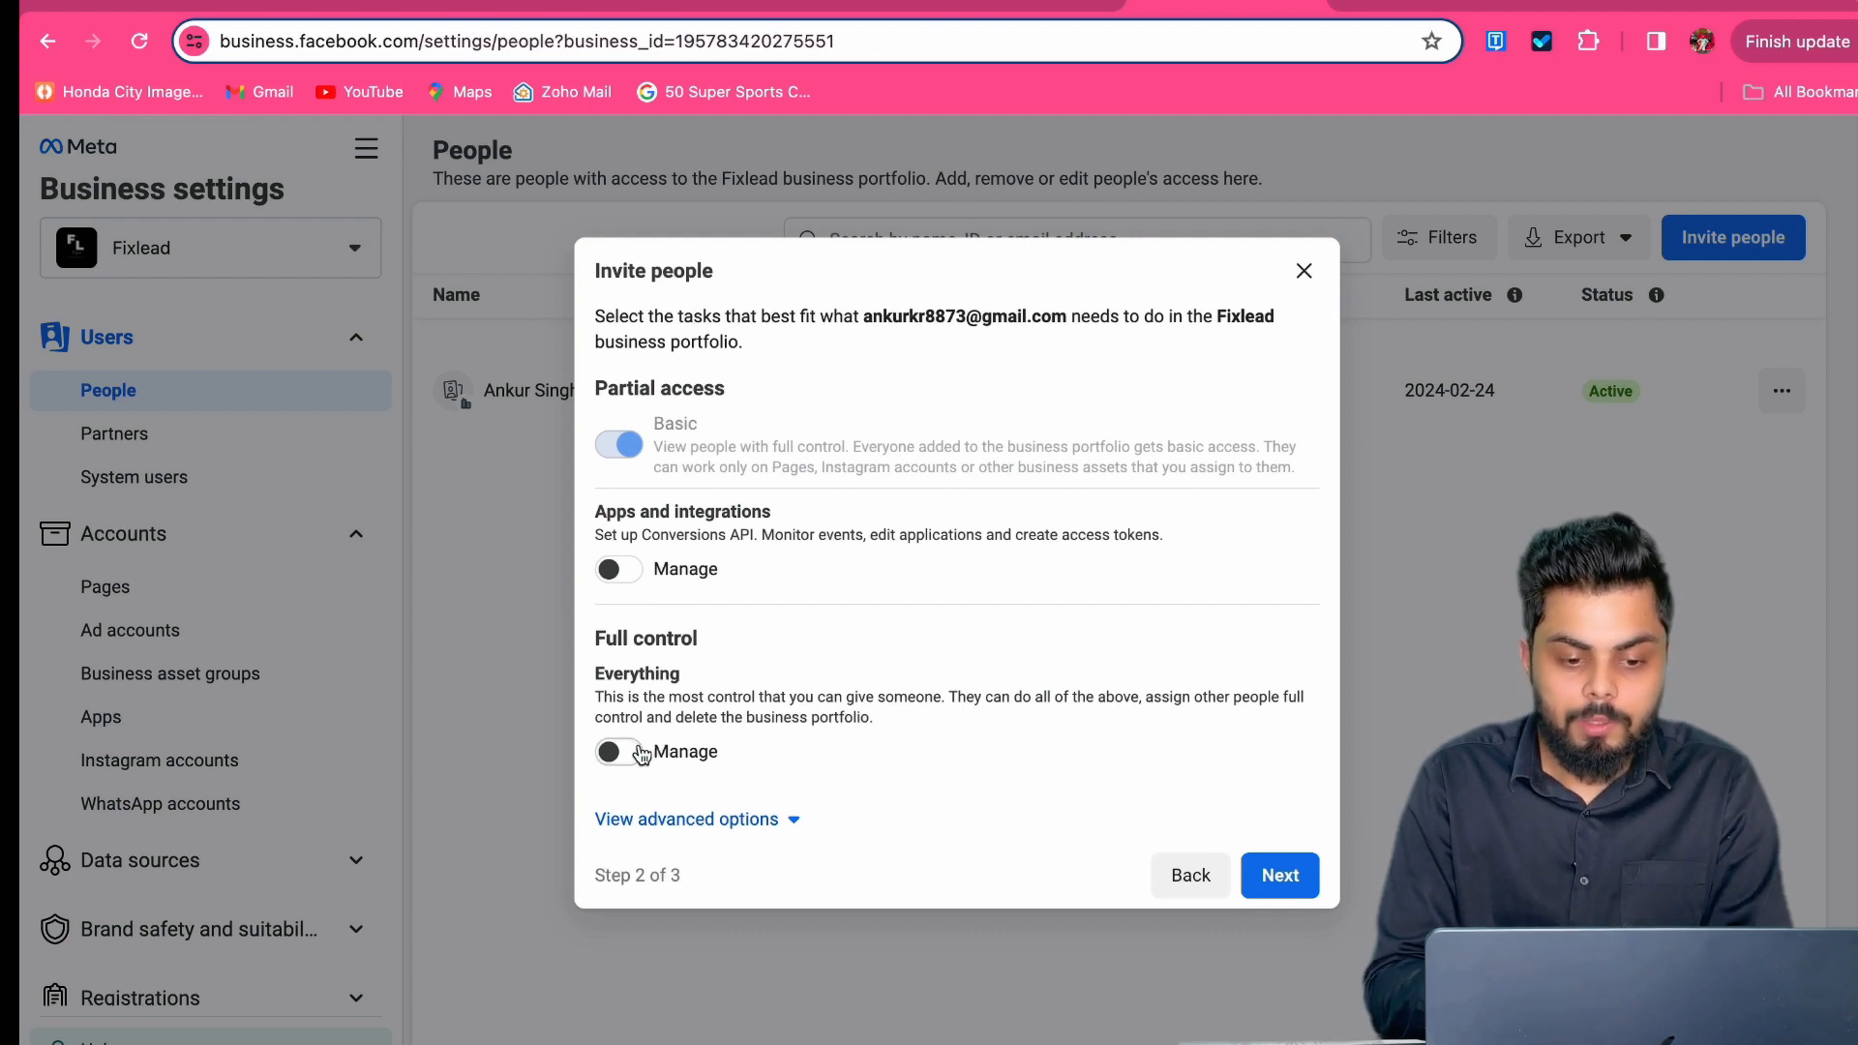
Step: Grant Full control: Everything, toggle Finance access on then back off, and continue to step 3
{"action": "left_click", "coordinate": [619, 751]}
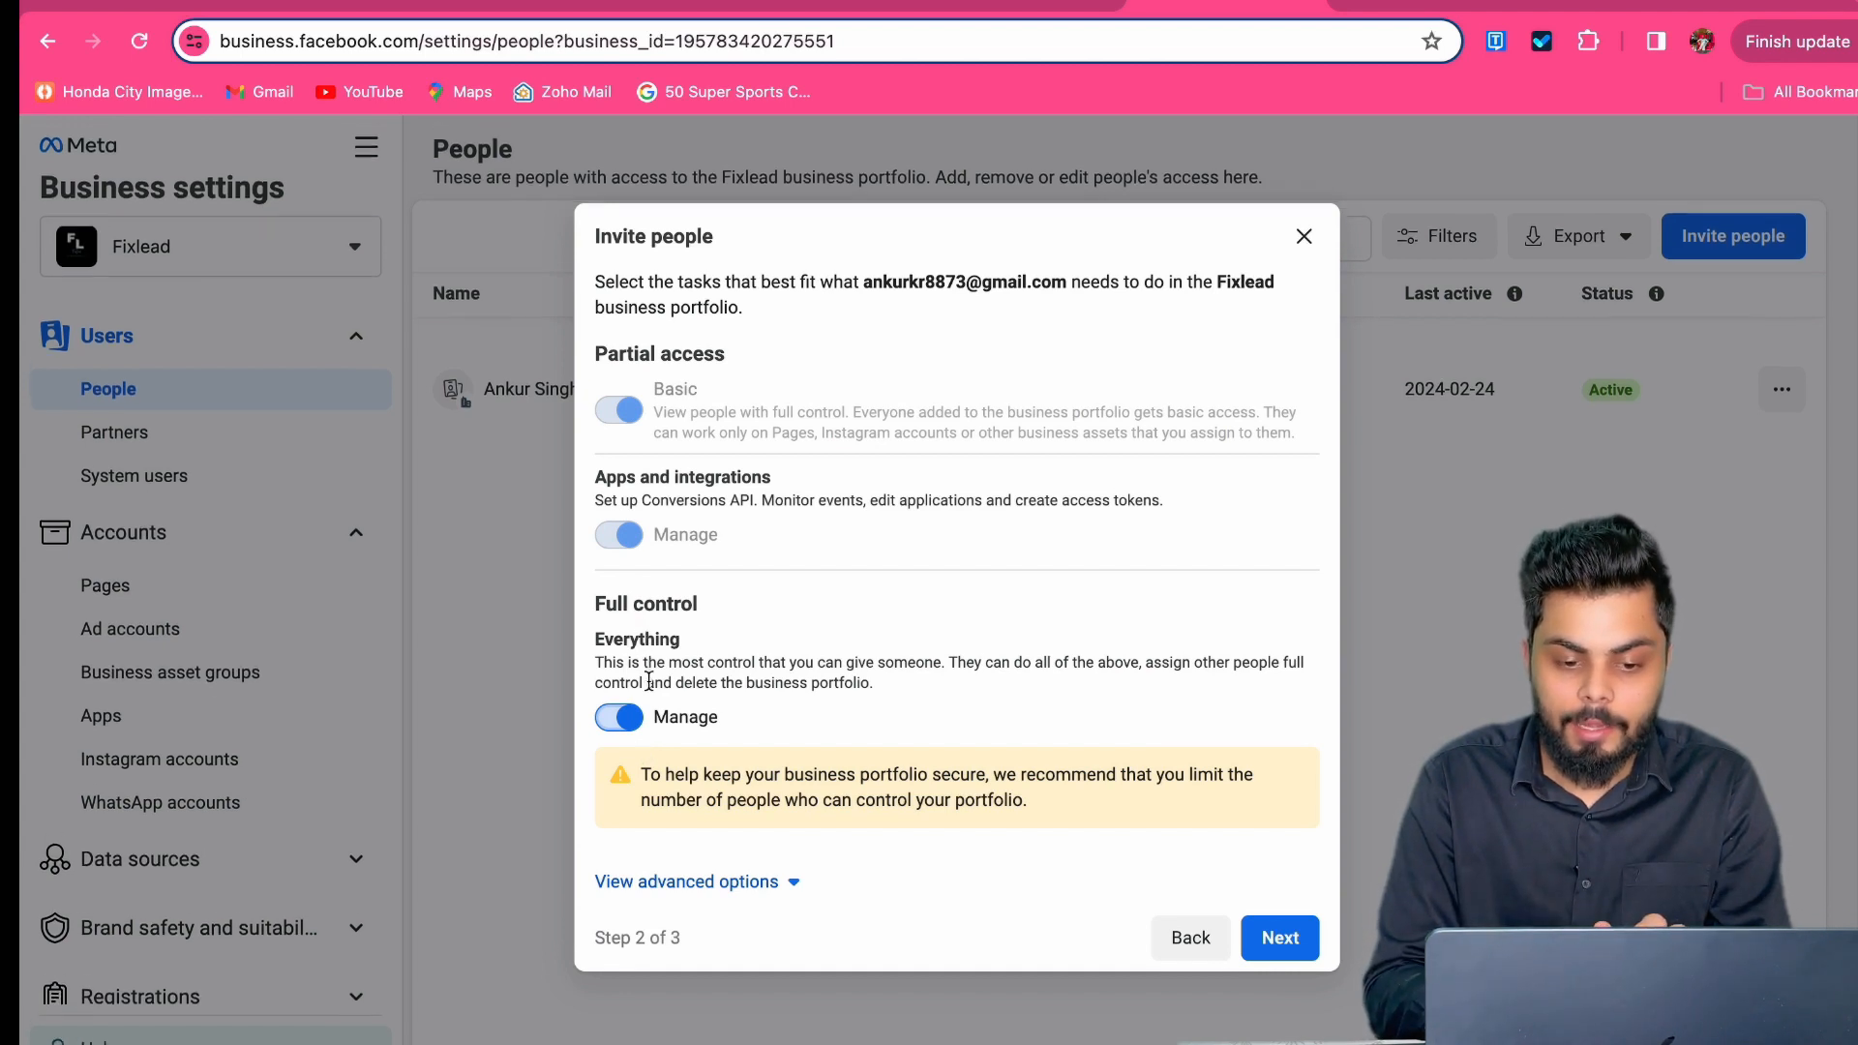
{"action": "left_click", "coordinate": [786, 881]}
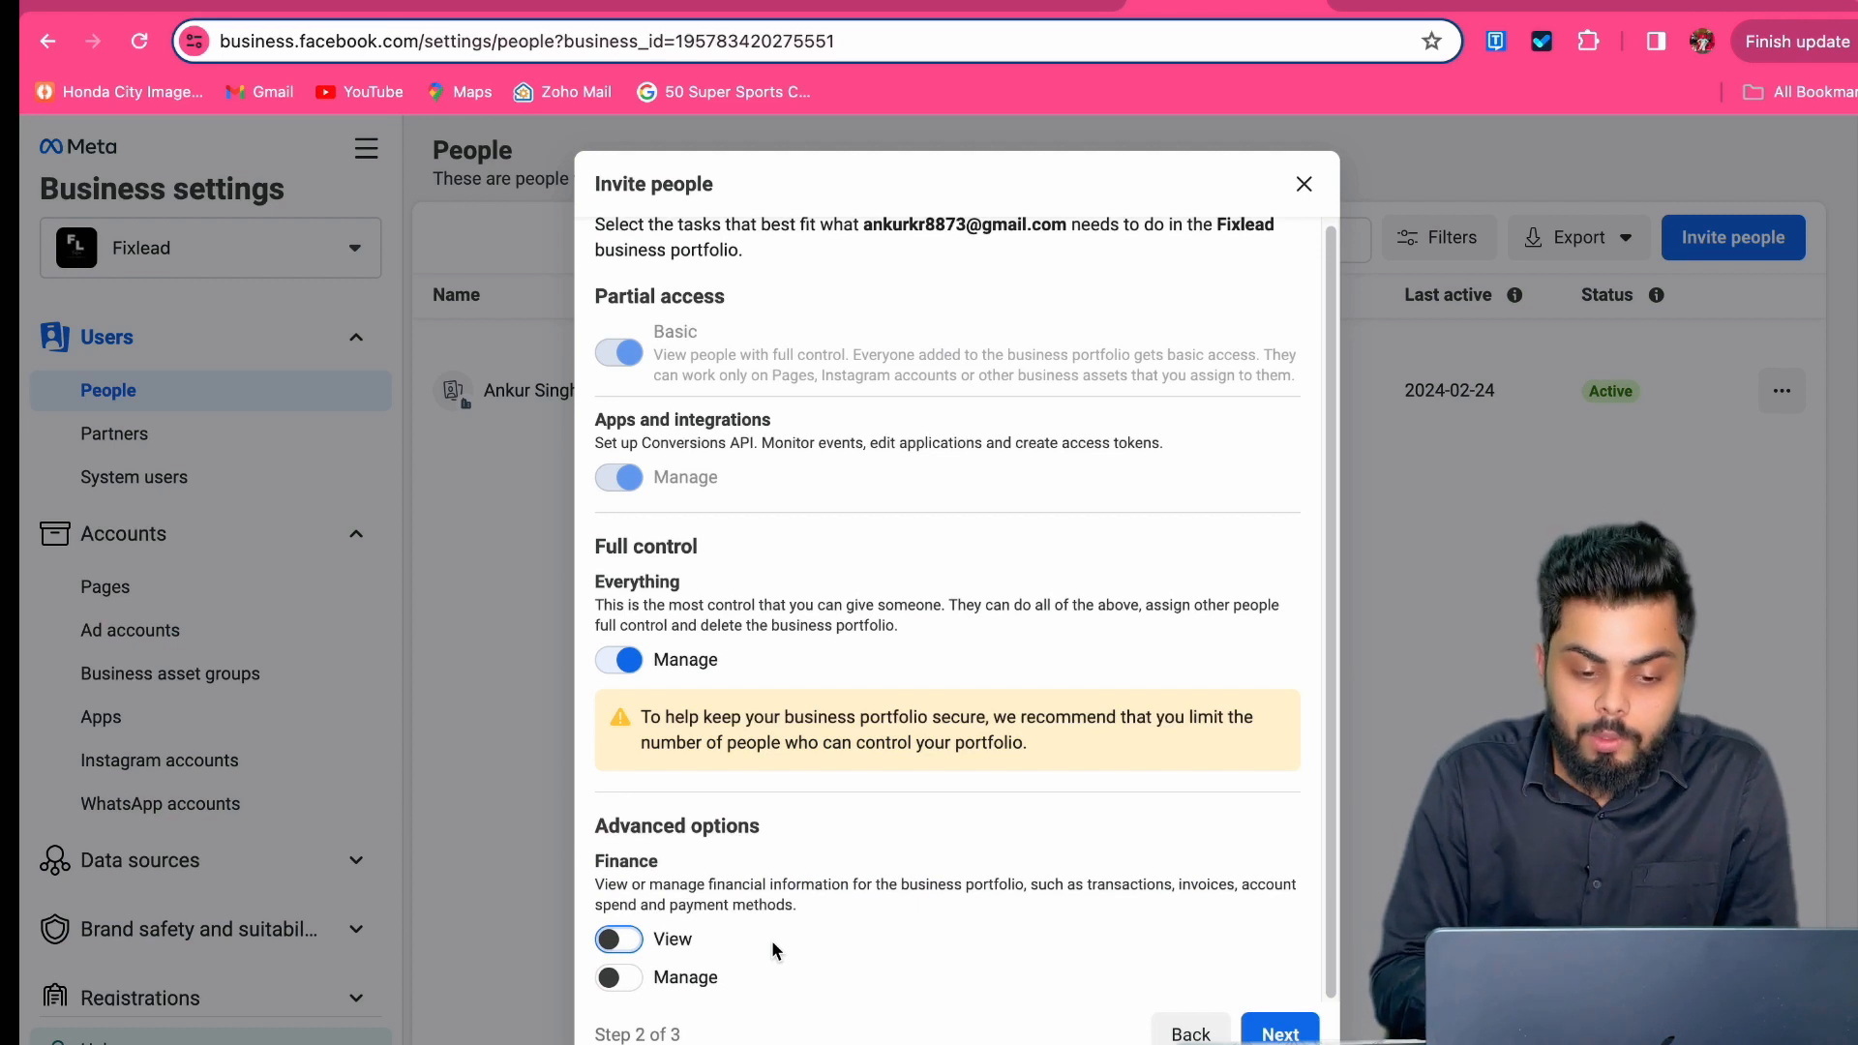
{"action": "left_click", "coordinate": [619, 939]}
{"action": "left_click", "coordinate": [624, 978]}
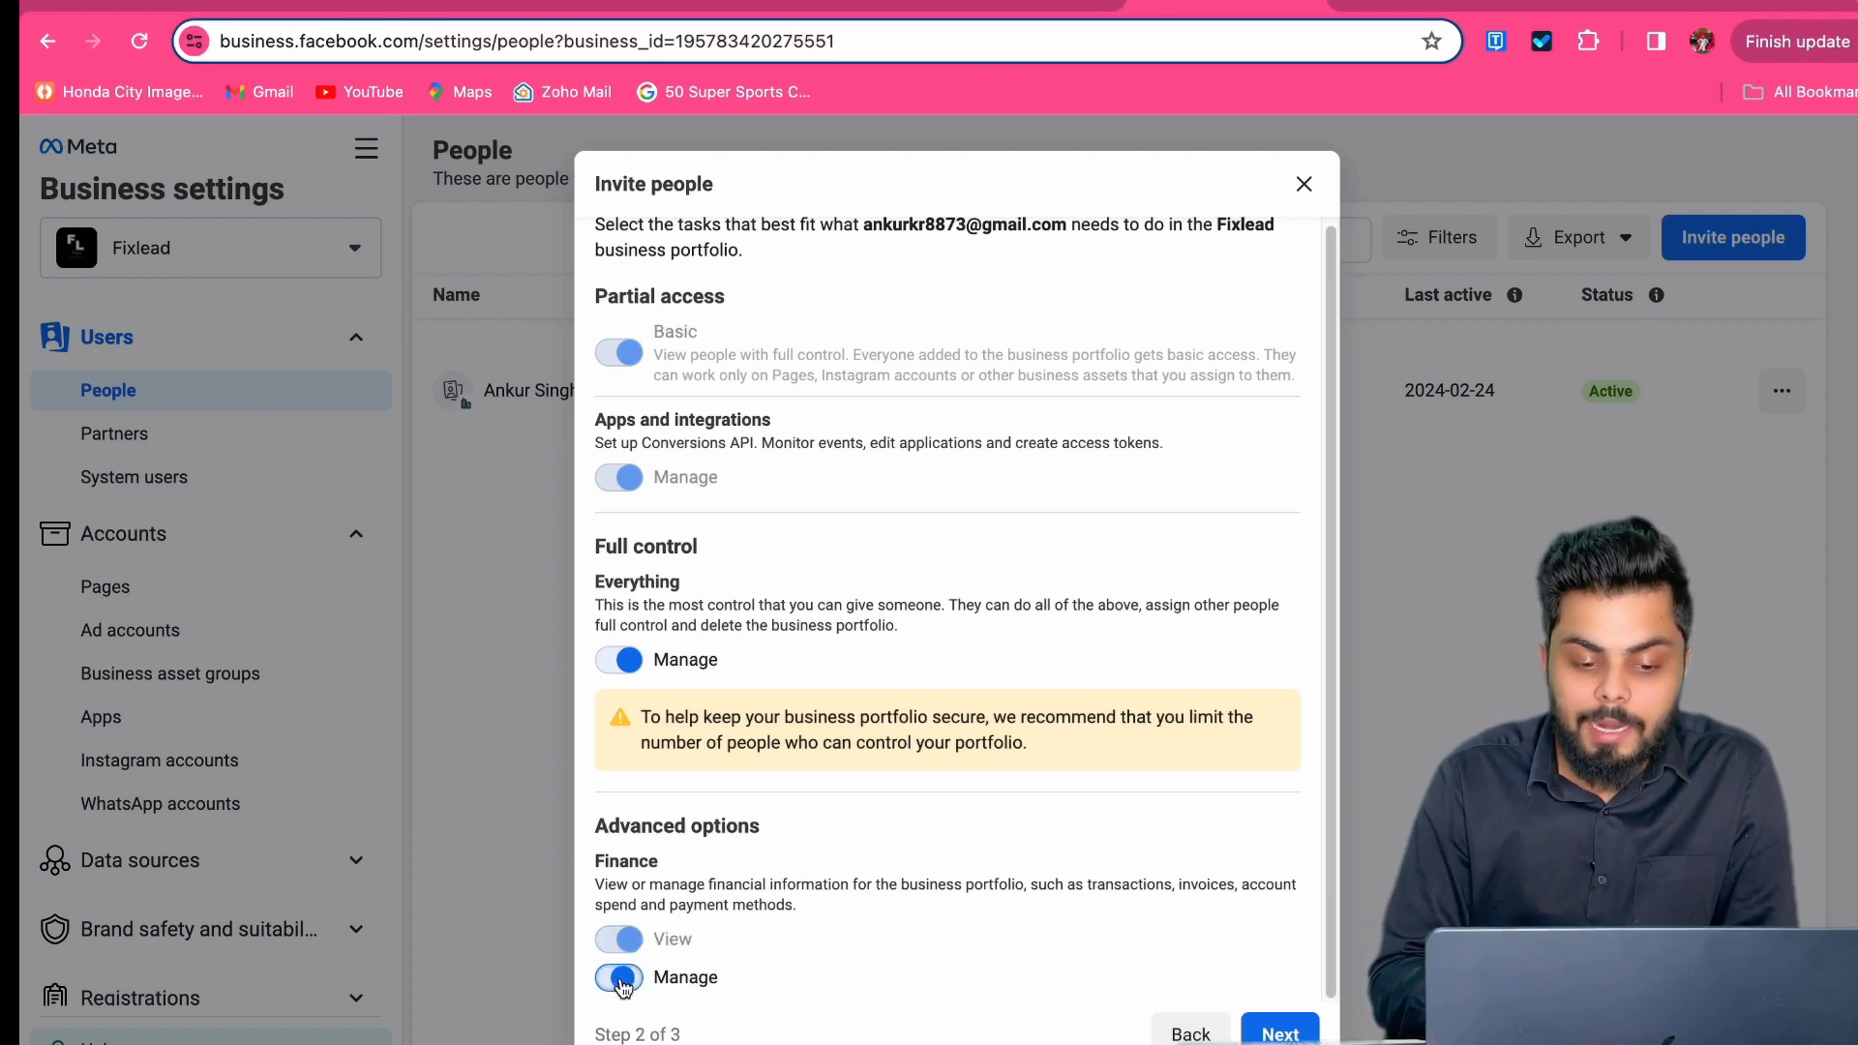
{"action": "left_click", "coordinate": [621, 978]}
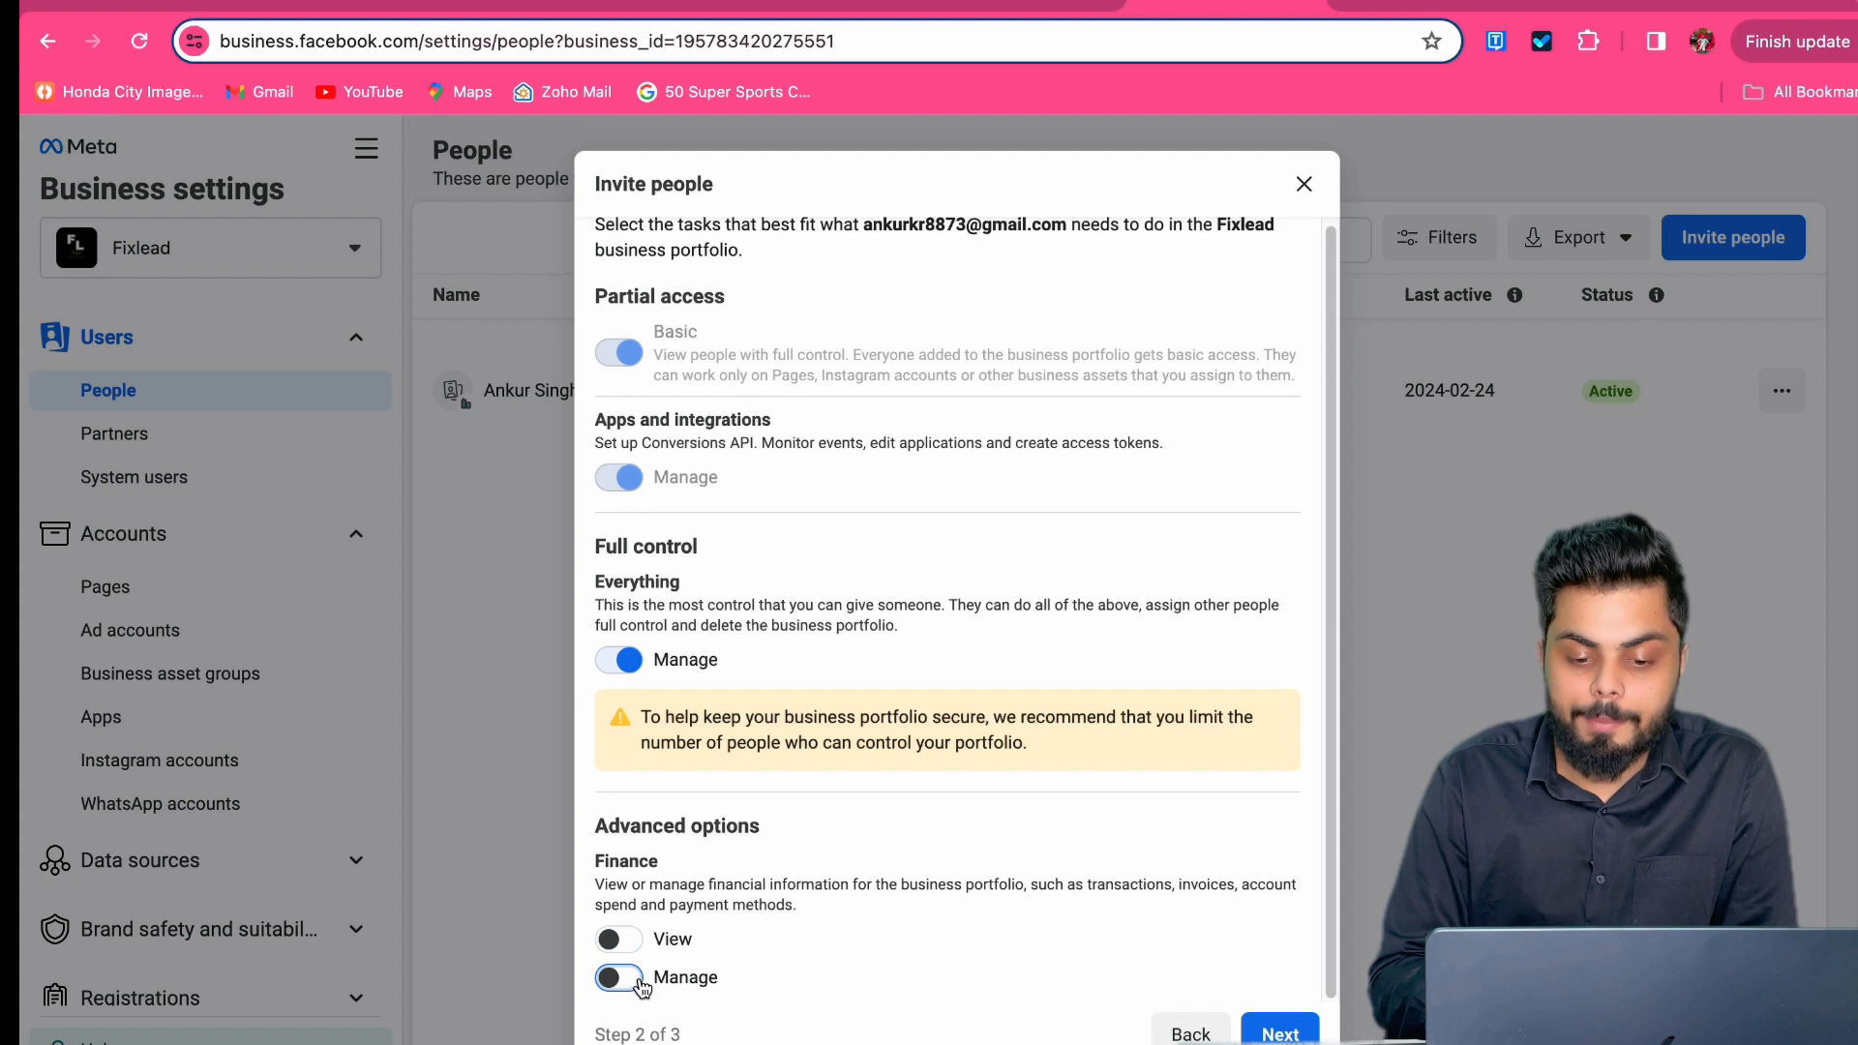
{"action": "left_click", "coordinate": [1280, 1033]}
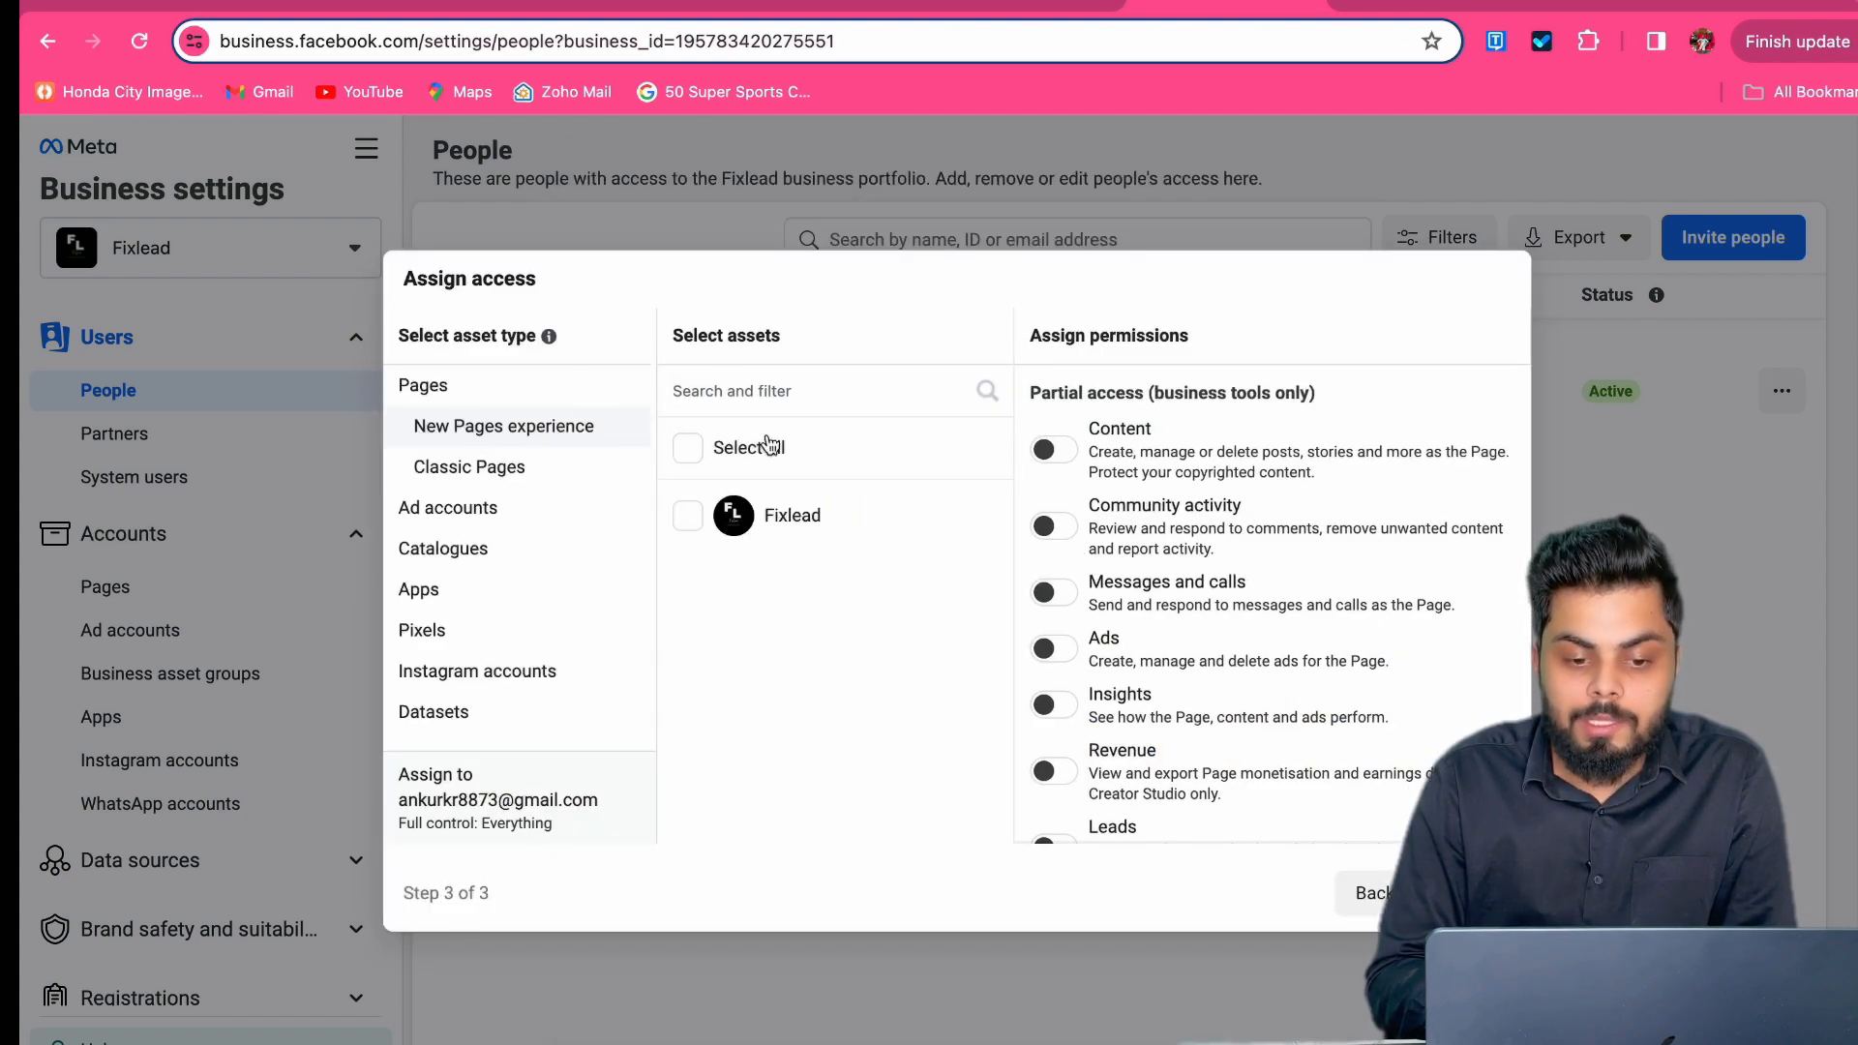
Step: Review the Pages permissions list, then select the fixlead ads ad account under Ad accounts
{"action": "left_click", "coordinate": [688, 517]}
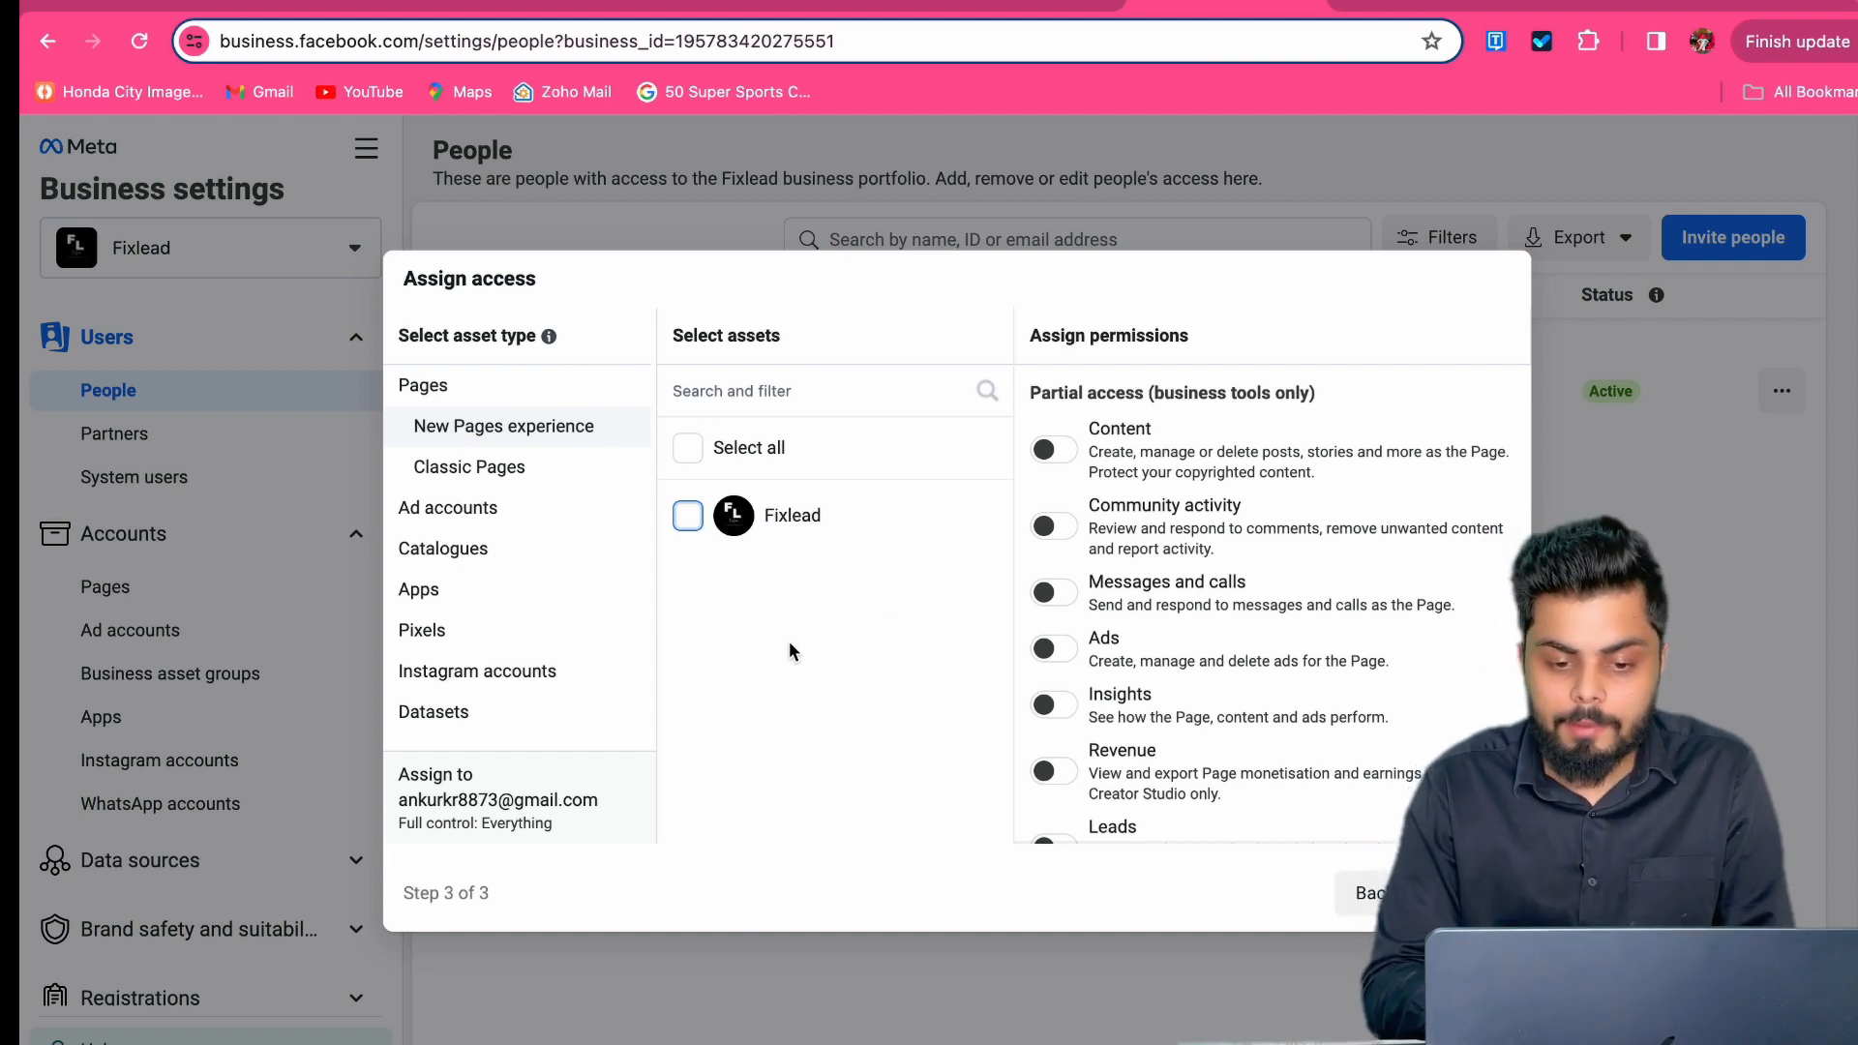
{"action": "scroll", "coordinate": [1147, 566], "scroll_direction": "down", "scroll_amount": 5}
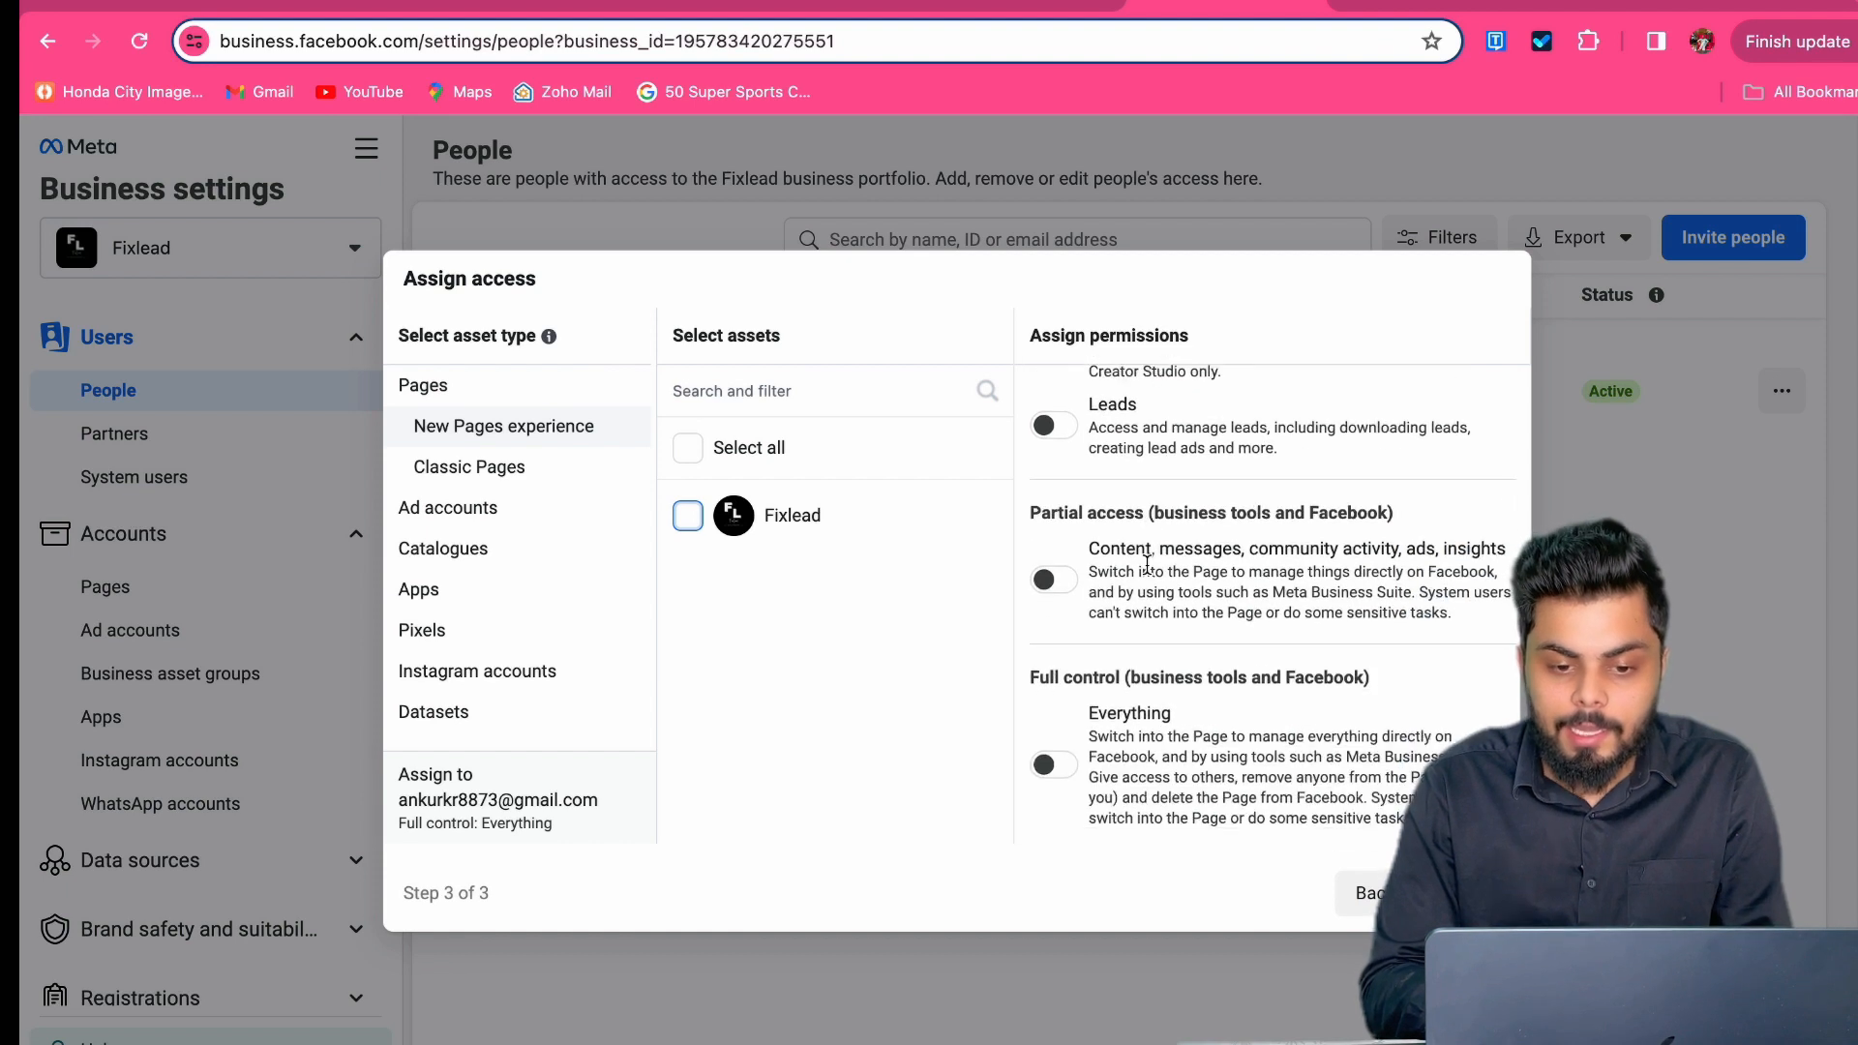
{"action": "scroll", "coordinate": [1146, 563], "scroll_direction": "up", "scroll_amount": 5}
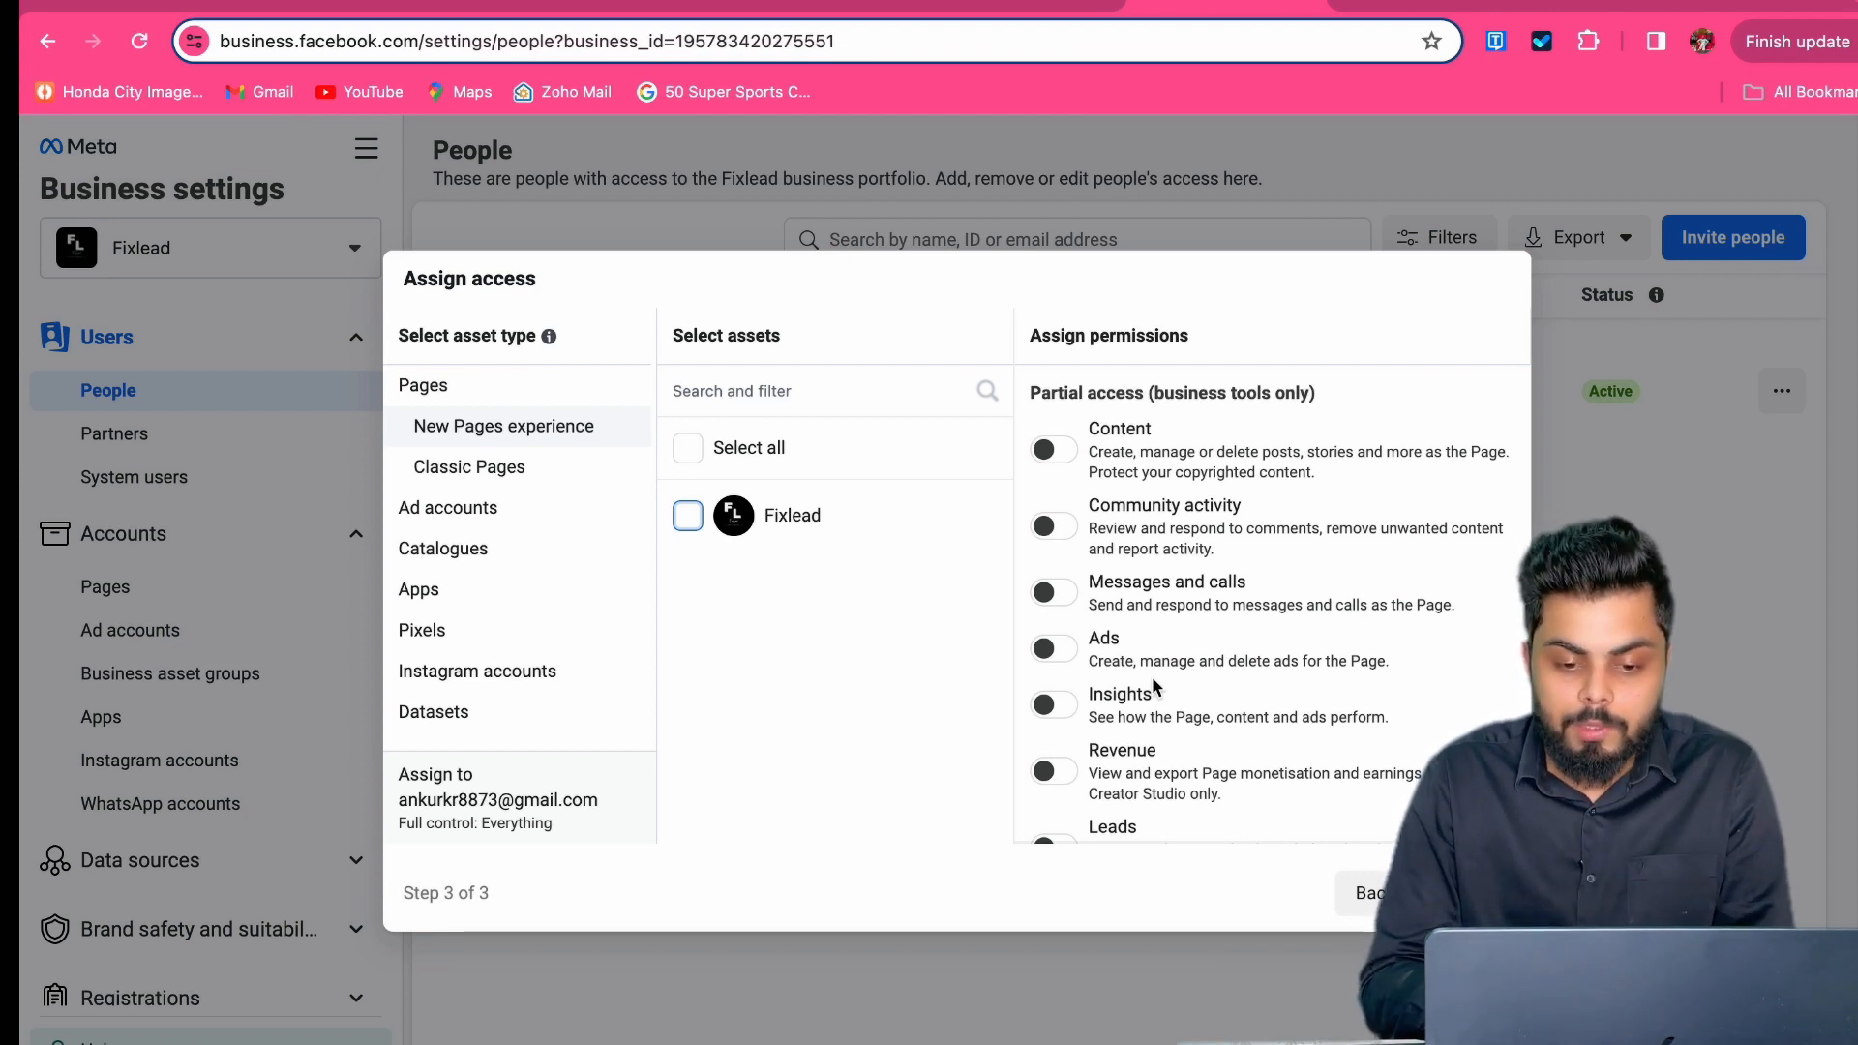
{"action": "scroll", "coordinate": [1153, 687], "scroll_direction": "down", "scroll_amount": 5}
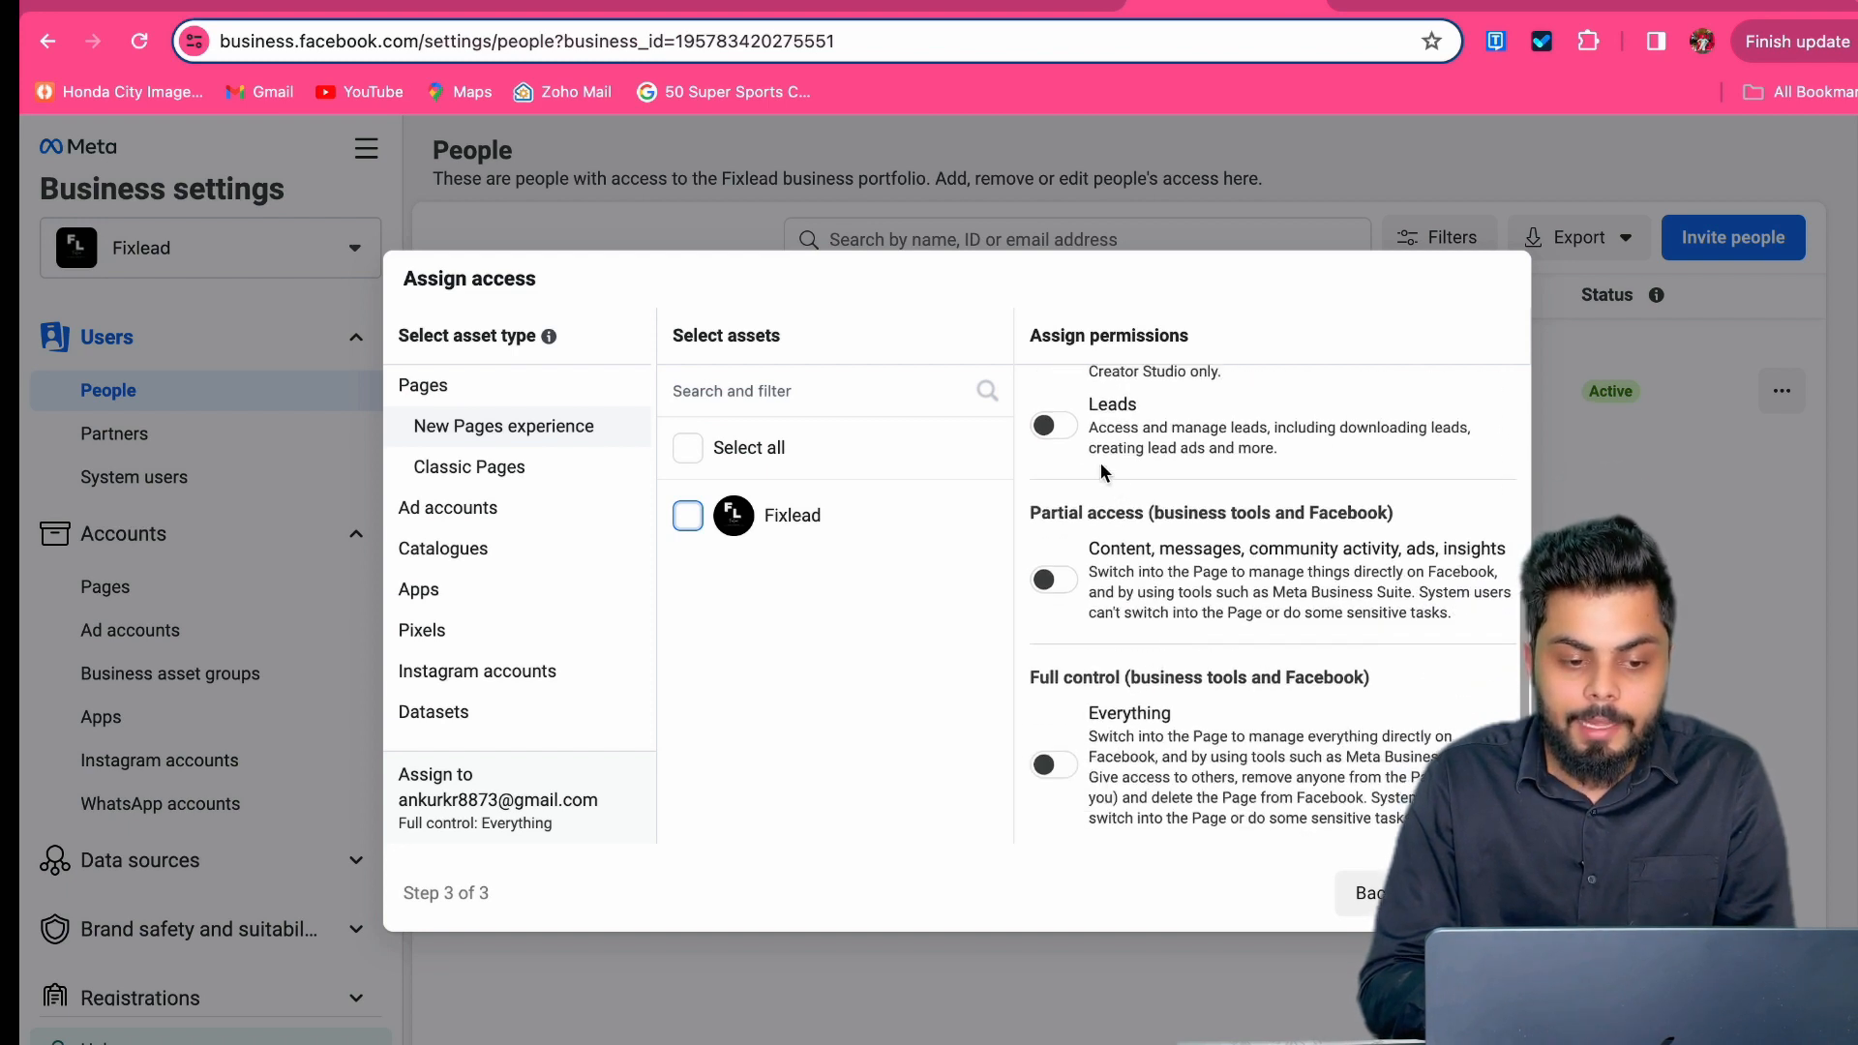
{"action": "left_click", "coordinate": [482, 513]}
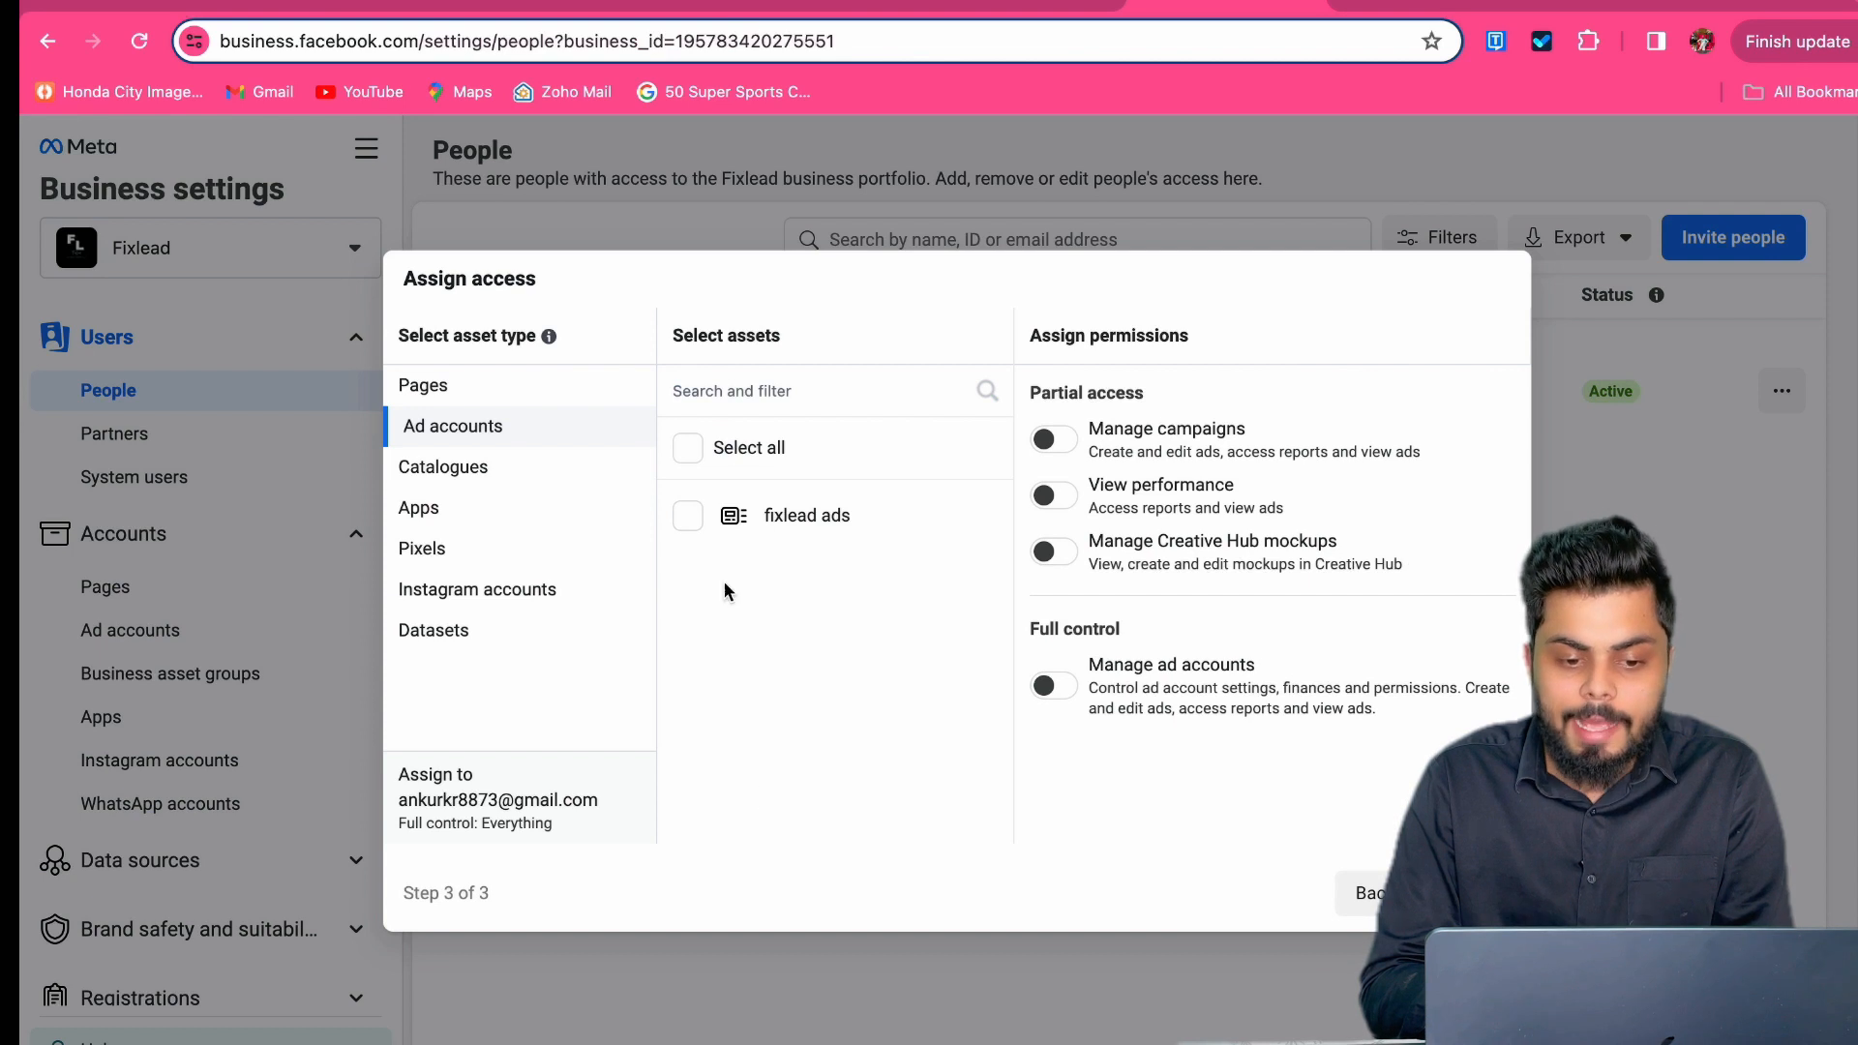
{"action": "left_click", "coordinate": [686, 523]}
Step: Enable Creative Hub mockups, campaign management and full control on fixlead ads, then send the invitation
{"action": "left_click", "coordinate": [1063, 551]}
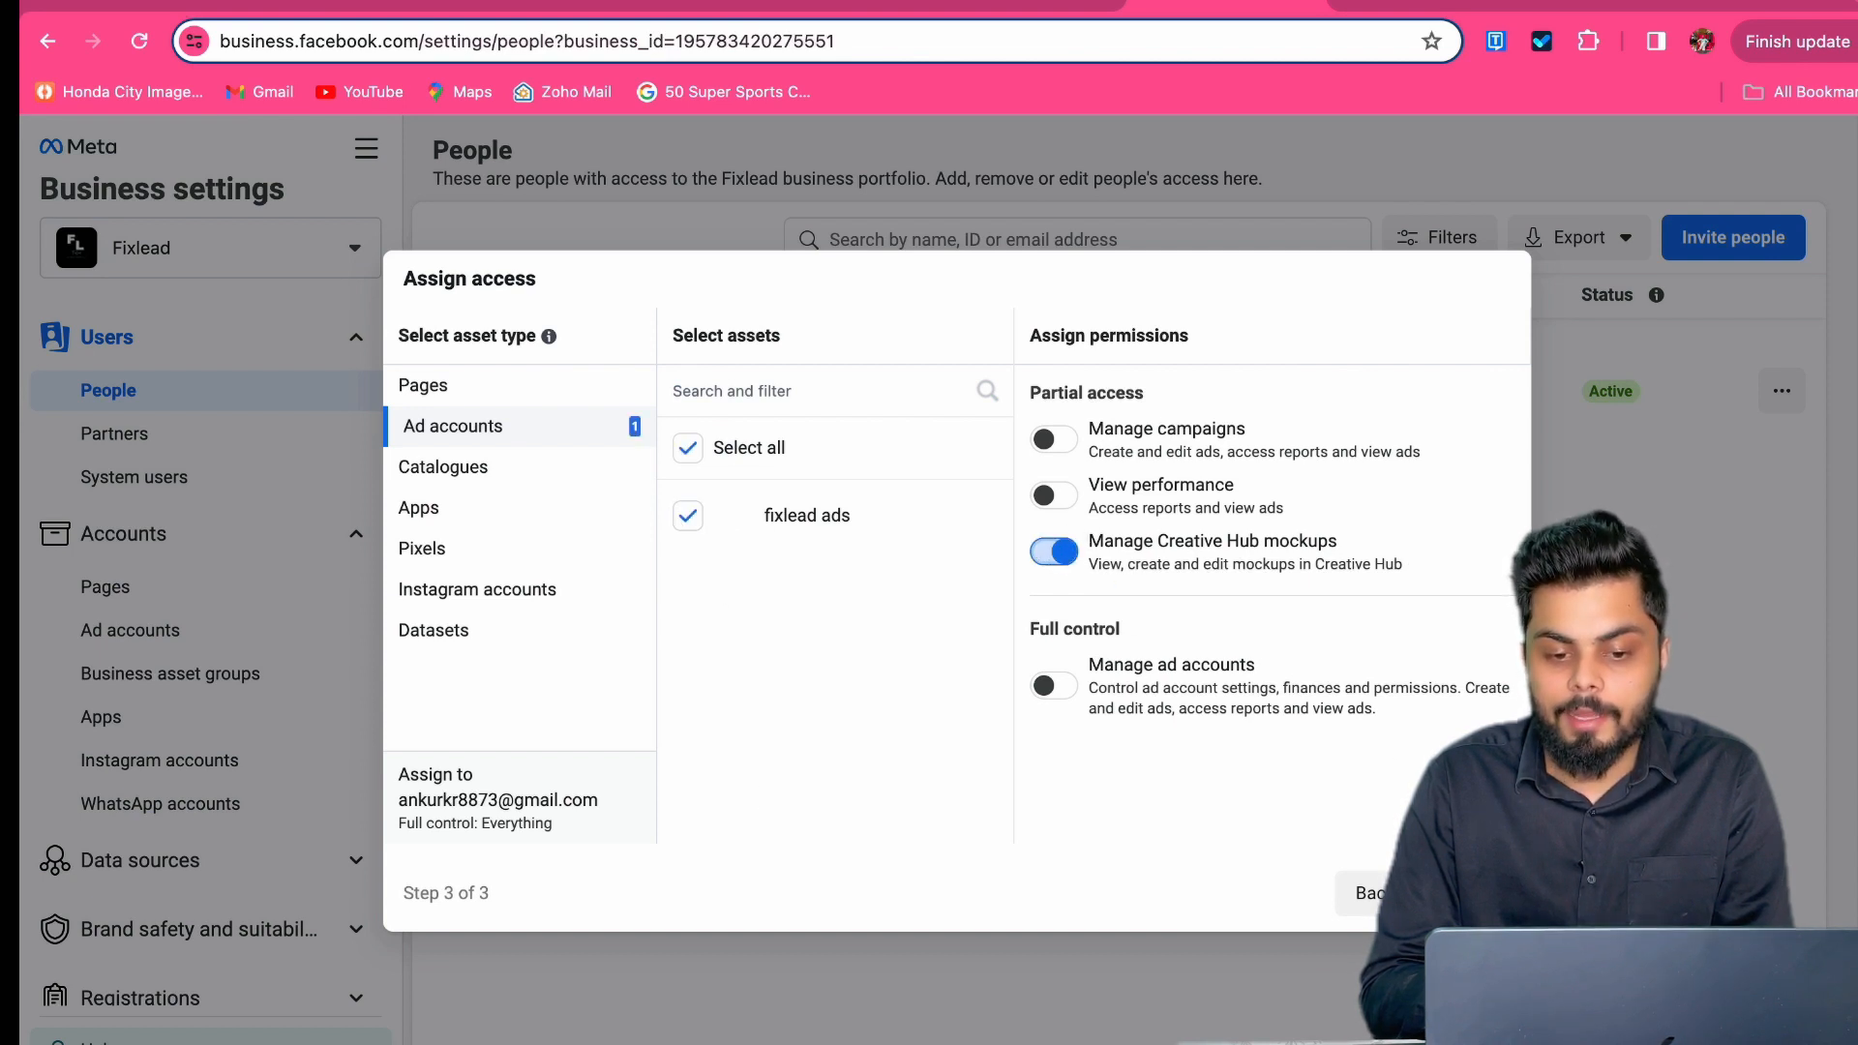
{"action": "left_click", "coordinate": [1060, 444]}
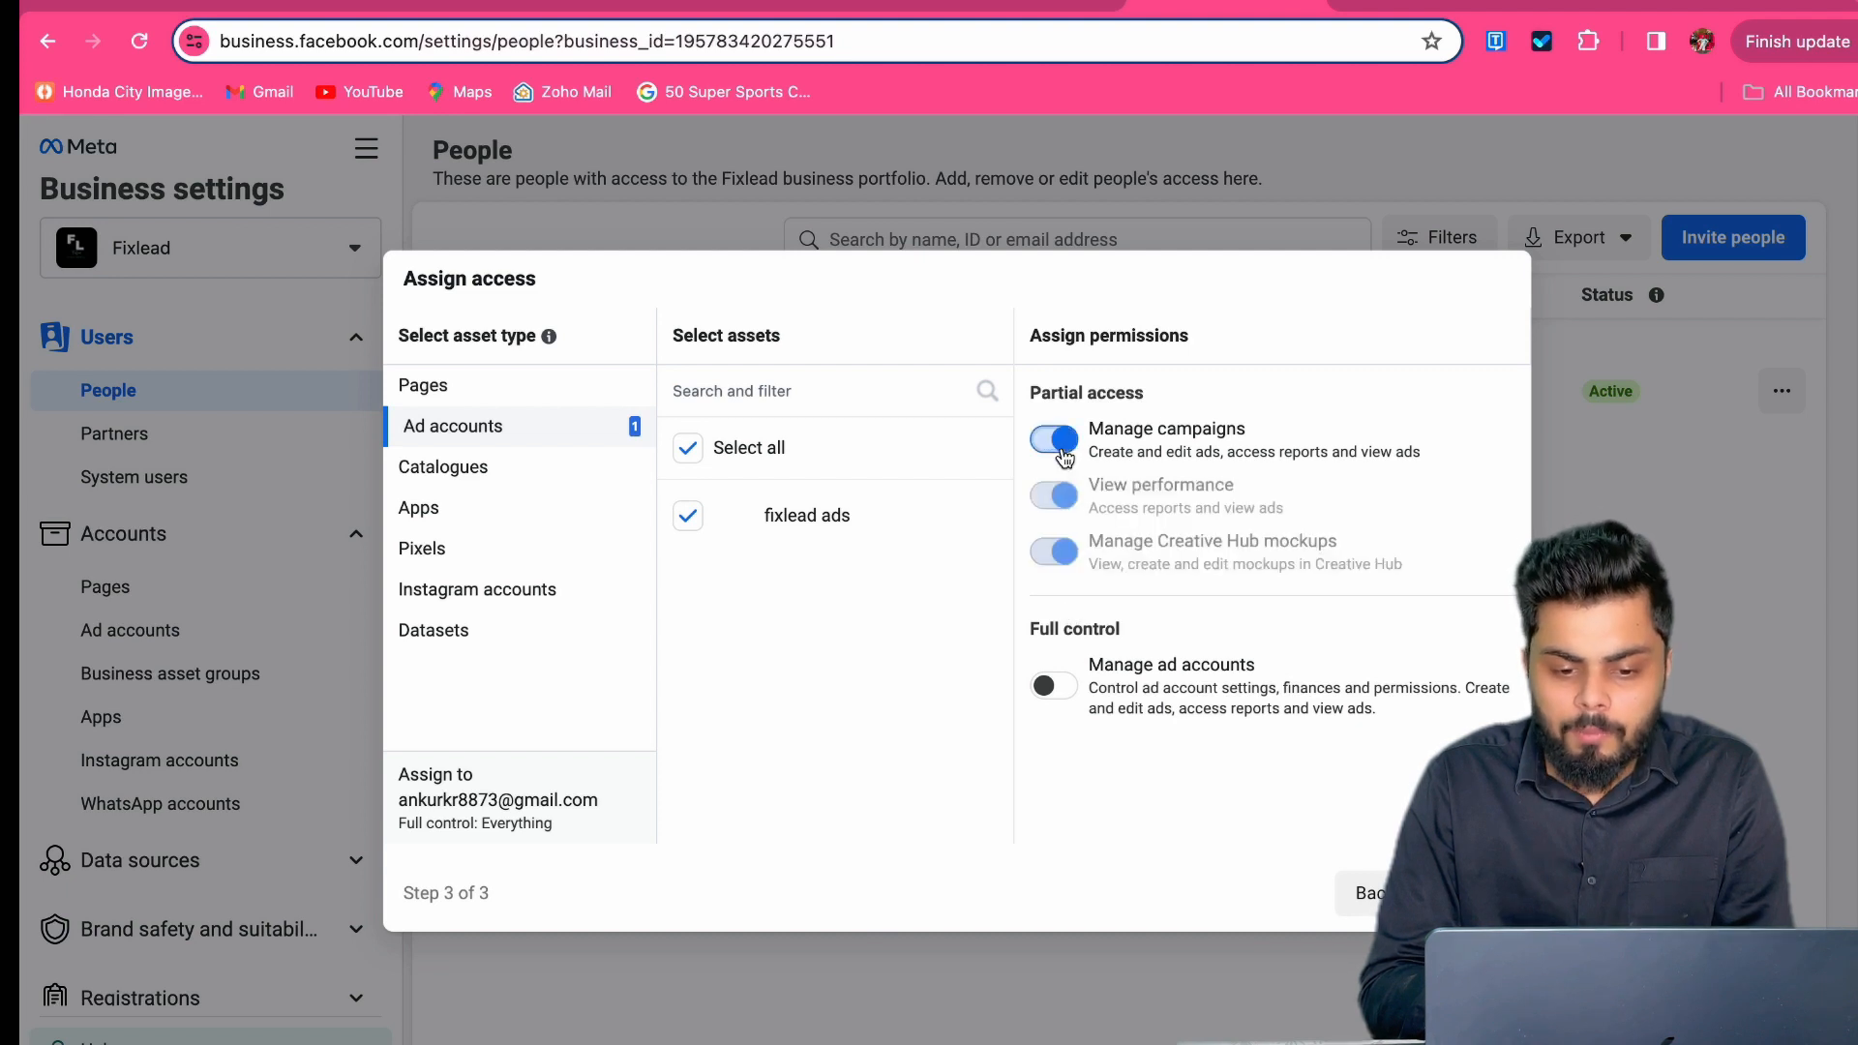
{"action": "left_click", "coordinate": [1058, 686]}
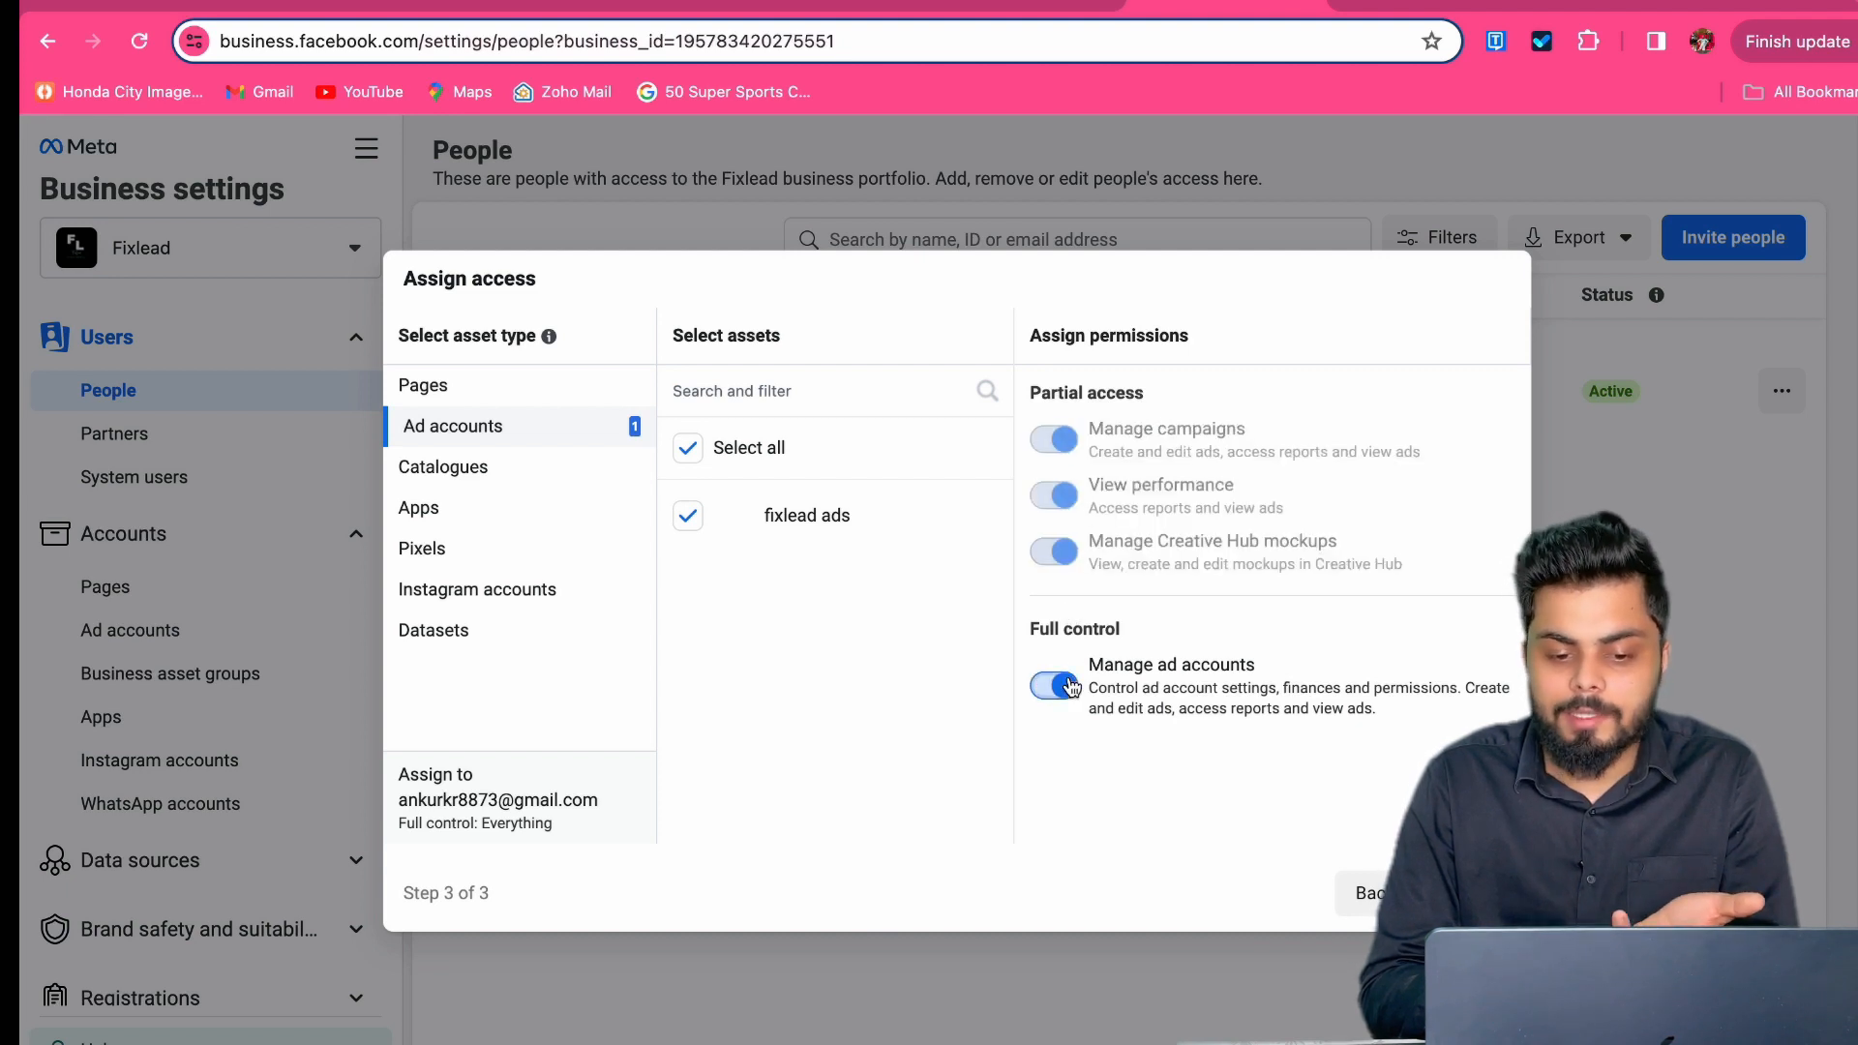
{"action": "left_click", "coordinate": [1059, 686]}
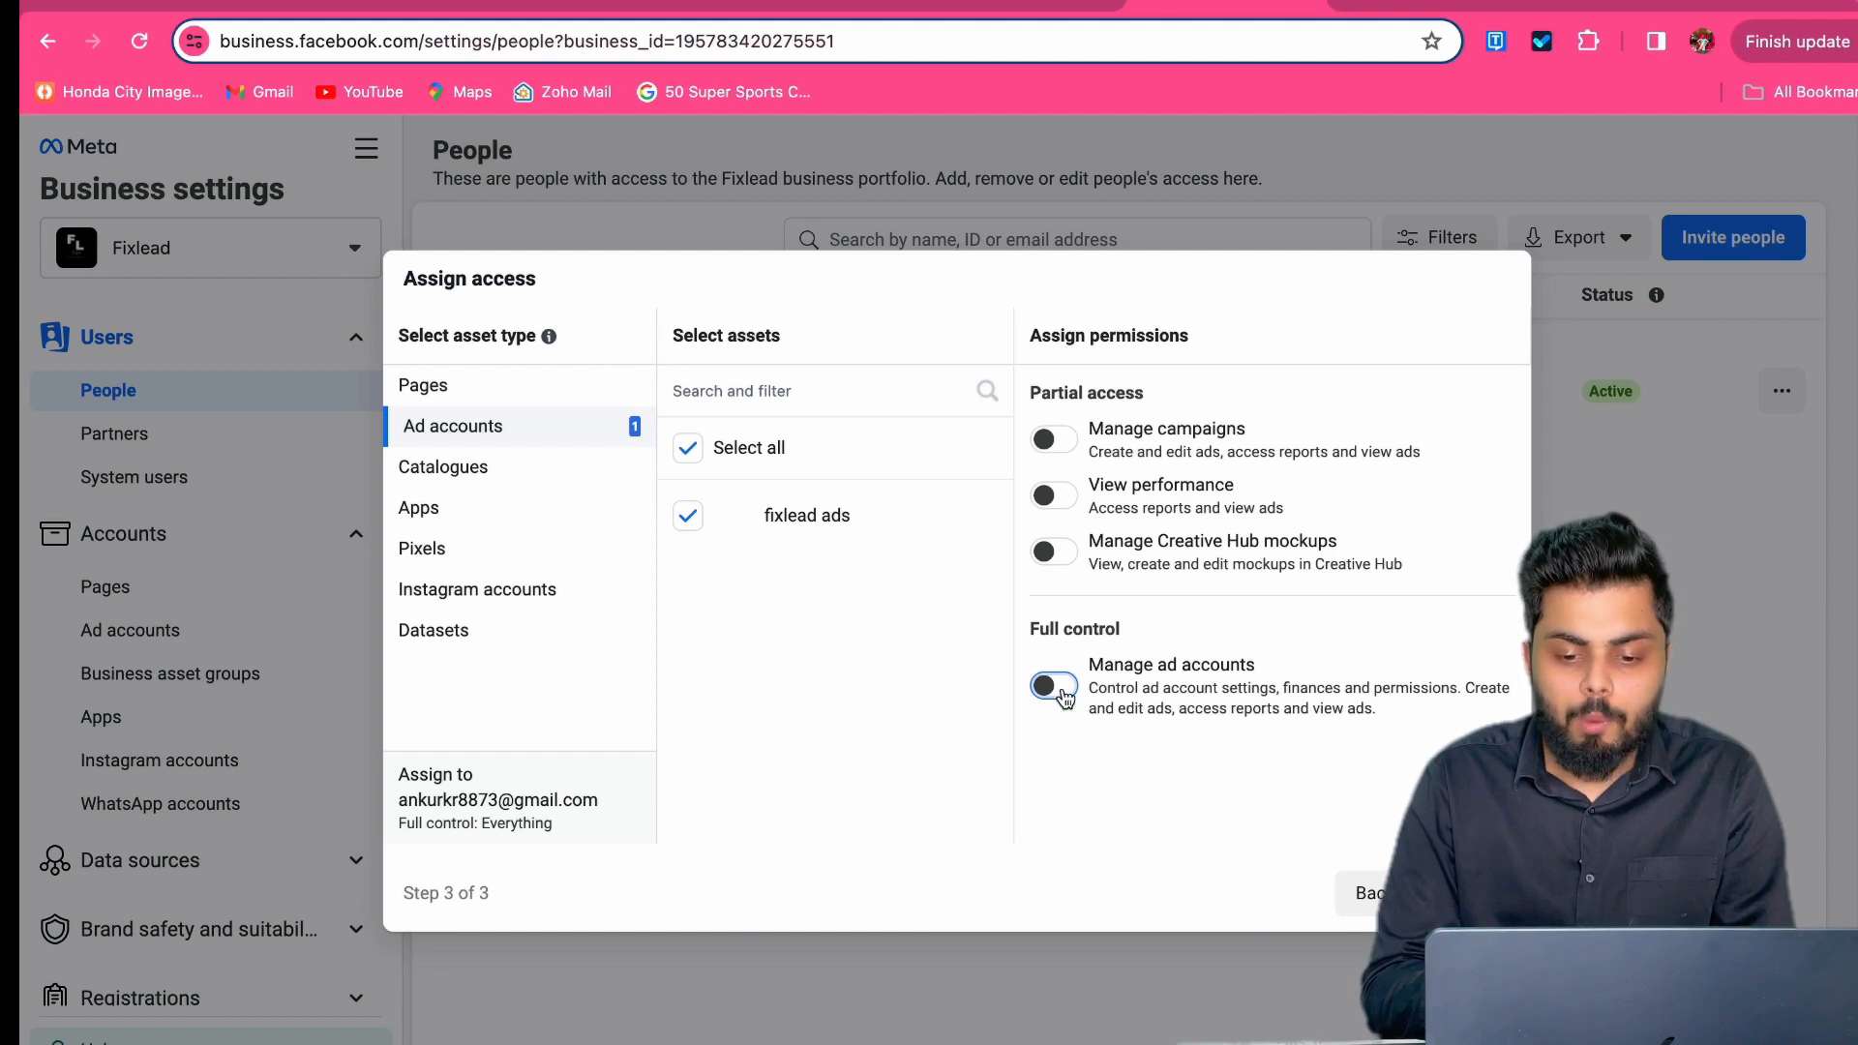
{"action": "left_click", "coordinate": [1053, 687]}
{"action": "left_click", "coordinate": [1467, 892]}
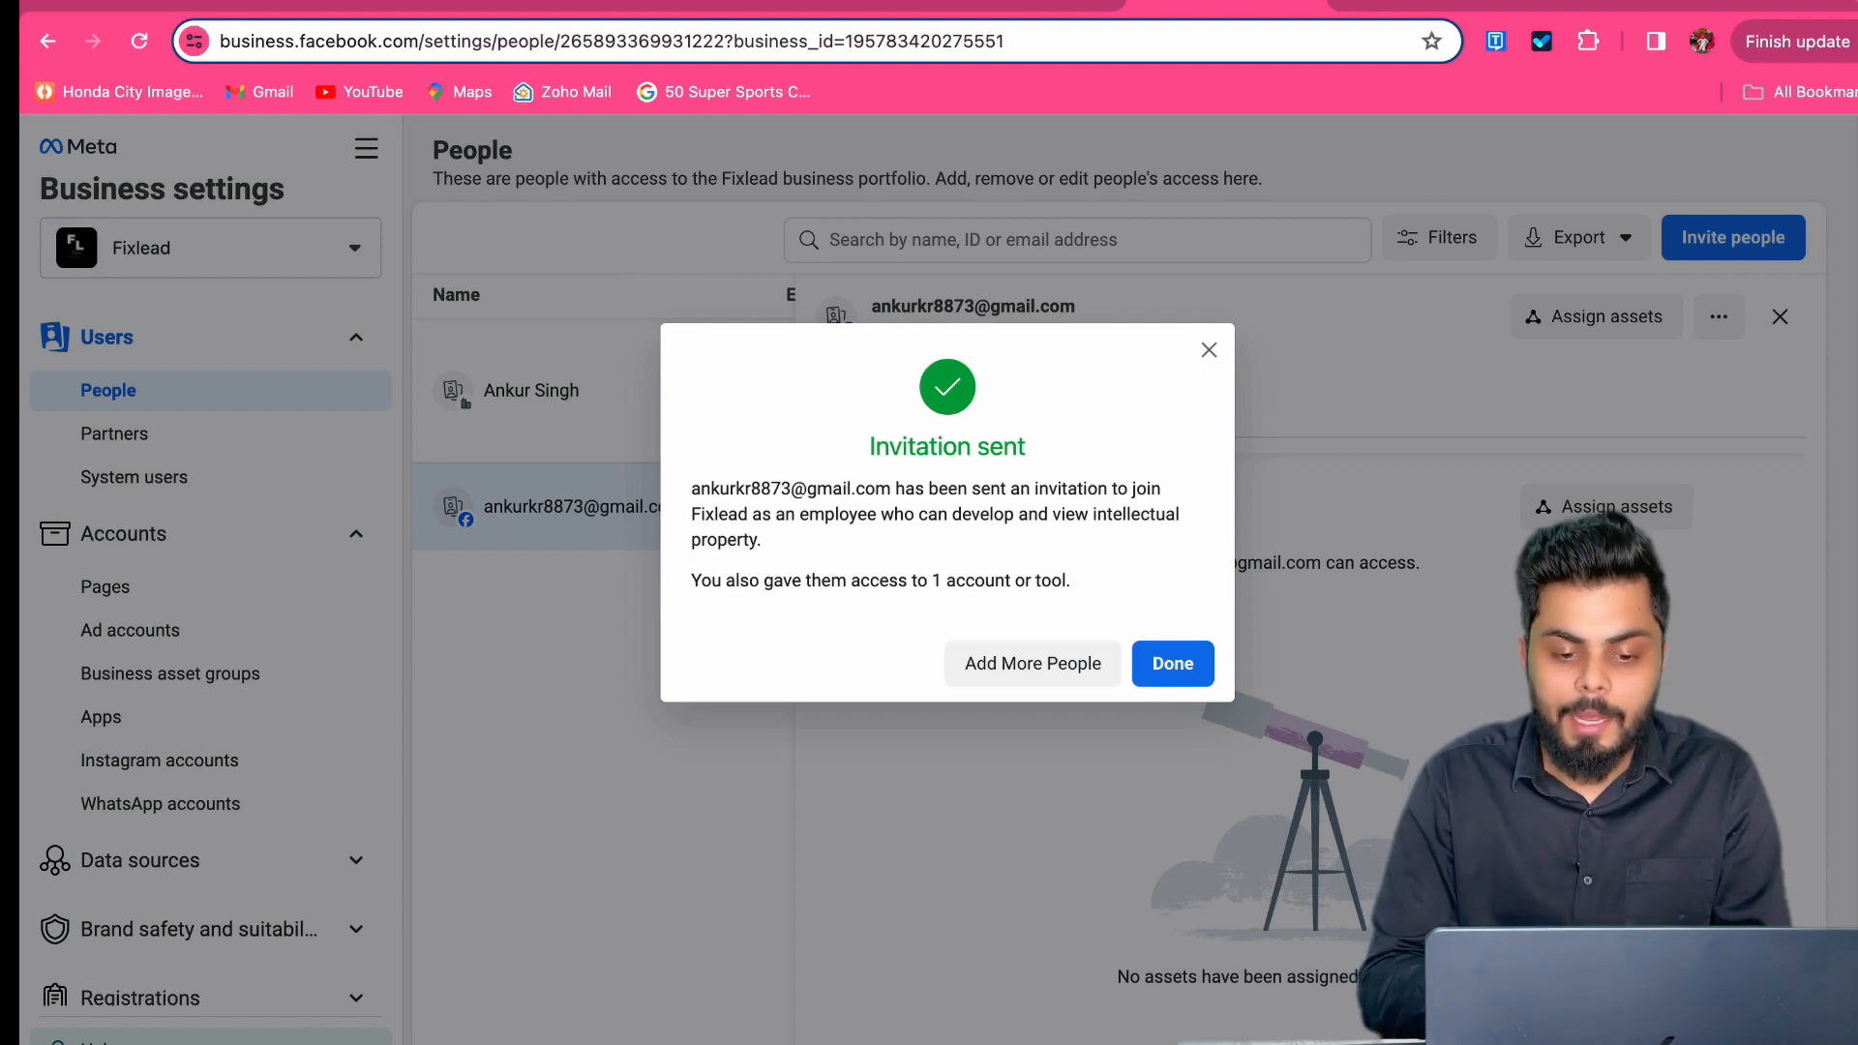
Step: Close the new Invite dialog and the invited person's detail panel to return to People
{"action": "left_click", "coordinate": [1072, 663]}
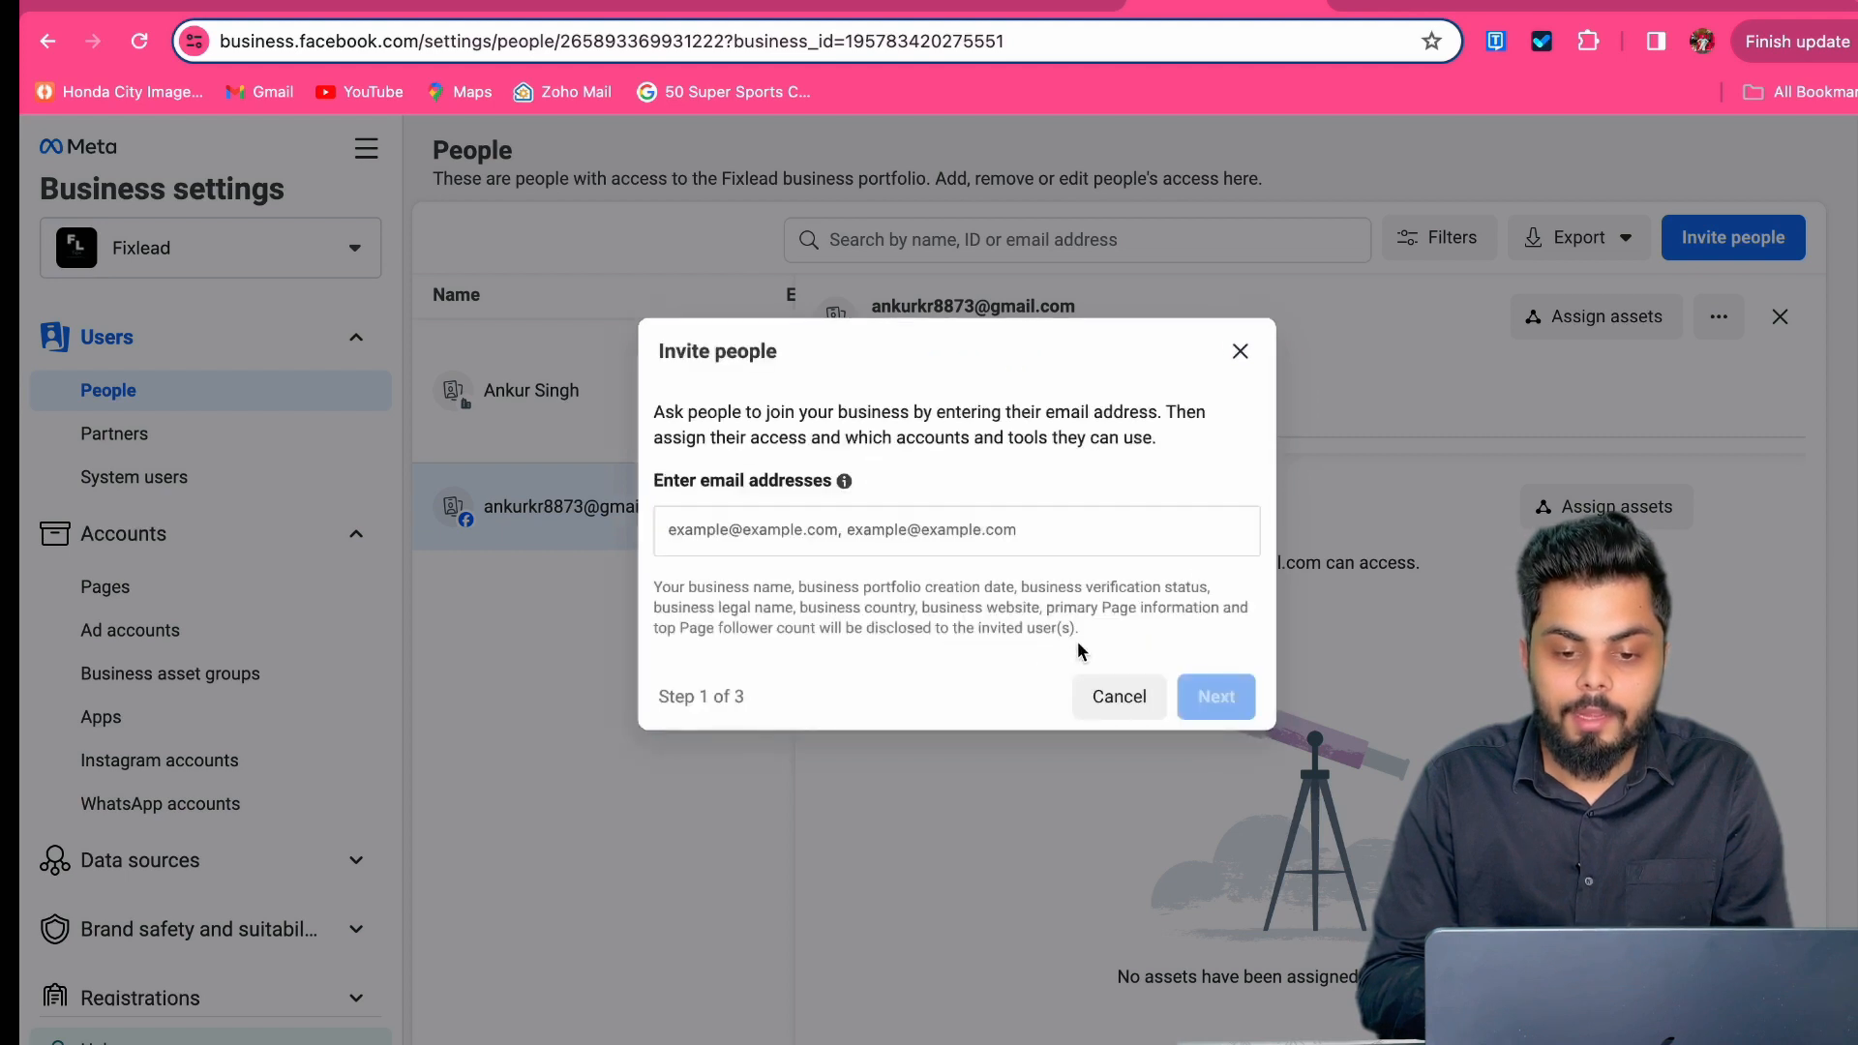
{"action": "left_click", "coordinate": [1240, 351]}
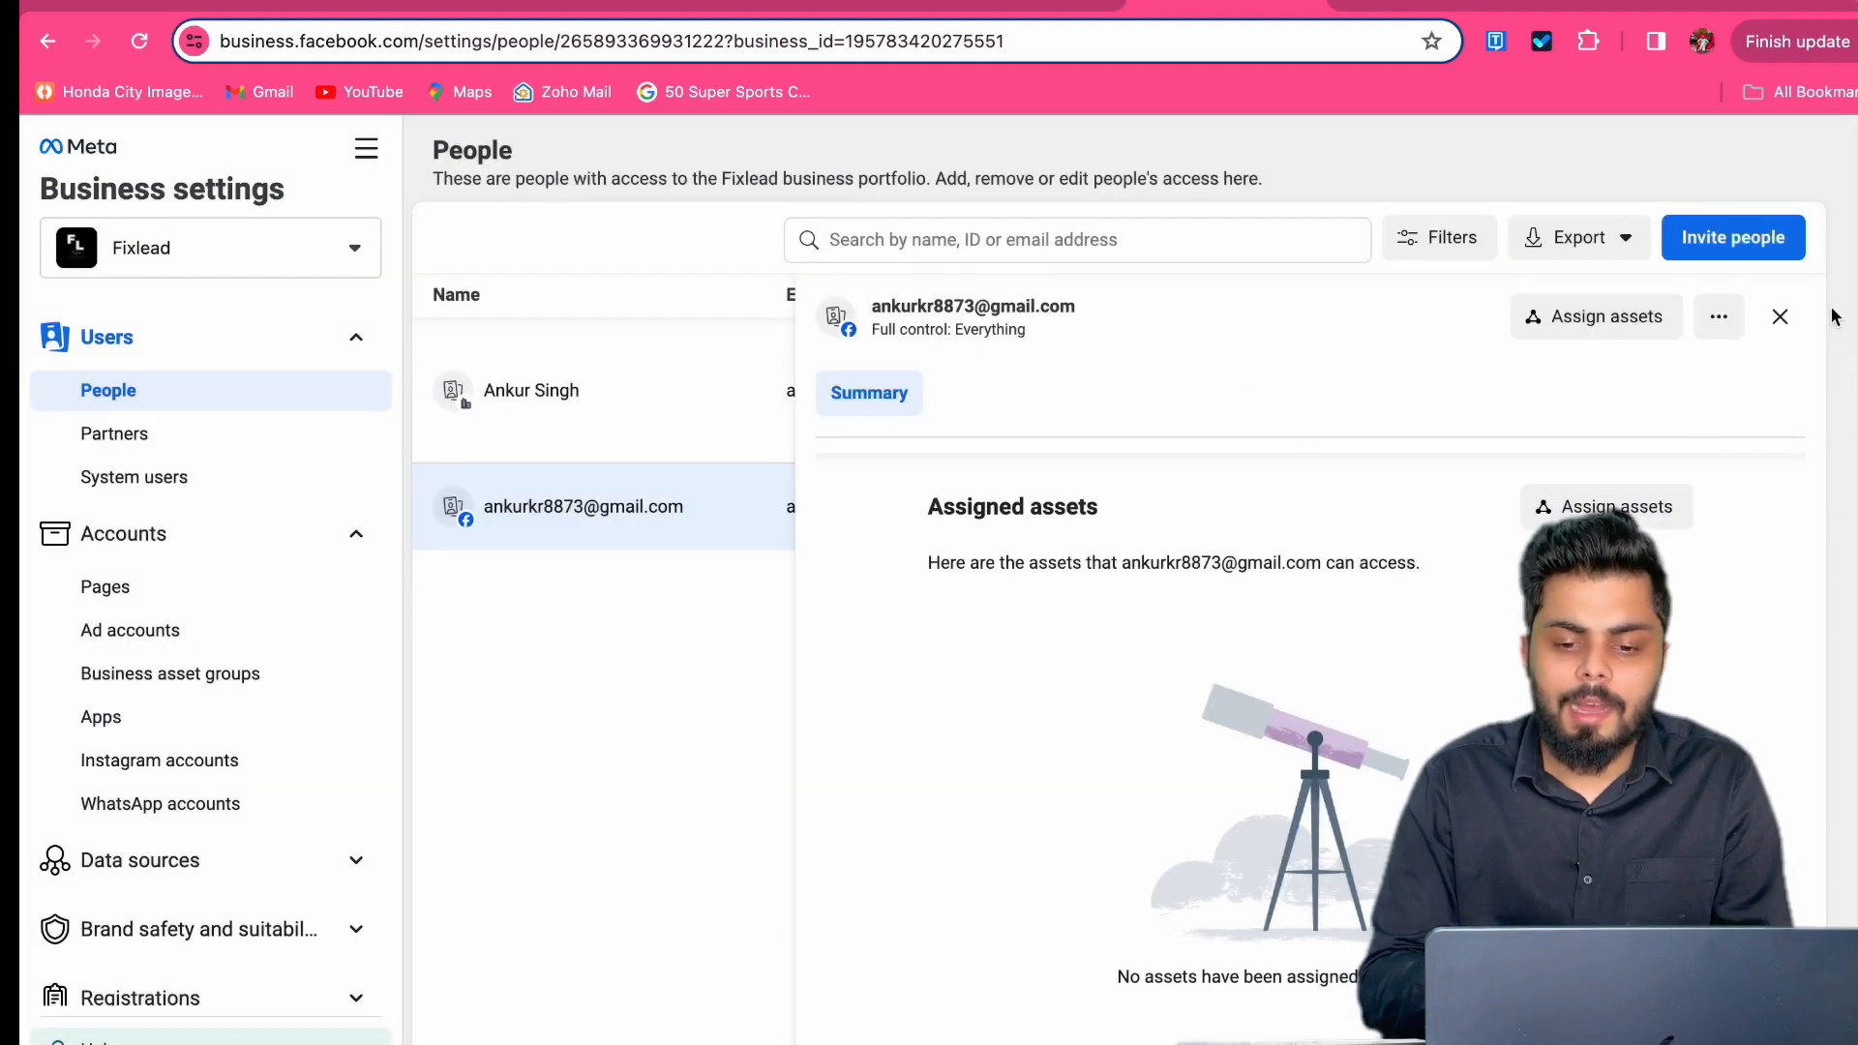
{"action": "left_click", "coordinate": [1780, 317]}
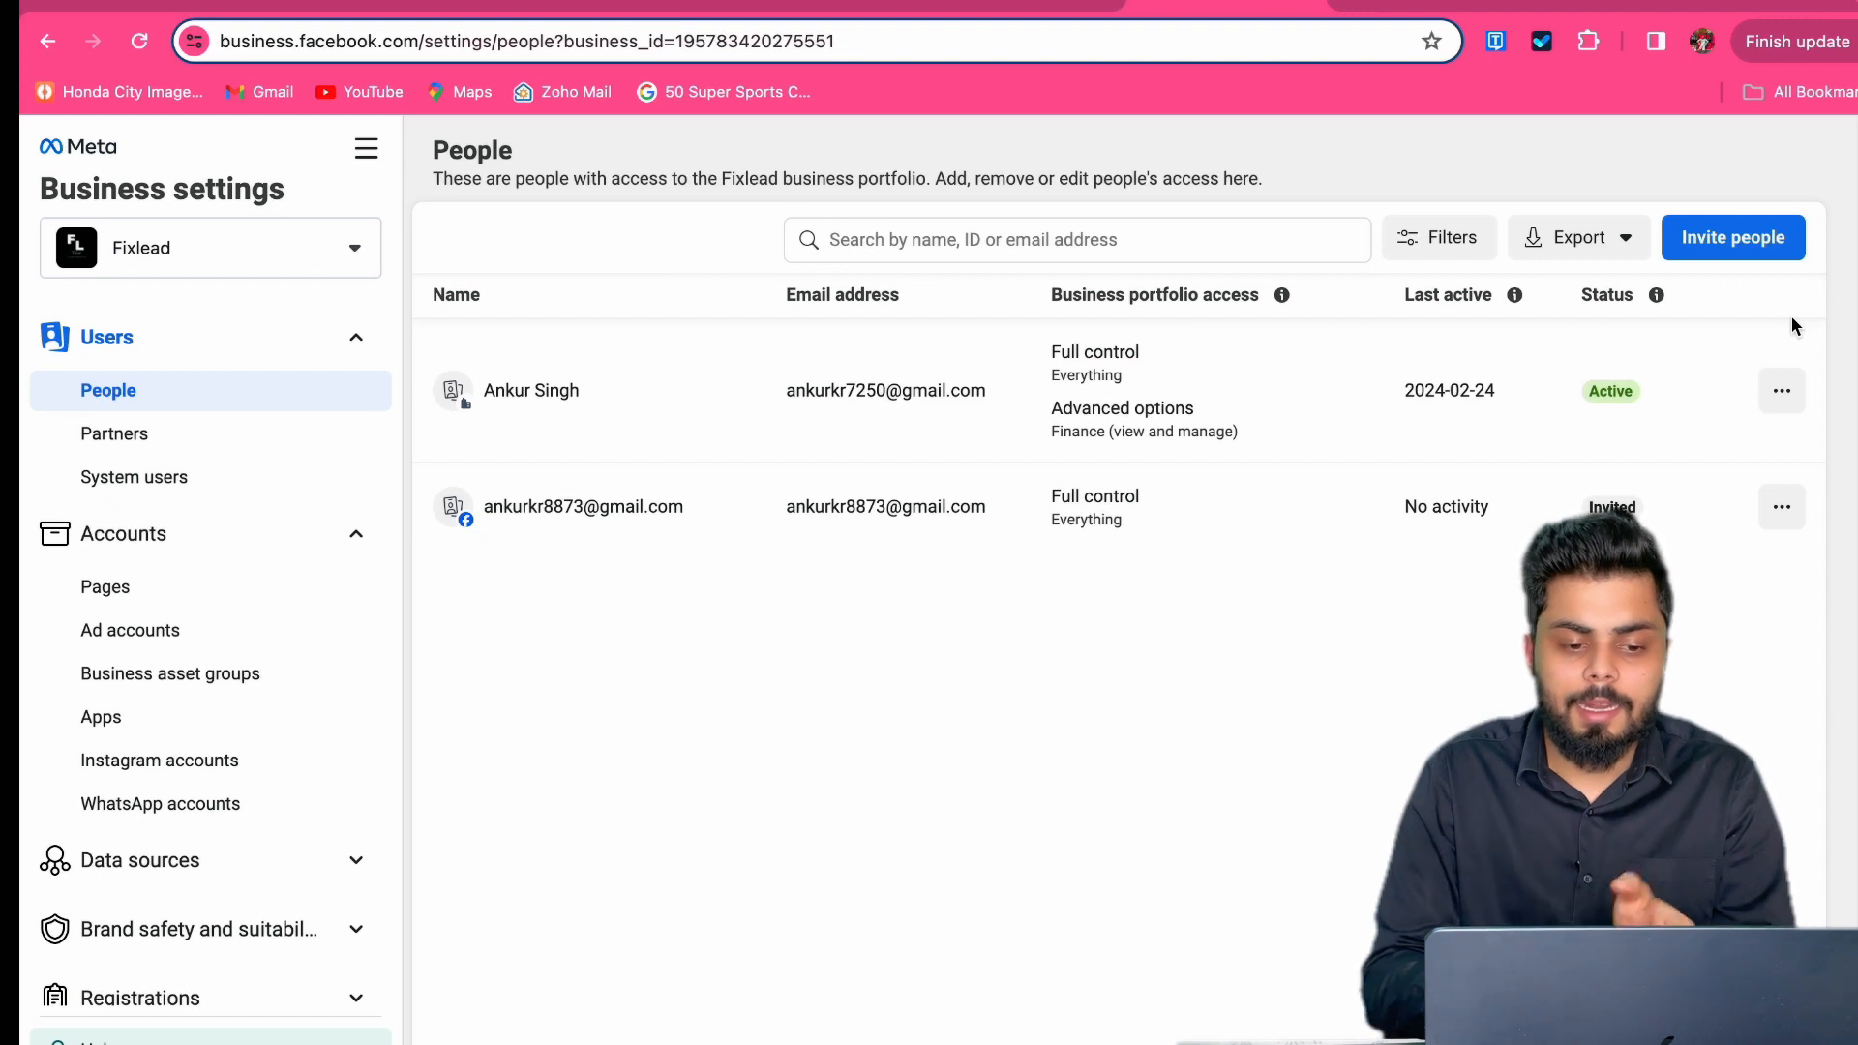
Step: Resend the invitation to the pending invited person from the row's actions menu
{"action": "left_click", "coordinate": [1792, 521]}
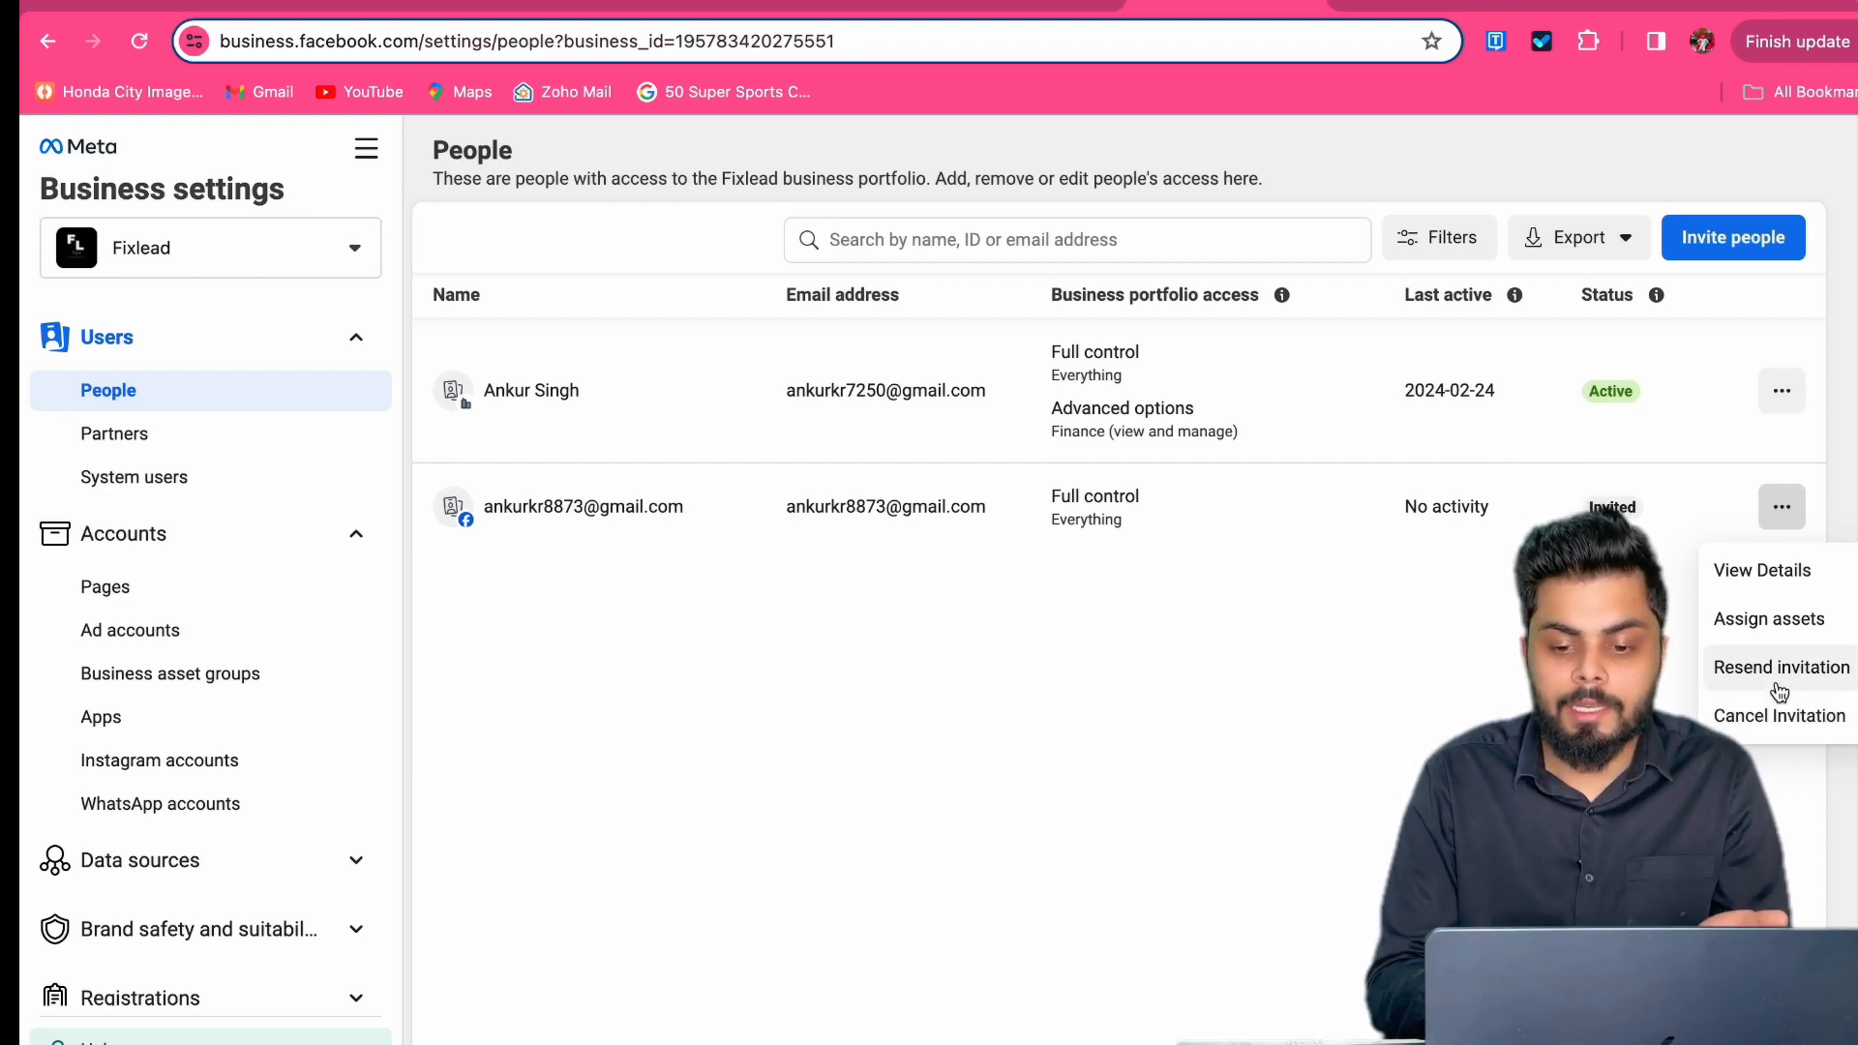
{"action": "left_click", "coordinate": [1779, 685]}
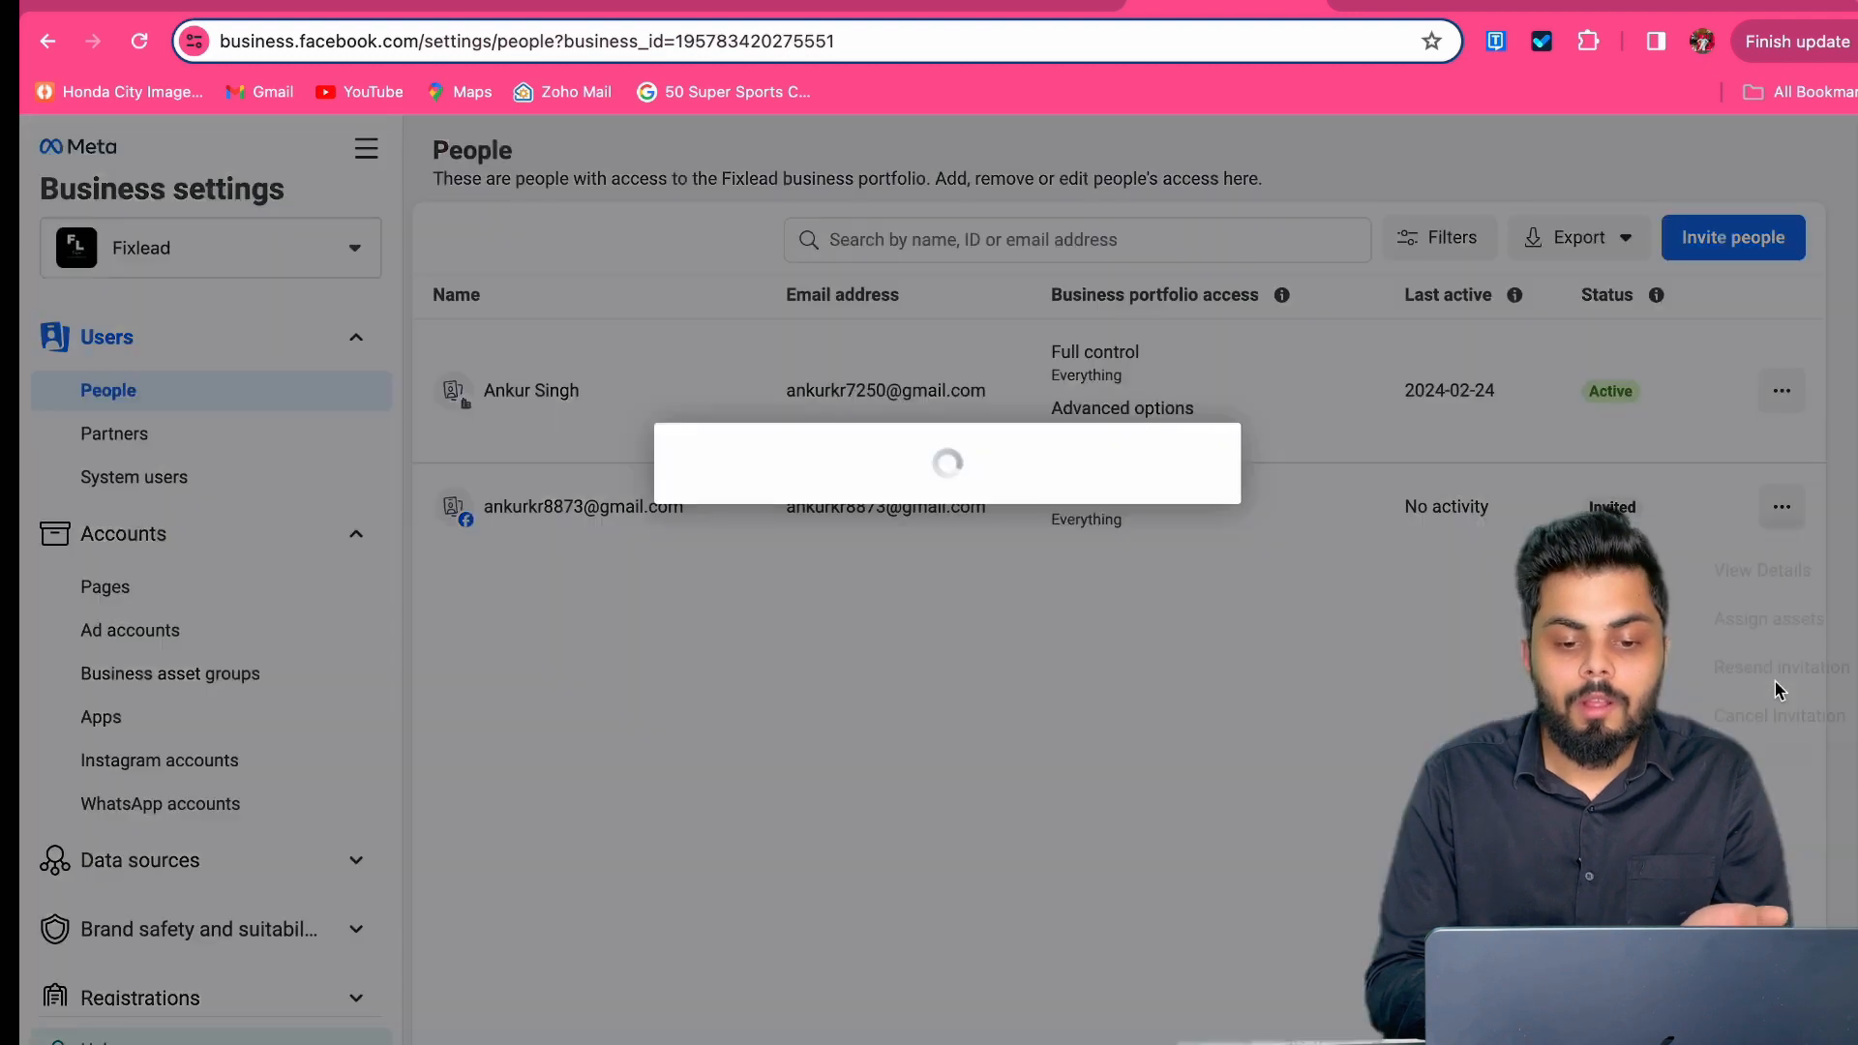
{"action": "left_click", "coordinate": [1128, 596]}
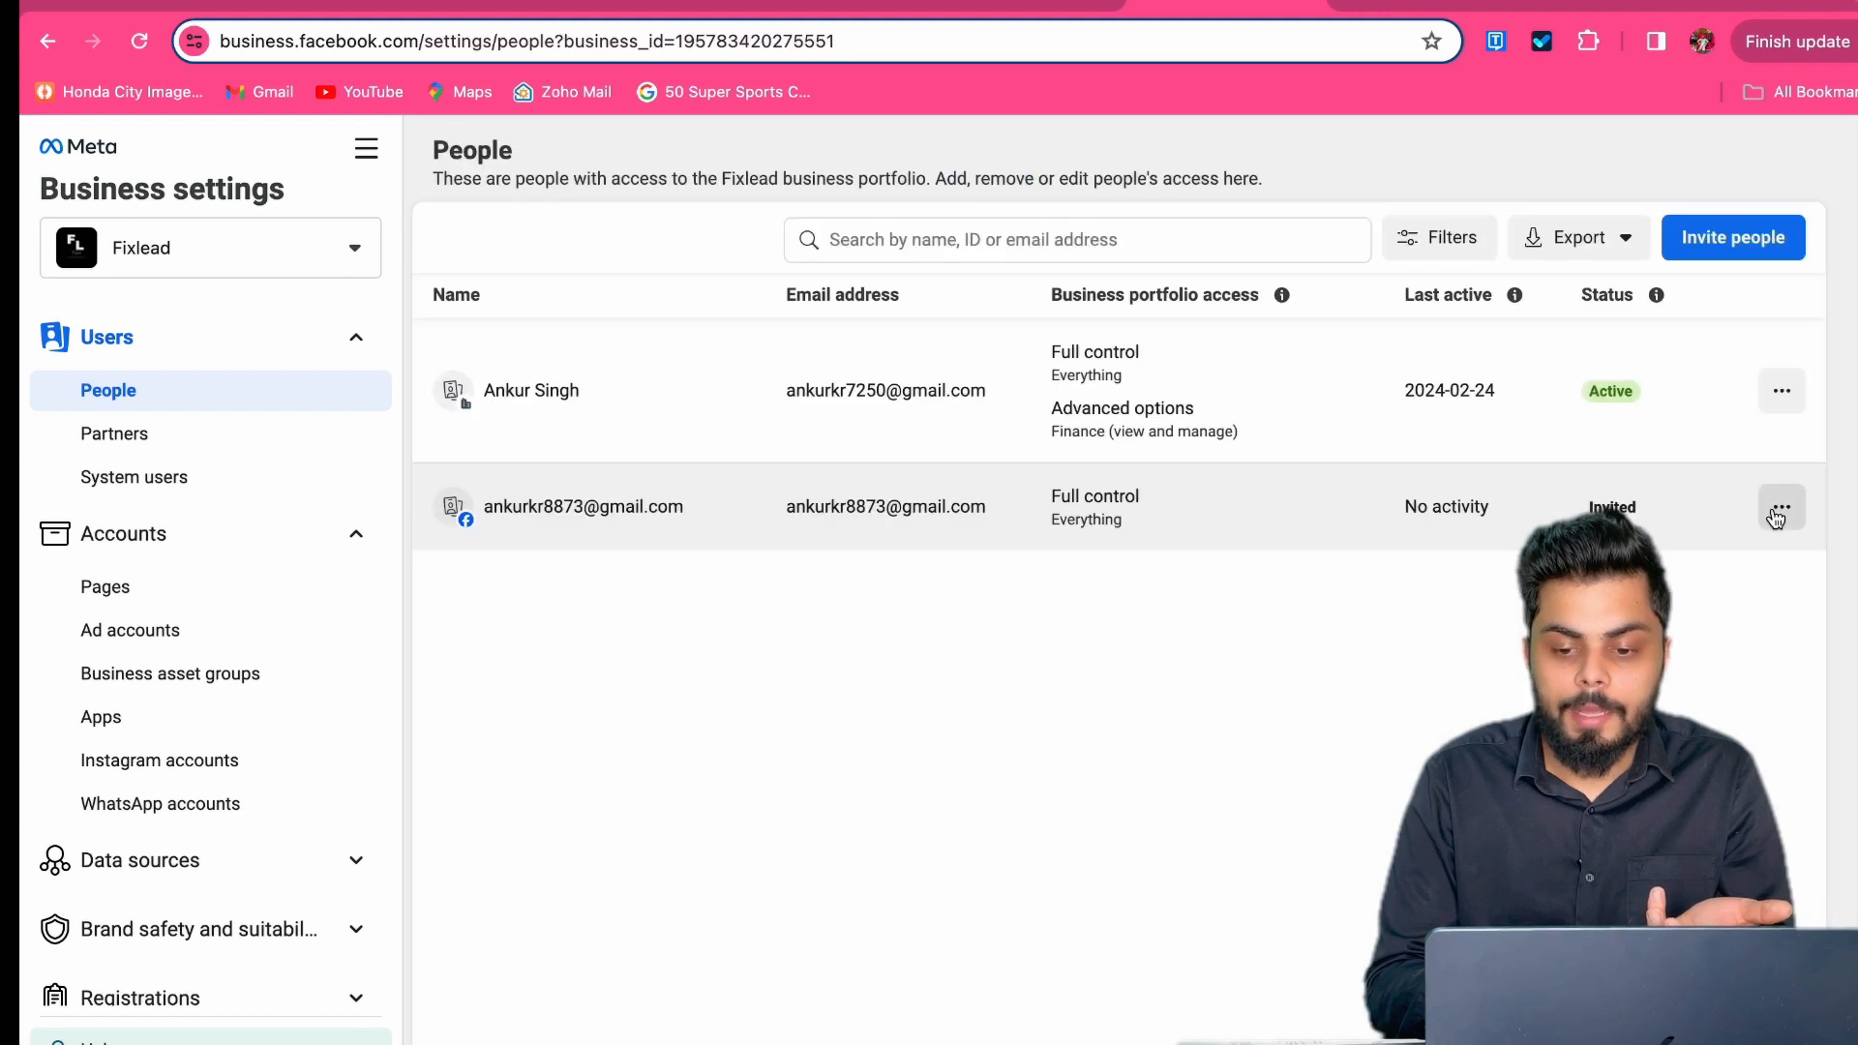
Step: Cancel the invited person's pending invitation and confirm the cancellation
{"action": "left_click", "coordinate": [1779, 507]}
{"action": "left_click", "coordinate": [1778, 715]}
{"action": "left_click", "coordinate": [1188, 592]}
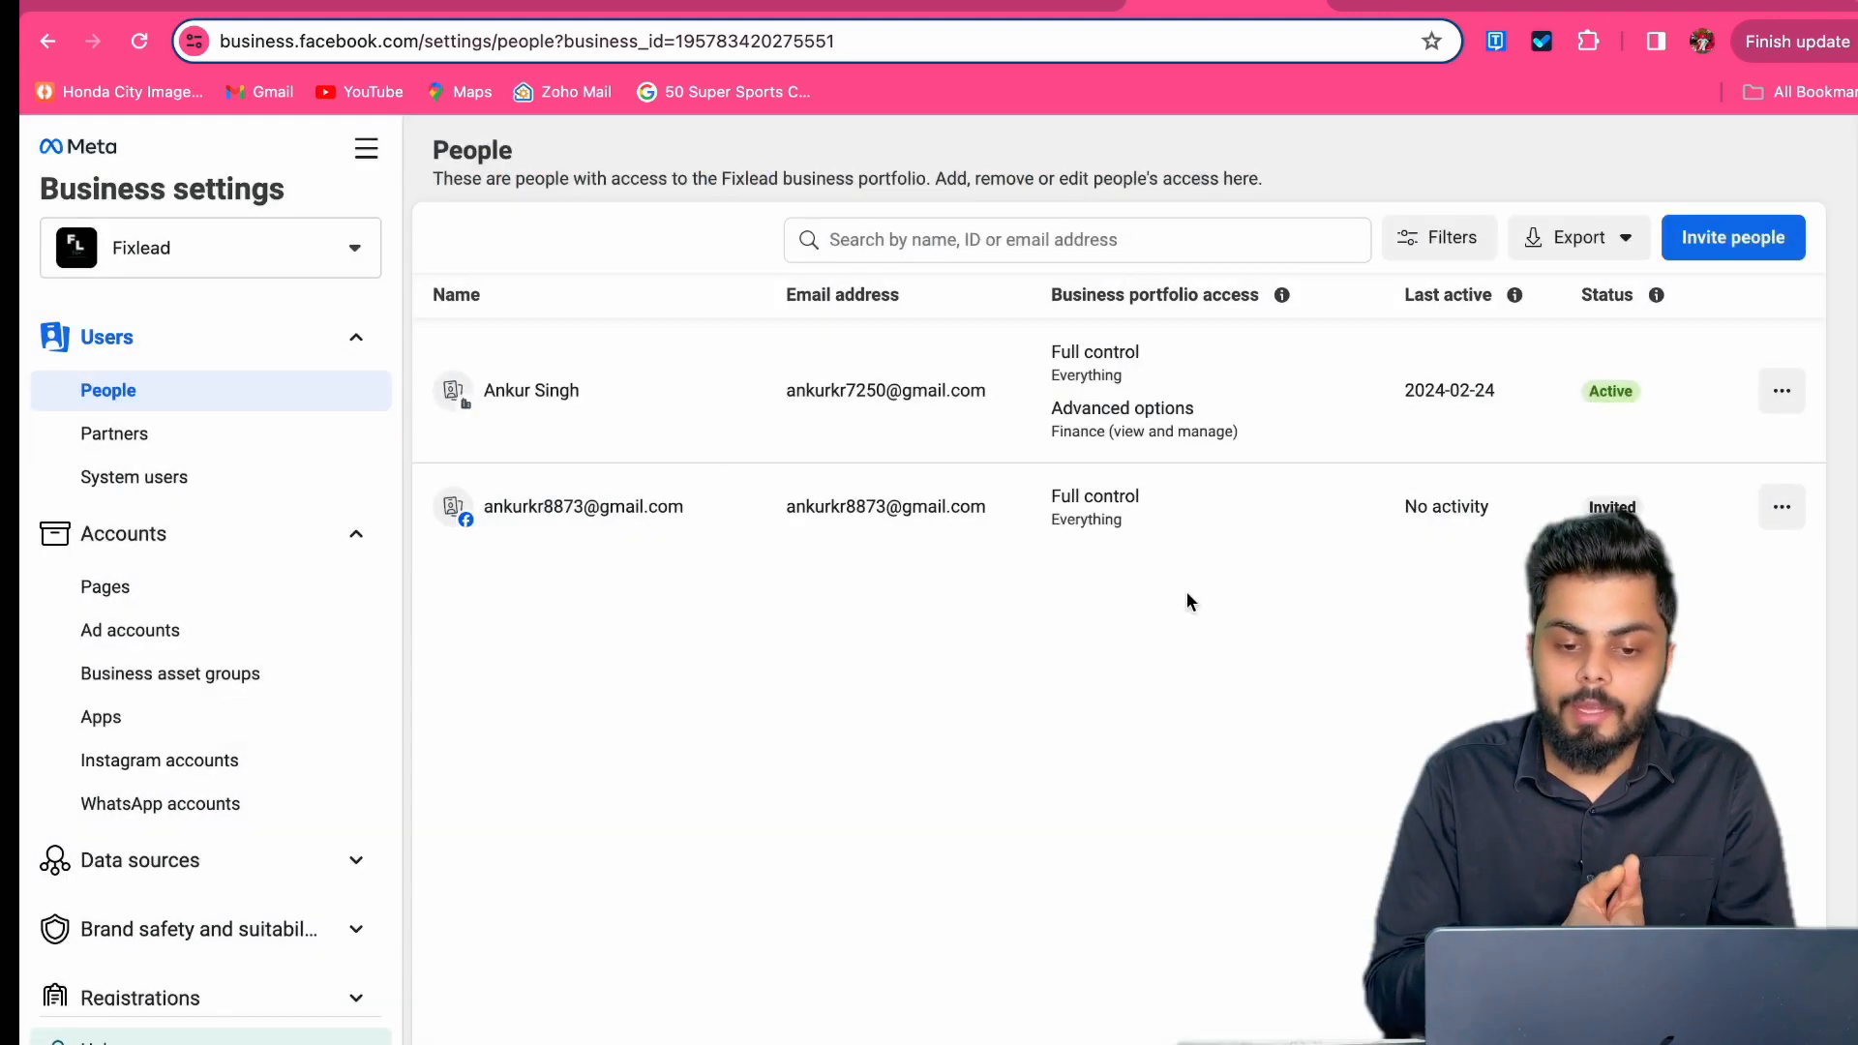